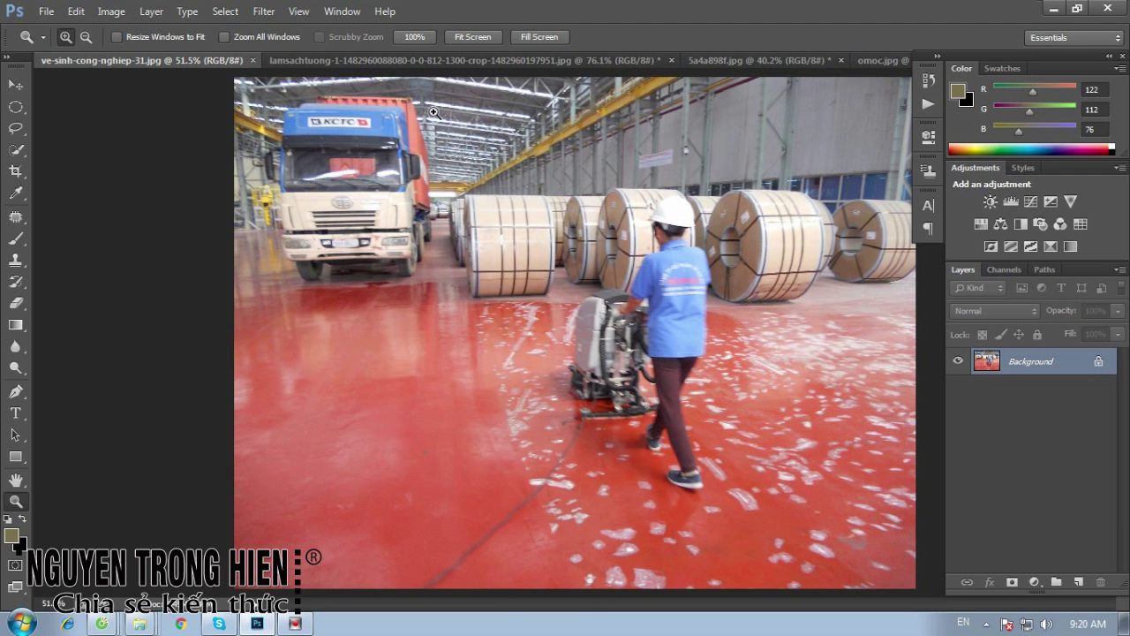
Look through the other open photos, then return to the factory floor photo
click(407, 61)
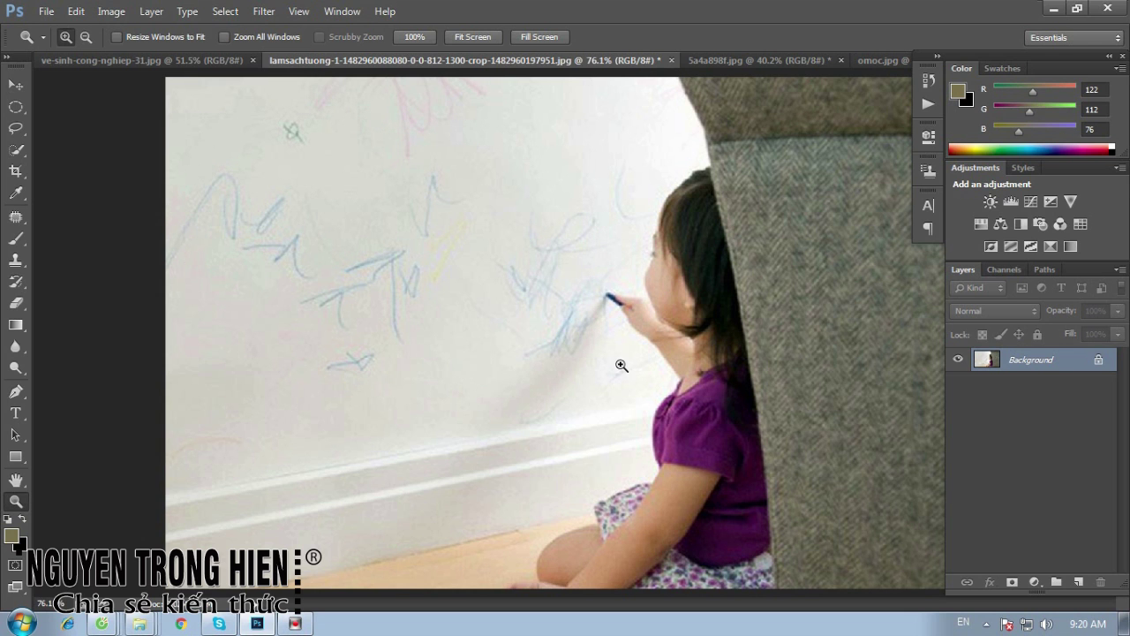
click(772, 68)
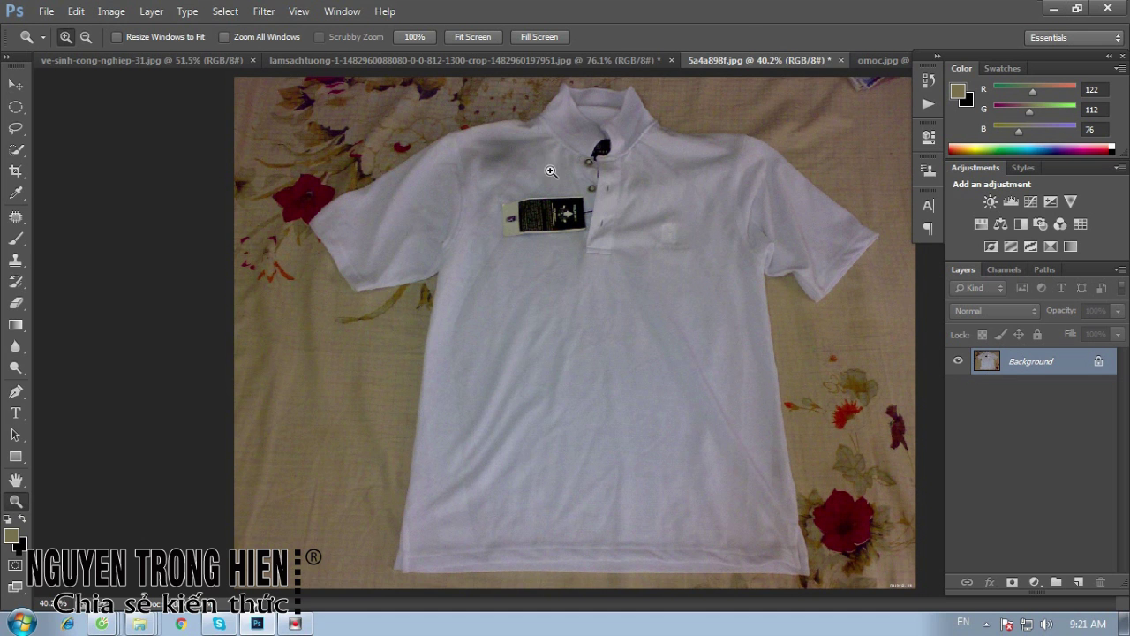
click(871, 60)
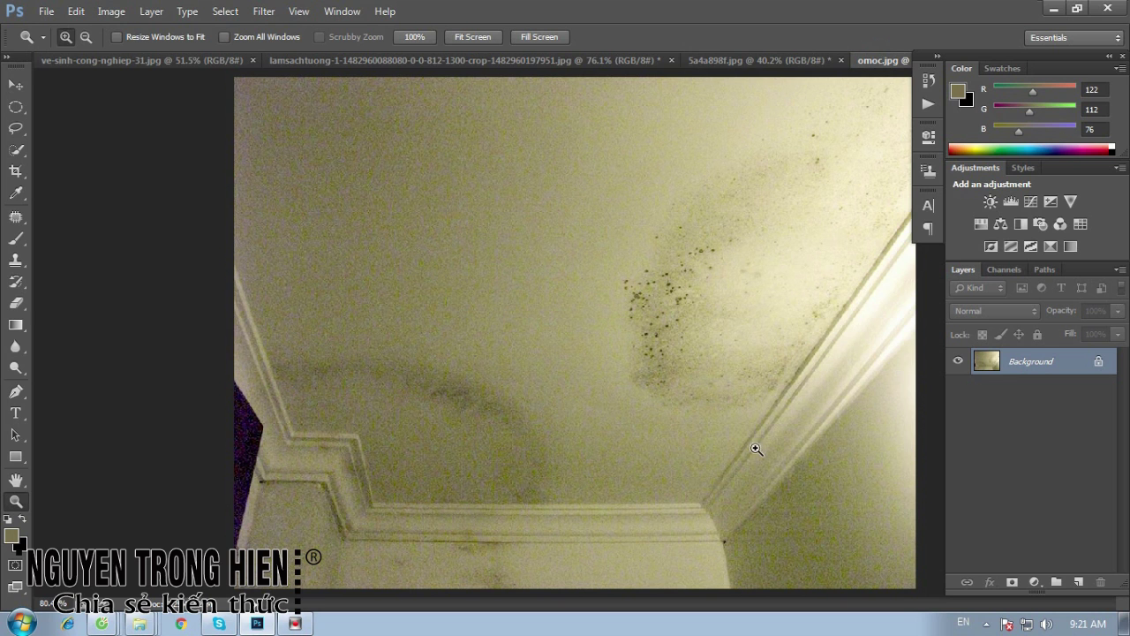
click(202, 64)
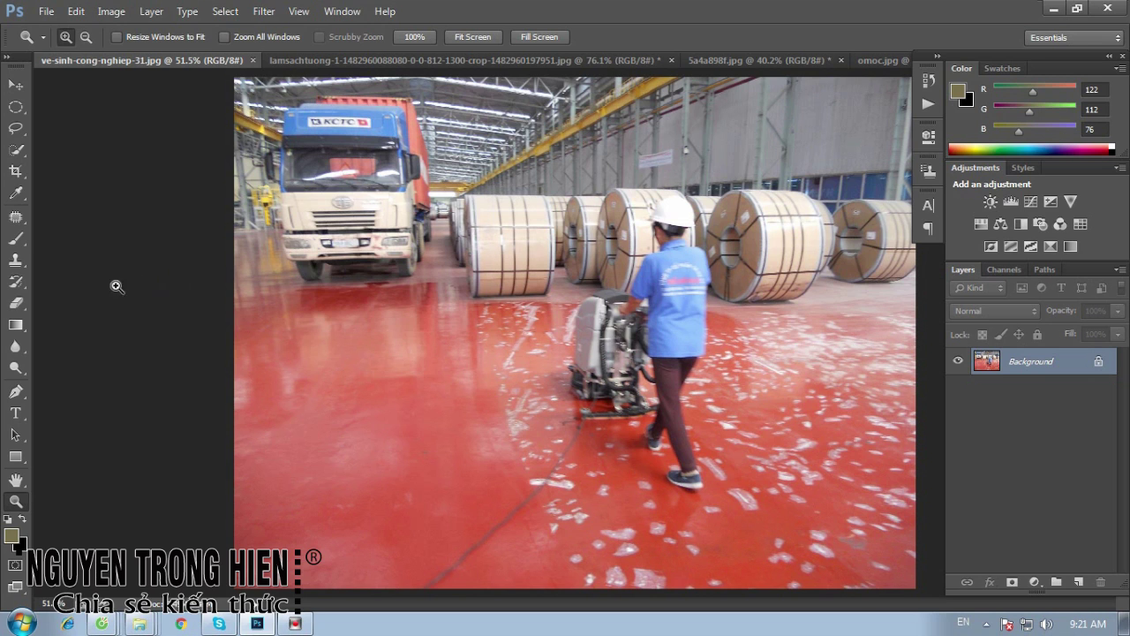
Select the Patch Tool and zoom in twice on the worker and scrubber
click(16, 219)
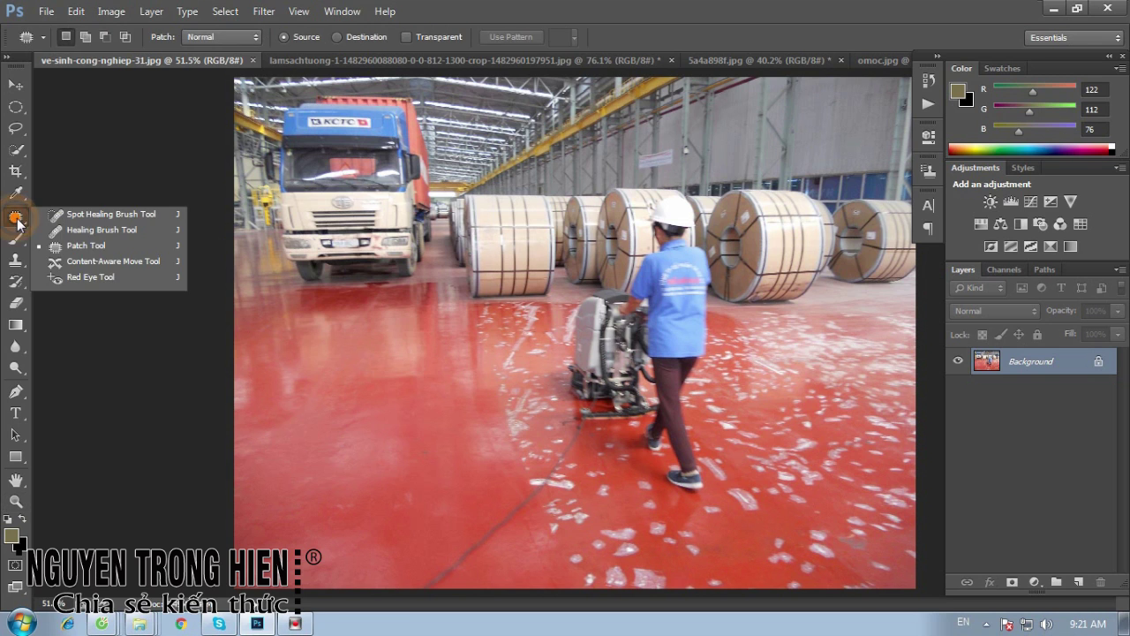
click(116, 245)
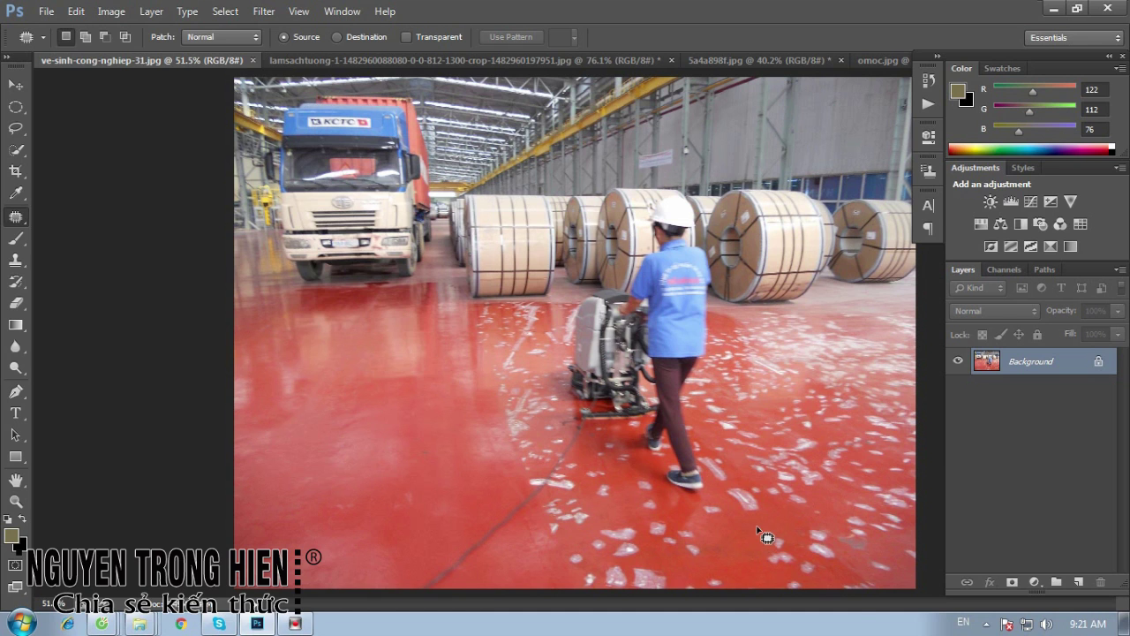
key(ctrl+plus)
key(ctrl+plus)
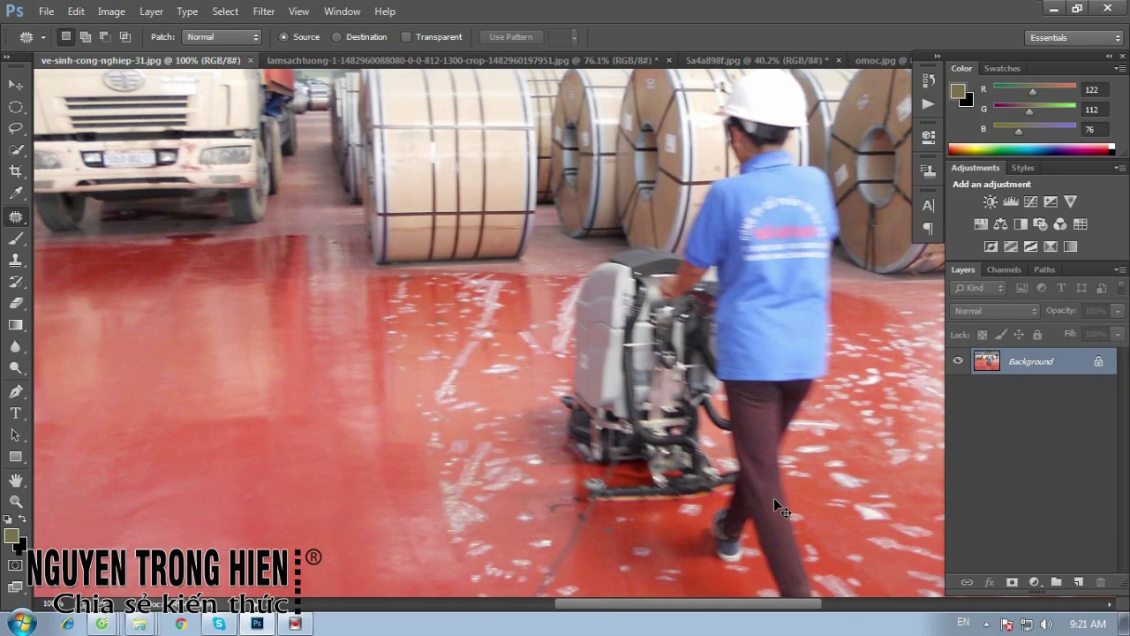
key(ctrl+plus)
Pan to the worker's shoe and patch two white stains with clean red floor
mouse_move(808, 544)
mouse_down()
mouse_move(499, 383)
mouse_move(641, 371)
mouse_up()
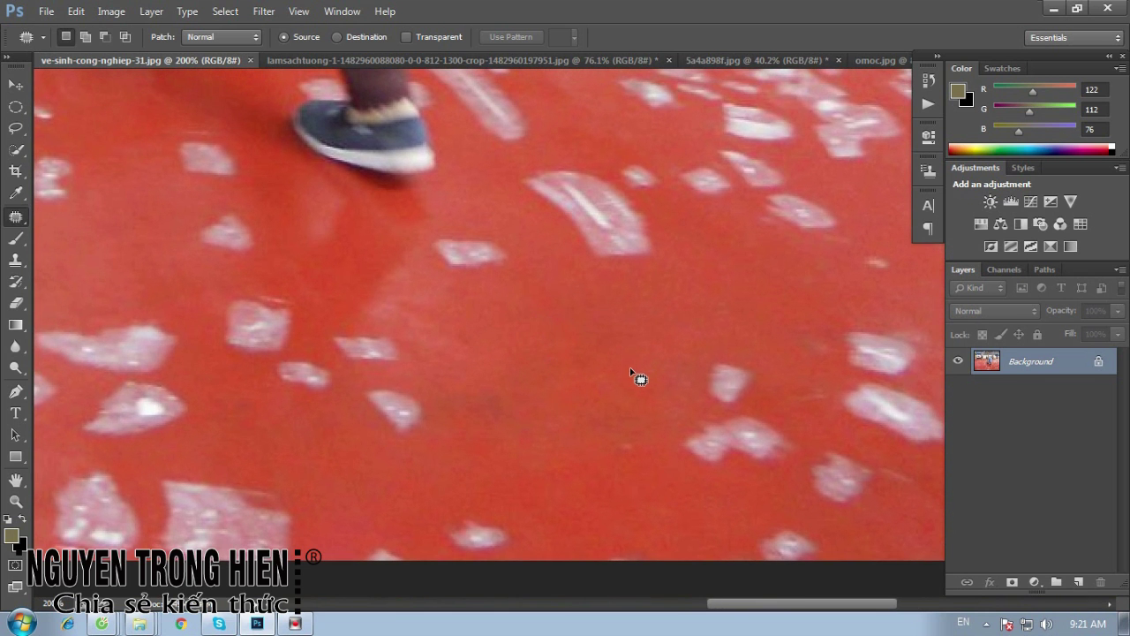
mouse_move(550, 292)
mouse_down()
mouse_move(585, 399)
mouse_move(714, 424)
mouse_move(475, 429)
mouse_up()
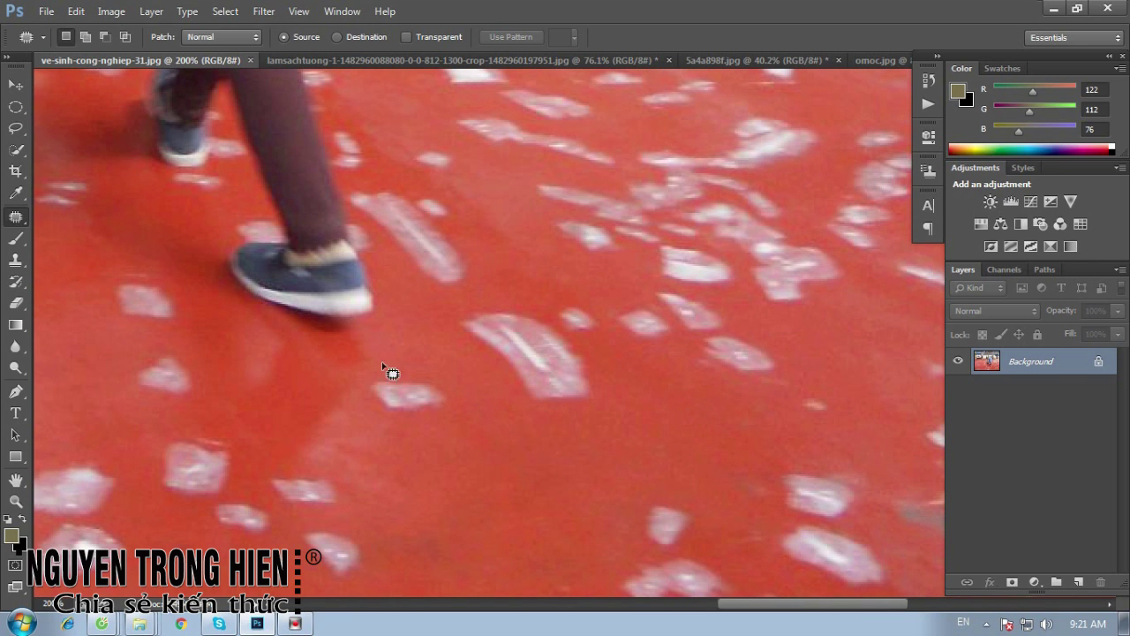
mouse_move(428, 361)
mouse_down()
mouse_move(437, 459)
mouse_move(484, 434)
mouse_up()
drag(412, 382, 515, 416)
mouse_move(521, 279)
mouse_down()
mouse_move(527, 450)
mouse_move(522, 281)
mouse_up()
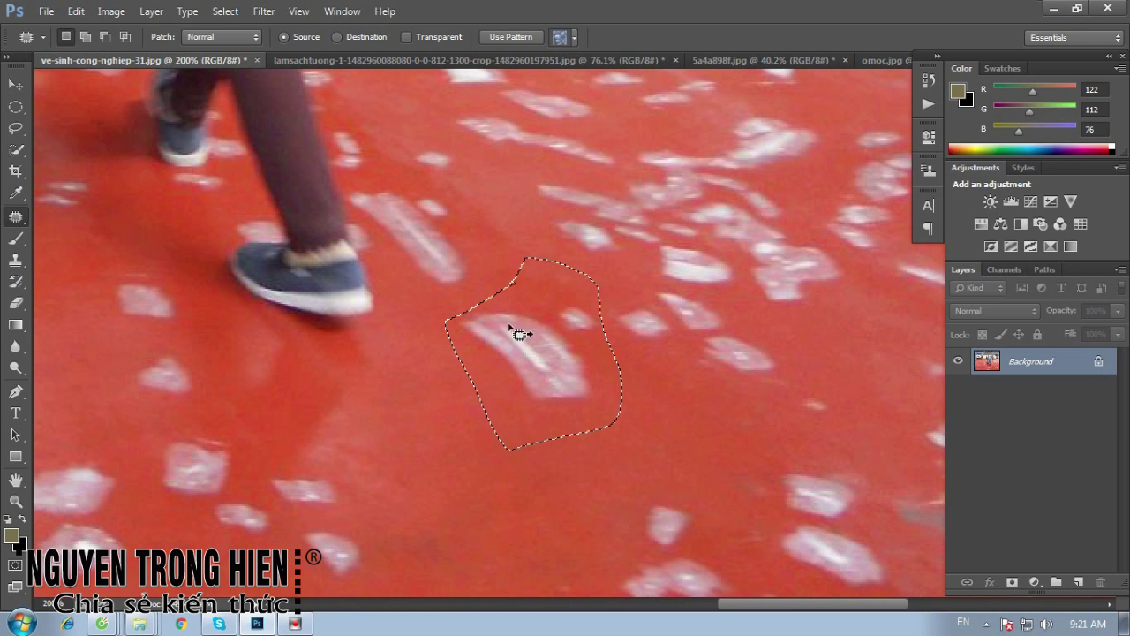
drag(522, 330, 514, 508)
click(515, 508)
Zoom out, patch a cluster of white spots, and outline a large stained area
key(ctrl+minus)
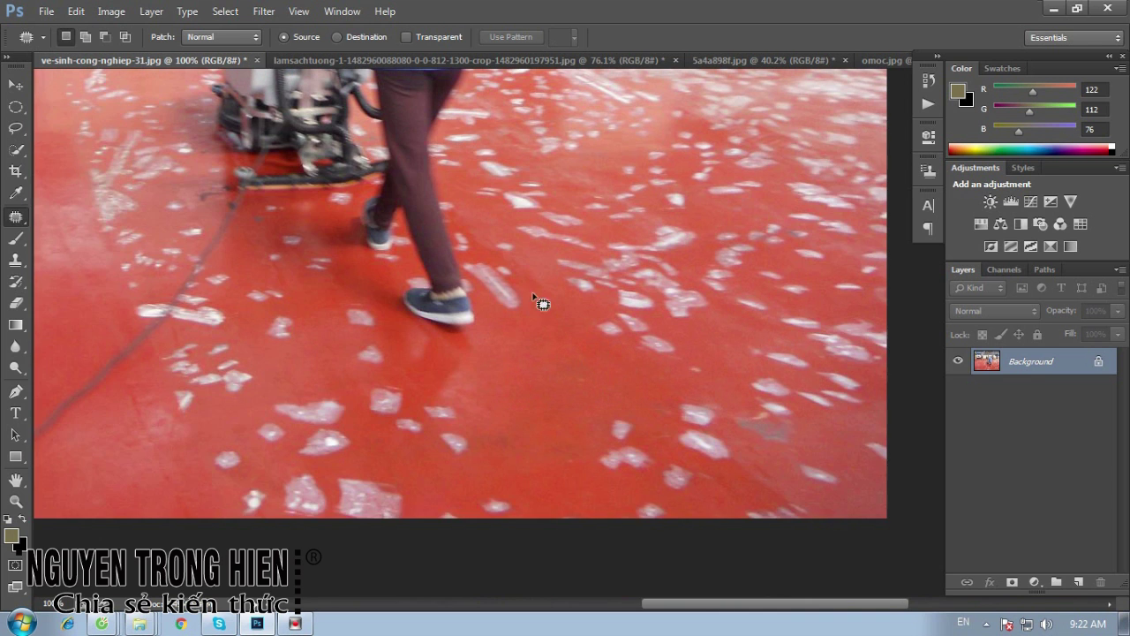
drag(489, 312, 473, 313)
mouse_move(500, 352)
mouse_down()
mouse_move(535, 323)
mouse_move(570, 438)
mouse_up()
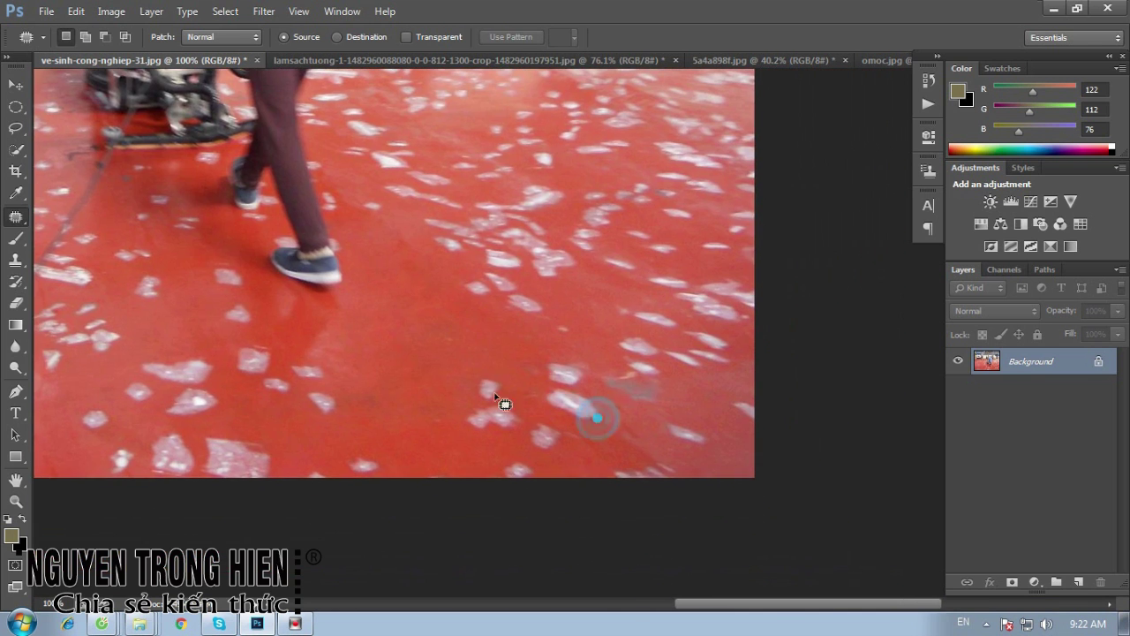
drag(490, 331, 484, 337)
drag(480, 389, 400, 375)
key(ctrl+d)
scroll(404, 370, up, 2)
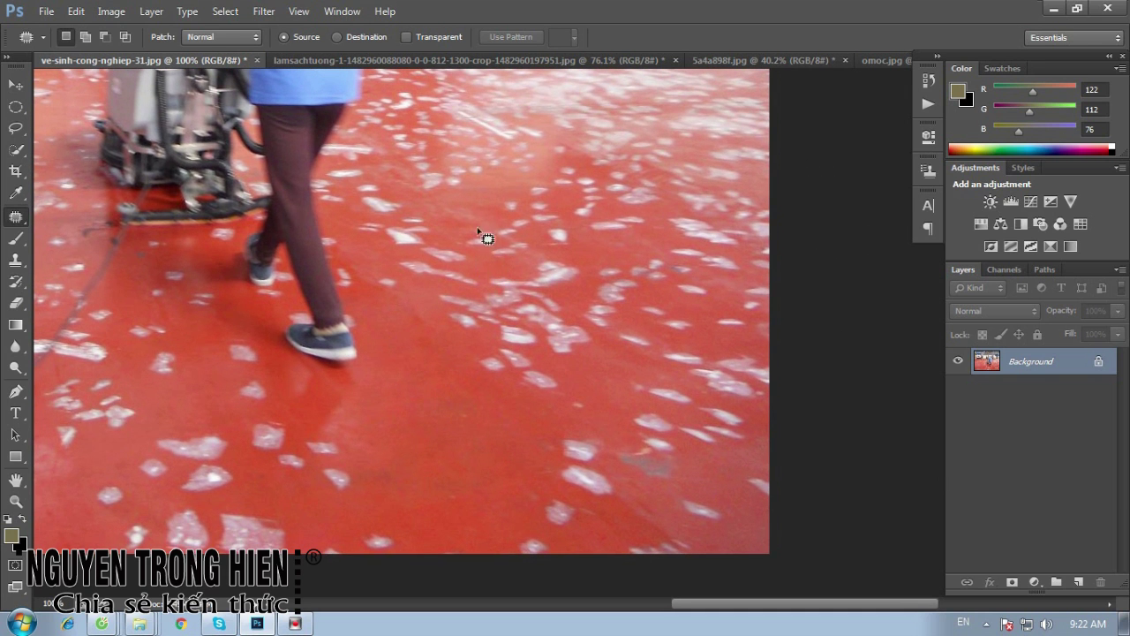
mouse_move(454, 235)
mouse_down()
mouse_move(389, 270)
mouse_move(429, 311)
mouse_move(465, 393)
mouse_move(597, 346)
mouse_move(582, 313)
mouse_move(455, 235)
mouse_up()
Patch three stained floor areas with clean floor below and to the left
drag(477, 294, 430, 403)
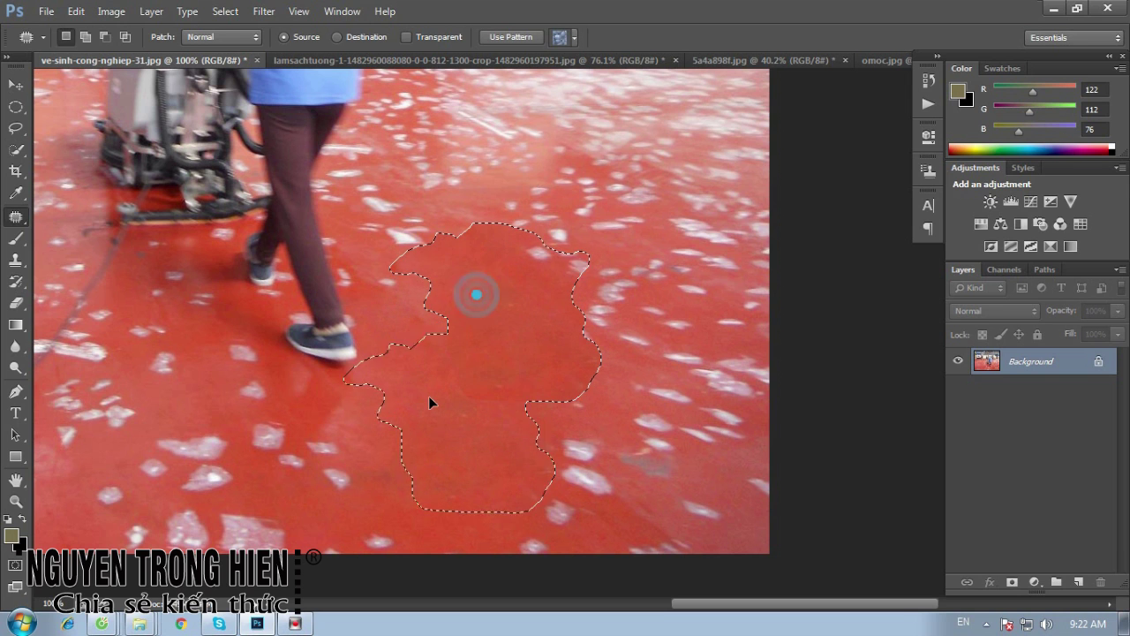
click(519, 309)
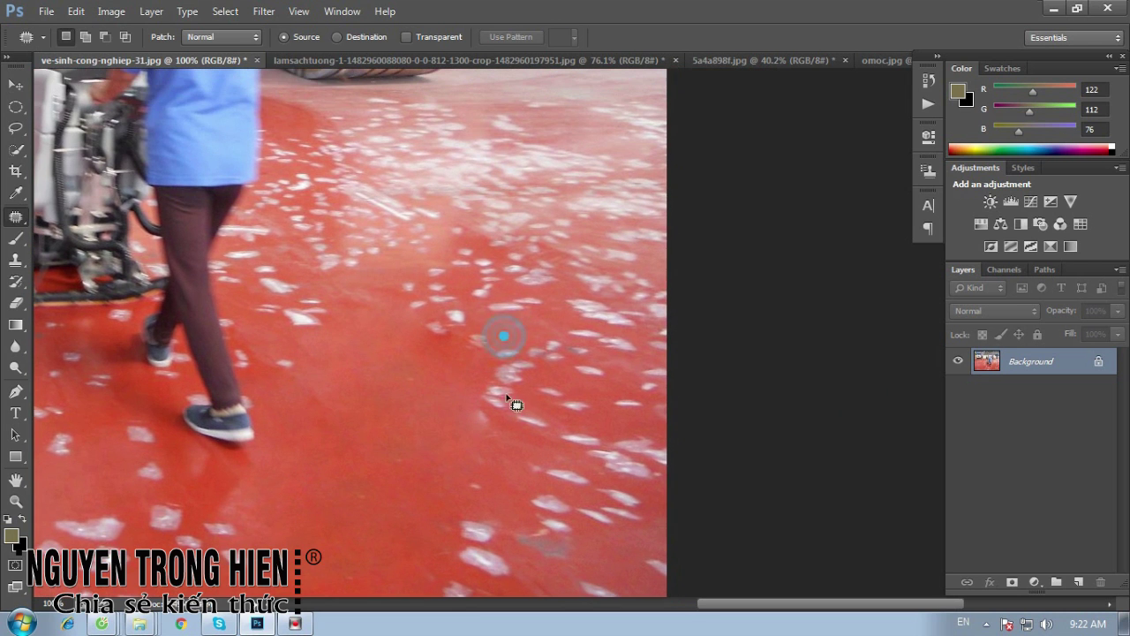
mouse_move(504, 332)
mouse_down()
mouse_move(474, 391)
mouse_move(555, 442)
mouse_move(573, 365)
mouse_move(553, 330)
mouse_move(504, 332)
mouse_up()
drag(509, 377, 391, 441)
mouse_move(427, 337)
mouse_down()
mouse_move(427, 415)
mouse_move(504, 403)
mouse_move(469, 344)
mouse_move(427, 337)
mouse_up()
drag(446, 380, 416, 469)
key(ctrl+d)
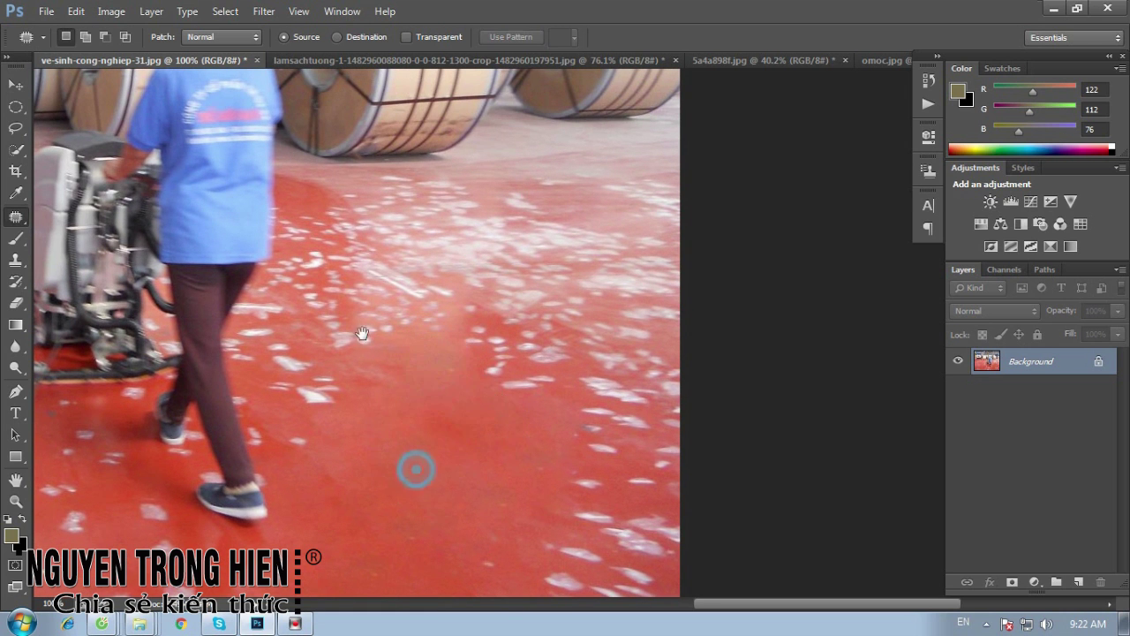
Patch the stains beside the worker's leg and outline a small stain below the shoes
drag(362, 333, 494, 408)
drag(438, 313, 489, 403)
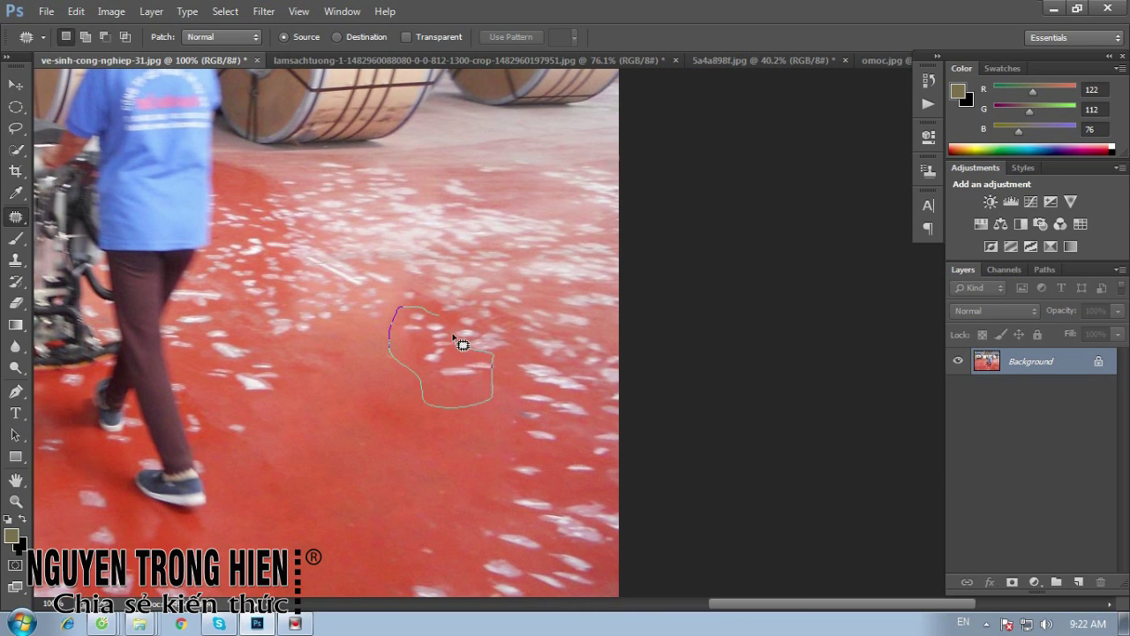
drag(453, 335, 402, 311)
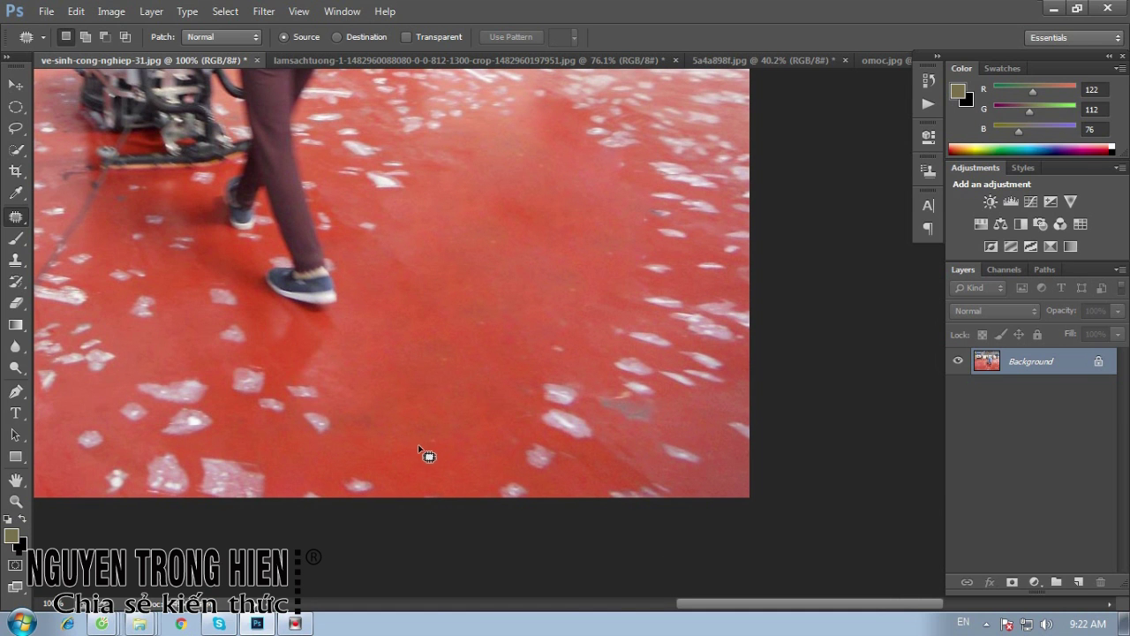
mouse_move(351, 368)
mouse_down()
mouse_move(396, 411)
mouse_move(388, 431)
mouse_move(460, 413)
mouse_up()
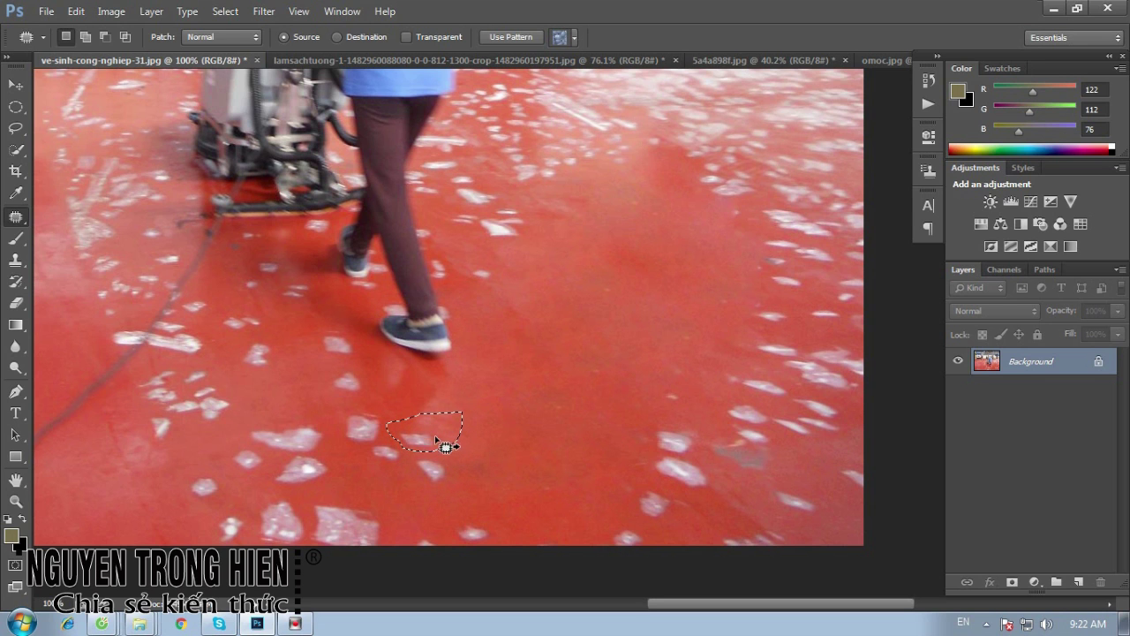
Content-aware fill the outlined stain and another nearby white stain
key(shift+F5)
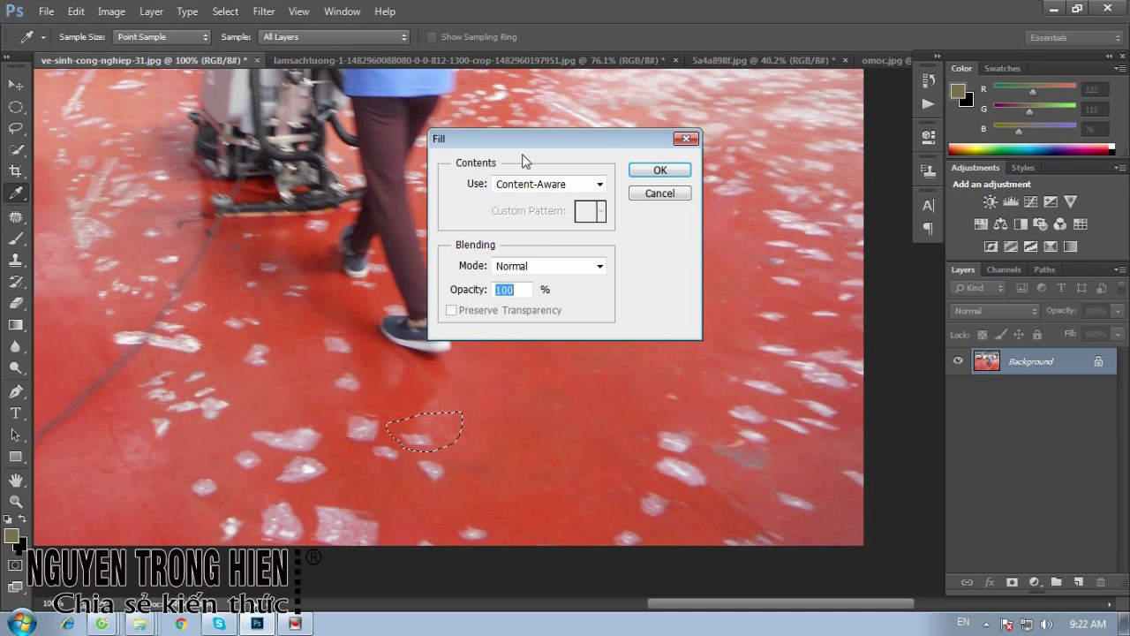
click(661, 170)
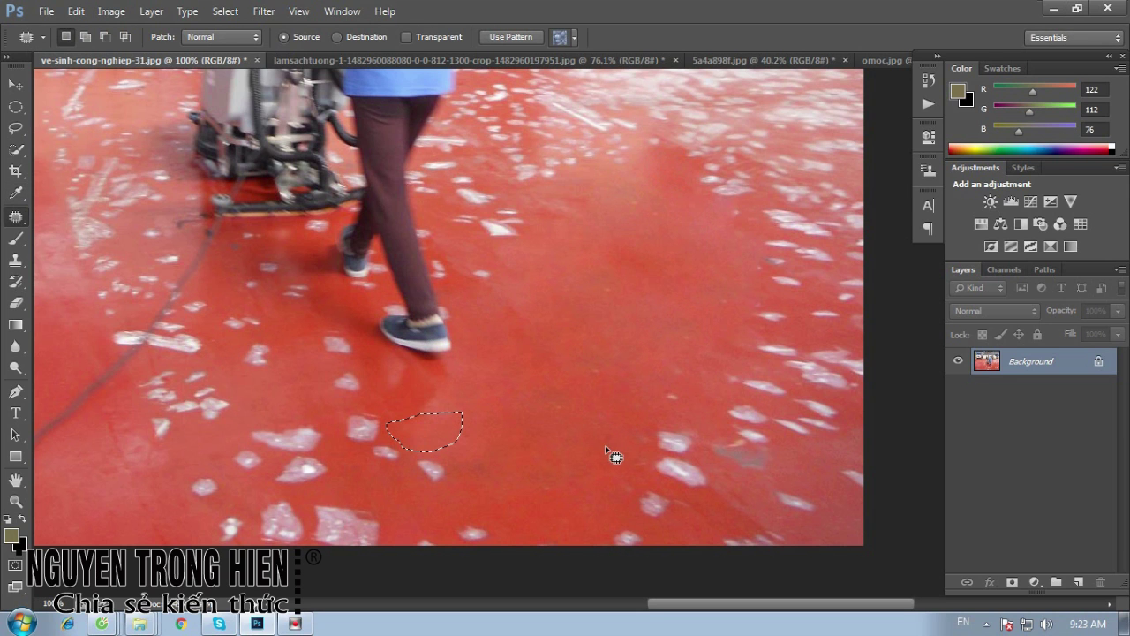
click(501, 430)
mouse_move(415, 430)
mouse_down()
mouse_move(374, 379)
mouse_move(331, 381)
mouse_move(336, 434)
mouse_move(465, 500)
mouse_up()
key(shift+F5)
key(Return)
click(535, 454)
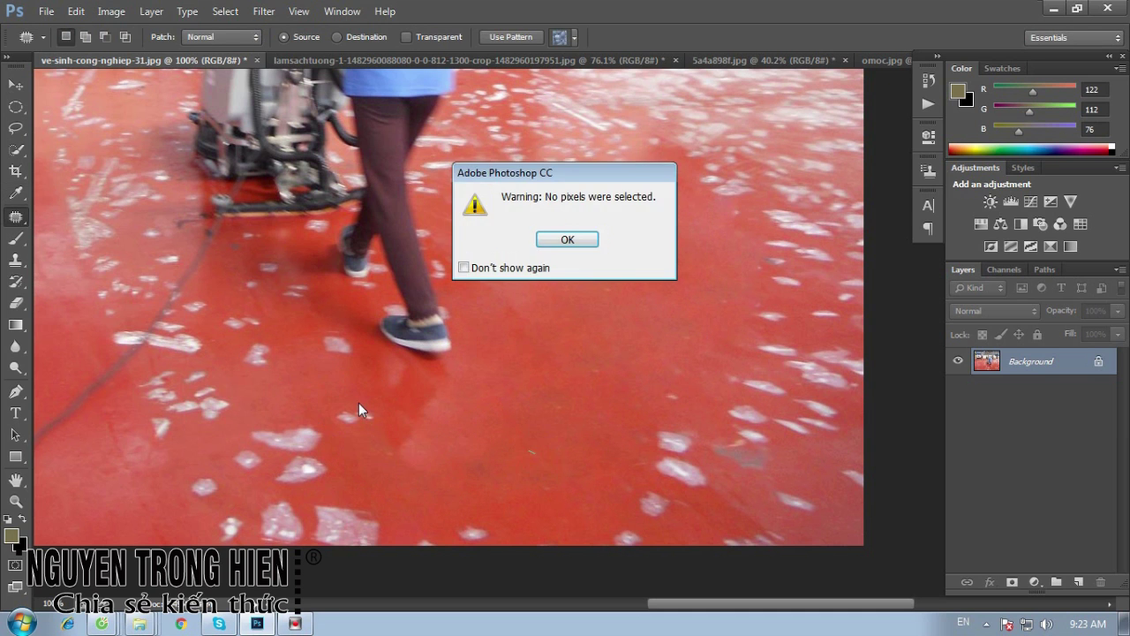
key(Return)
Content-aware fill another stain and the lower-left stain cluster via Edit > Fill
drag(359, 404, 393, 409)
key(shift+F5)
key(Return)
mouse_move(299, 411)
mouse_down()
mouse_move(235, 438)
mouse_move(353, 428)
mouse_up()
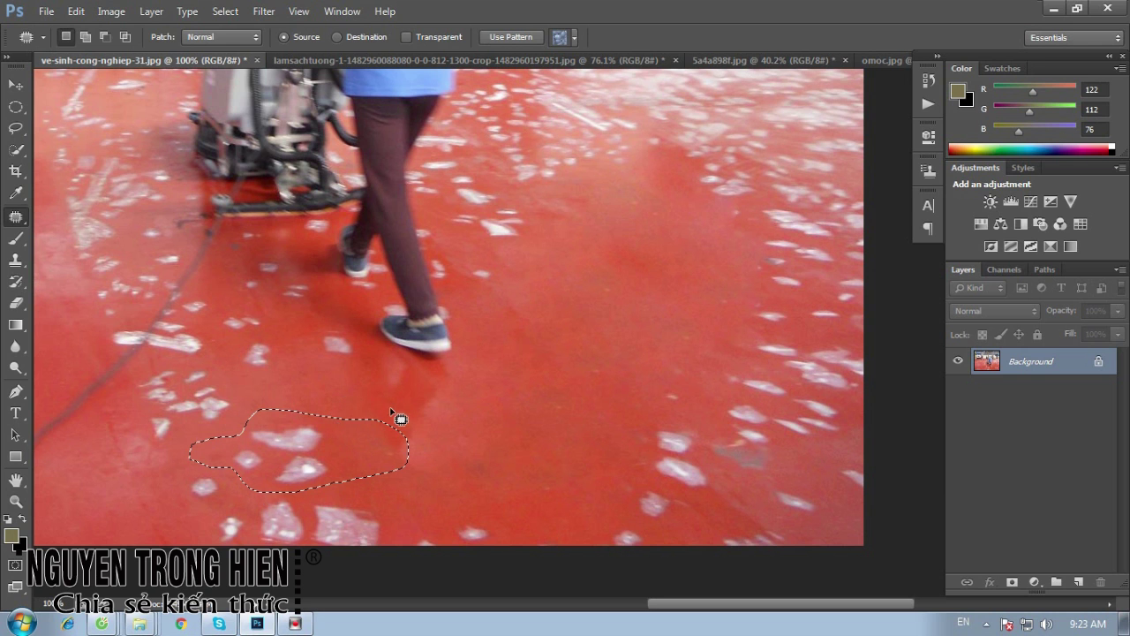
click(76, 12)
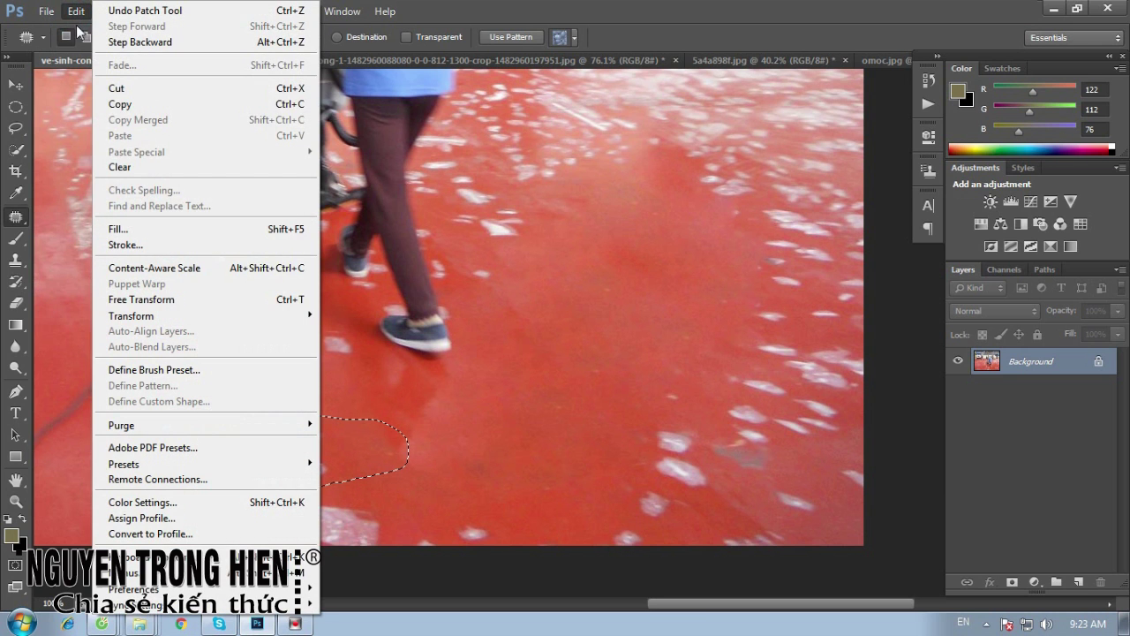
click(138, 232)
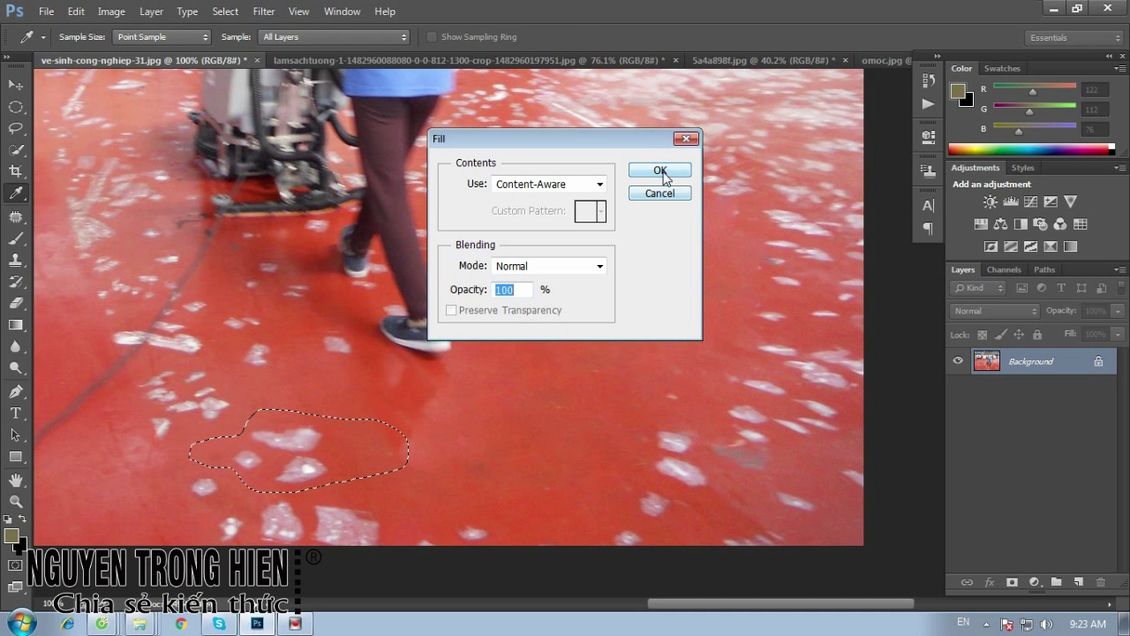
click(660, 171)
key(j)
click(501, 431)
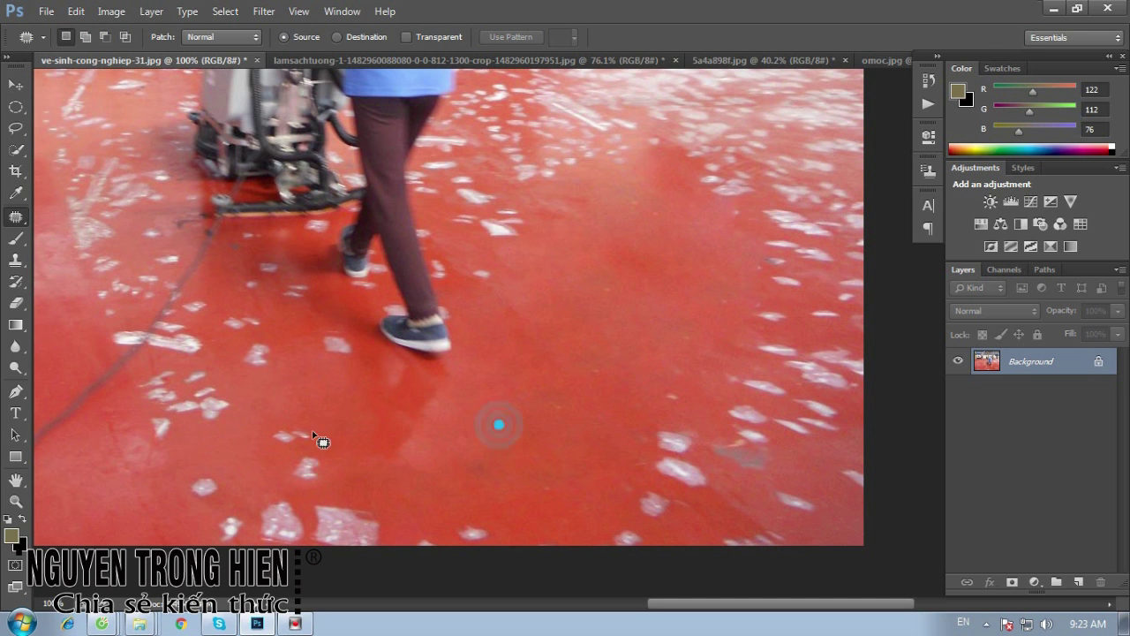
Content-aware fill two more lower-left floor spot areas and deselect
mouse_move(285, 419)
mouse_down()
mouse_move(342, 474)
mouse_move(335, 442)
mouse_up()
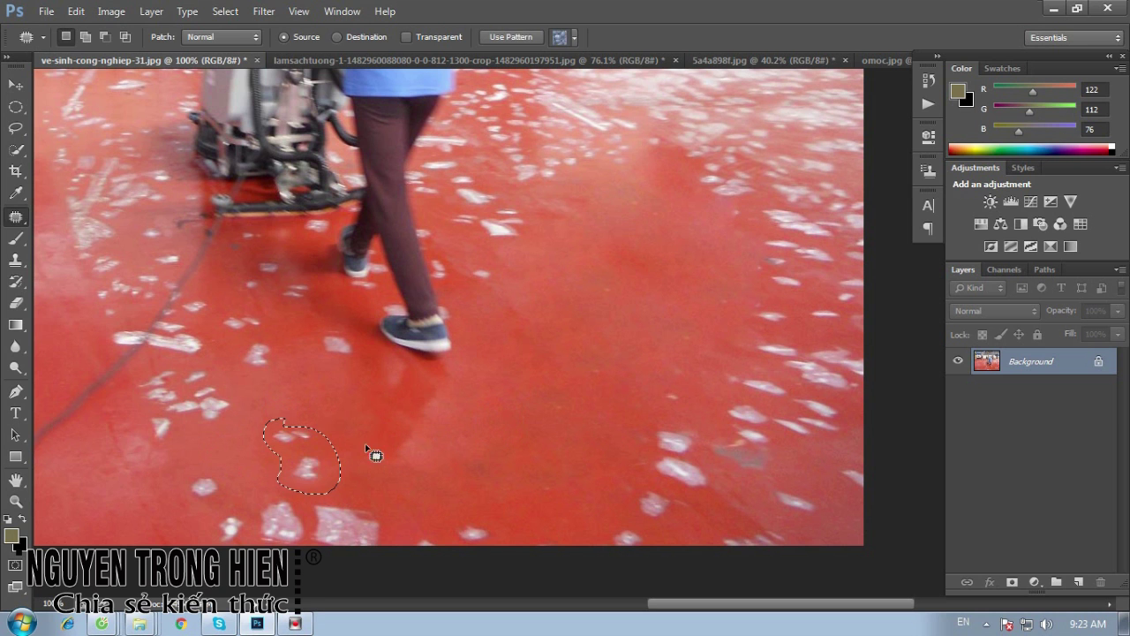
click(76, 10)
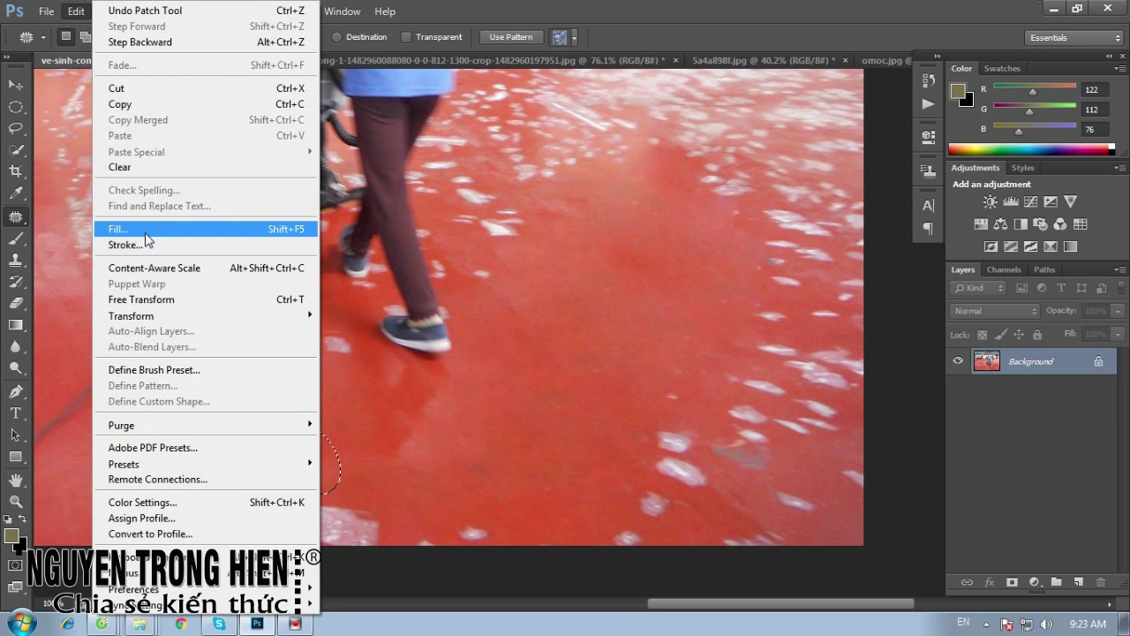
click(146, 228)
click(377, 427)
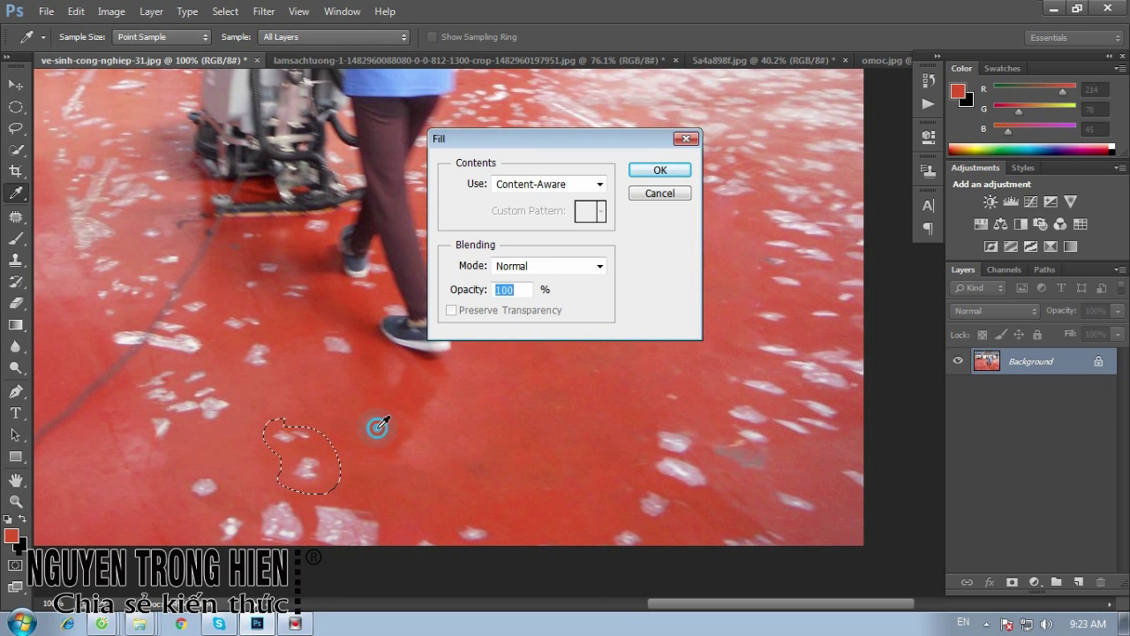
click(667, 172)
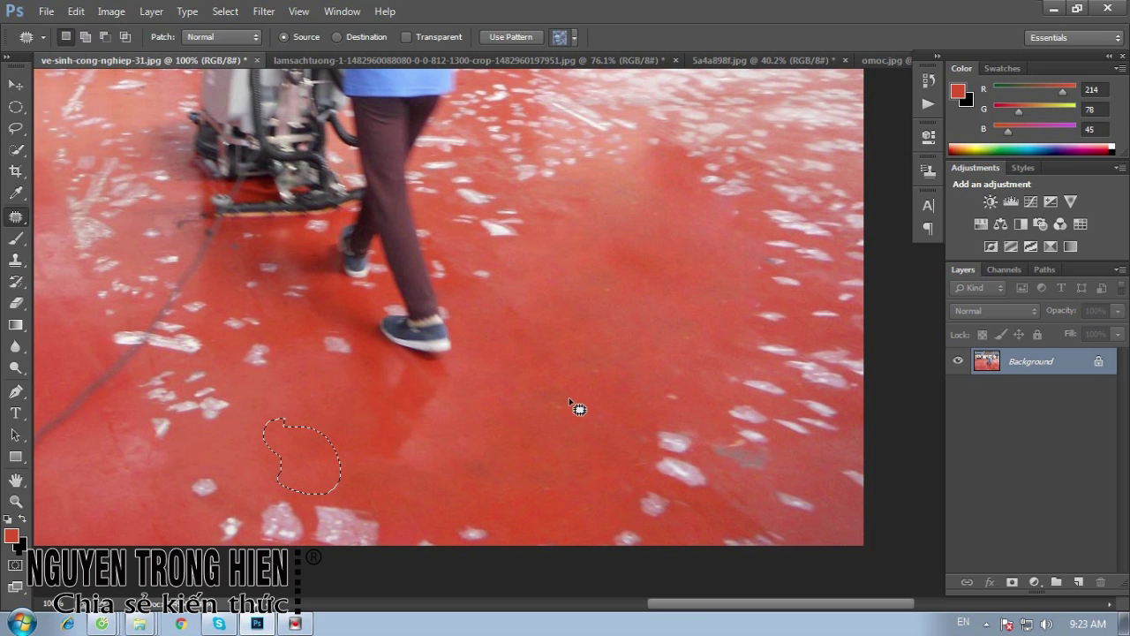
mouse_move(165, 377)
mouse_down()
mouse_move(146, 361)
mouse_move(182, 457)
mouse_move(215, 366)
mouse_move(172, 354)
mouse_up()
click(72, 12)
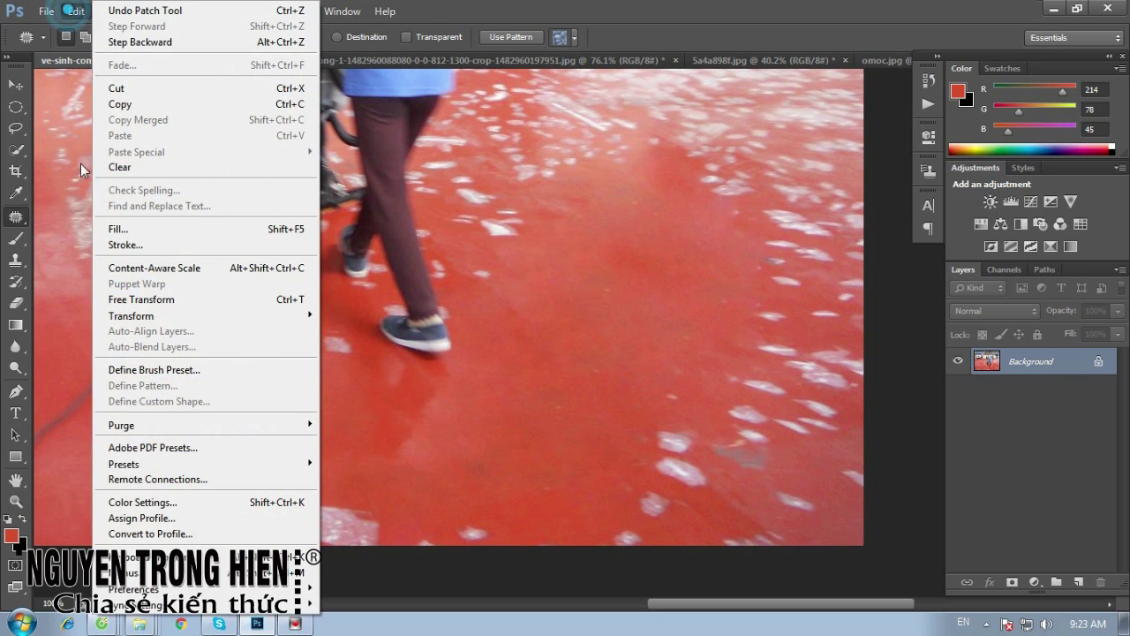
click(119, 225)
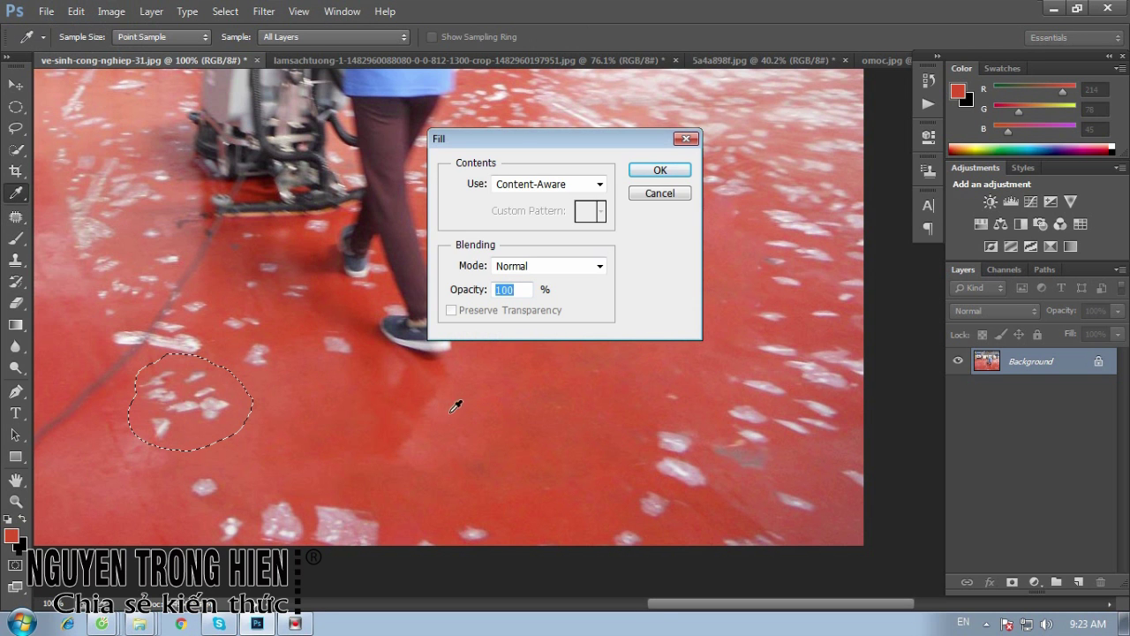
click(677, 171)
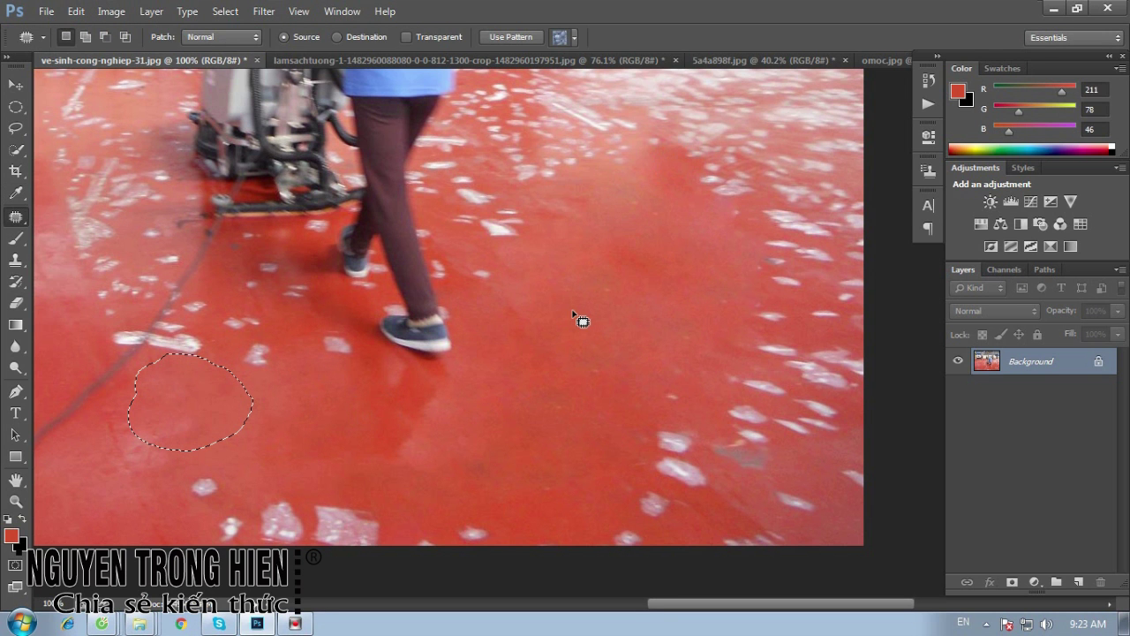
key(ctrl+d)
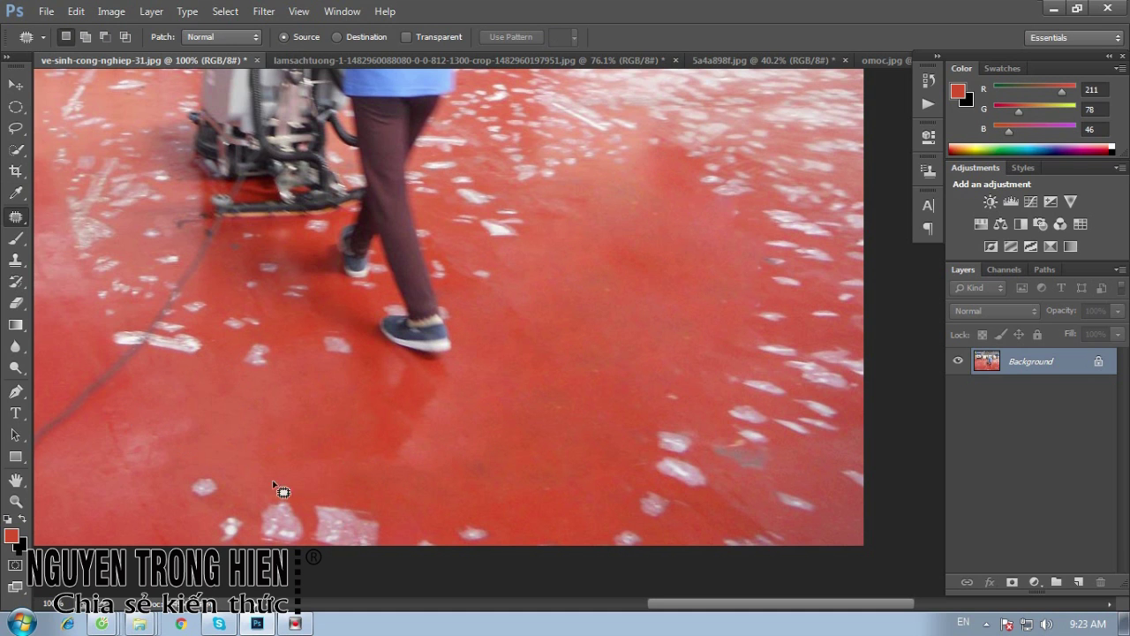
Patch the bottom-edge and bottom-centre spots with clean red floor
mouse_move(279, 481)
mouse_down()
mouse_move(409, 573)
mouse_move(205, 596)
mouse_up()
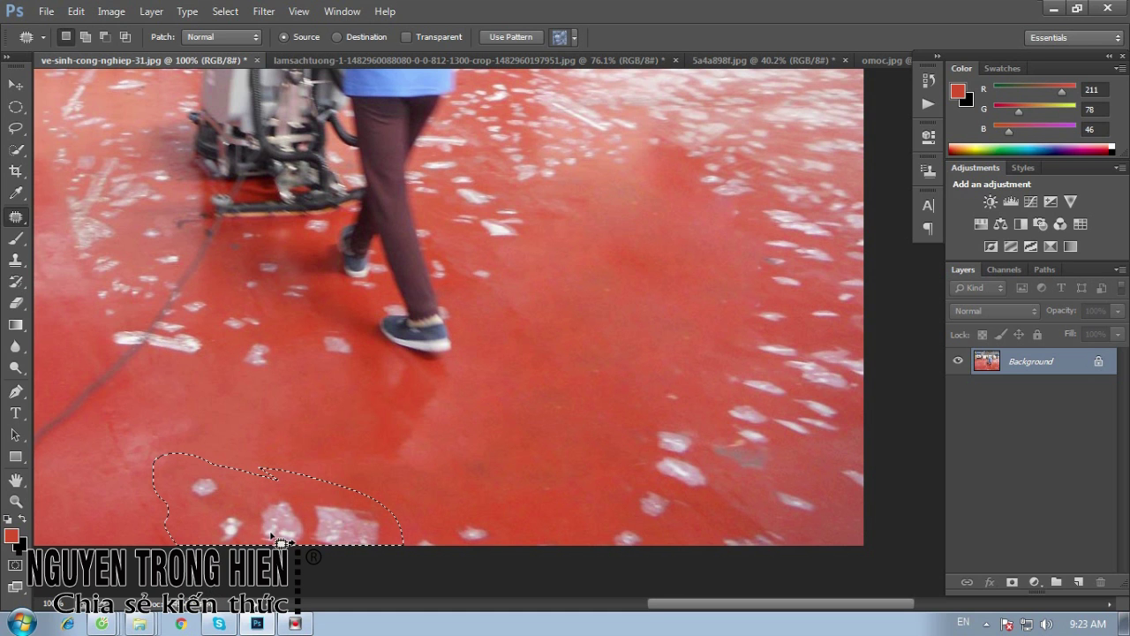
drag(271, 535, 606, 324)
drag(474, 502, 547, 539)
drag(474, 539, 553, 441)
key(ctrl+d)
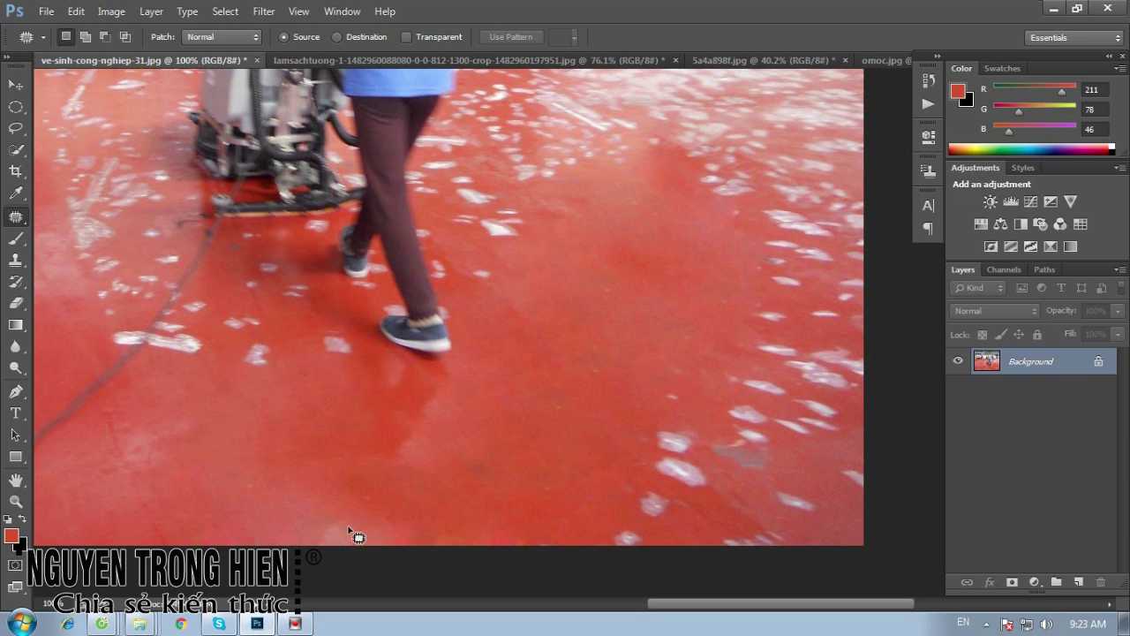
Switch from the Brush tool to the Clone Stamp tool
click(16, 238)
click(103, 240)
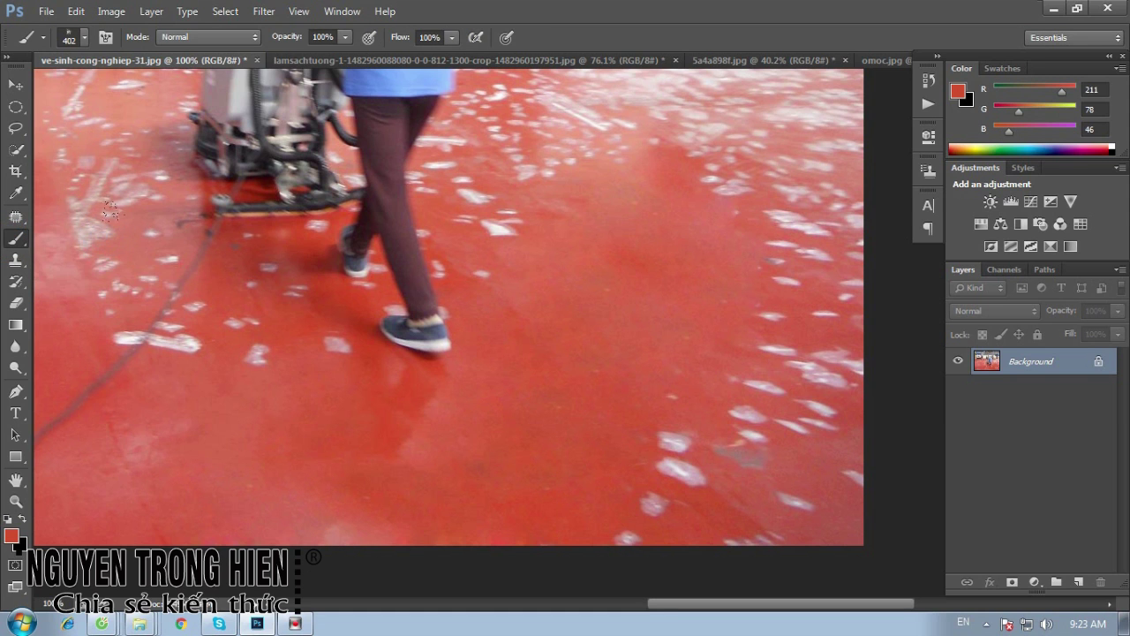
right_click(15, 238)
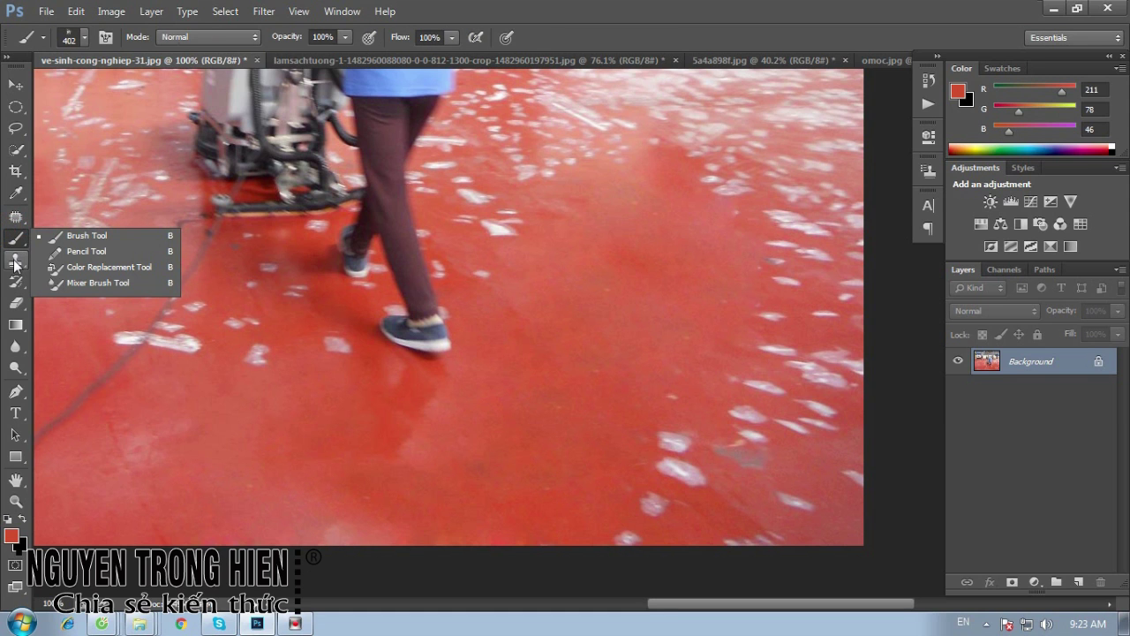
click(16, 260)
click(107, 265)
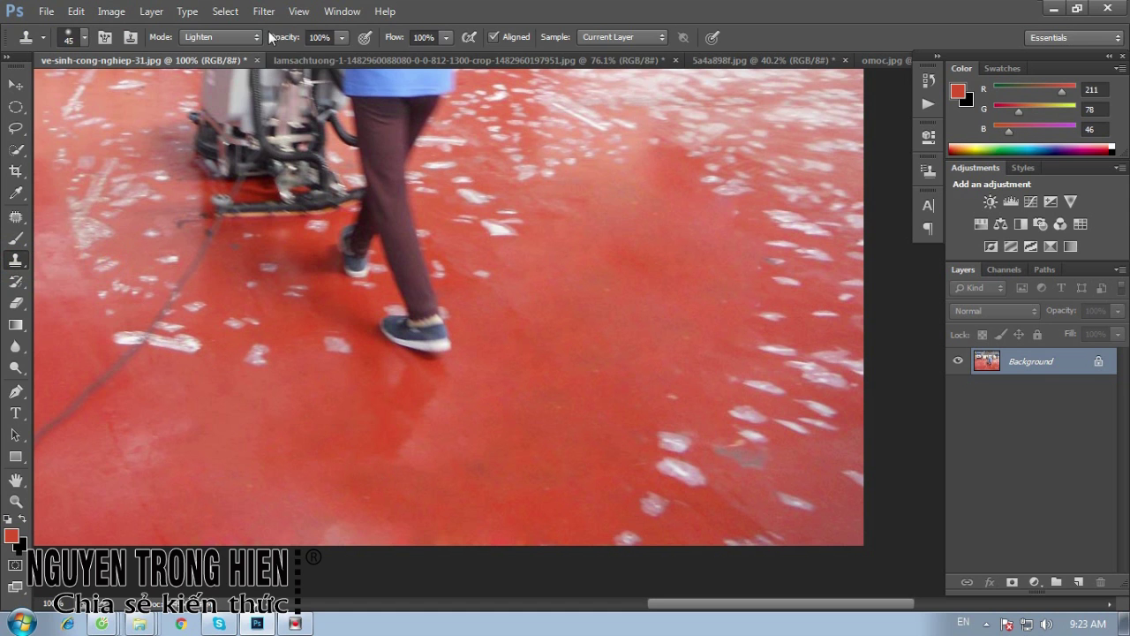
Set the clone brush to 118 px, 0% hardness, 80% opacity and Normal mode
click(325, 37)
text(1)
key(Return)
right_click(372, 276)
drag(490, 314, 513, 314)
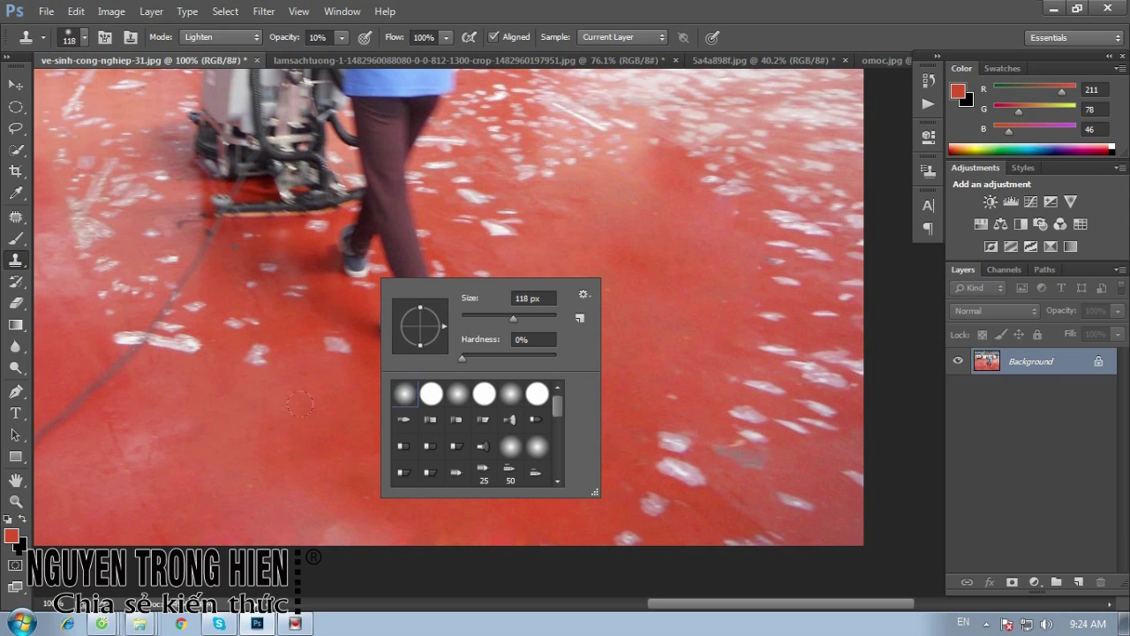
click(311, 458)
key(8)
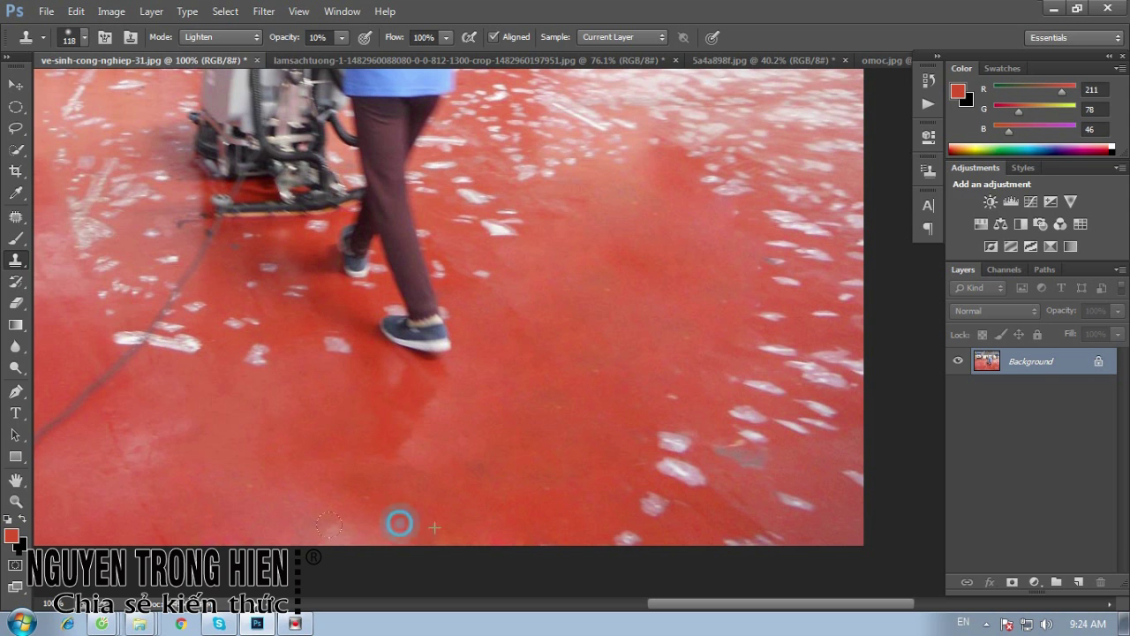
click(251, 37)
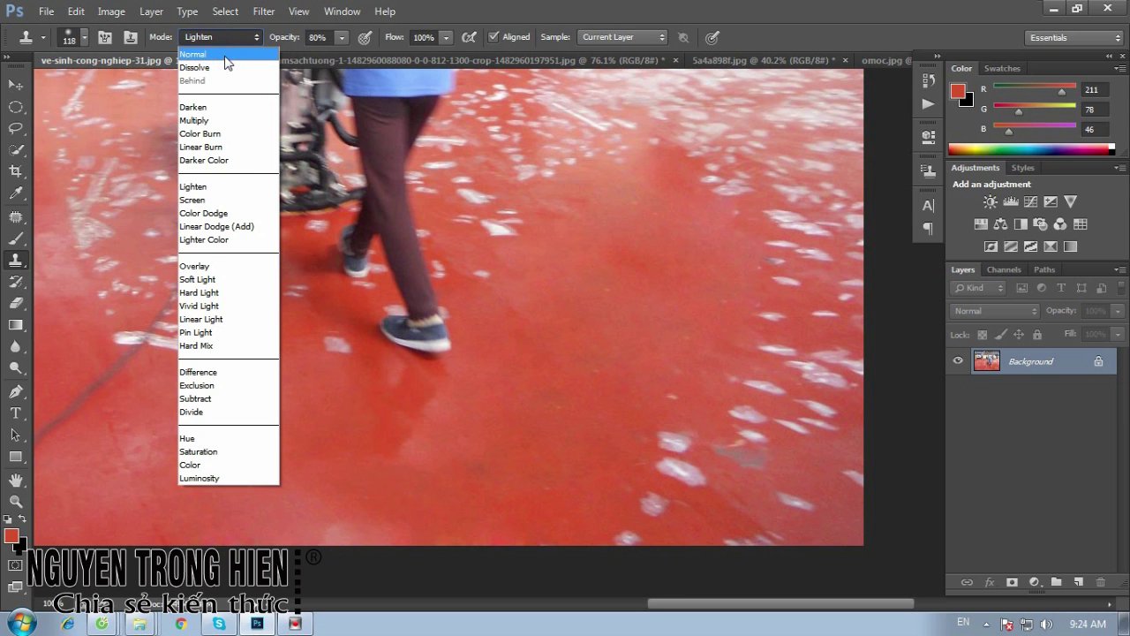
click(224, 54)
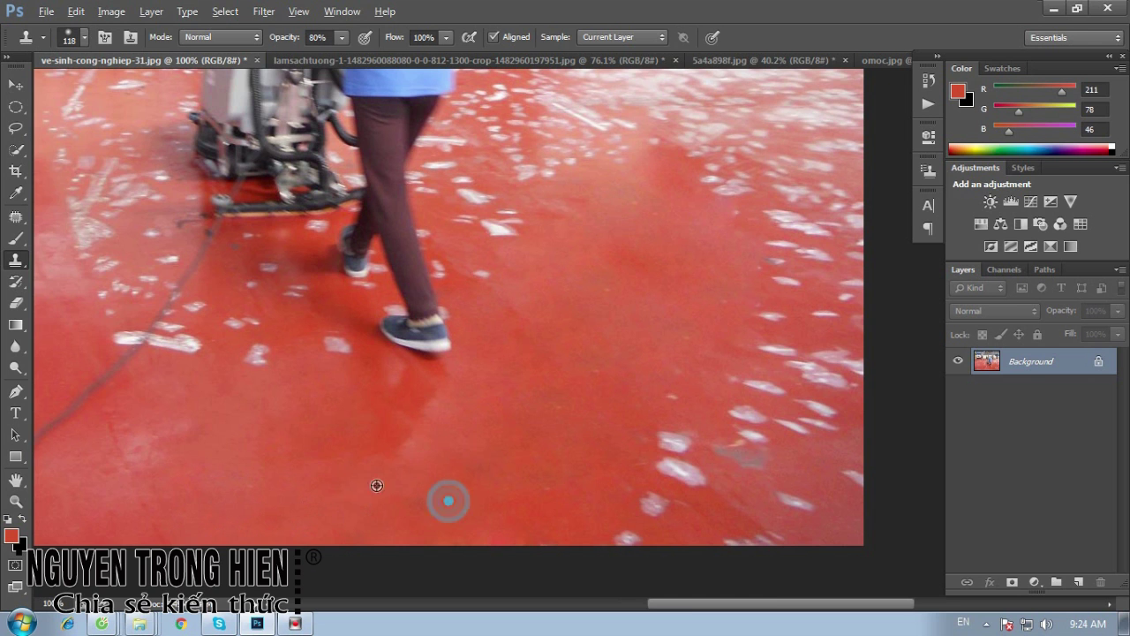
scroll(421, 450, up, 1)
scroll(443, 429, down, 1)
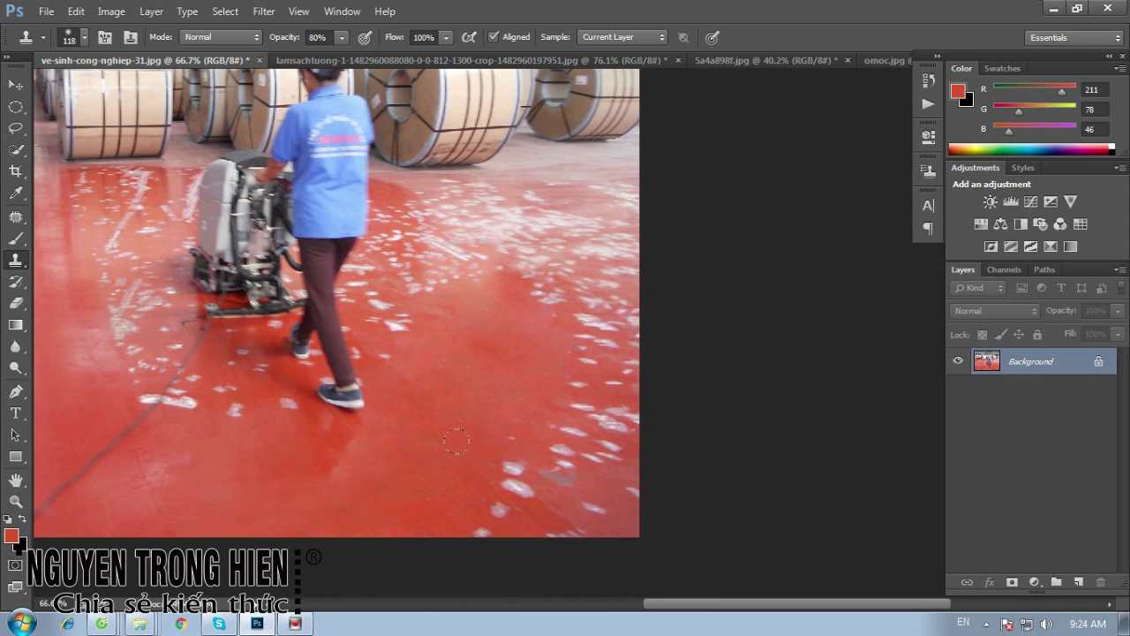
scroll(463, 438, down, 1)
key(l)
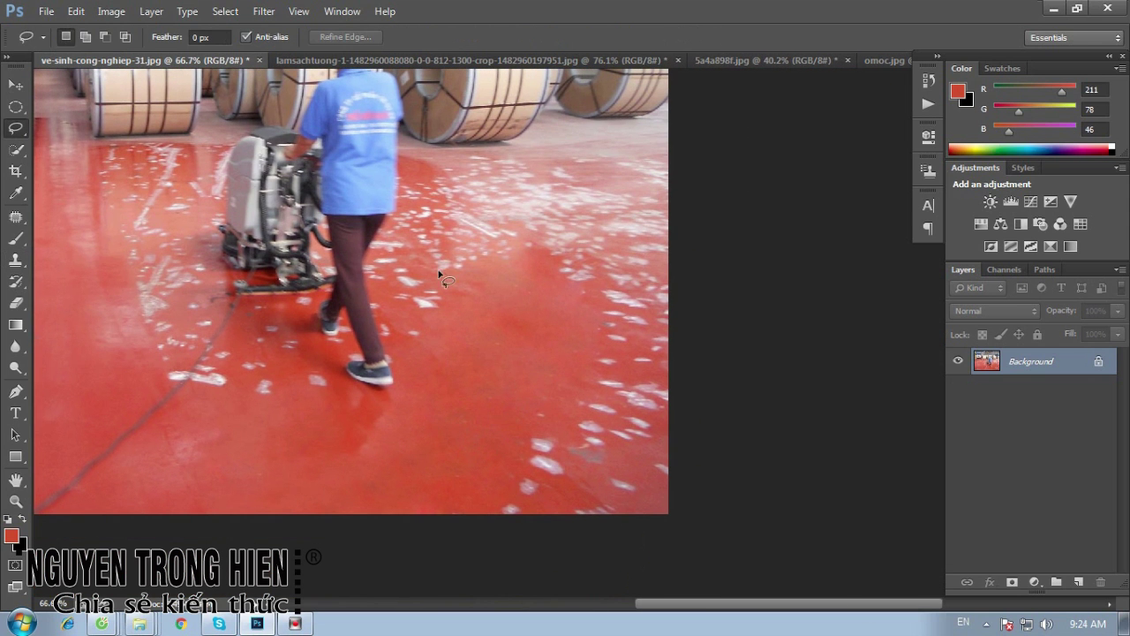
Patch the central and upper-right floor spots with clean red floor
click(16, 216)
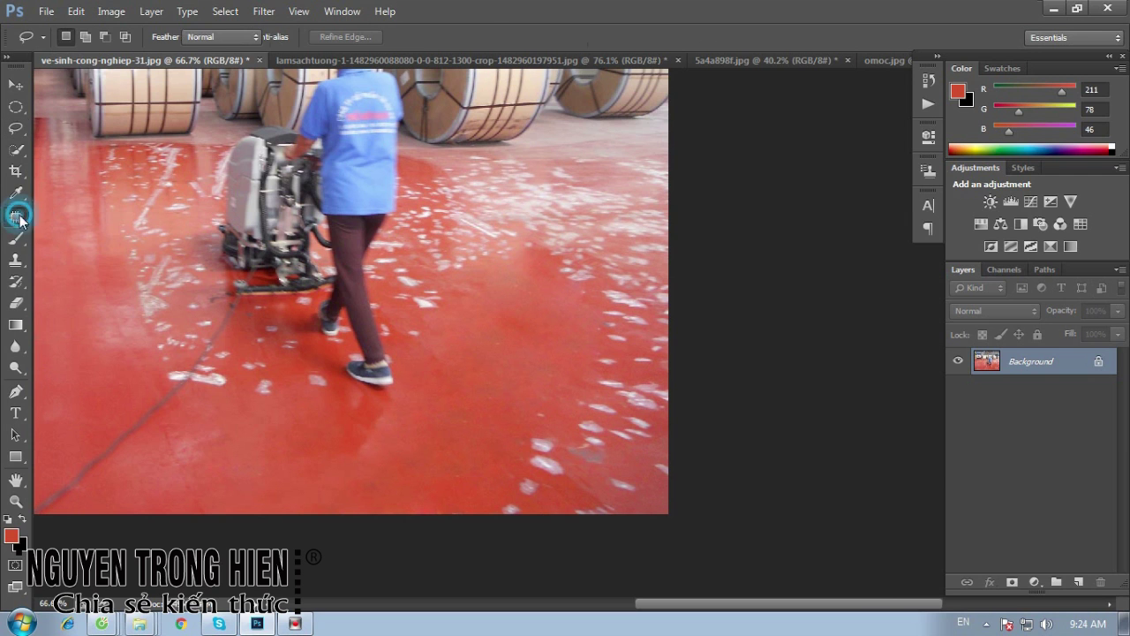
mouse_move(526, 406)
mouse_down()
mouse_move(522, 459)
mouse_move(424, 495)
mouse_up()
mouse_move(585, 433)
mouse_down()
mouse_move(504, 416)
mouse_move(548, 366)
mouse_move(612, 408)
mouse_move(648, 416)
mouse_move(576, 444)
mouse_up()
click(498, 398)
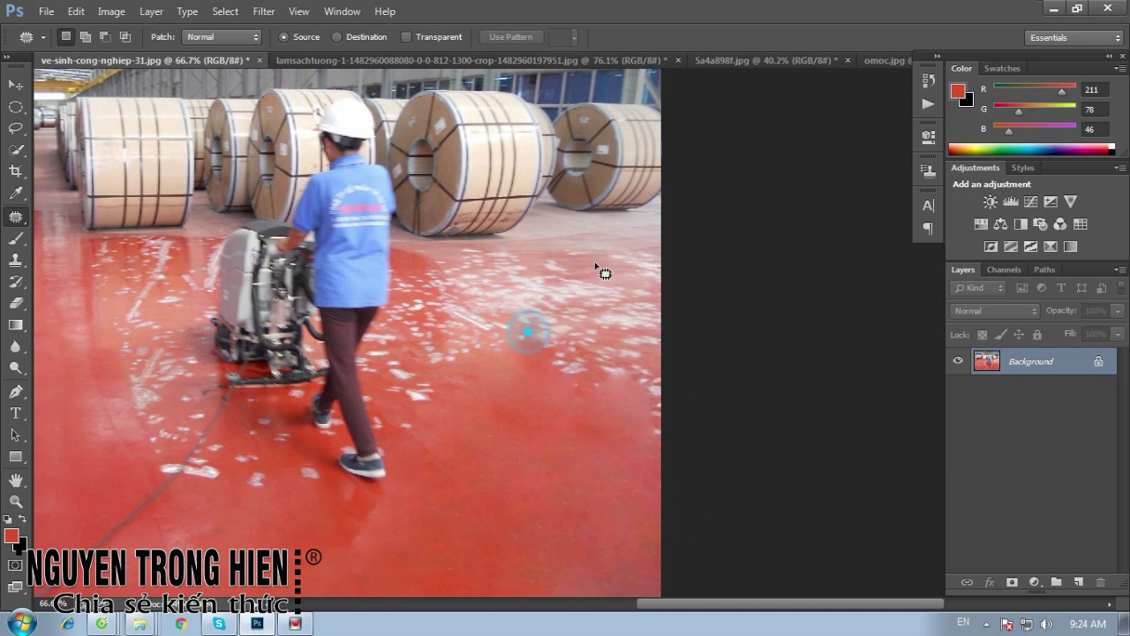
mouse_move(595, 257)
mouse_down()
mouse_move(565, 254)
mouse_move(595, 258)
mouse_up()
drag(571, 361, 542, 500)
key(ctrl+d)
Patch the right-side floor spots, then pan toward the truck side of the floor
mouse_move(671, 250)
mouse_down()
mouse_move(607, 263)
mouse_move(706, 292)
mouse_move(592, 396)
mouse_move(539, 323)
mouse_up()
mouse_move(530, 243)
mouse_down()
mouse_move(490, 425)
mouse_move(550, 328)
mouse_move(567, 471)
mouse_up()
key(ctrl+d)
drag(622, 302, 661, 305)
mouse_move(580, 298)
mouse_down()
mouse_move(357, 385)
mouse_move(331, 376)
mouse_up()
mouse_move(475, 448)
mouse_down()
mouse_move(515, 485)
mouse_move(467, 437)
mouse_up()
mouse_move(448, 392)
mouse_down()
mouse_move(422, 428)
mouse_move(465, 449)
mouse_move(568, 374)
mouse_up()
click(520, 533)
Patch a teardrop area of spots and the lower-left floor spots
mouse_move(535, 335)
mouse_down()
mouse_move(527, 383)
mouse_move(605, 396)
mouse_move(539, 336)
mouse_up()
drag(533, 381, 356, 328)
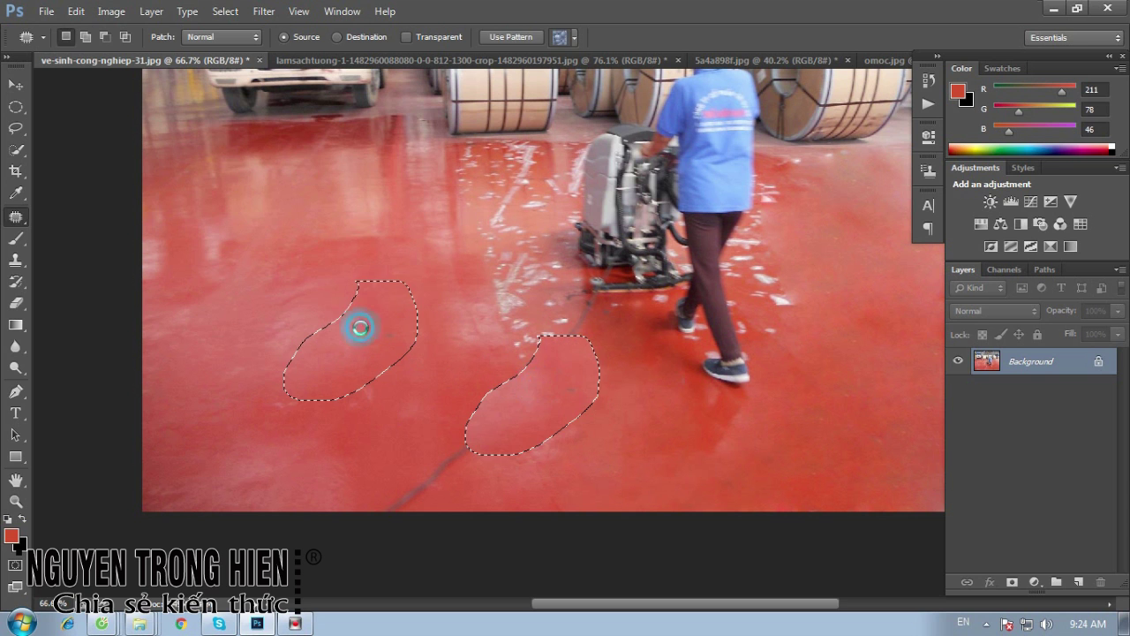
key(ctrl+d)
mouse_move(486, 416)
mouse_down()
mouse_move(366, 529)
mouse_move(477, 381)
mouse_up()
key(ctrl+d)
mouse_move(428, 414)
mouse_down()
mouse_move(416, 353)
mouse_move(592, 411)
mouse_move(499, 255)
mouse_up()
scroll(441, 353, up, 5)
Patch the streak, reflections and water beside the scrubber, then outline spots beside the worker
drag(451, 399, 295, 441)
mouse_move(444, 308)
mouse_down()
mouse_move(486, 421)
mouse_move(613, 439)
mouse_up()
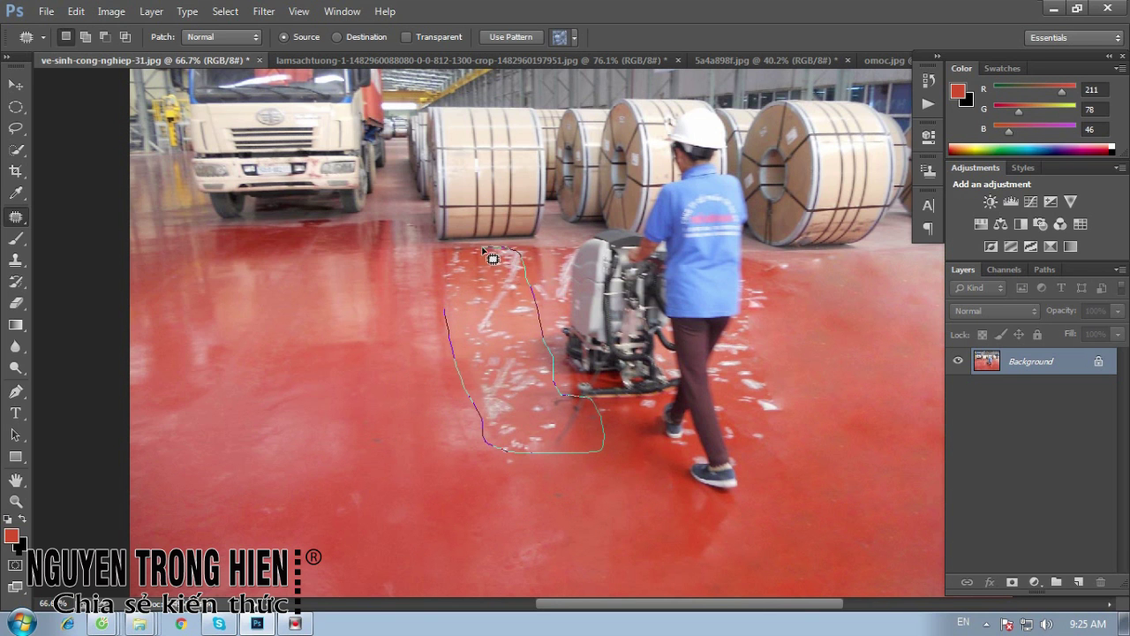
drag(566, 397, 481, 250)
drag(469, 341, 315, 379)
key(ctrl+d)
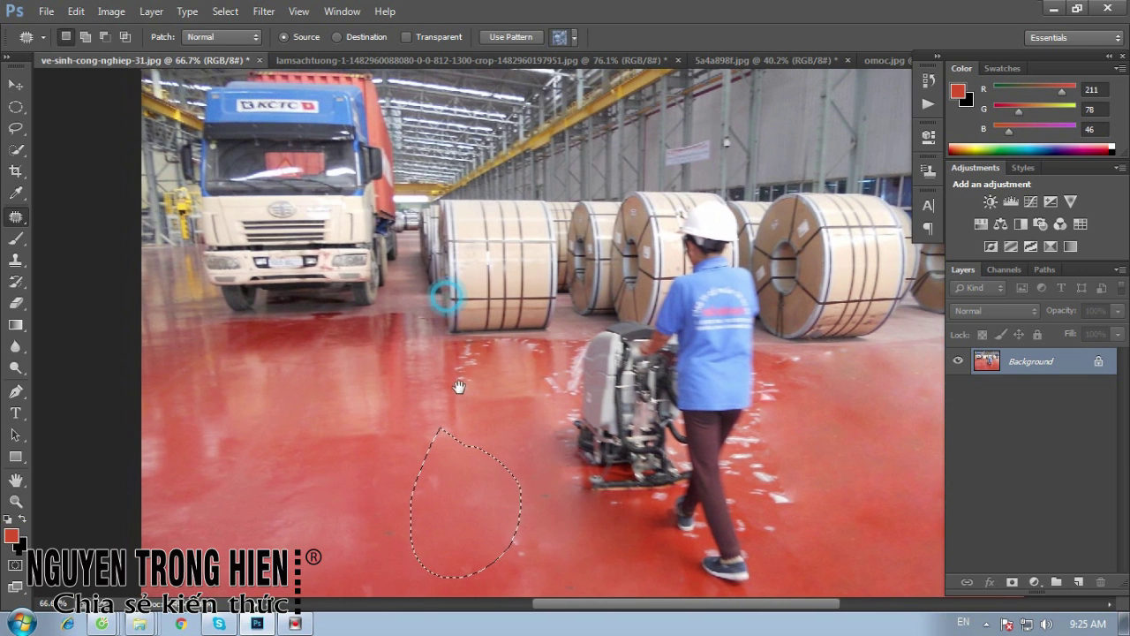
mouse_move(444, 368)
mouse_down()
mouse_move(472, 455)
mouse_move(500, 341)
mouse_move(310, 408)
mouse_up()
key(ctrl+d)
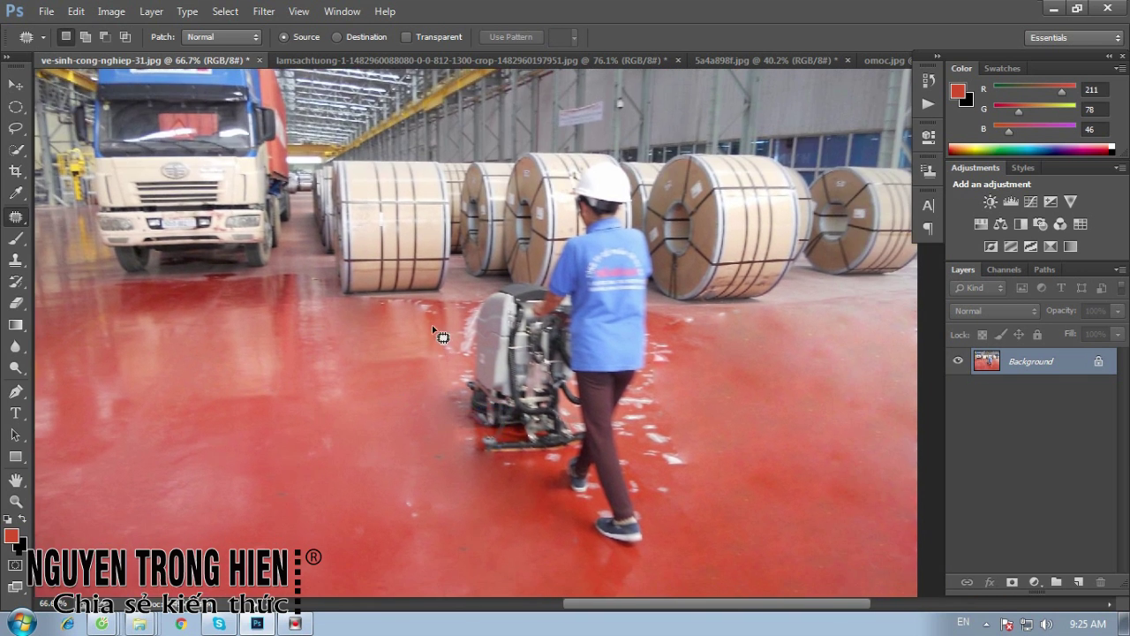
mouse_move(425, 335)
mouse_down()
mouse_move(436, 361)
mouse_move(469, 332)
mouse_up()
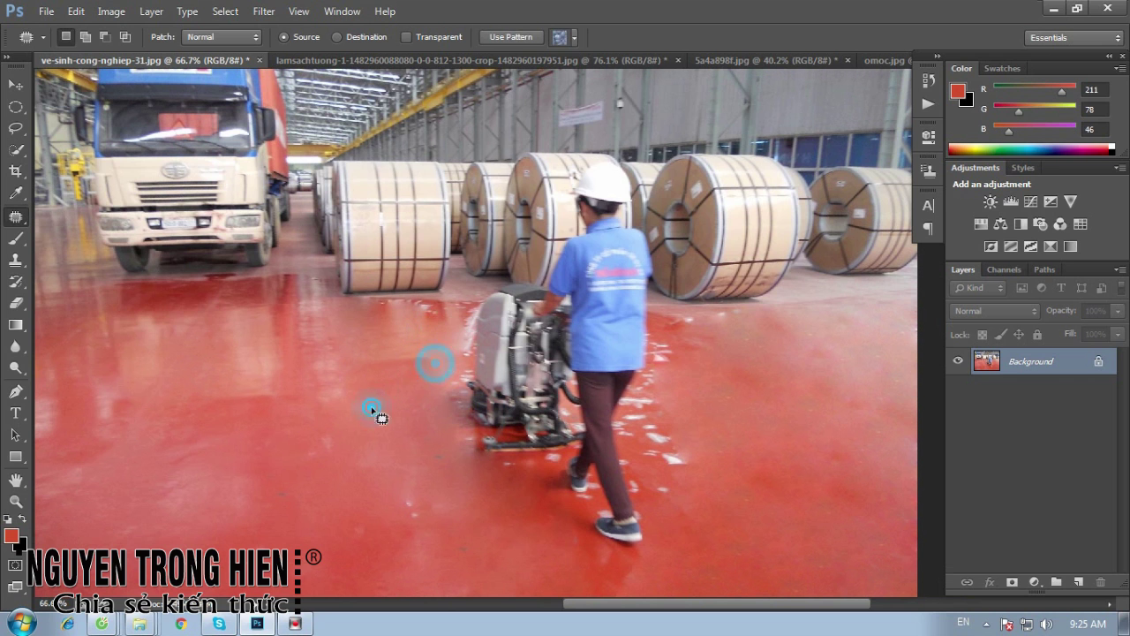
key(Return)
mouse_move(647, 336)
mouse_down()
mouse_move(656, 371)
mouse_move(658, 334)
mouse_up()
Zoom in on the worker and start a Pen path down the shirt's edge
key(z)
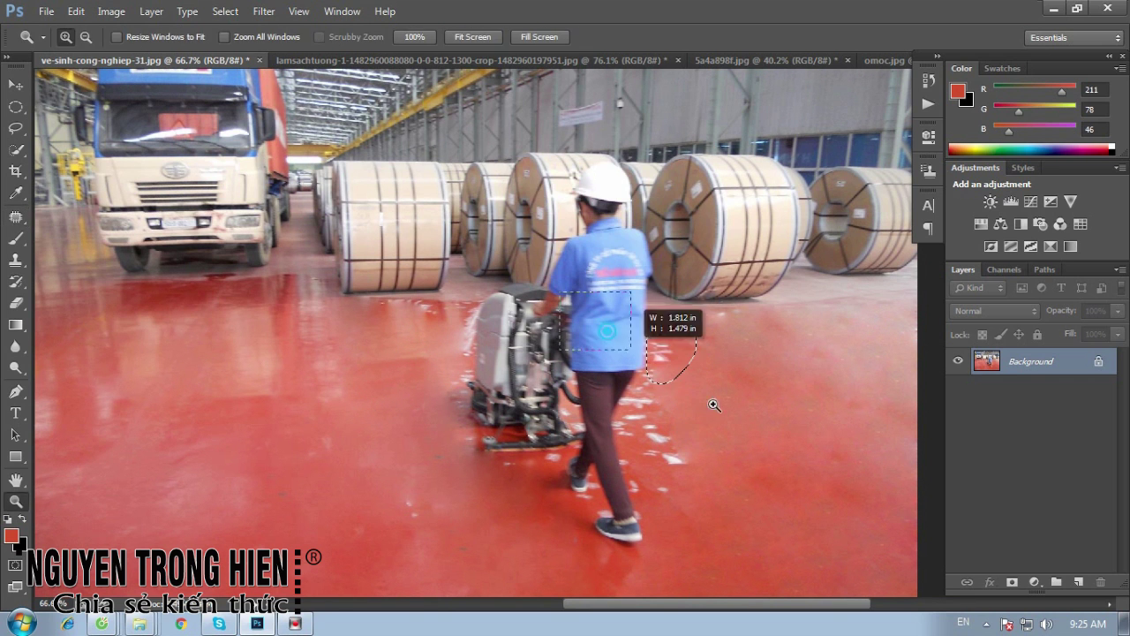
click(709, 410)
key(p)
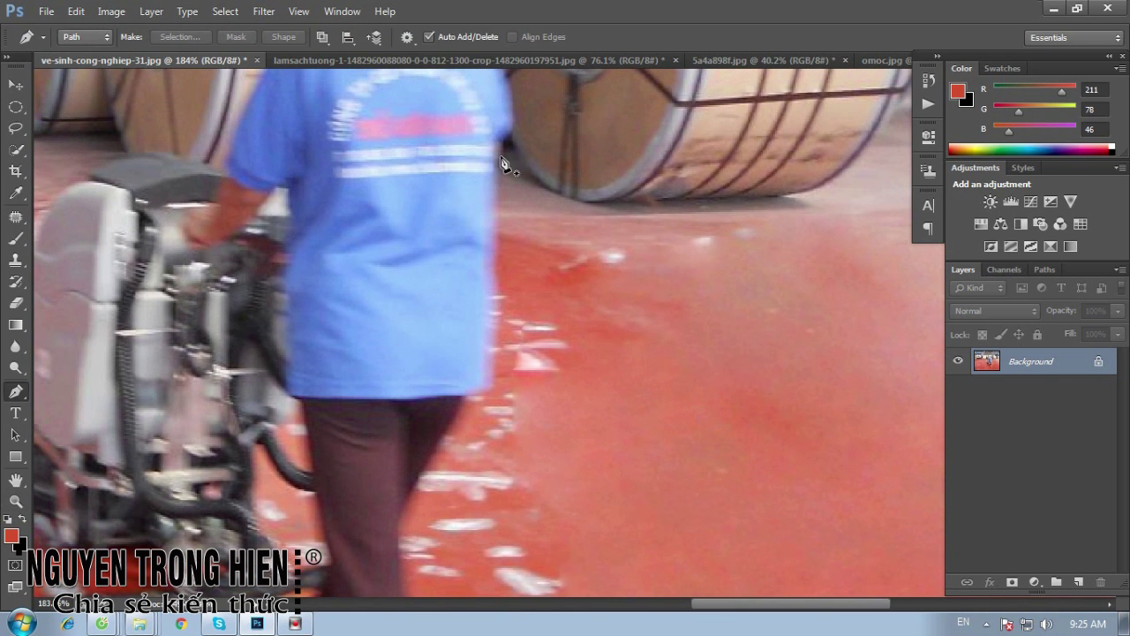
click(492, 155)
click(490, 264)
click(490, 316)
click(493, 369)
drag(465, 394, 445, 394)
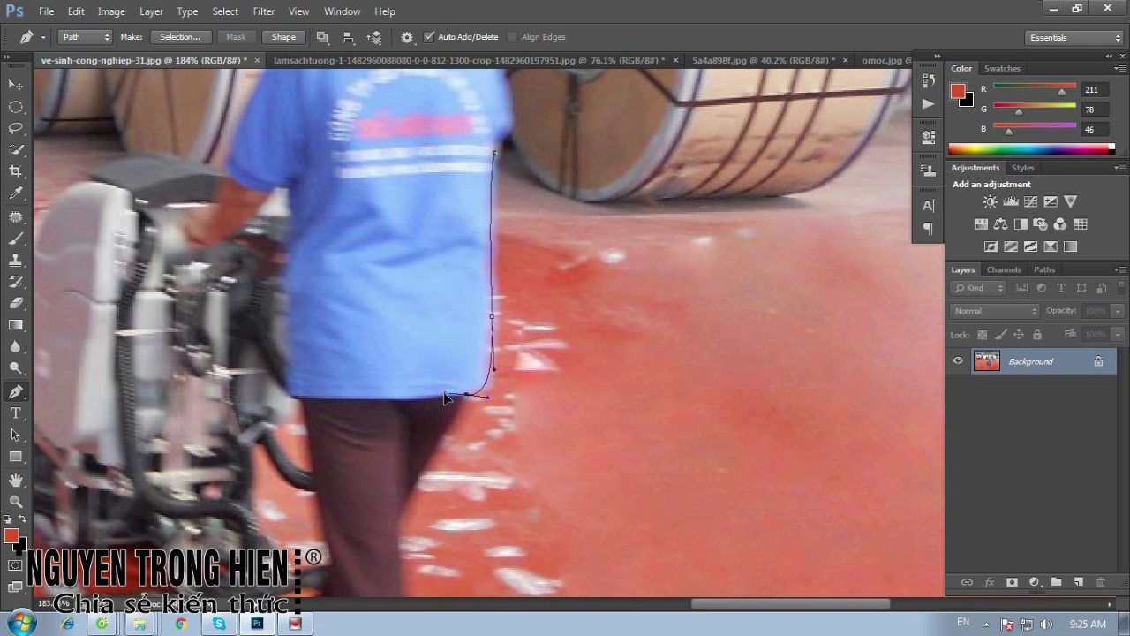
Continue the Pen path with anchors down the trousers' right edge
scroll(446, 441, down, 2)
click(454, 380)
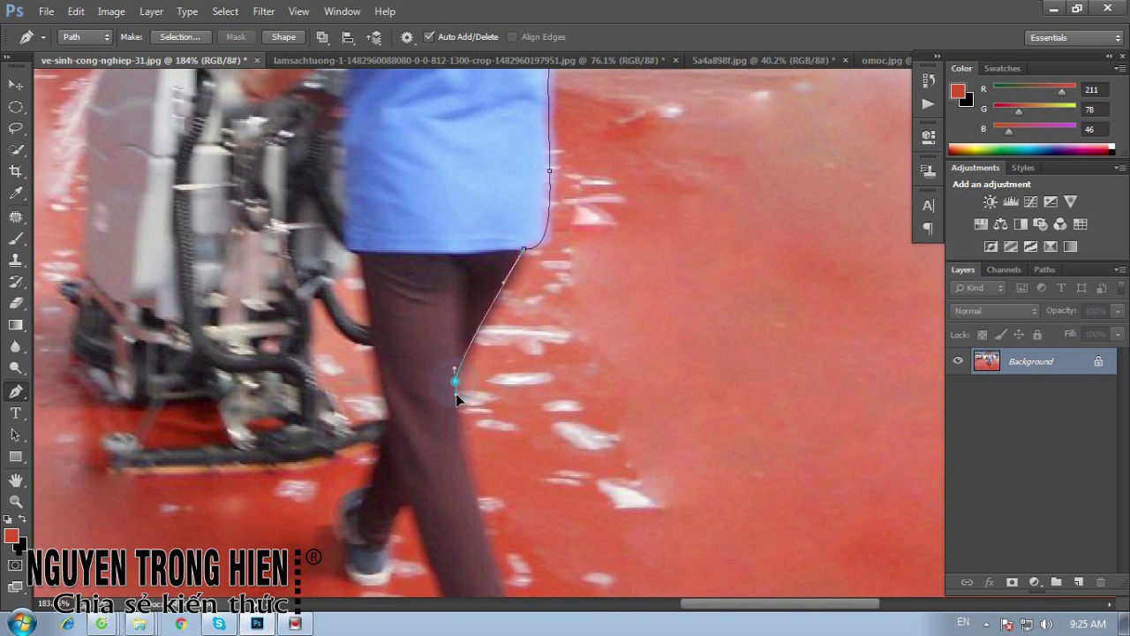
scroll(456, 393, down, 4)
drag(466, 253, 490, 333)
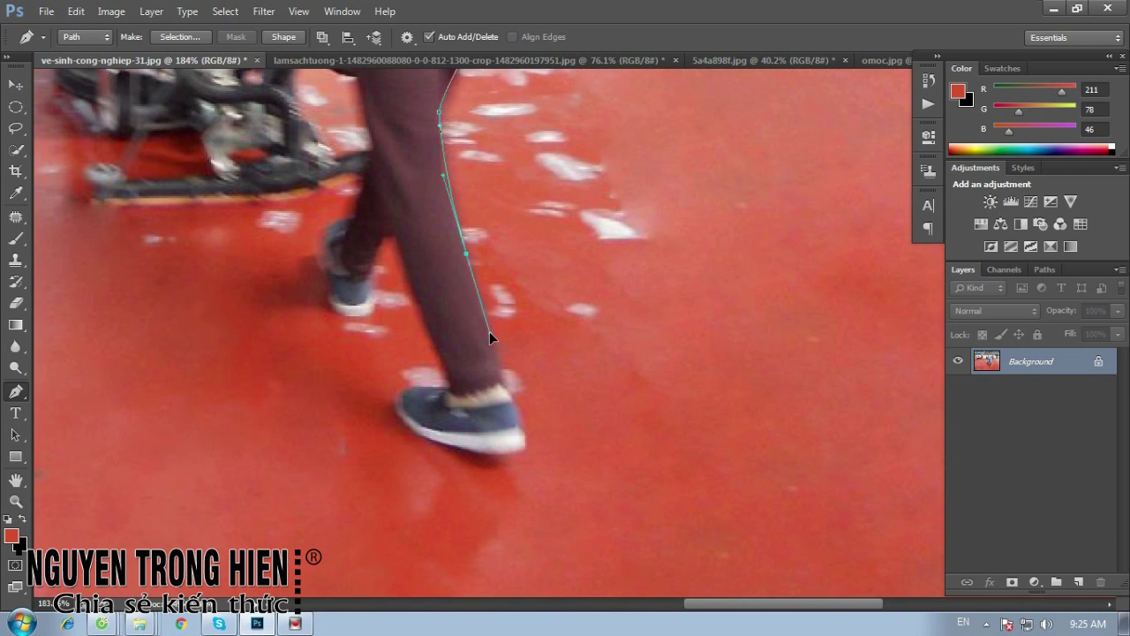
click(502, 385)
Trace the path along the drum's bottom, close it, and load it as a selection
scroll(847, 292, up, 3)
scroll(804, 264, up, 2)
click(731, 187)
click(653, 152)
scroll(574, 177, up, 2)
drag(507, 217, 487, 219)
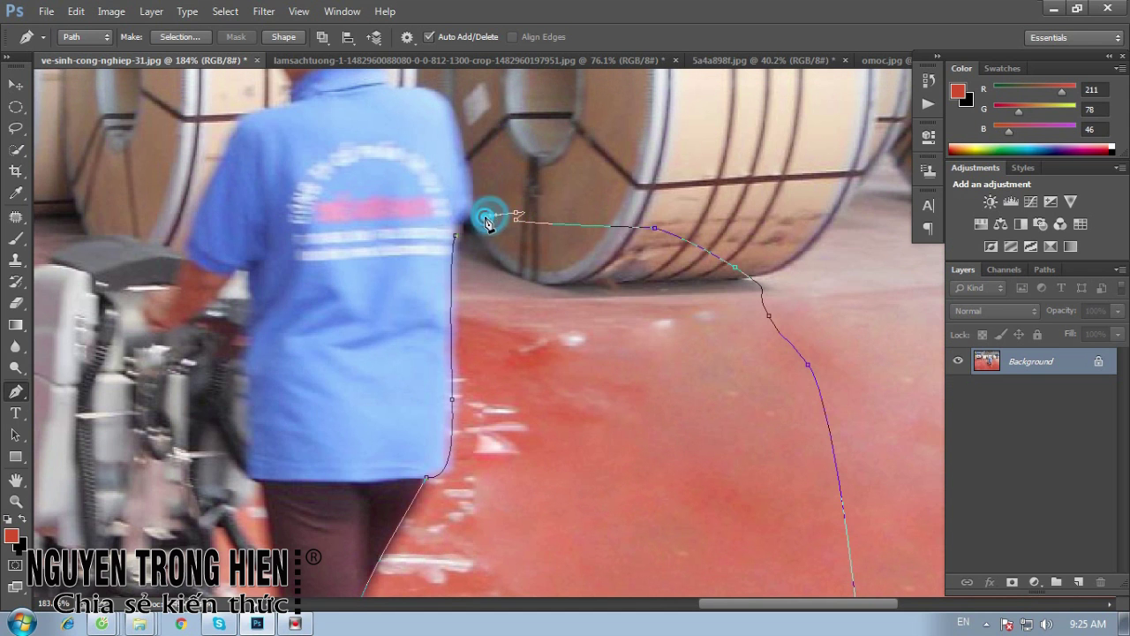
click(455, 235)
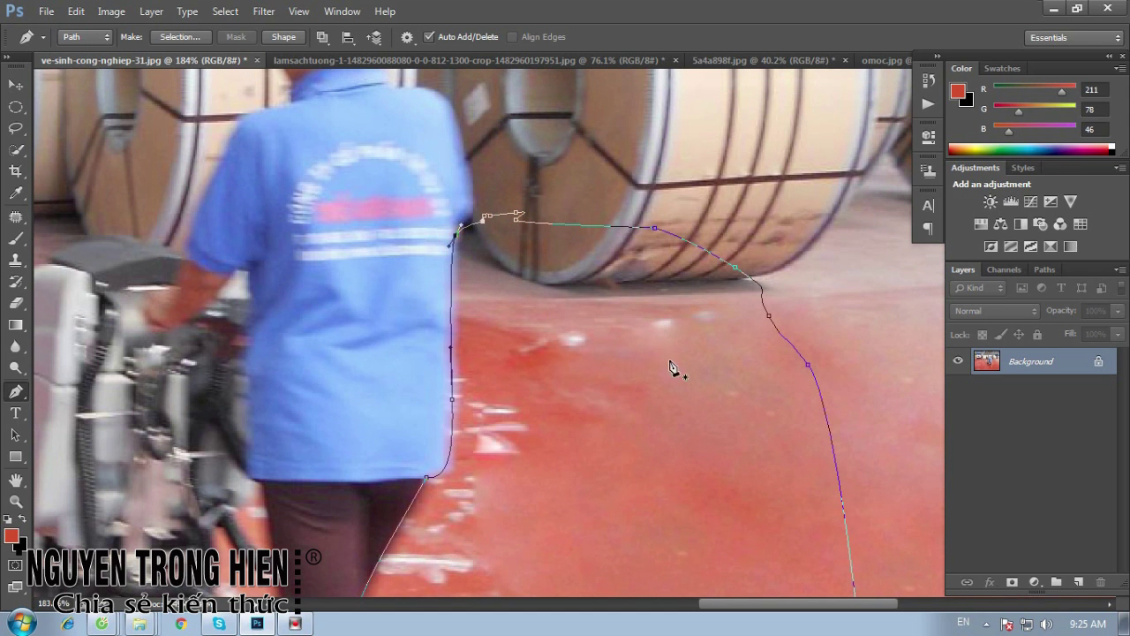
key(ctrl+Return)
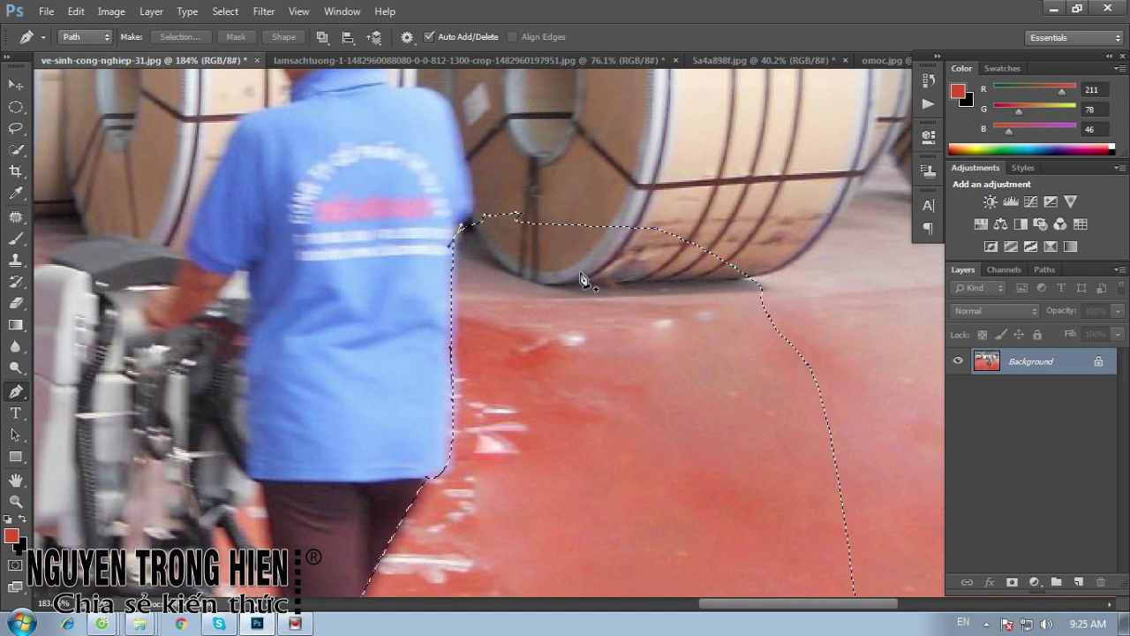
Feather the selection by 10 px
key(ctrl+minus)
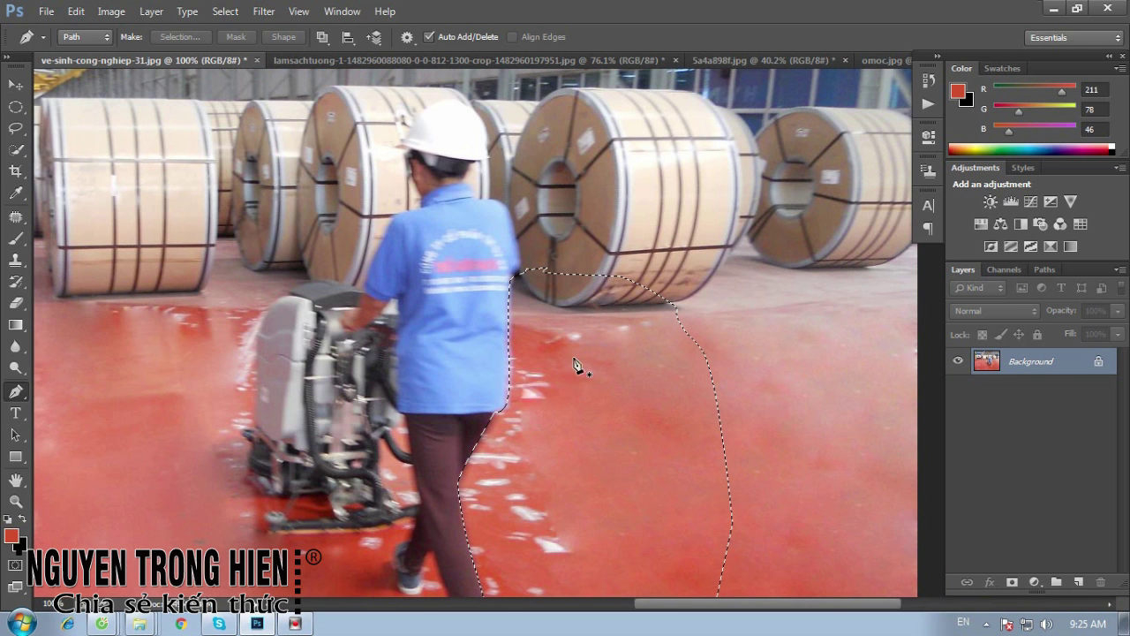
click(225, 11)
mouse_move(265, 209)
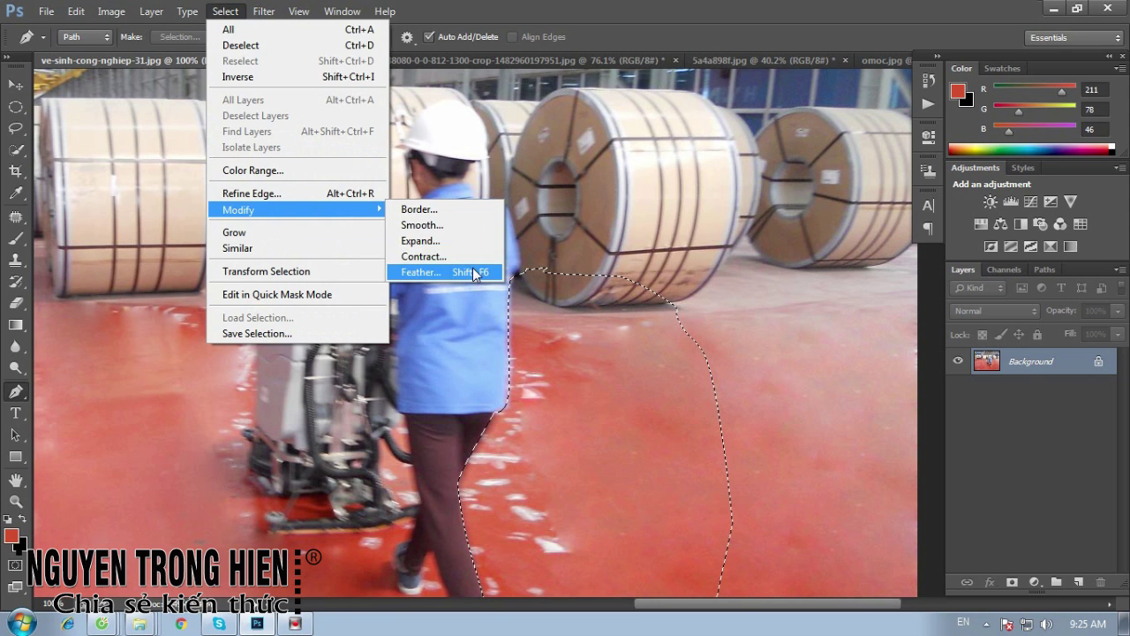
click(475, 273)
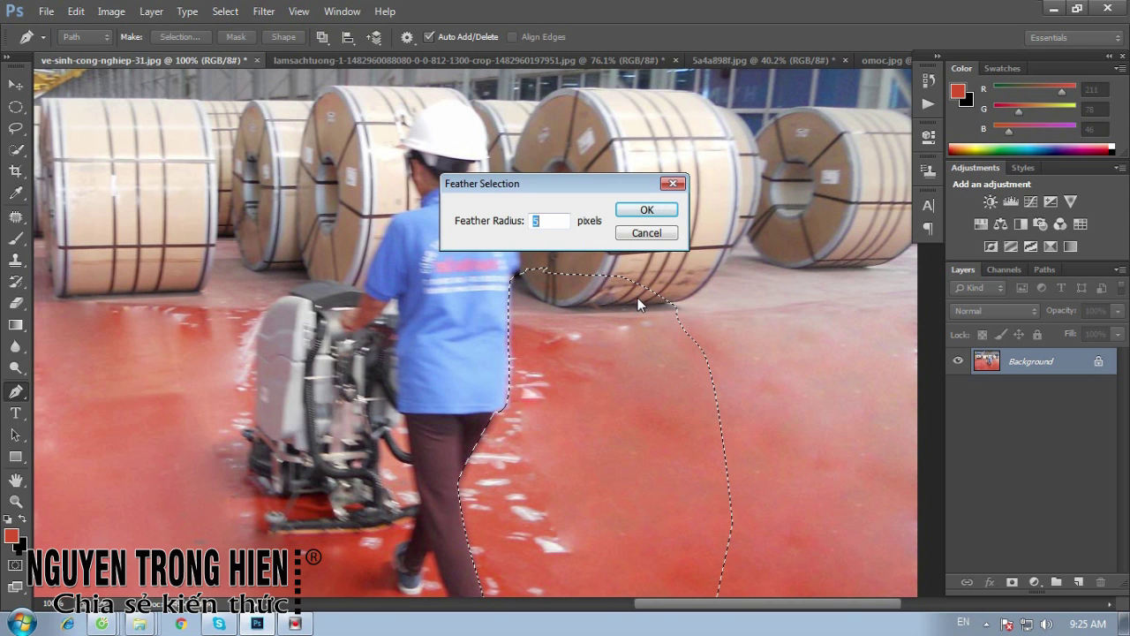
text(10)
click(647, 209)
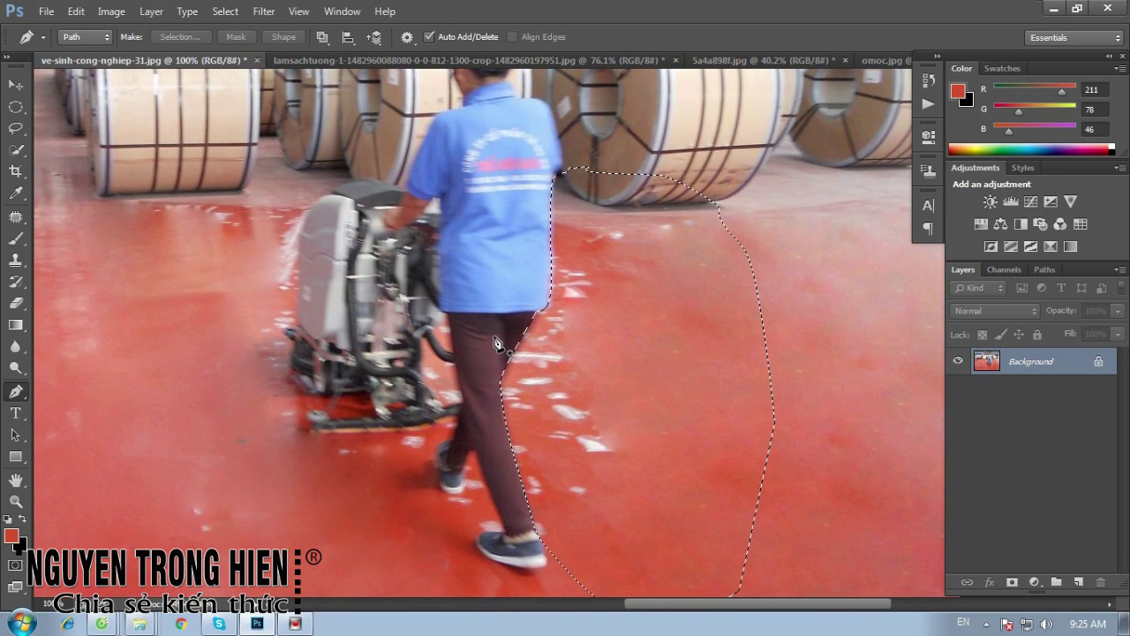
Switch to the Clone Stamp tool at 51% opacity
drag(15, 260, 96, 258)
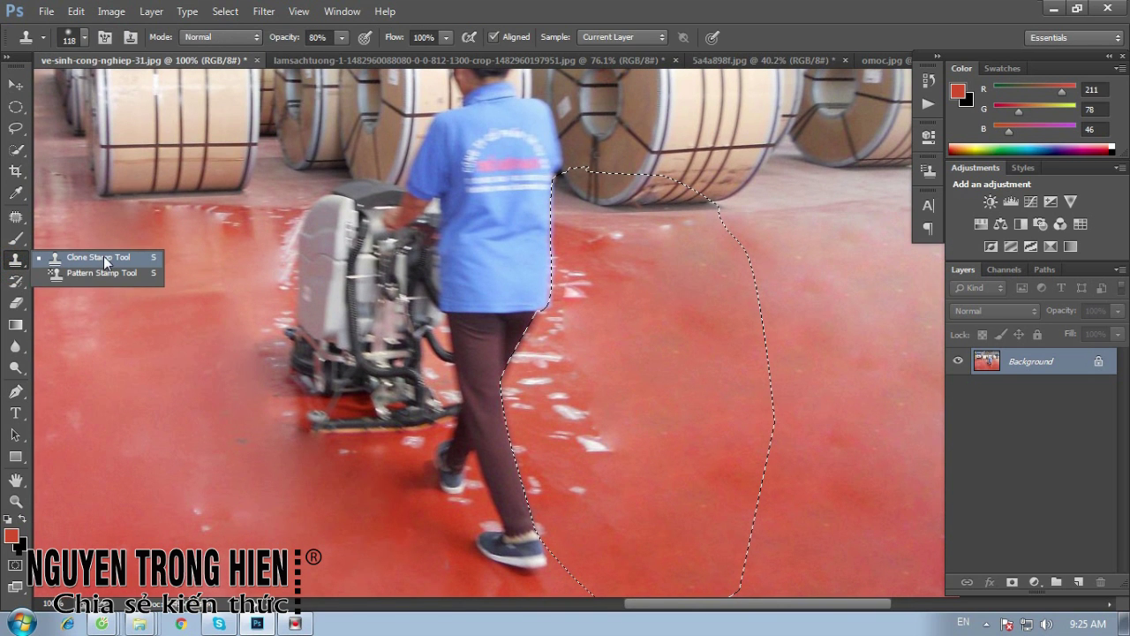
click(103, 256)
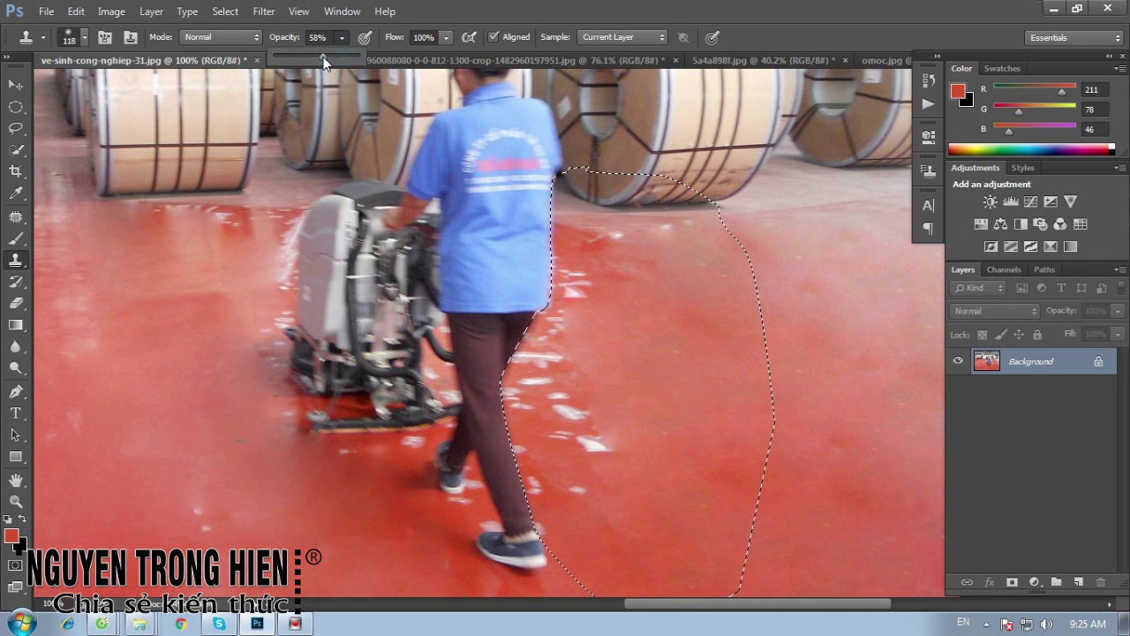
click(615, 316)
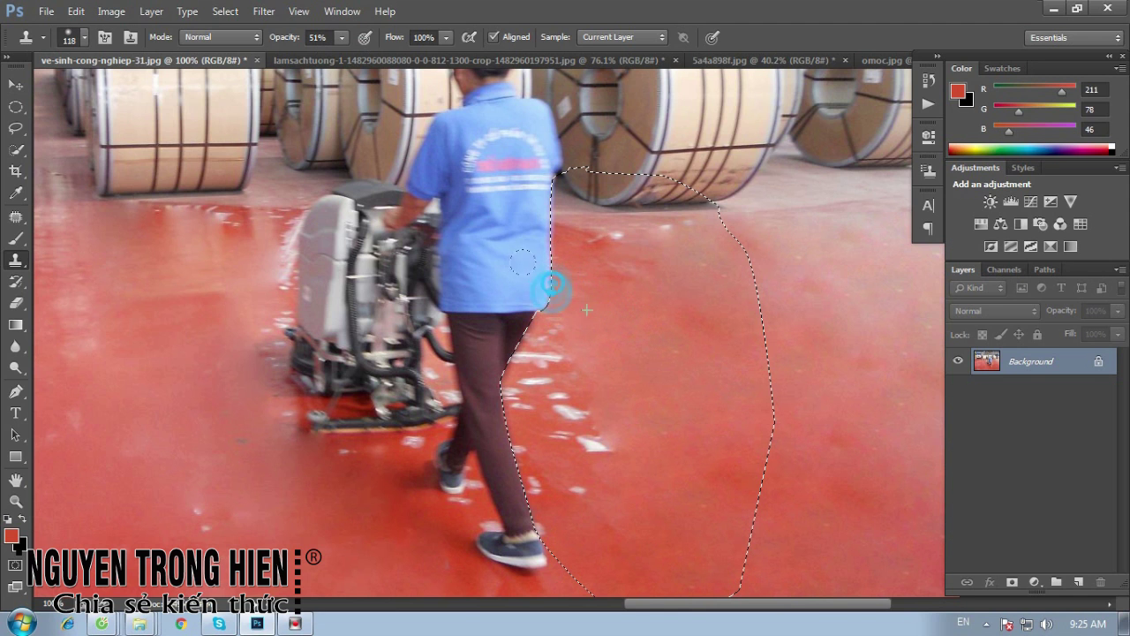
Clone clean red floor over the stains beside the trouser leg, undoing a bluish streak
alt+click(606, 348)
click(528, 358)
click(497, 411)
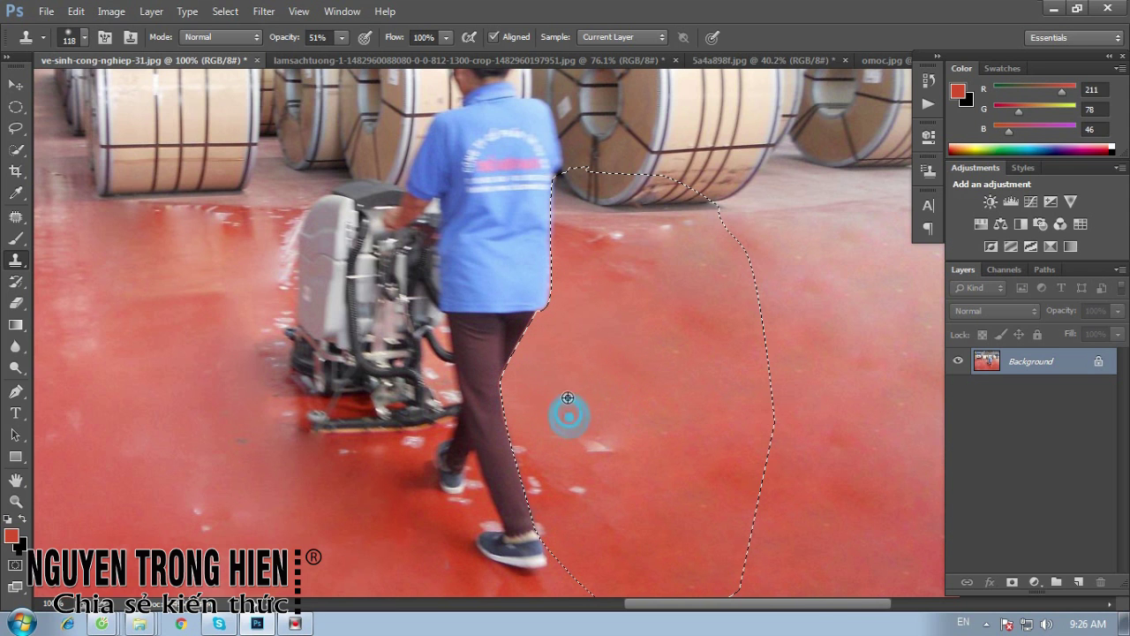
drag(558, 340, 574, 411)
key(ctrl+z)
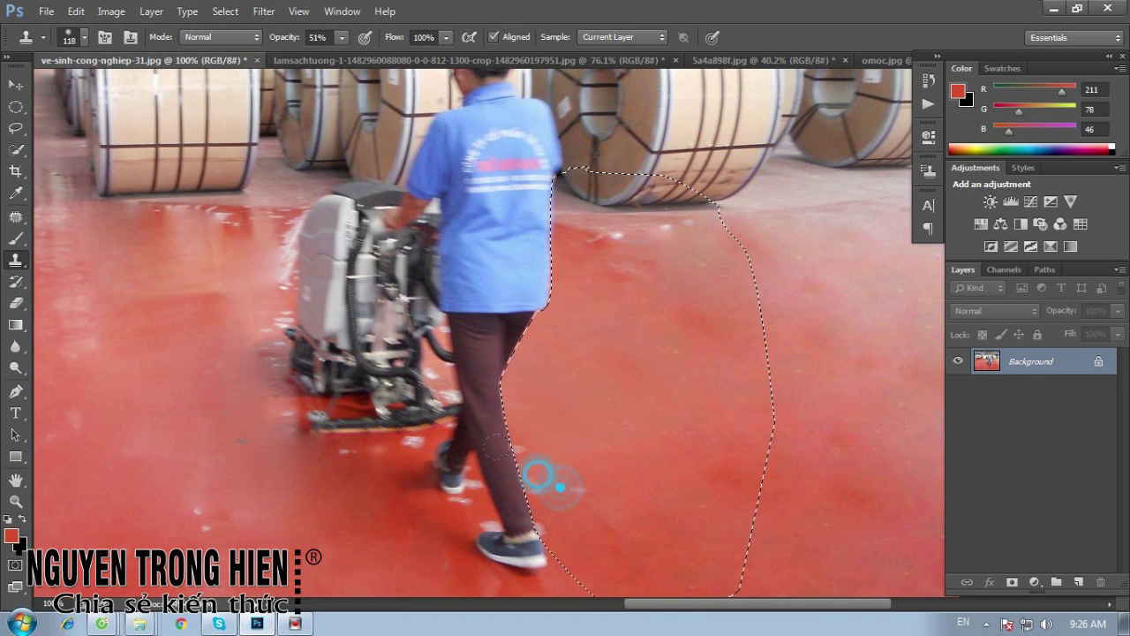
click(509, 475)
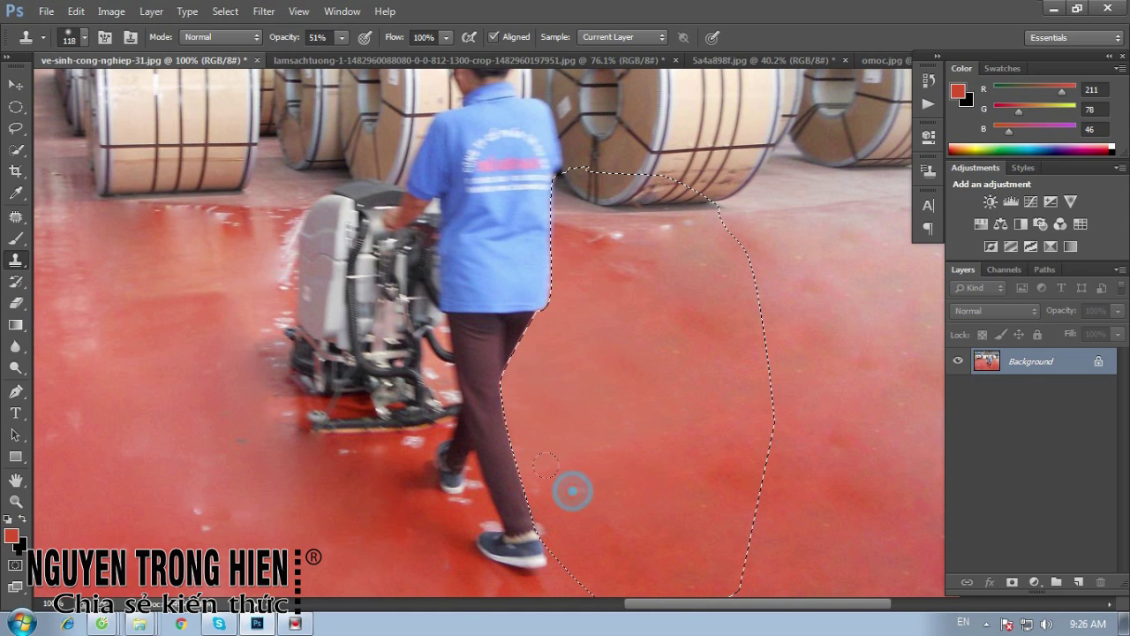
click(614, 421)
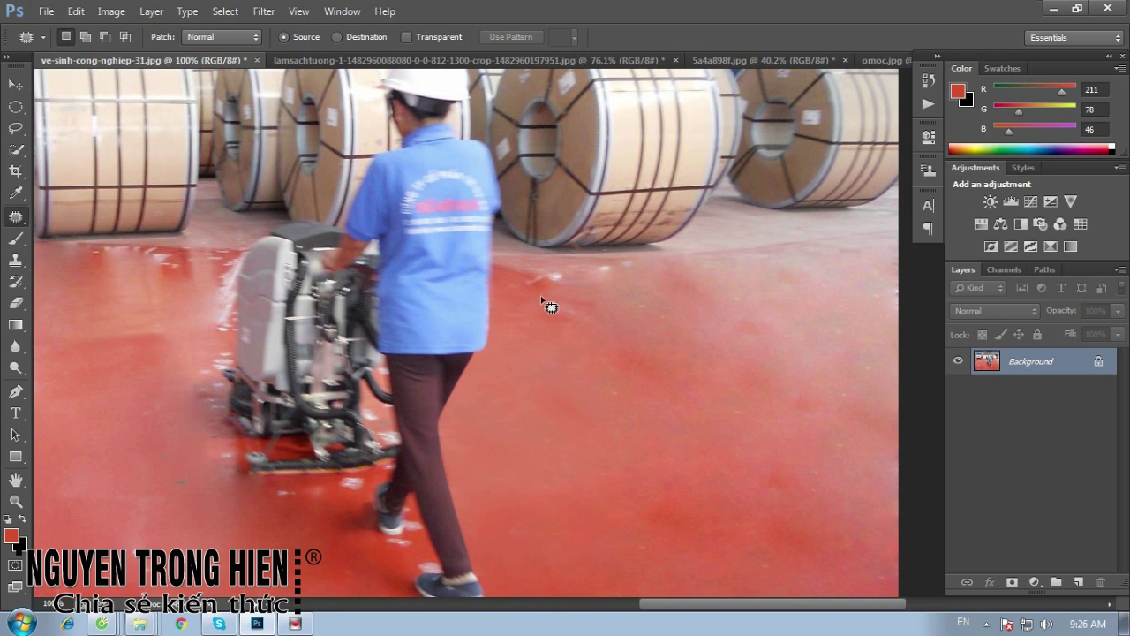
Patch the first stained area of open floor with clean floor
drag(547, 305, 580, 328)
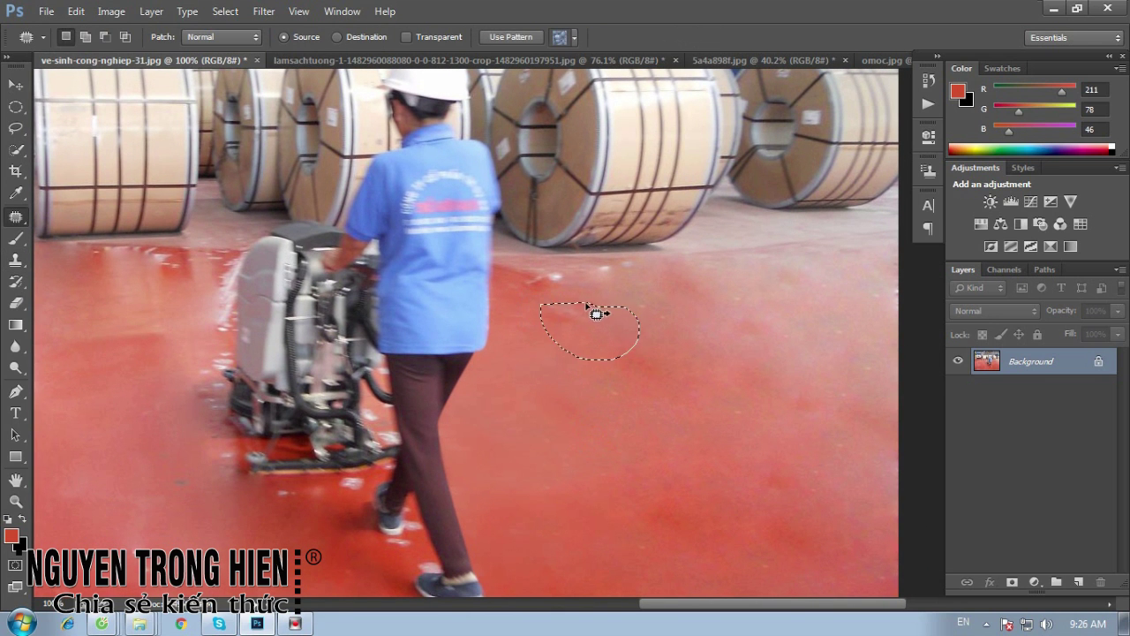
mouse_move(551, 263)
mouse_down()
mouse_move(537, 280)
mouse_move(632, 288)
mouse_move(649, 272)
mouse_up()
drag(605, 303, 719, 341)
key(ctrl+d)
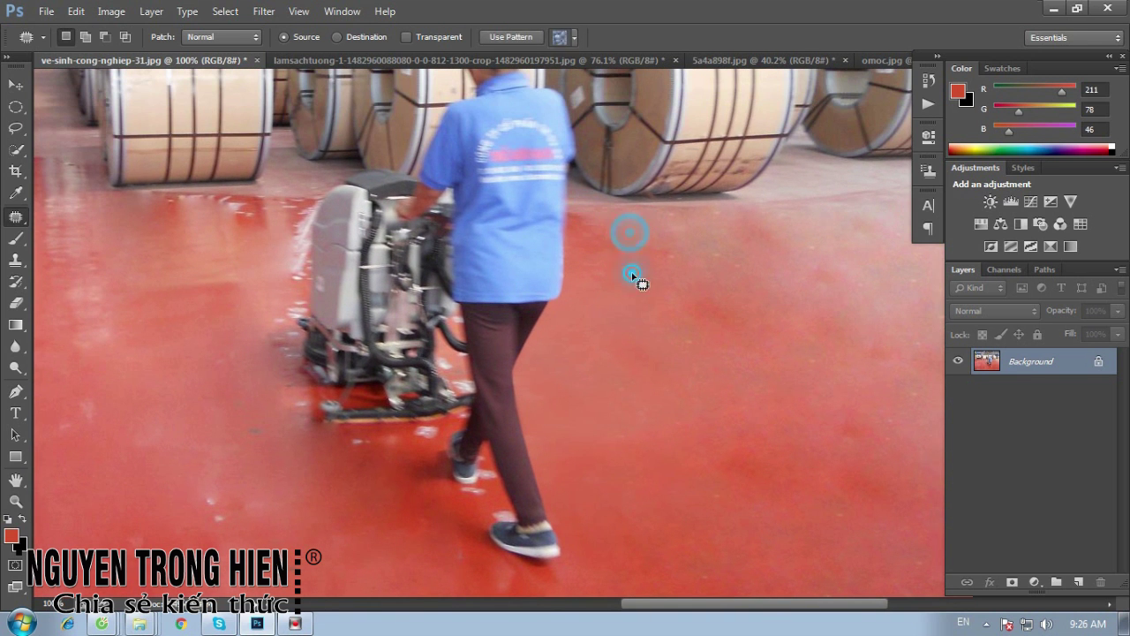
Patch another stained spot on the open floor onto clean floor
drag(635, 277, 565, 410)
drag(626, 374, 606, 383)
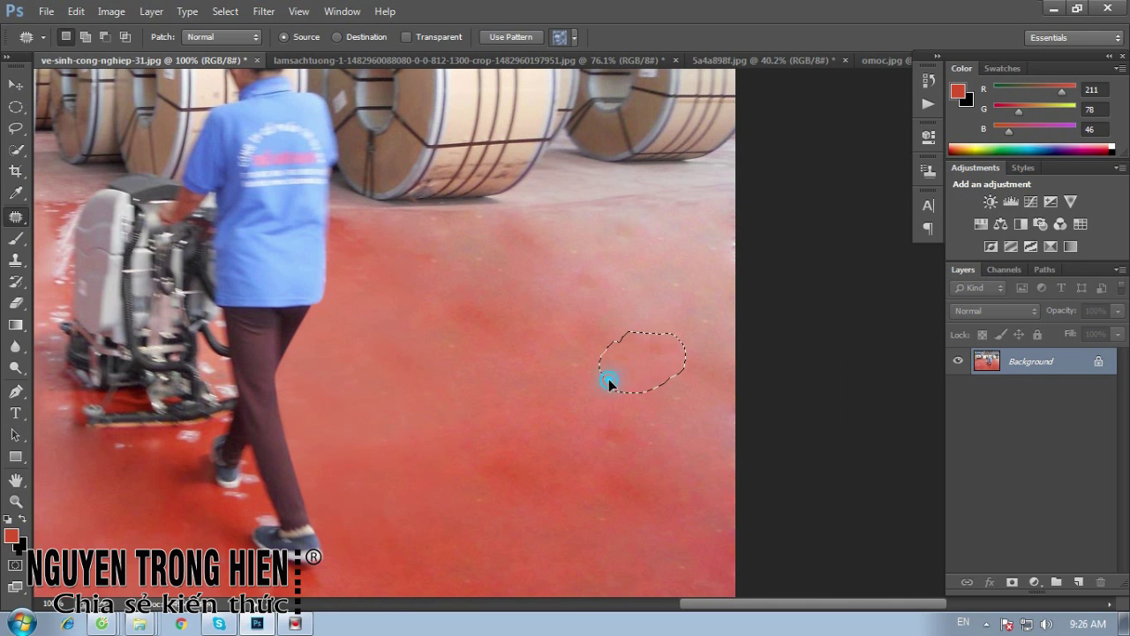
scroll(611, 323, up, 2)
drag(583, 306, 653, 353)
mouse_move(618, 318)
mouse_down()
mouse_move(572, 396)
mouse_move(570, 441)
mouse_move(712, 441)
mouse_move(795, 512)
mouse_up()
key(ctrl+d)
Outline more floor stains near the cleaner and worker for patching
drag(648, 391, 560, 348)
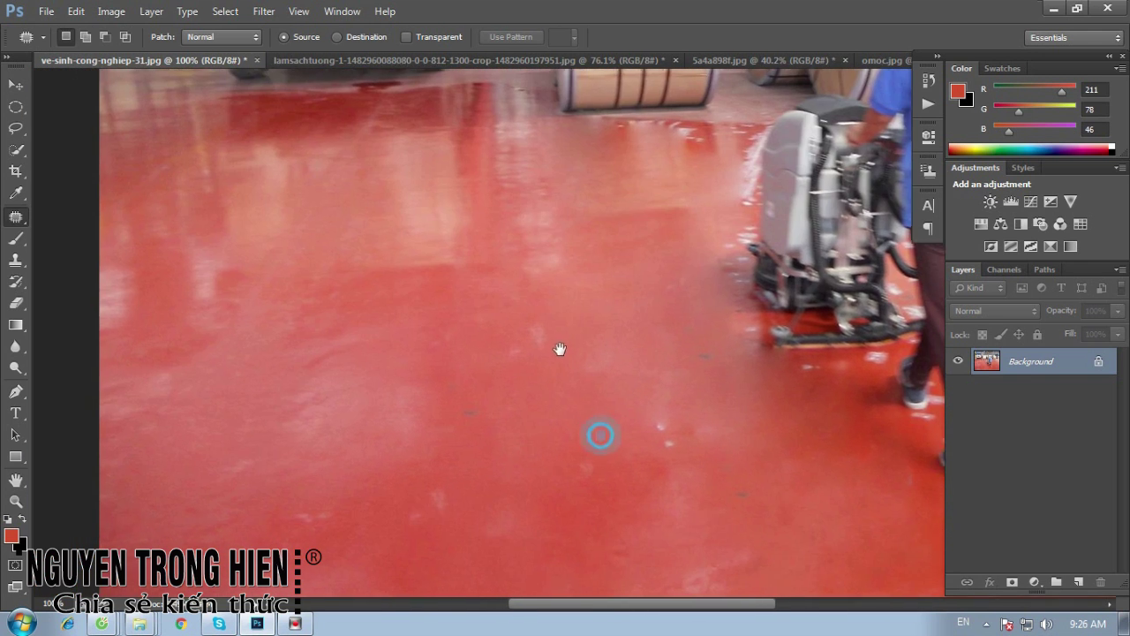
drag(497, 313, 544, 364)
drag(466, 454, 517, 247)
click(542, 278)
click(617, 237)
mouse_move(691, 264)
mouse_down()
mouse_move(504, 358)
mouse_move(517, 353)
mouse_up()
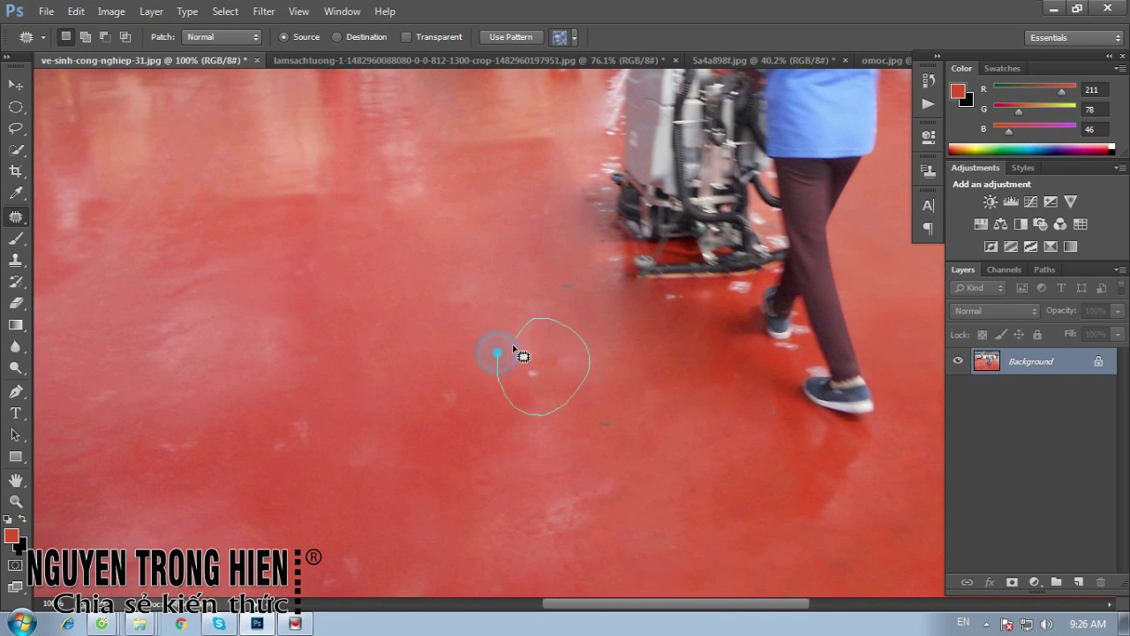
mouse_move(544, 283)
mouse_down()
mouse_move(583, 256)
mouse_move(565, 271)
mouse_up()
Zoom to 214% on the floor under the drums and patch the streak below the drum
key(ctrl+0)
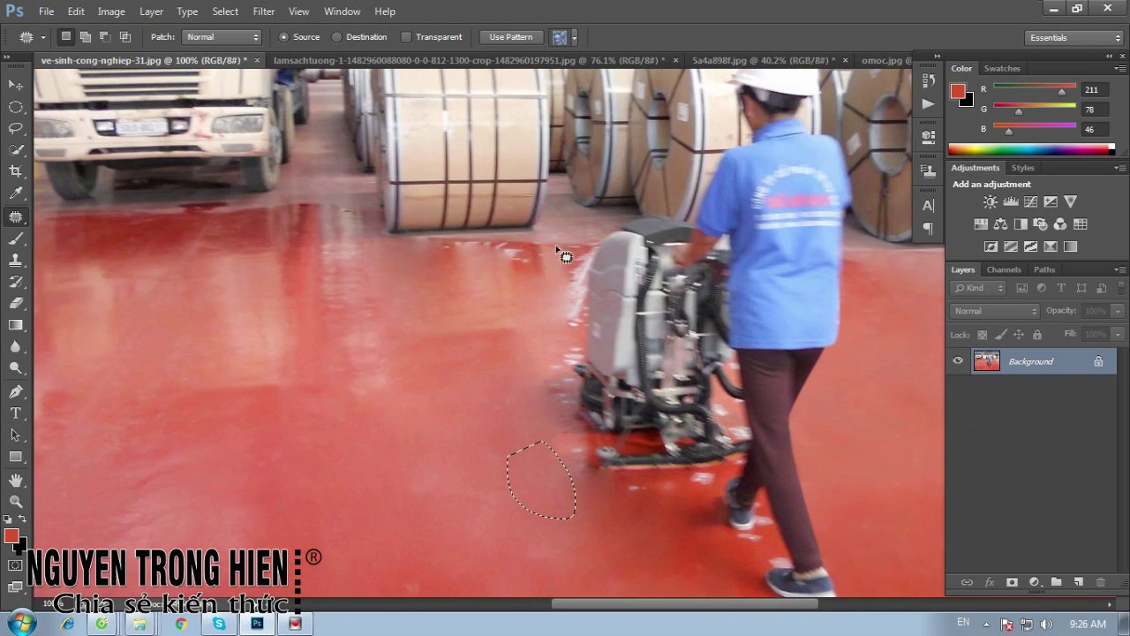
key(z)
drag(511, 300, 593, 272)
mouse_move(416, 374)
mouse_down()
mouse_move(566, 323)
mouse_move(558, 290)
mouse_up()
key(j)
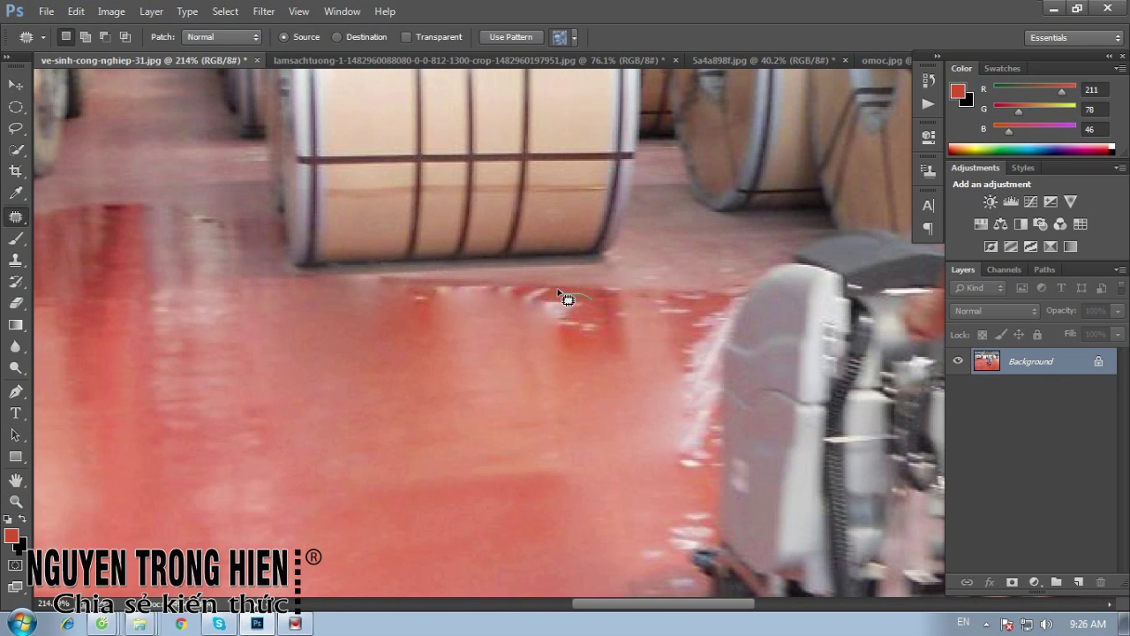
mouse_move(415, 283)
mouse_down()
mouse_move(517, 403)
mouse_move(580, 335)
mouse_move(538, 537)
mouse_up()
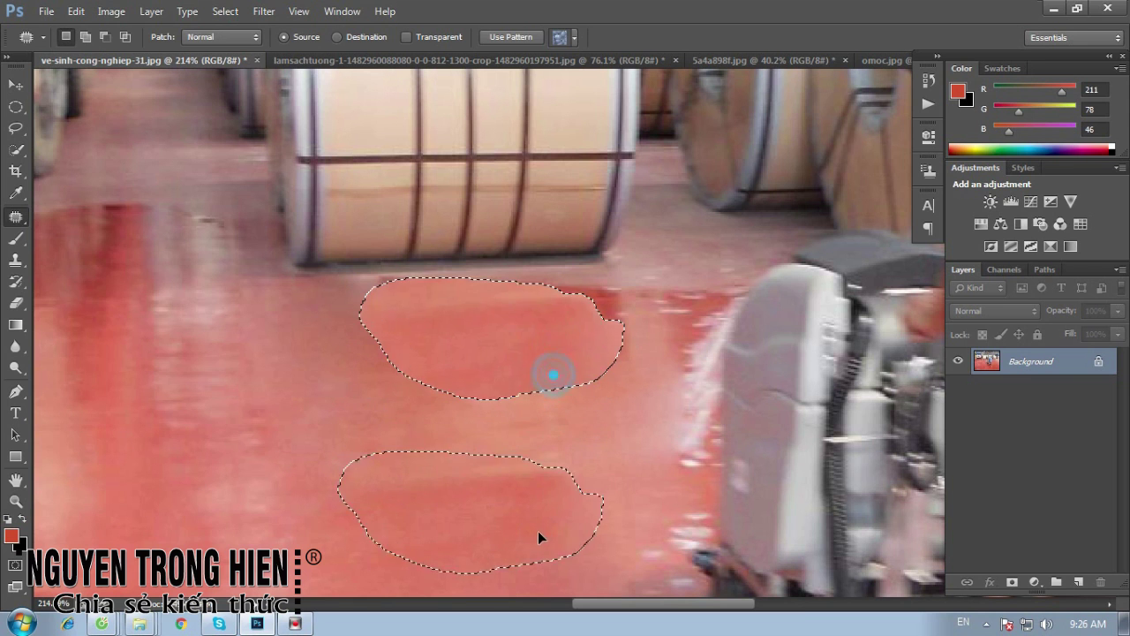
key(ctrl+d)
Patch the remaining white streaks under the drums with clean floor to their right
drag(407, 283, 444, 291)
click(372, 278)
key(Return)
drag(347, 276, 460, 278)
mouse_move(392, 277)
mouse_down()
mouse_move(371, 275)
mouse_move(510, 291)
mouse_move(363, 297)
mouse_move(515, 300)
mouse_up()
click(510, 290)
click(486, 338)
mouse_move(626, 279)
mouse_down()
mouse_move(597, 319)
mouse_move(650, 291)
mouse_move(623, 395)
mouse_up()
mouse_move(634, 290)
mouse_down()
mouse_move(620, 330)
mouse_move(650, 295)
mouse_move(635, 383)
mouse_move(540, 321)
mouse_up()
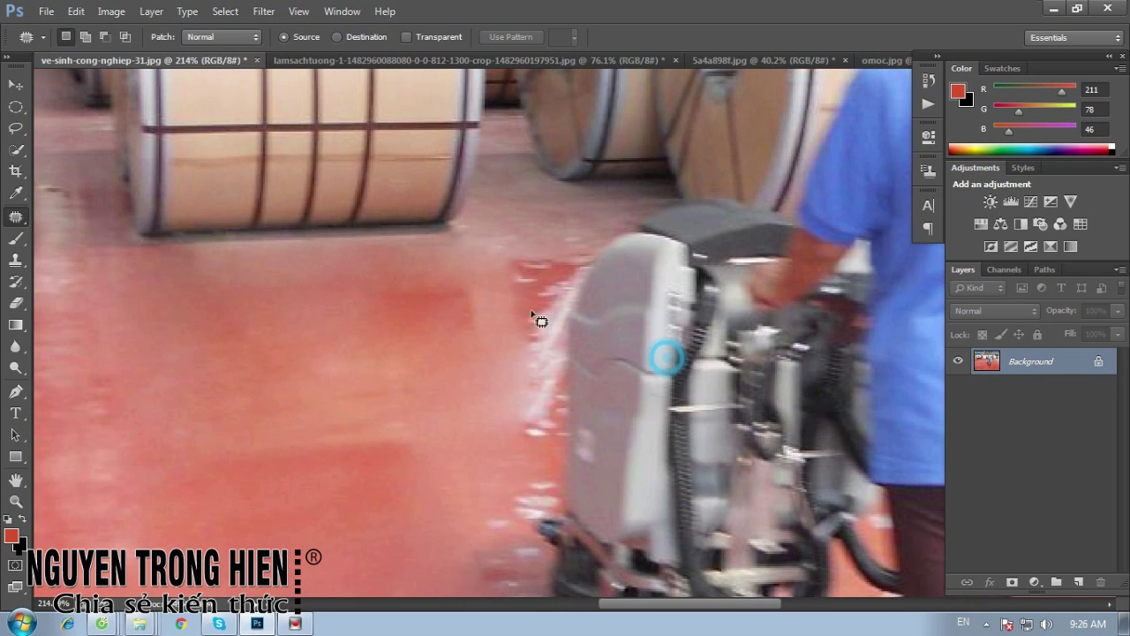
Start a Pen path along the scrubber machine's top edge
key(p)
click(635, 233)
mouse_move(572, 308)
mouse_down()
mouse_move(560, 375)
mouse_move(587, 208)
mouse_up()
Add Pen anchors down the scrubber's left side, around its lower front corner to the base
click(575, 357)
mouse_move(549, 377)
mouse_down()
mouse_move(559, 398)
mouse_move(580, 269)
mouse_up()
click(578, 289)
drag(582, 327, 596, 351)
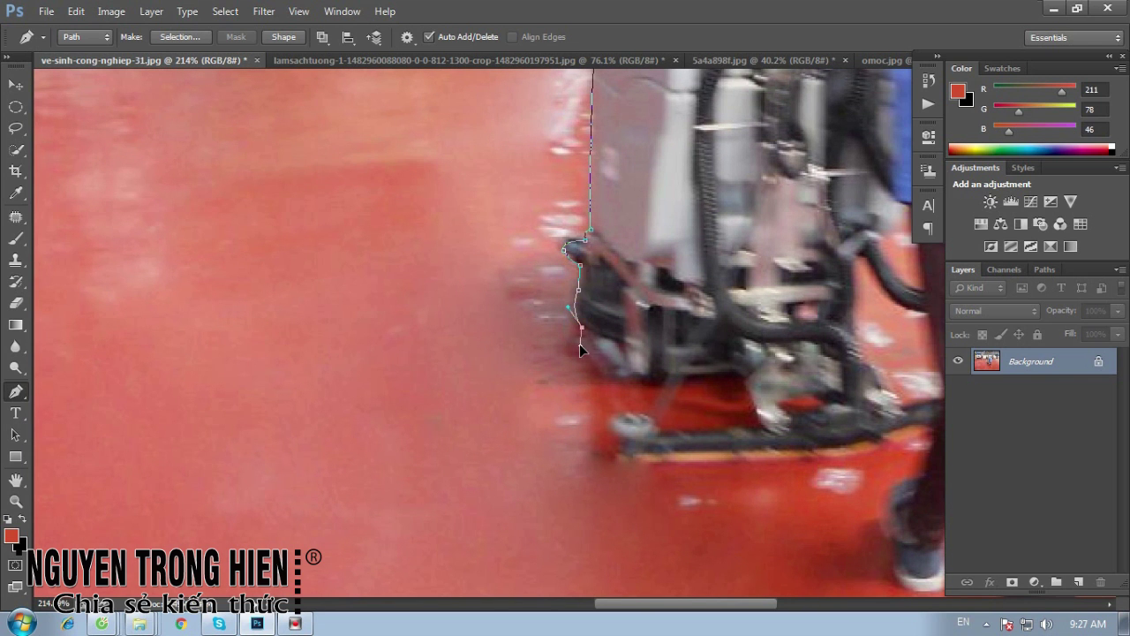
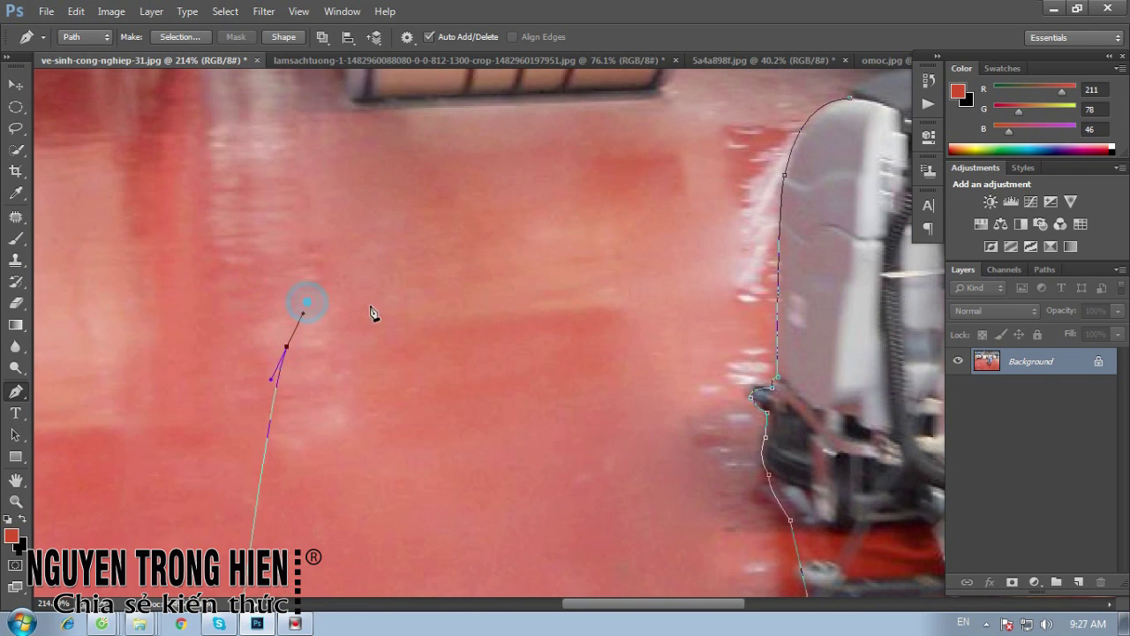
Finish the curved pen outline of the wet floor patch beside the scrubber
drag(556, 285, 438, 487)
click(467, 323)
drag(641, 270, 671, 277)
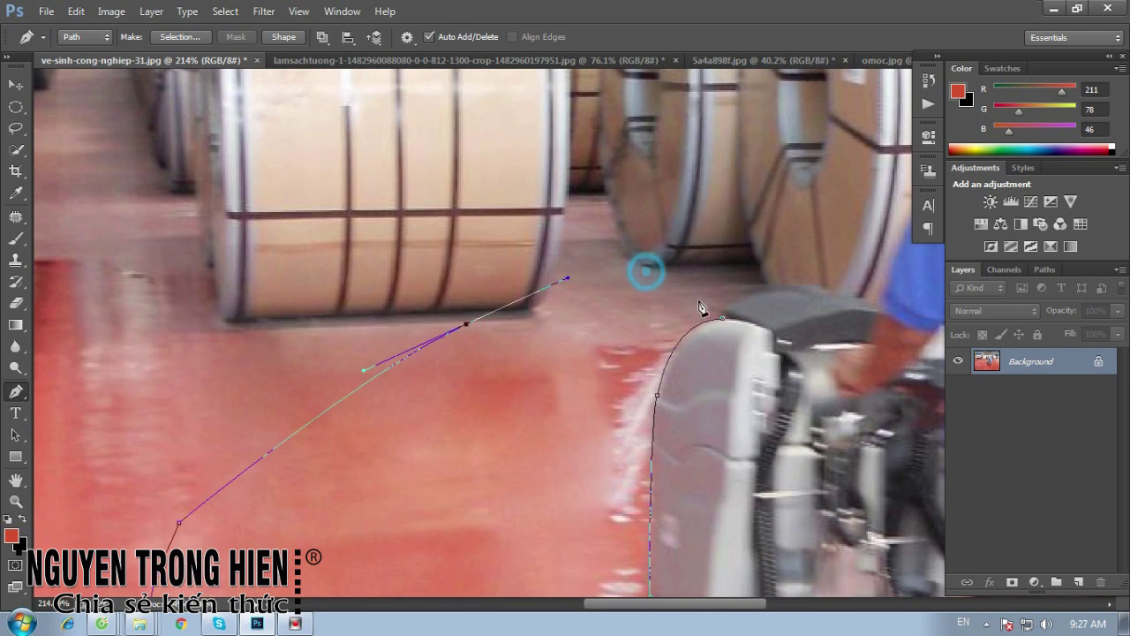
drag(720, 318, 740, 333)
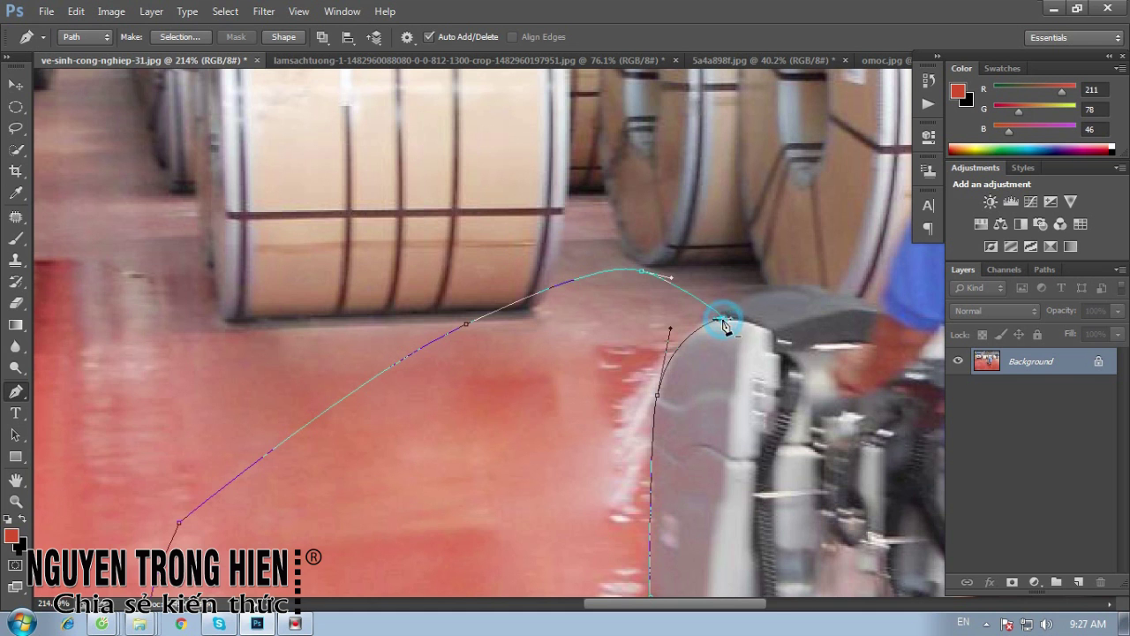
key(ctrl+1)
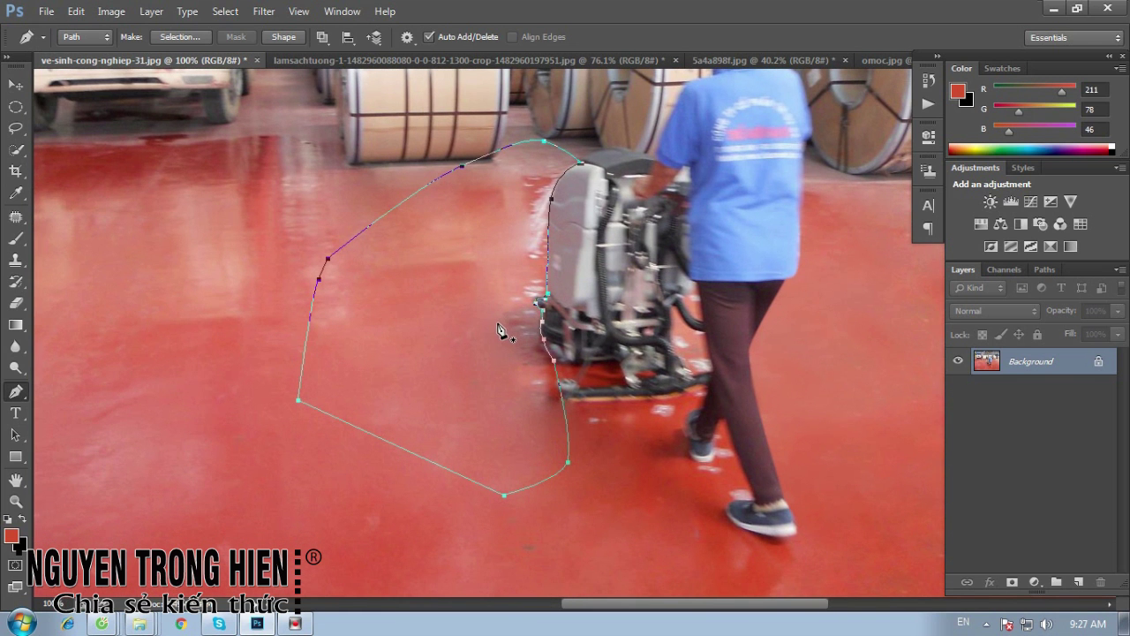
Load the closed path as a selection and feather it
key(ctrl+Return)
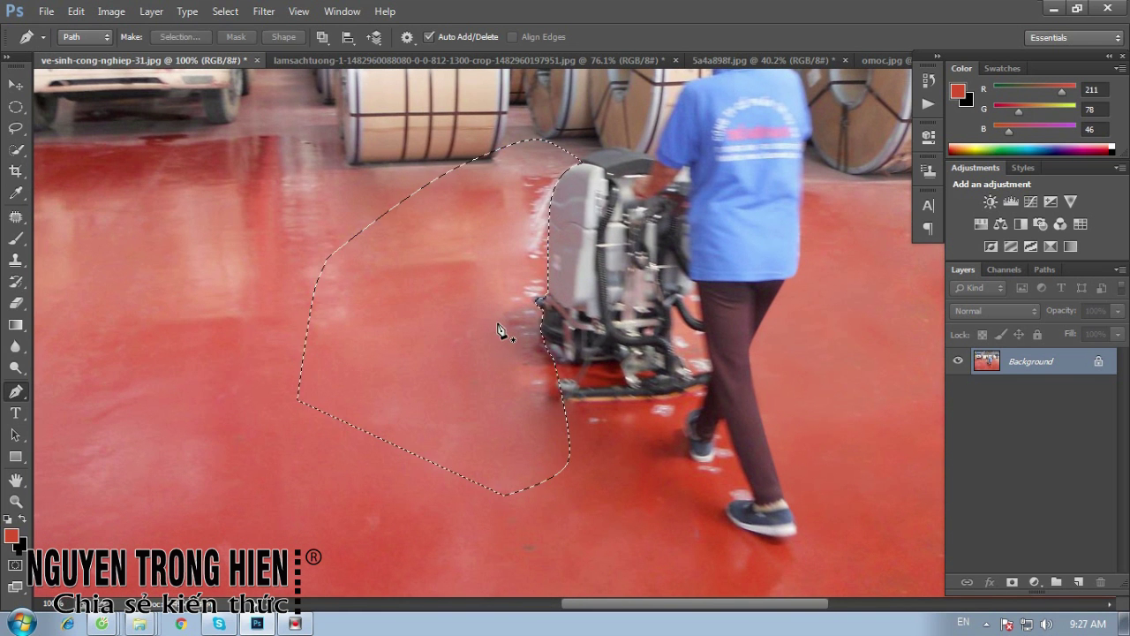
click(221, 12)
mouse_move(265, 209)
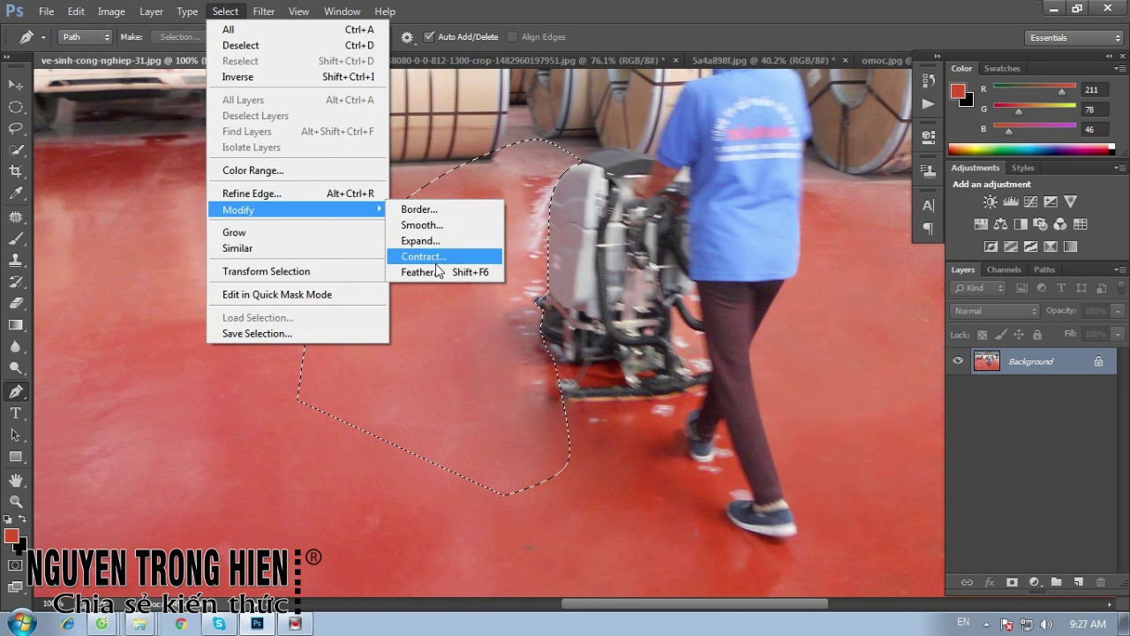
click(437, 272)
key(Return)
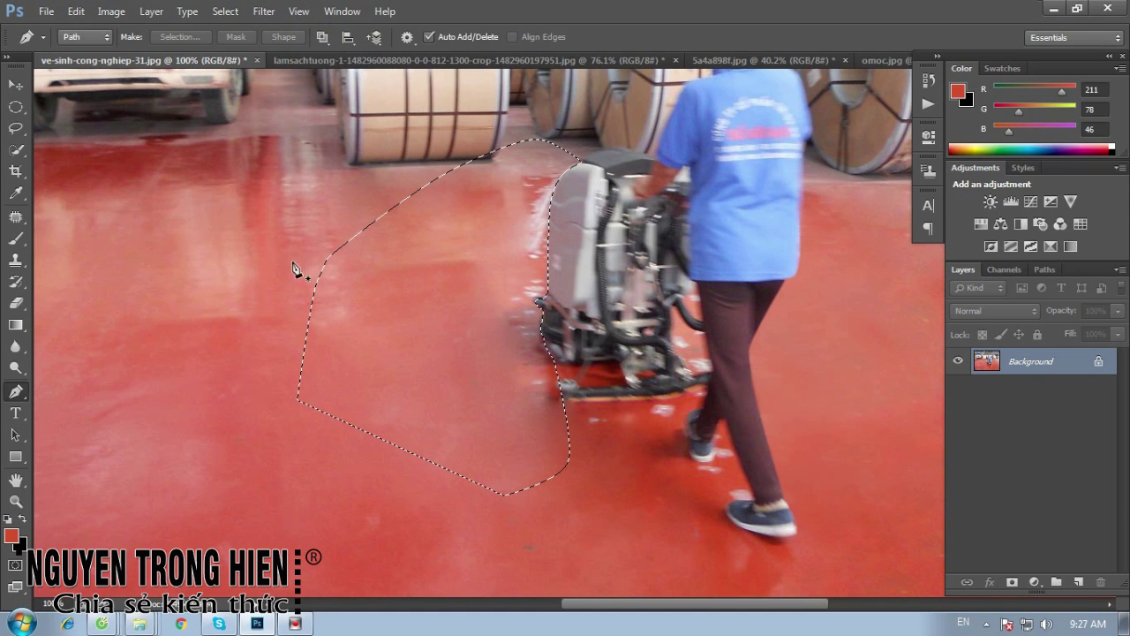
Select the Clone Stamp at 51% opacity and shrink the Photoshop window
right_click(24, 255)
click(101, 255)
click(336, 38)
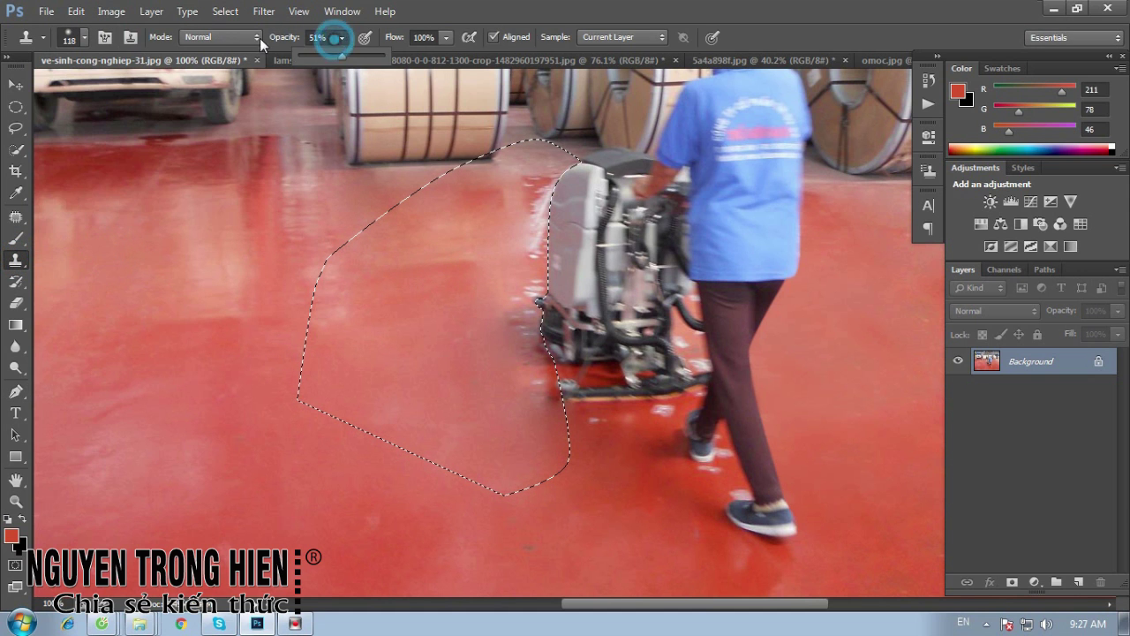
double_click(444, 7)
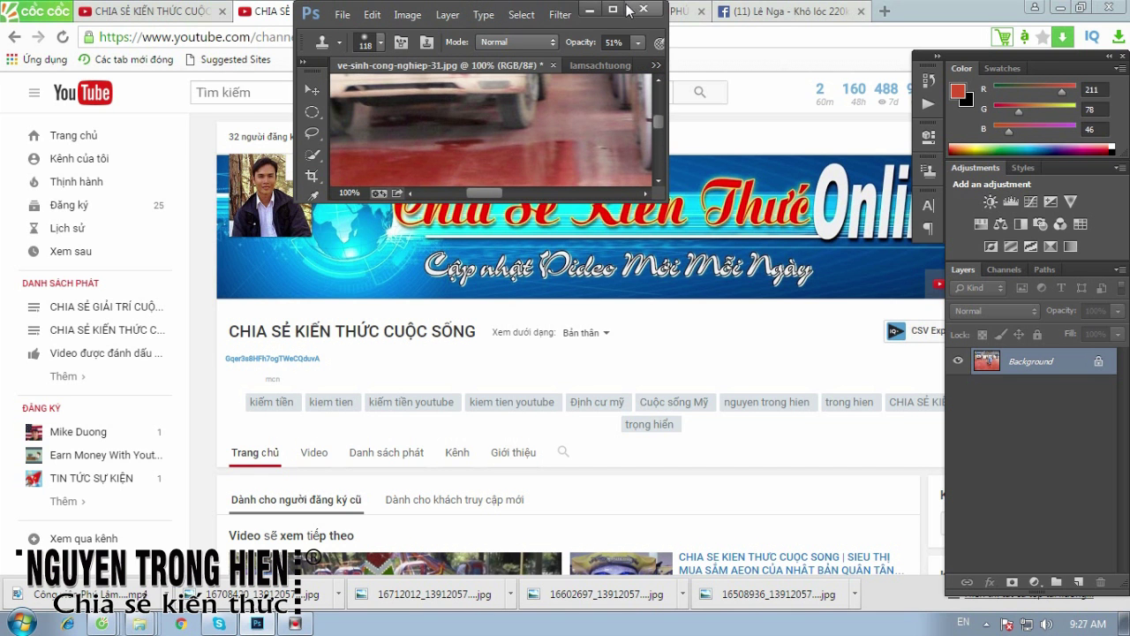
Maximize the small Photoshop window over the Cốc Cốc YouTube page
click(618, 9)
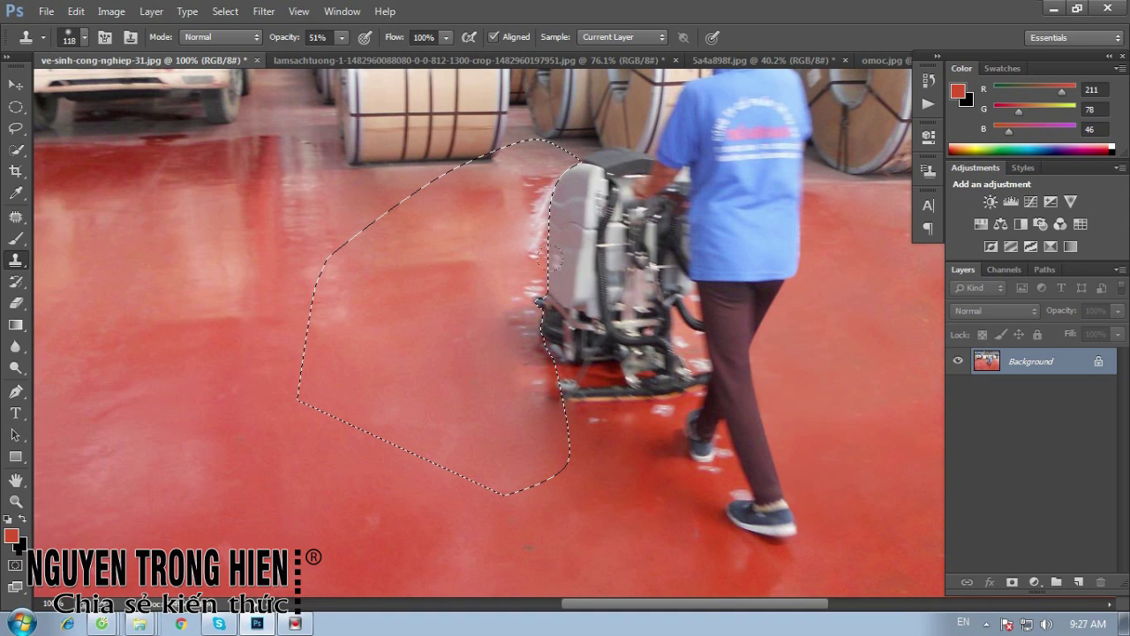
Clone clean red floor over the reflection along the scrubber's left and lower-left edges, then deselect
click(548, 225)
click(559, 239)
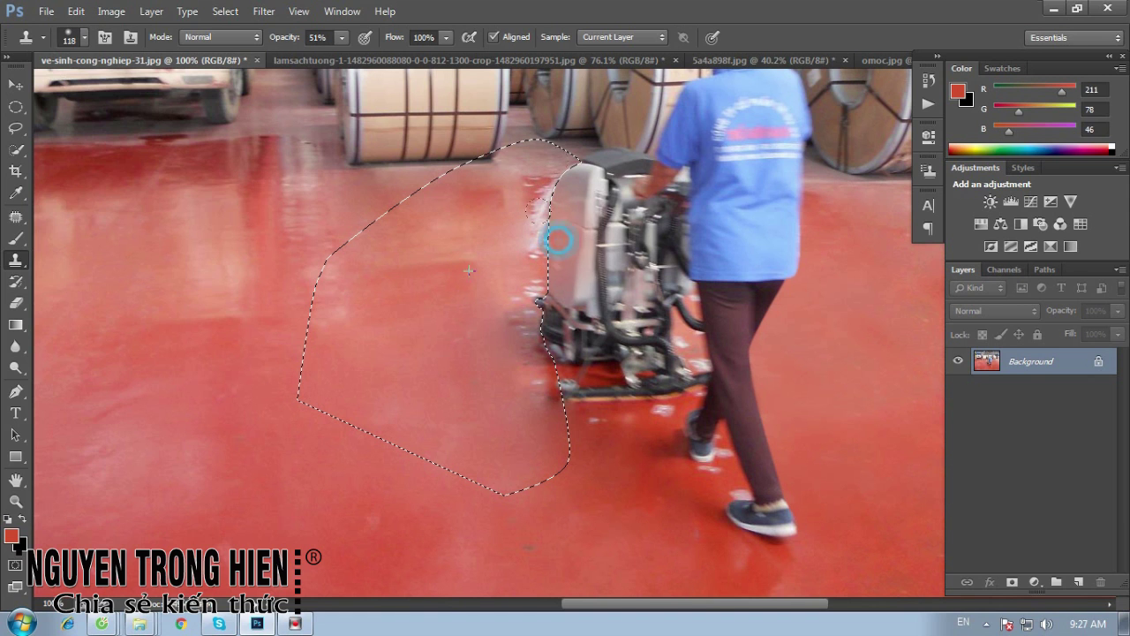
click(574, 227)
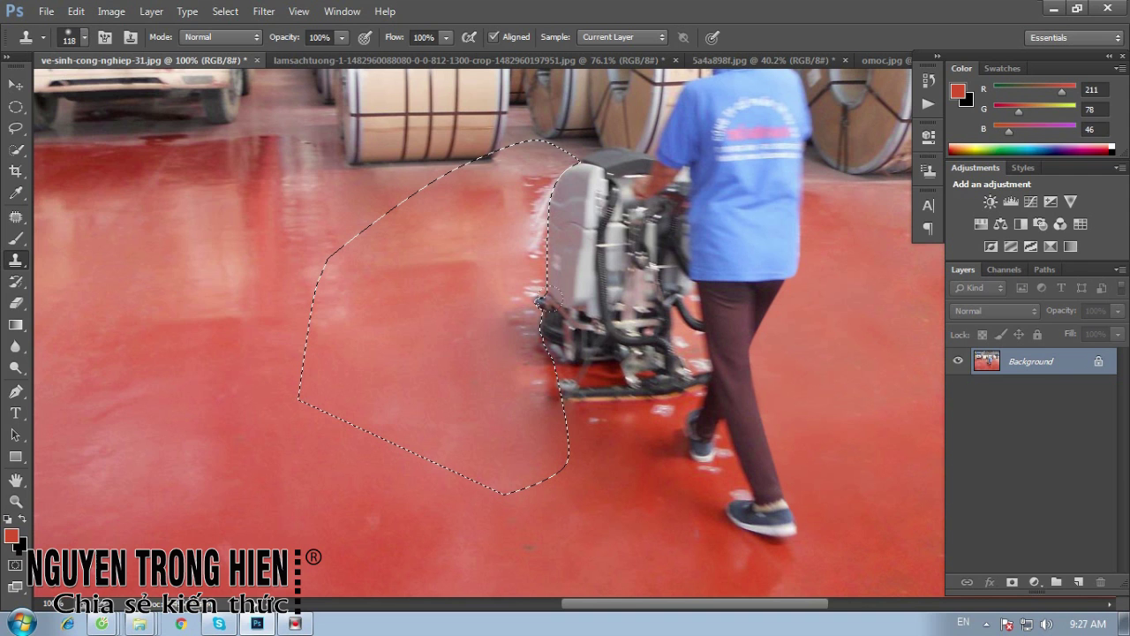
mouse_move(457, 286)
mouse_down()
mouse_move(532, 255)
mouse_move(554, 197)
mouse_up()
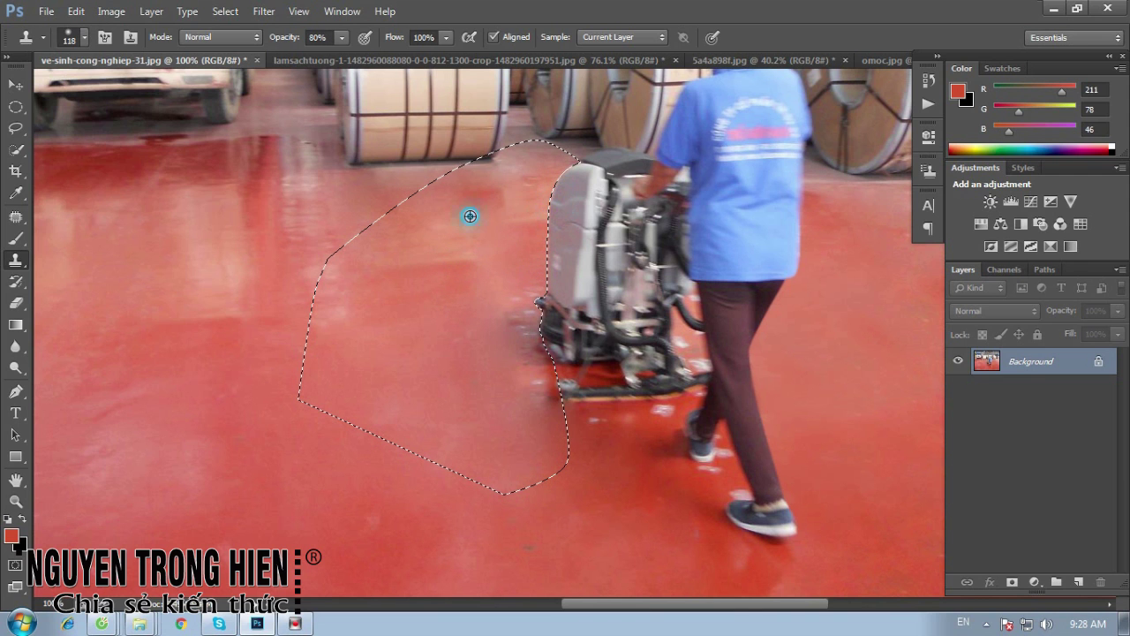
click(526, 204)
click(546, 264)
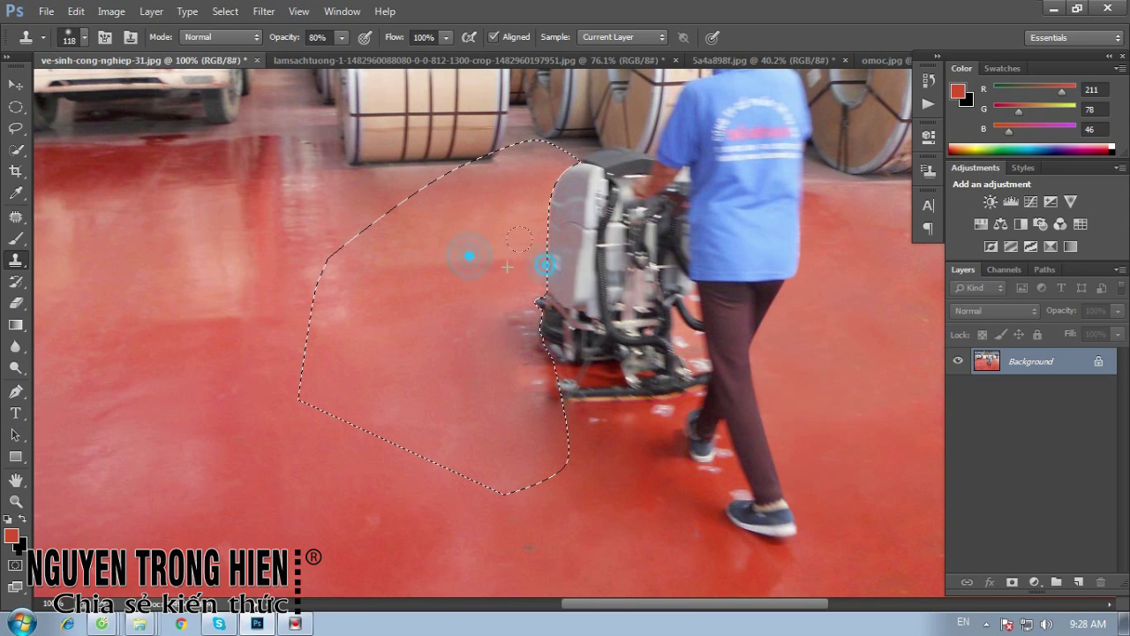
drag(452, 326, 527, 363)
click(450, 283)
key(ctrl+d)
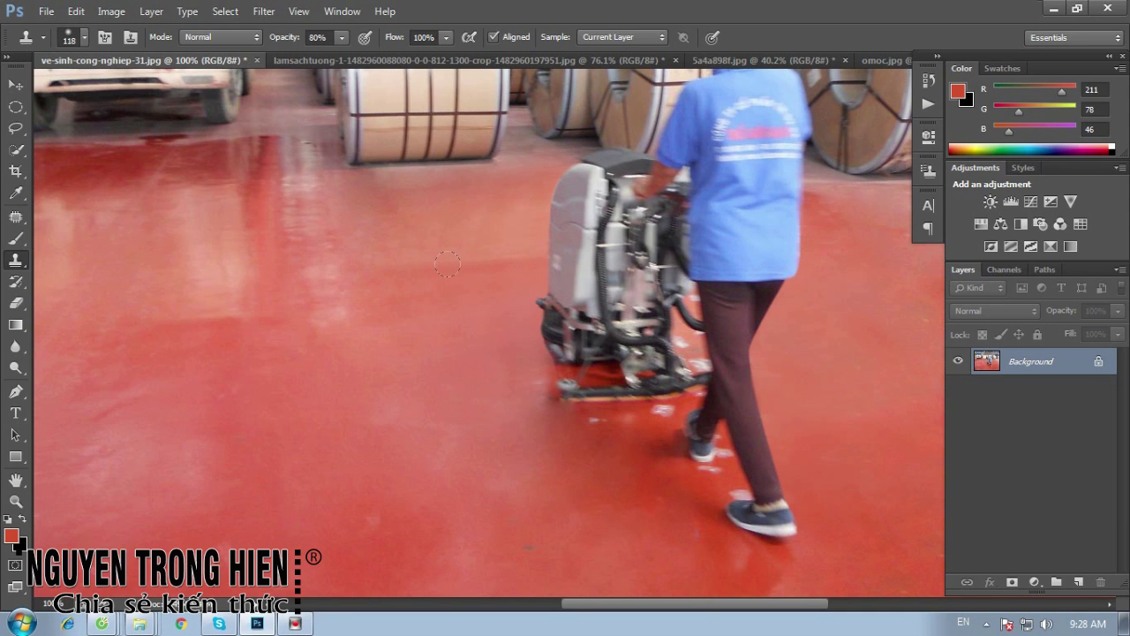
Patch the white floor spots beneath and beside the scrubber onto clean floor
key(j)
mouse_move(445, 245)
mouse_down()
mouse_move(515, 280)
mouse_move(537, 264)
mouse_up()
mouse_move(442, 263)
mouse_down()
mouse_move(488, 348)
mouse_move(422, 379)
mouse_move(609, 421)
mouse_up()
scroll(421, 429, down, 3)
scroll(422, 429, left, 2)
scroll(593, 346, up, 3)
scroll(594, 345, right, 2)
mouse_move(565, 378)
mouse_down()
mouse_move(530, 376)
mouse_move(574, 383)
mouse_move(643, 362)
mouse_move(563, 386)
mouse_move(600, 418)
mouse_up()
click(544, 364)
click(620, 366)
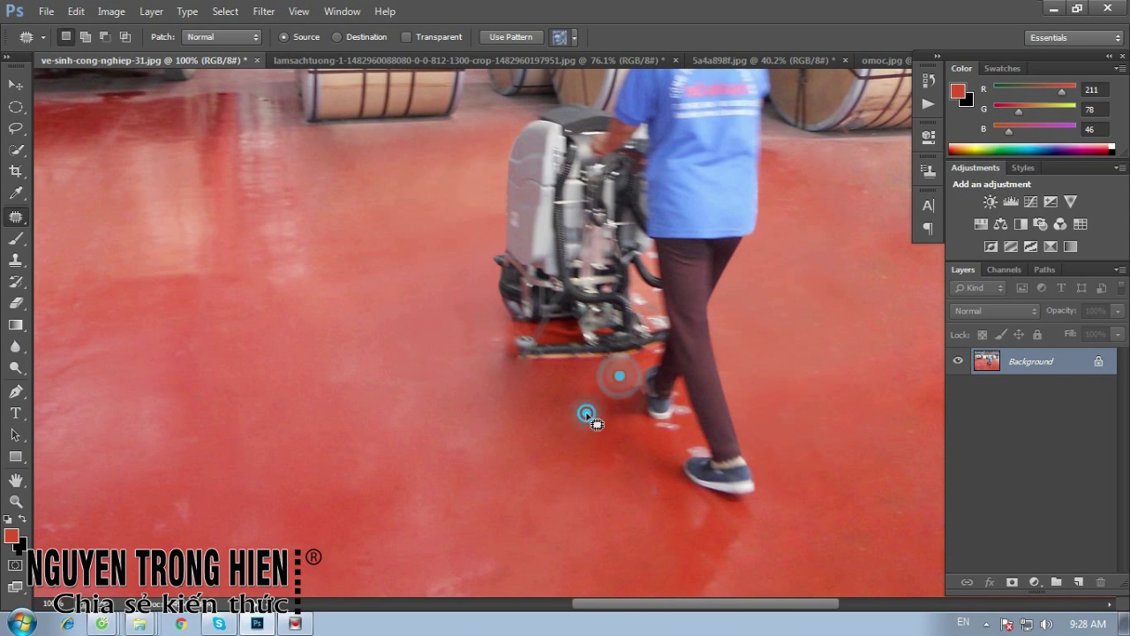
Zoom in and clone away remaining specks under the machine and beside the leg
key(z)
drag(477, 327, 689, 414)
key(s)
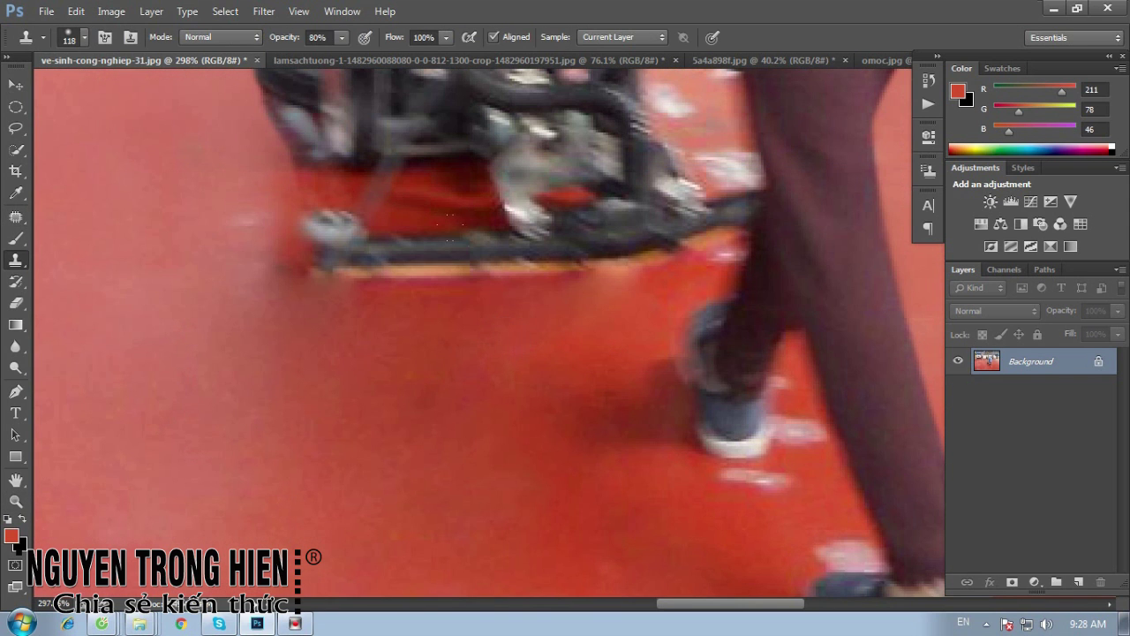
alt+click(541, 285)
click(600, 278)
mouse_move(610, 295)
mouse_down()
mouse_move(542, 387)
mouse_move(538, 432)
mouse_up()
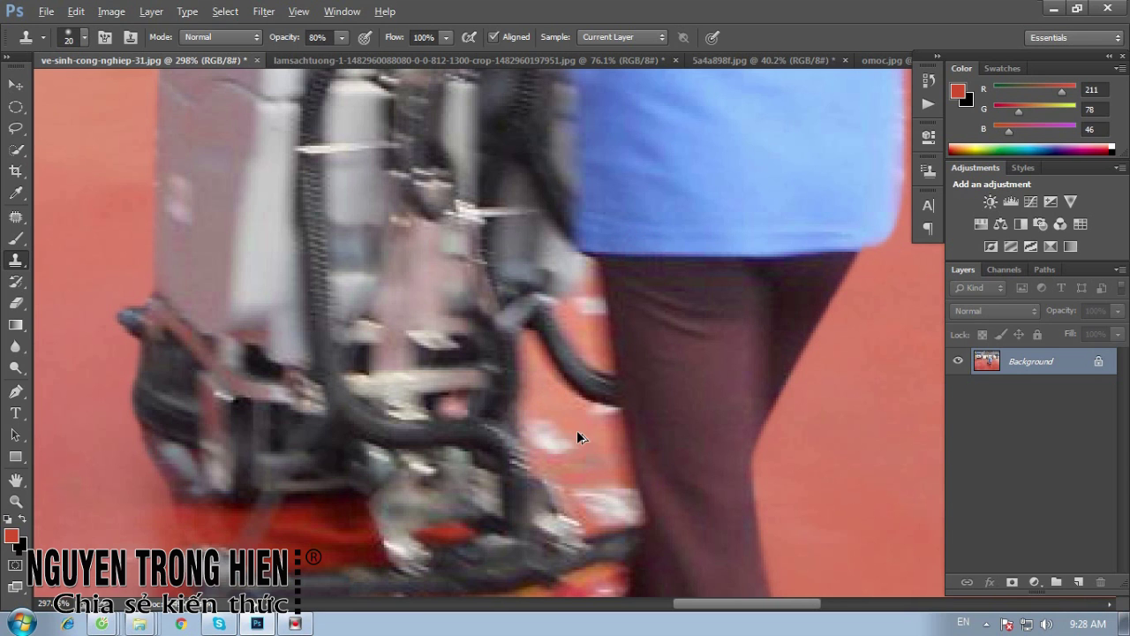
click(543, 429)
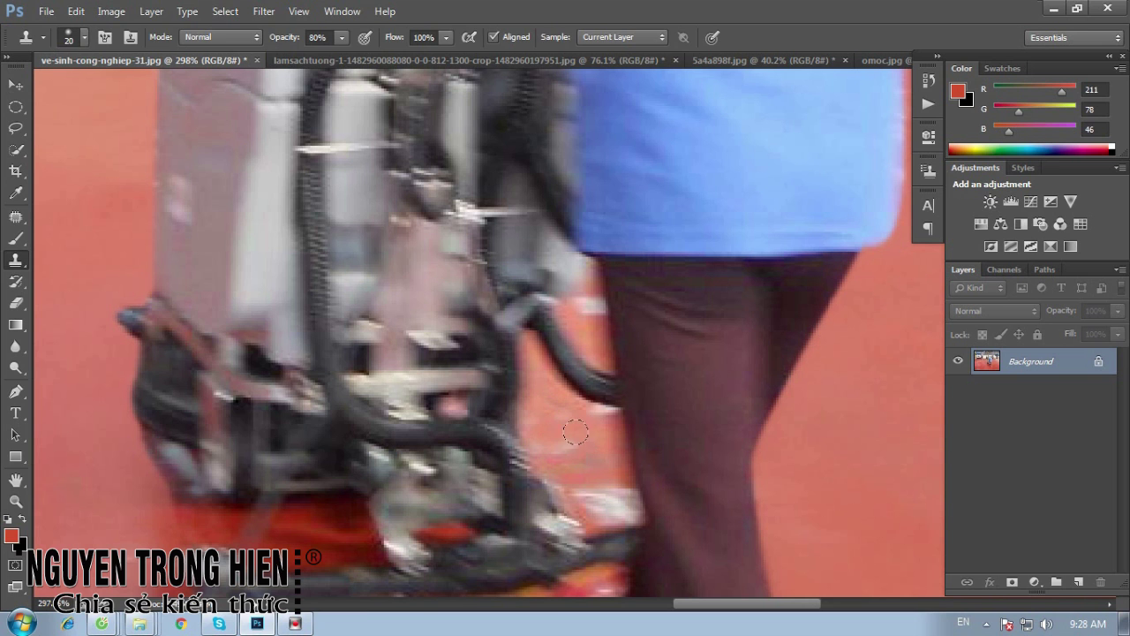
Patch the last white spots with clean floor and drop the selection
key(j)
mouse_move(555, 397)
mouse_down()
mouse_move(584, 453)
mouse_move(693, 472)
mouse_up()
click(828, 459)
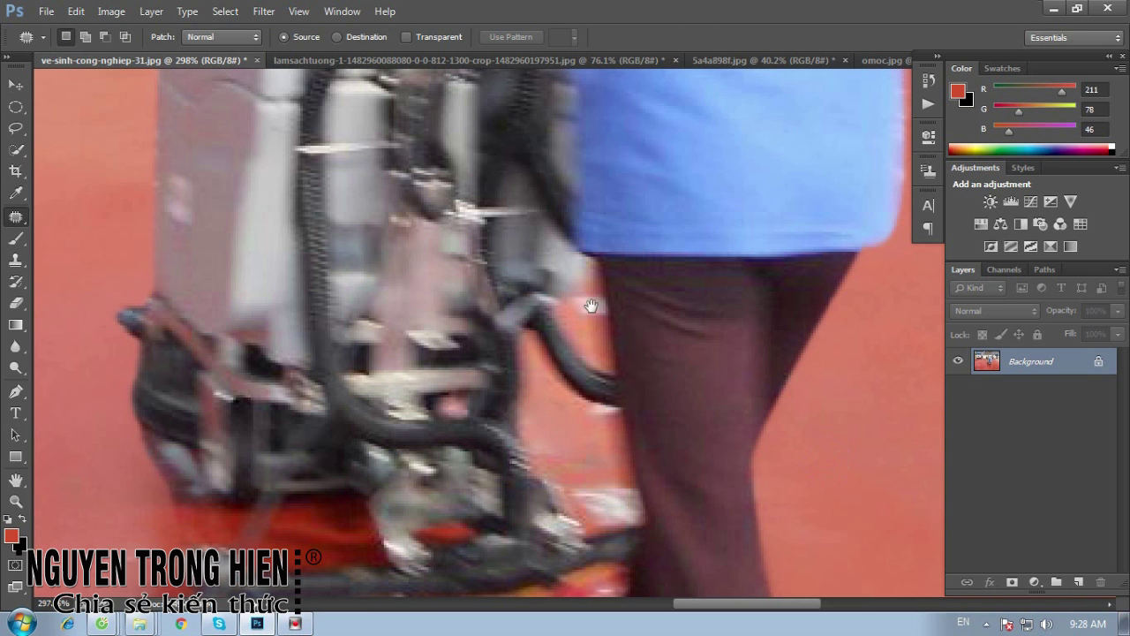
Clone red floor over the white streak and specks along the worker's leg
drag(591, 305, 398, 300)
scroll(398, 300, down, 2)
key(s)
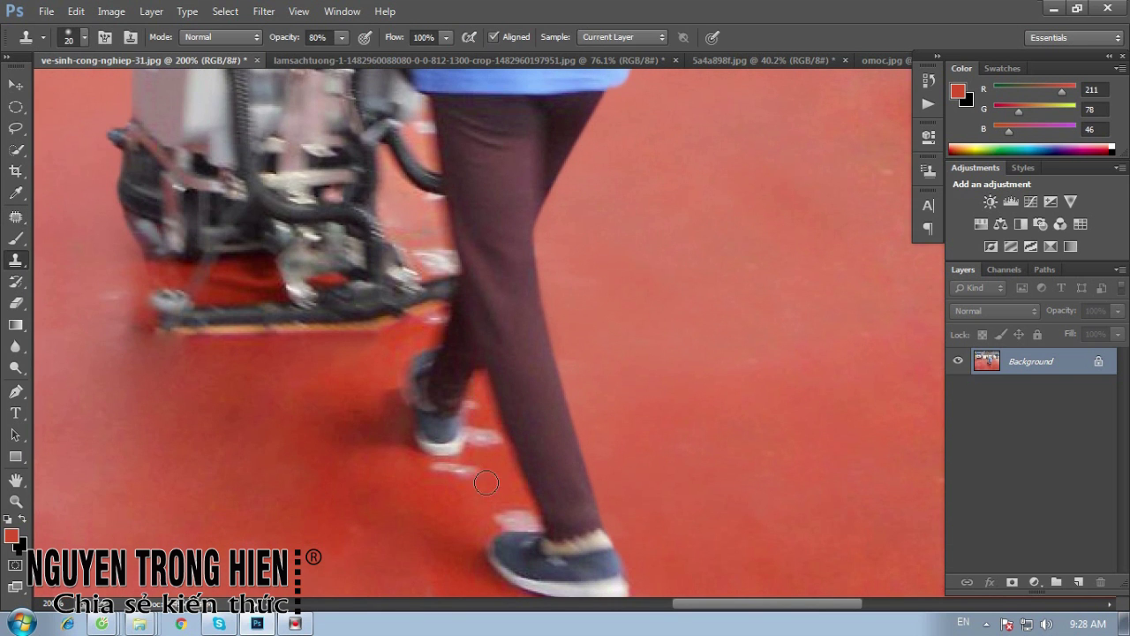
alt+click(432, 467)
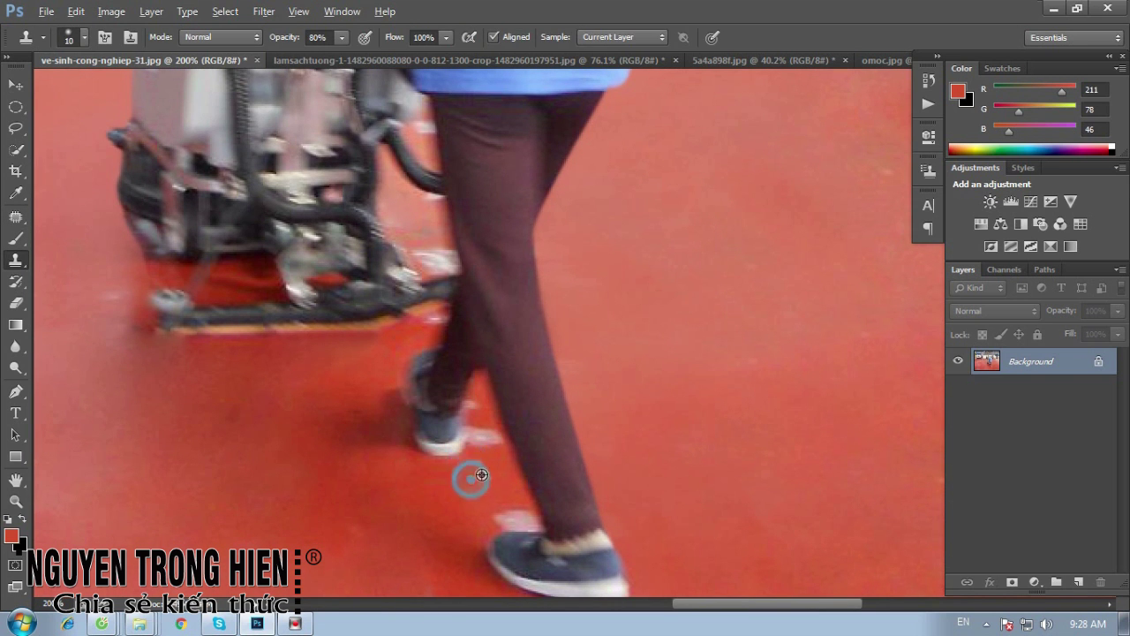
drag(477, 434, 483, 445)
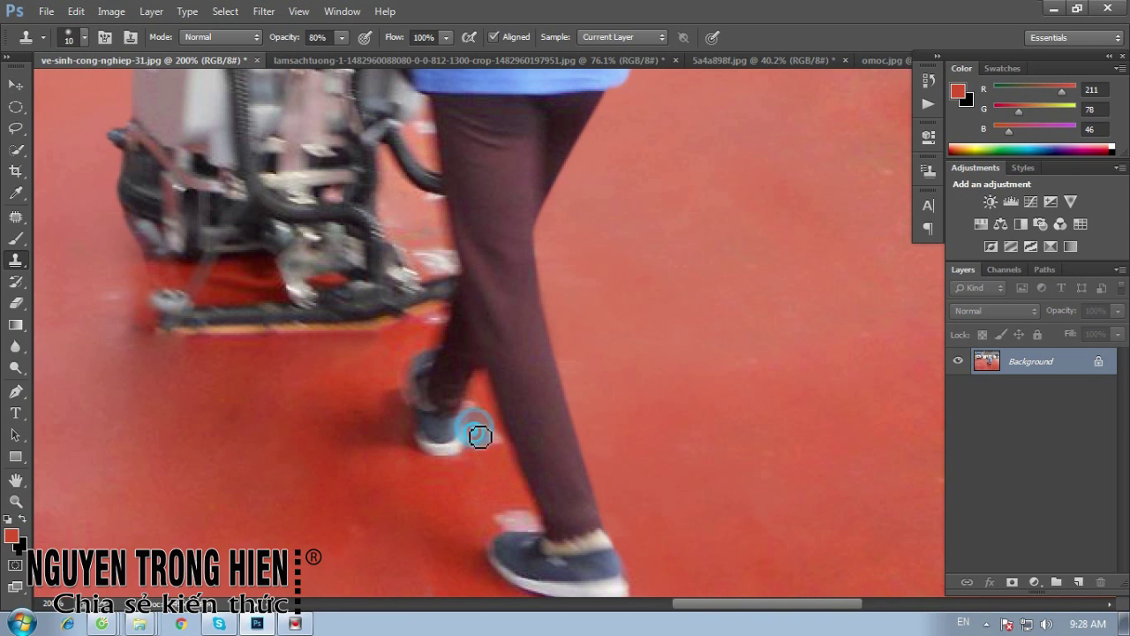
click(477, 404)
click(496, 434)
click(469, 402)
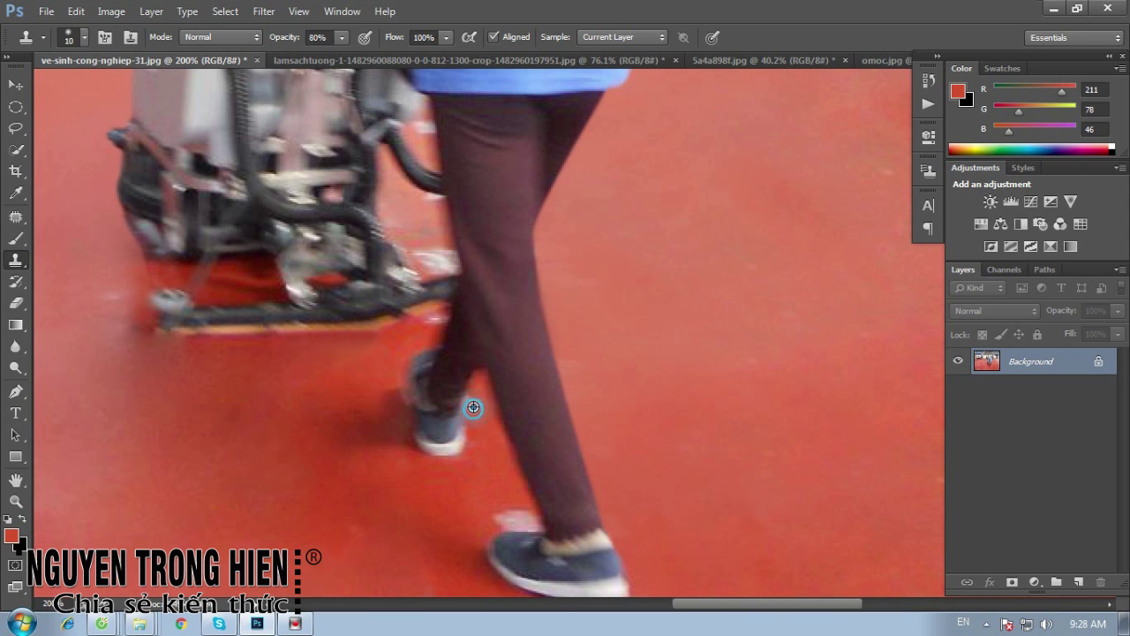
Clone away the specks around and below the lower shoe, then zoom out
scroll(474, 406, down, 2)
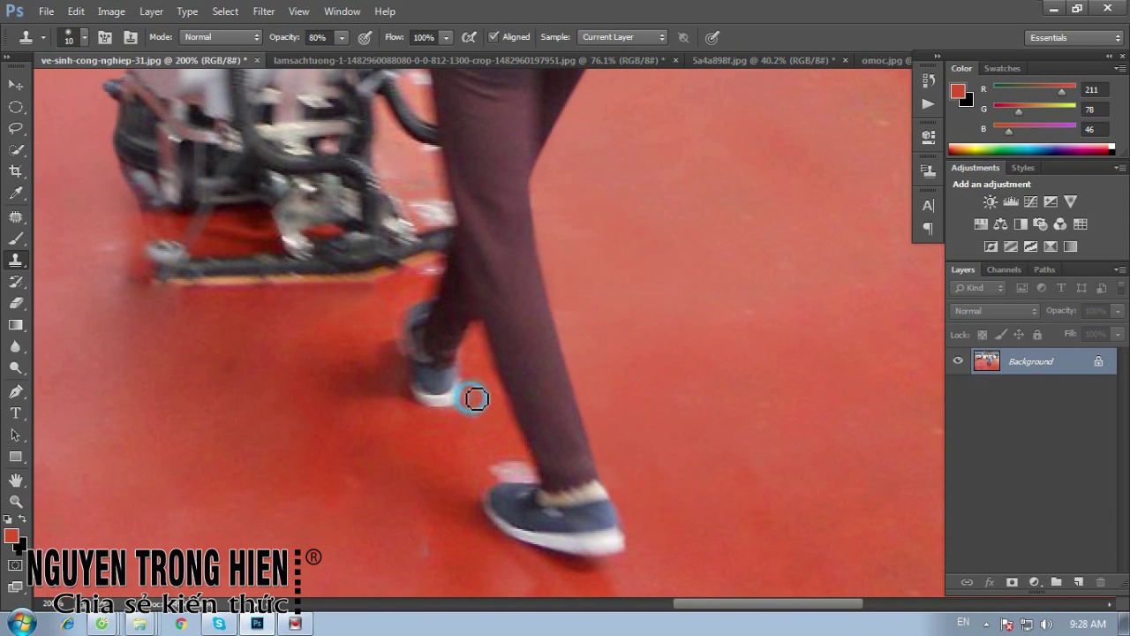
scroll(486, 415, left, 1)
click(549, 474)
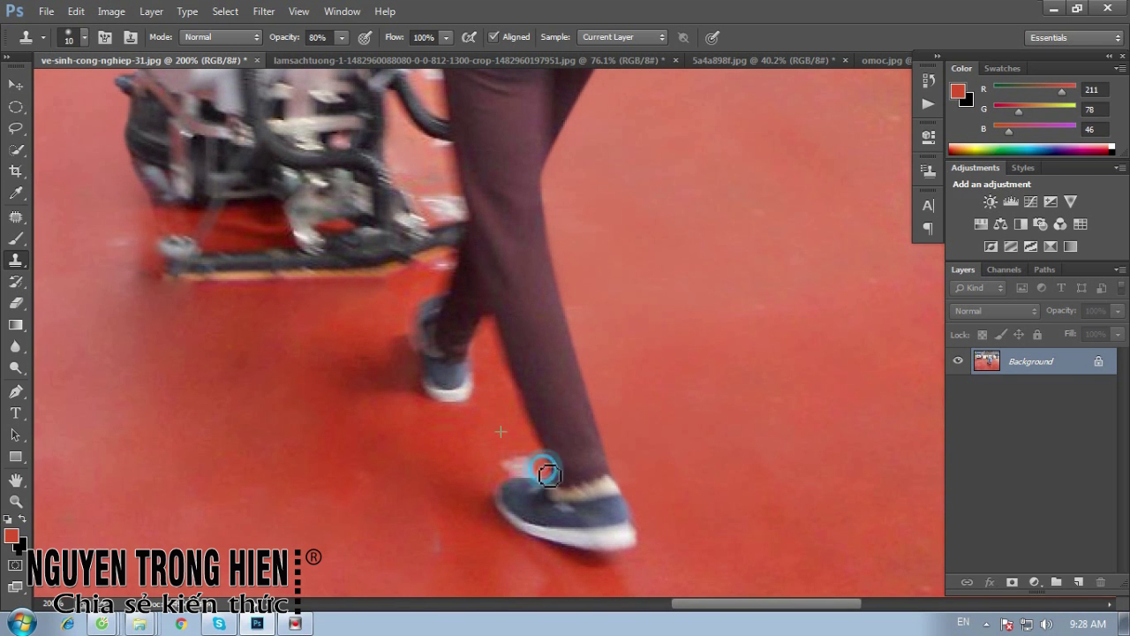
click(527, 460)
click(523, 468)
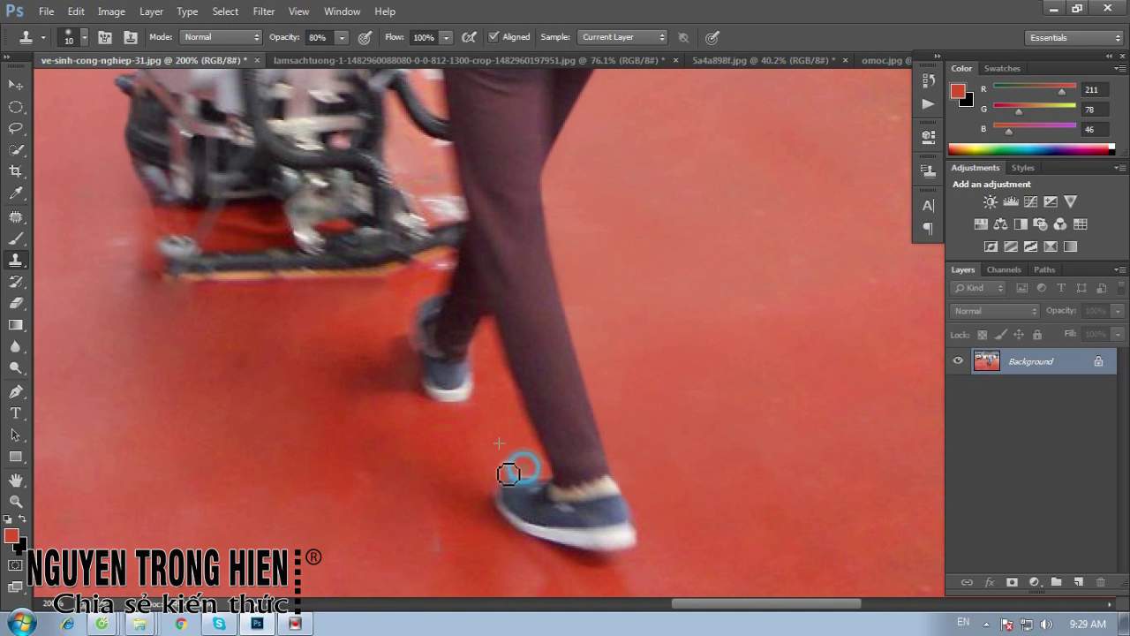
click(448, 526)
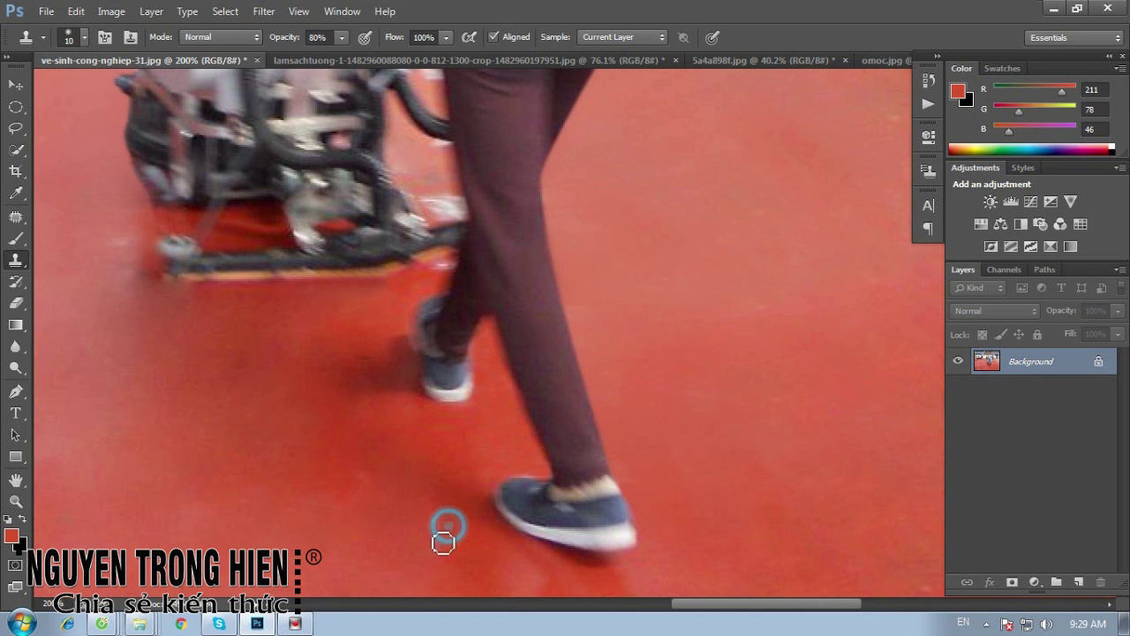
key(ctrl+minus)
key(ctrl+minus)
key(ctrl+minus)
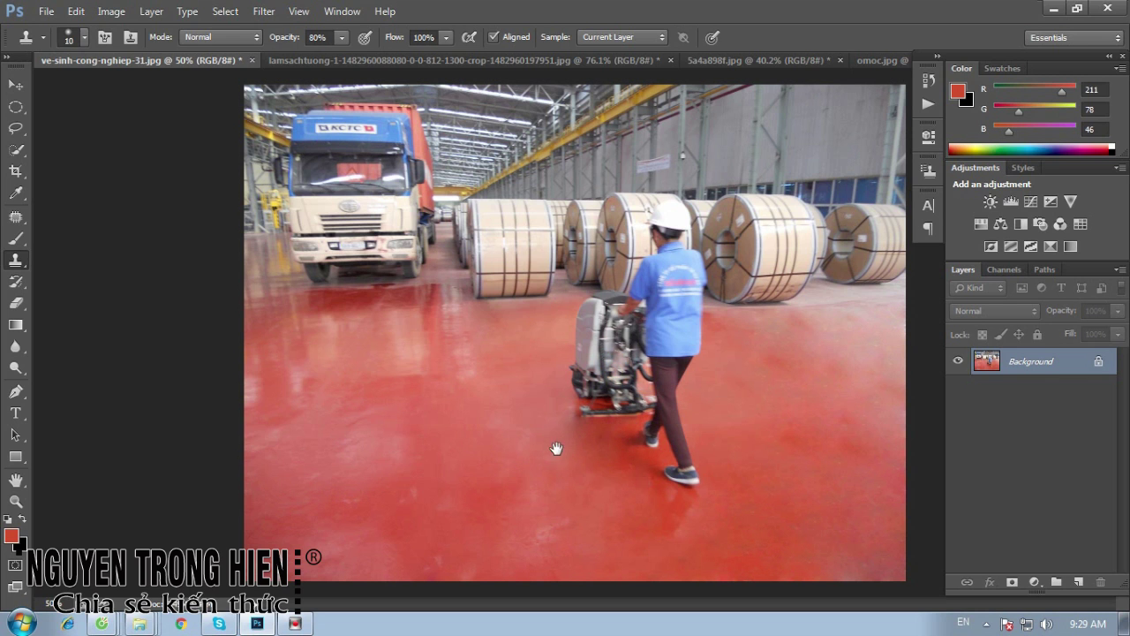
click(16, 217)
drag(530, 516, 627, 536)
click(628, 536)
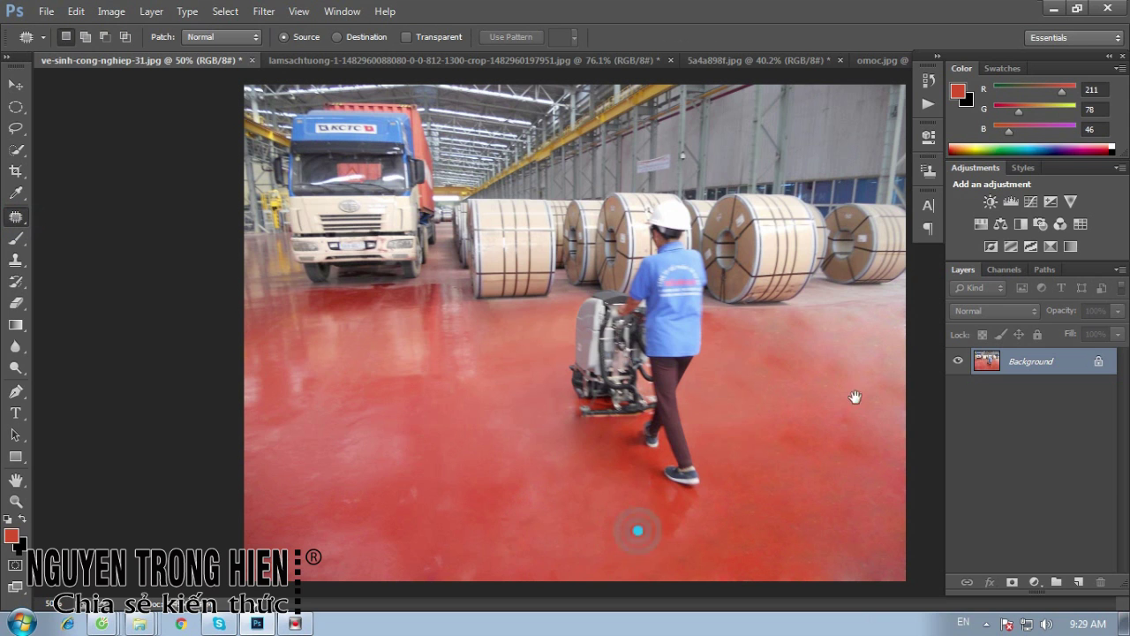
mouse_move(828, 320)
mouse_down()
mouse_move(817, 333)
mouse_move(832, 397)
mouse_up()
click(848, 347)
click(832, 399)
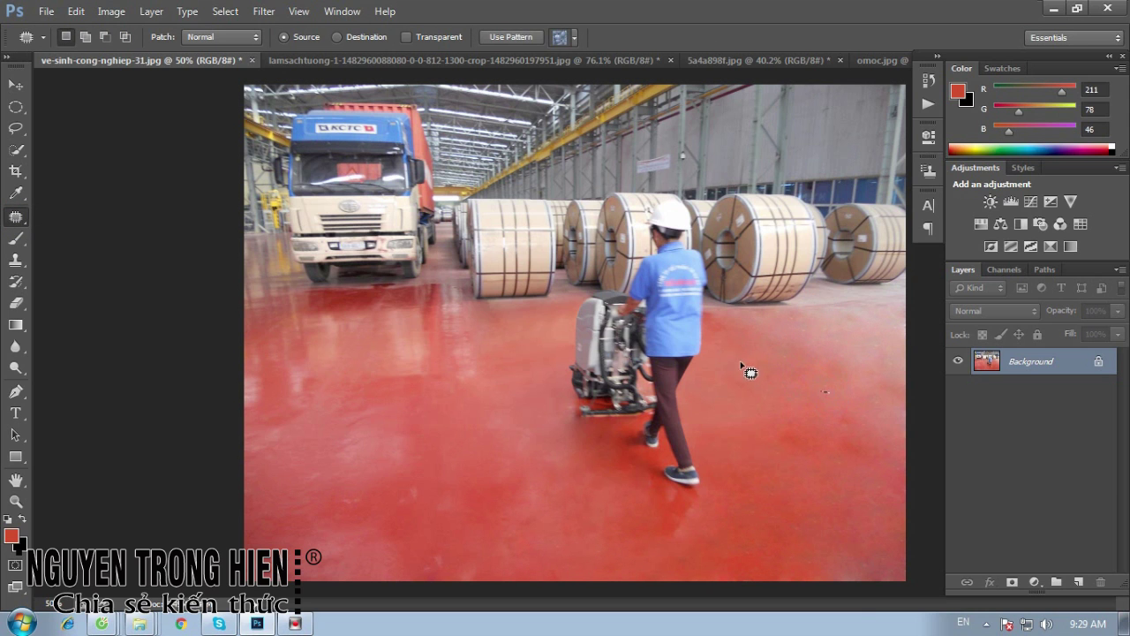
drag(763, 351, 804, 385)
click(775, 429)
drag(812, 462, 834, 399)
click(780, 454)
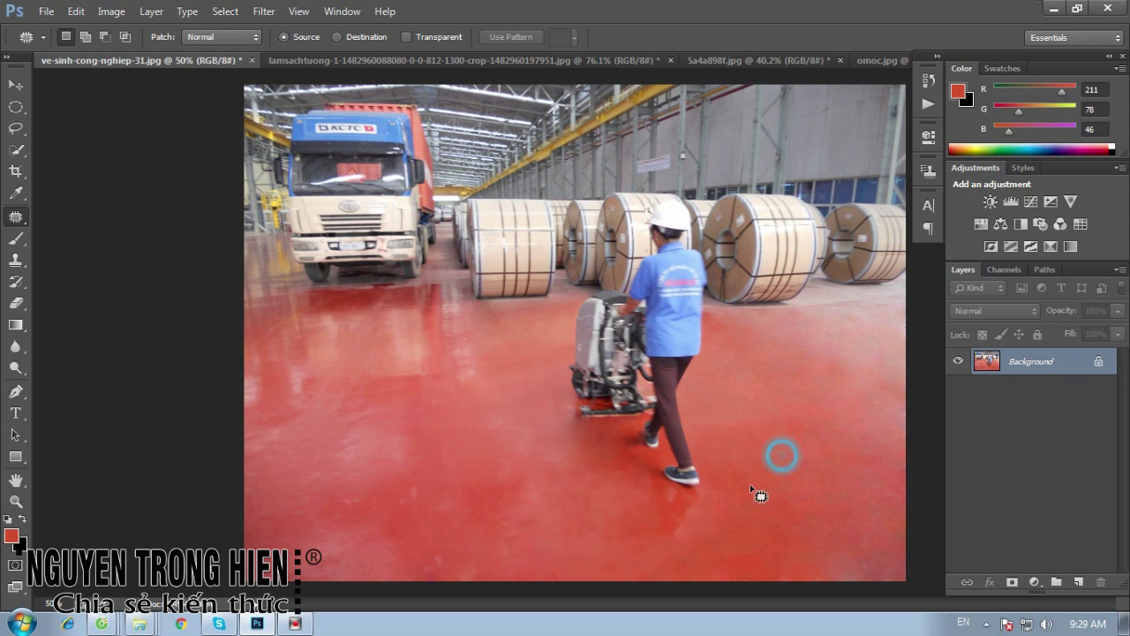
mouse_move(391, 473)
mouse_down()
mouse_move(379, 494)
mouse_move(530, 557)
mouse_up()
drag(467, 541, 466, 504)
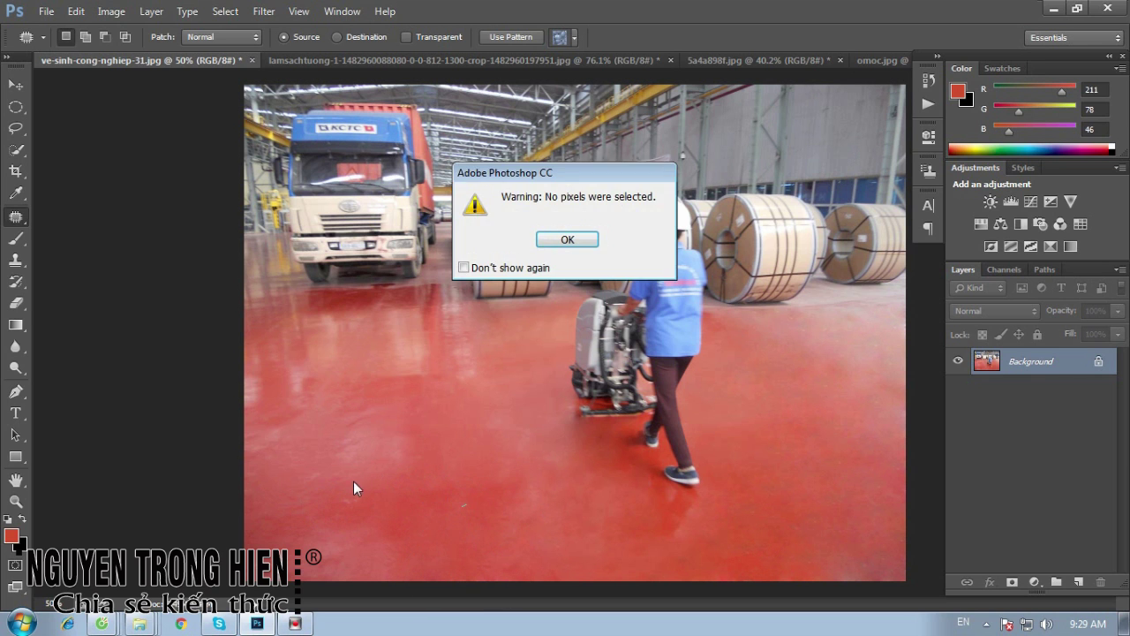
key(Return)
drag(323, 486, 371, 494)
click(441, 375)
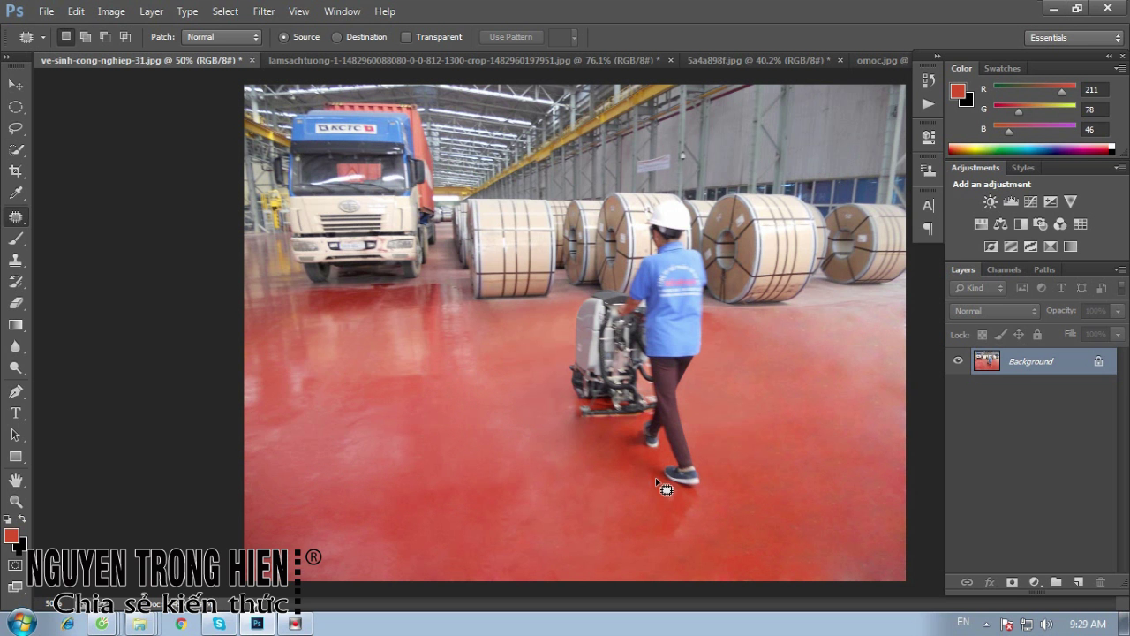
ctrl+click(751, 464)
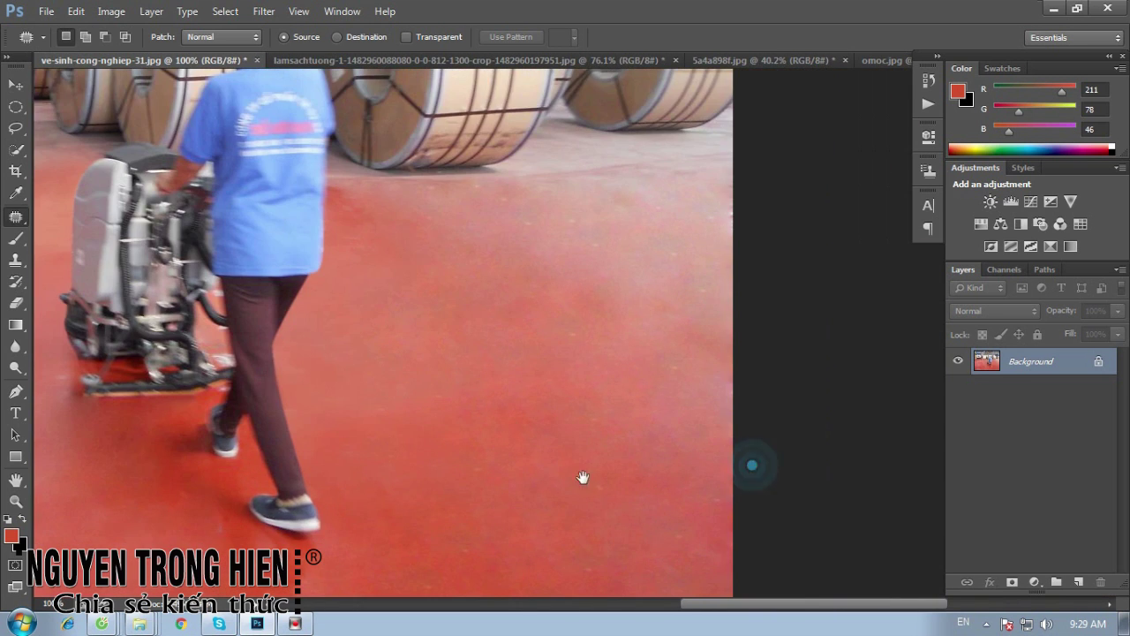
ctrl+click(449, 344)
ctrl+click(679, 402)
ctrl+click(653, 481)
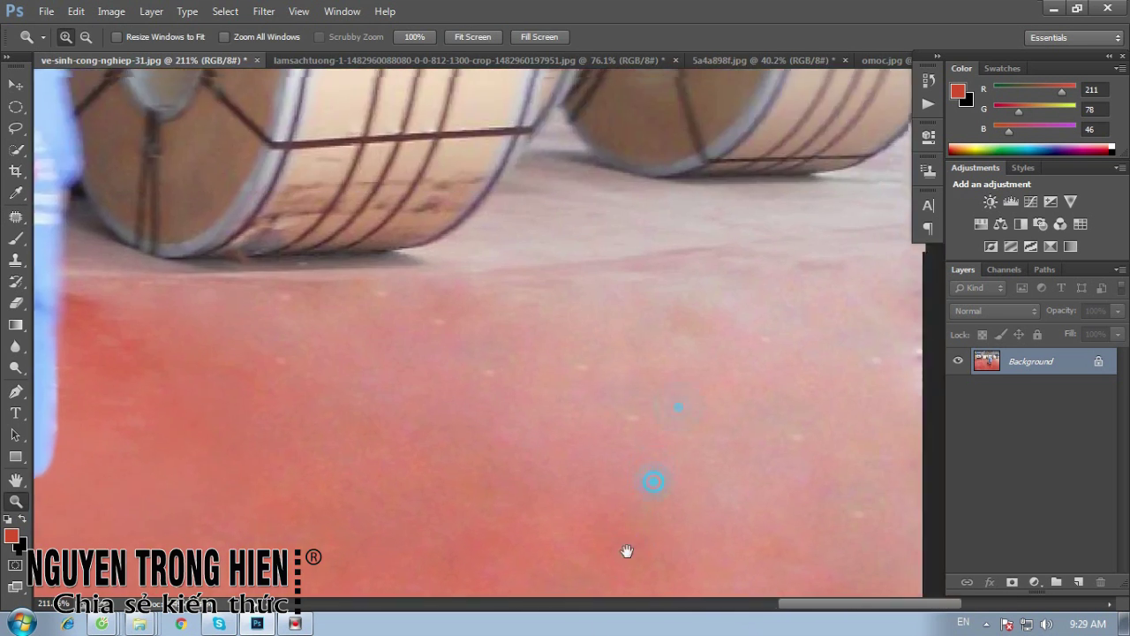
mouse_move(602, 395)
mouse_down()
mouse_move(601, 482)
mouse_move(585, 471)
mouse_up()
key(j)
click(691, 453)
key(ctrl+0)
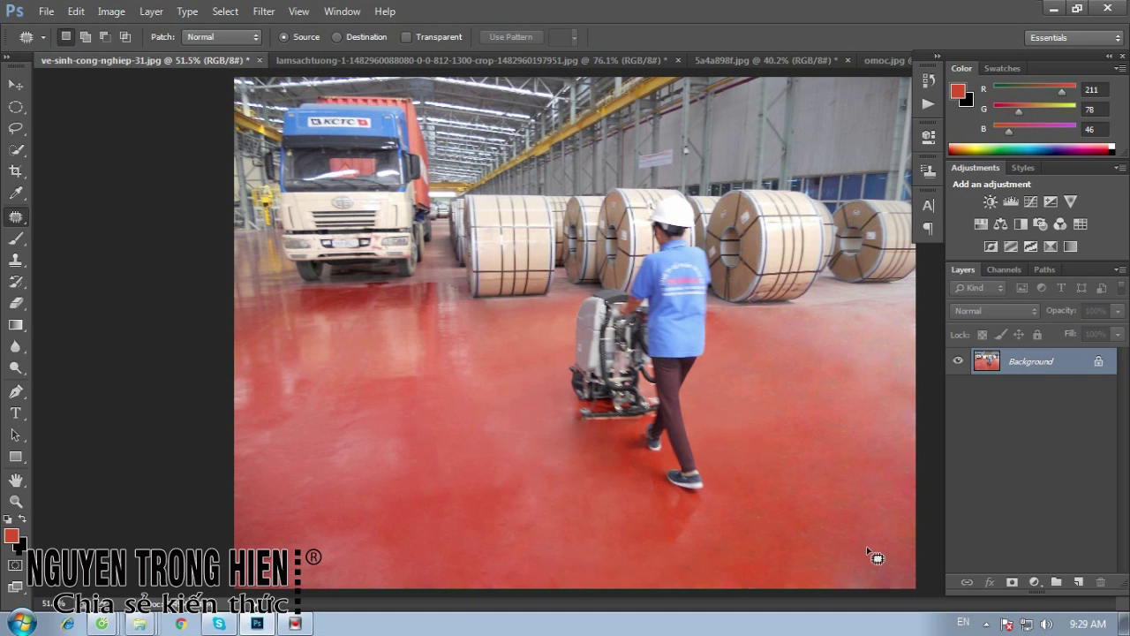
Lasso the floor around the worker and truck and feather it 1 pixel
mouse_move(220, 226)
mouse_down()
mouse_move(370, 301)
mouse_move(500, 316)
mouse_move(560, 353)
mouse_move(569, 415)
mouse_move(647, 426)
mouse_move(649, 463)
mouse_move(724, 481)
mouse_move(719, 396)
mouse_move(783, 308)
mouse_move(955, 290)
mouse_move(977, 477)
mouse_move(942, 296)
mouse_move(924, 618)
mouse_move(176, 623)
mouse_move(199, 244)
mouse_up()
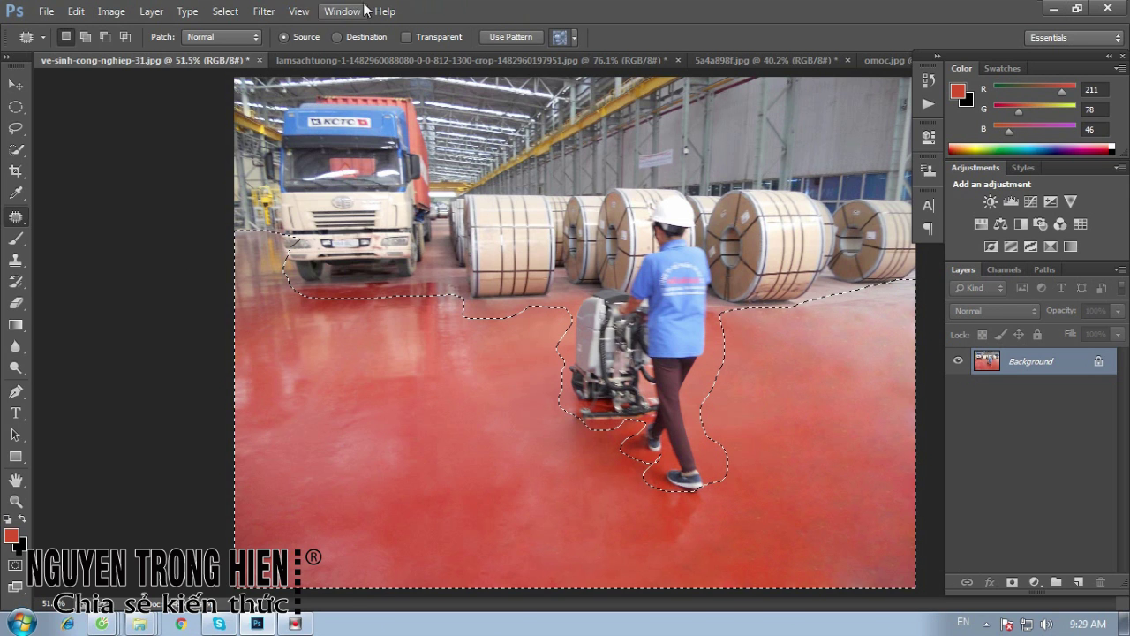
click(226, 11)
mouse_move(237, 209)
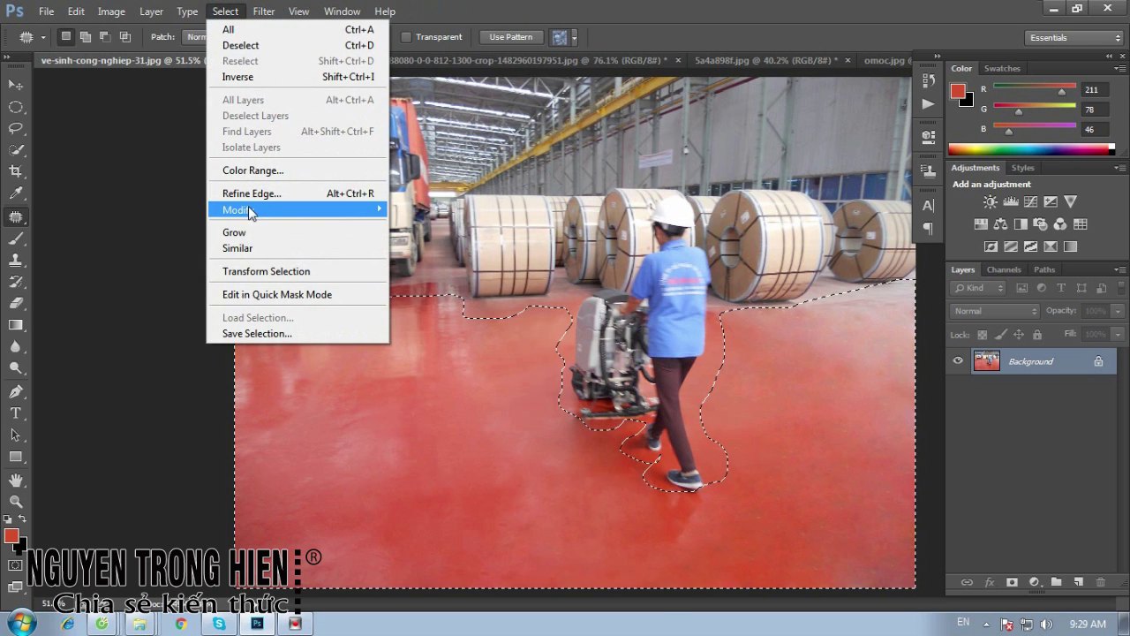
click(428, 274)
text(10)
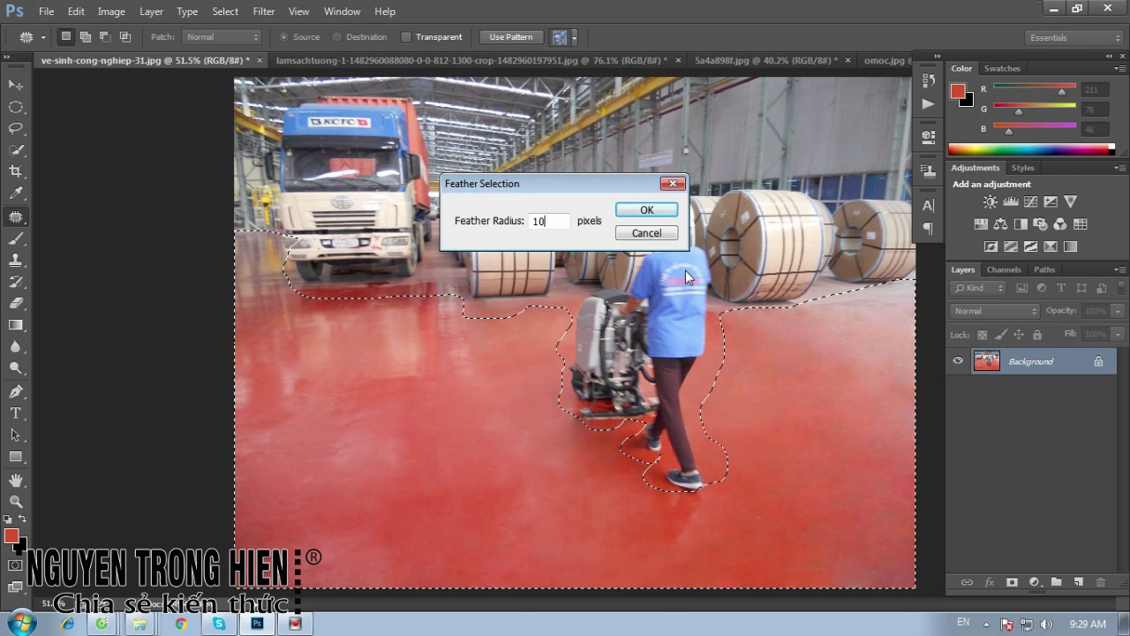
key(Return)
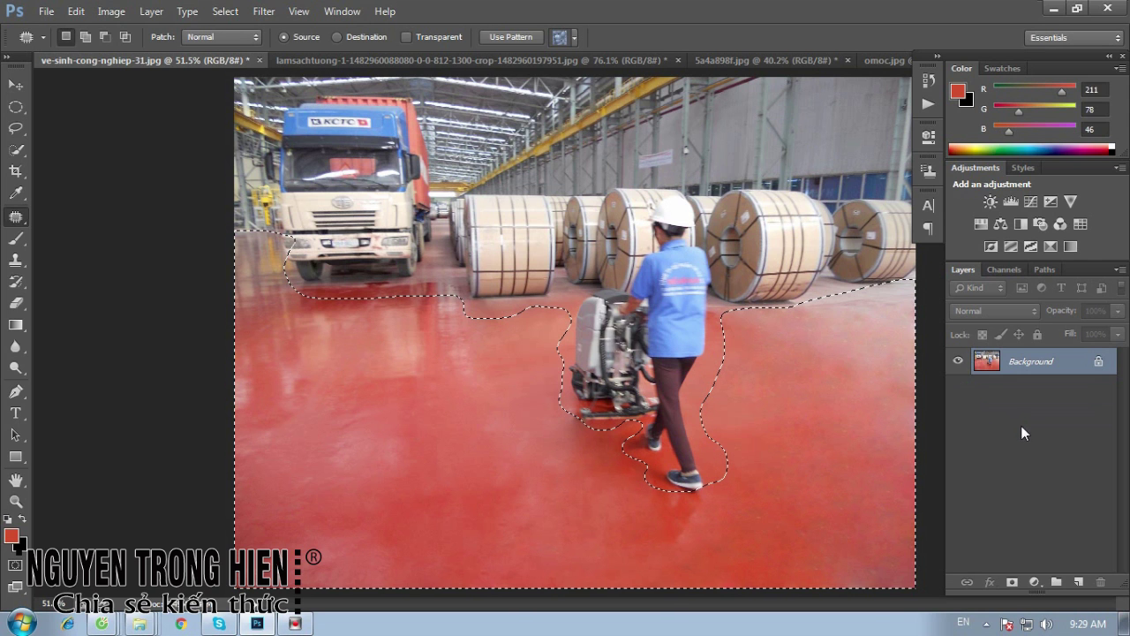
Copy the feathered floor onto a new Layer 1, briefly hiding the Background to check
click(151, 10)
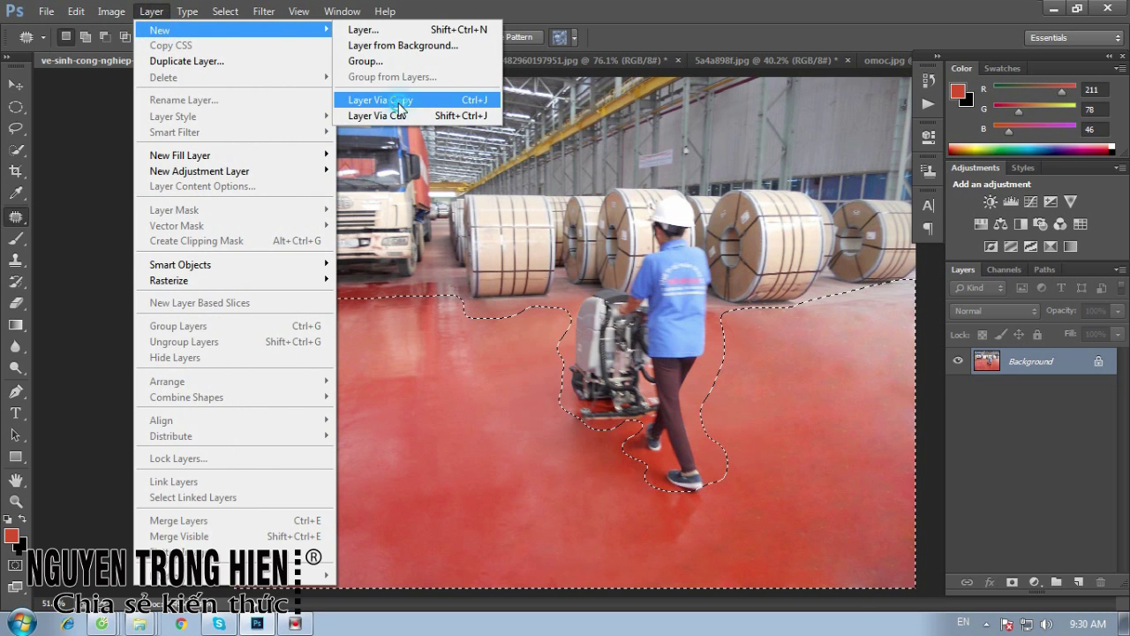
mouse_move(160, 30)
click(388, 95)
click(958, 386)
click(958, 387)
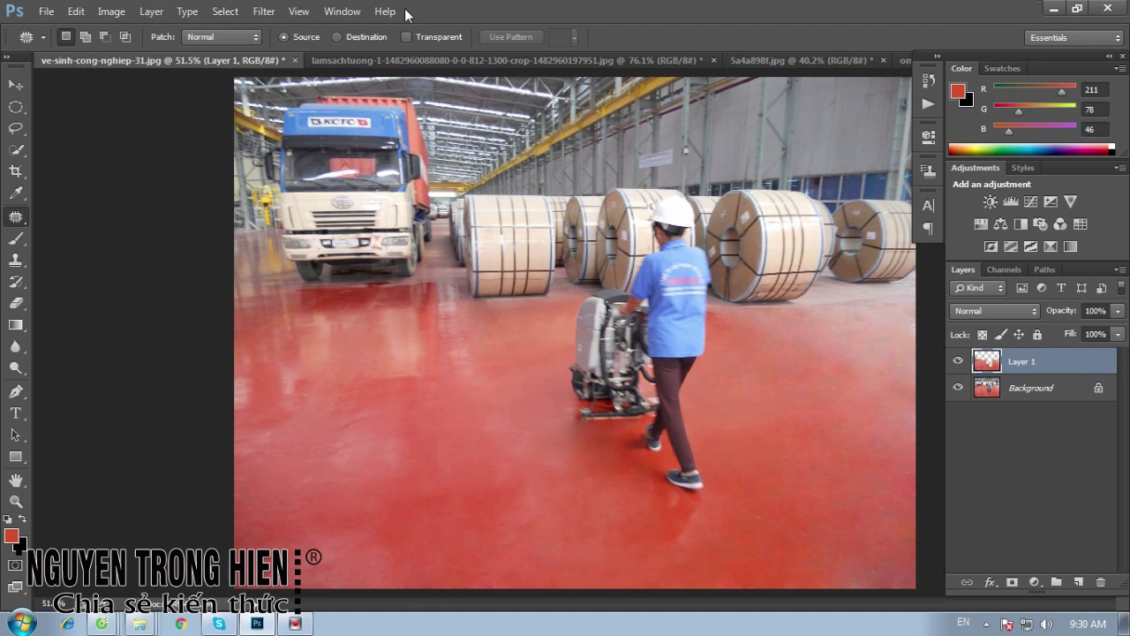
Apply a 3.4-pixel Gaussian Blur to Layer 1, checking with the preview toggle
click(264, 12)
mouse_move(272, 193)
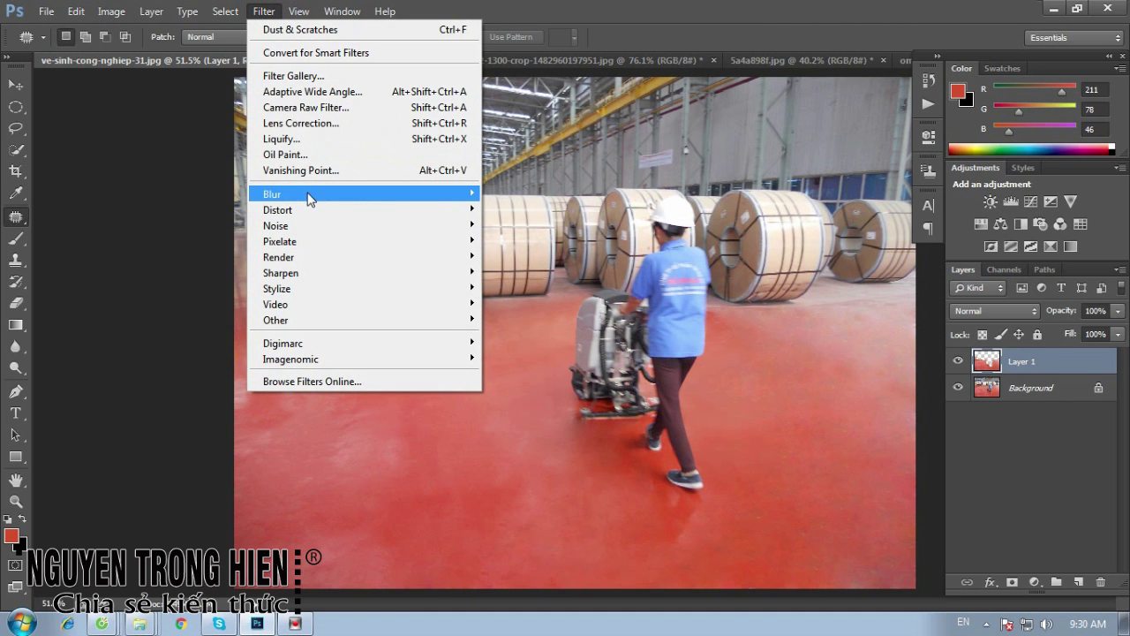
click(556, 311)
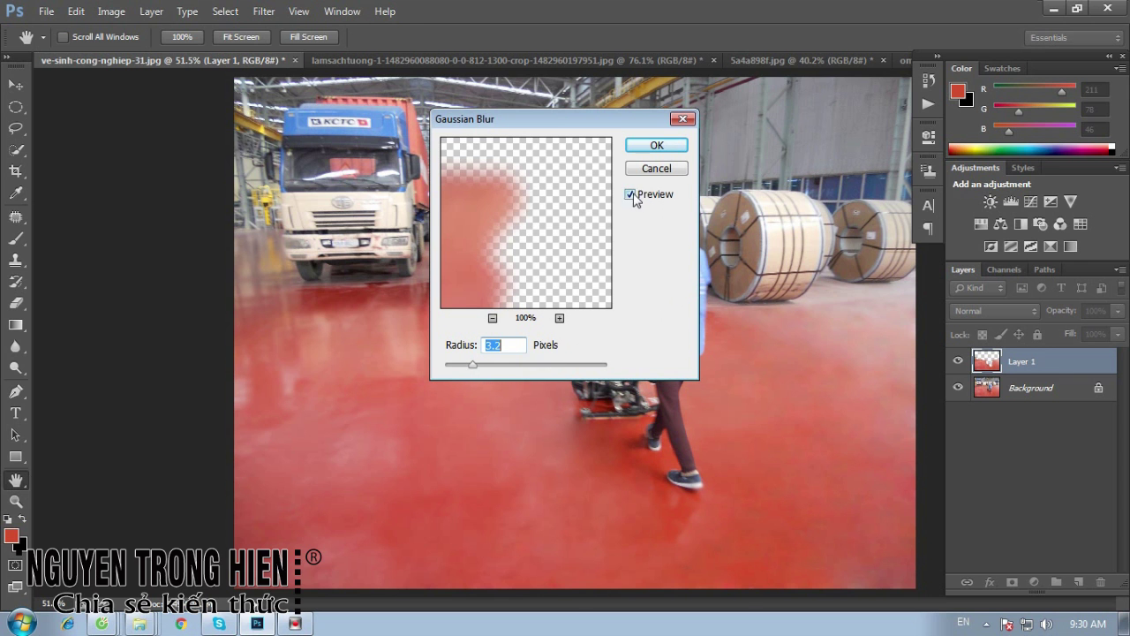
key(ctrl+1)
drag(616, 535, 672, 274)
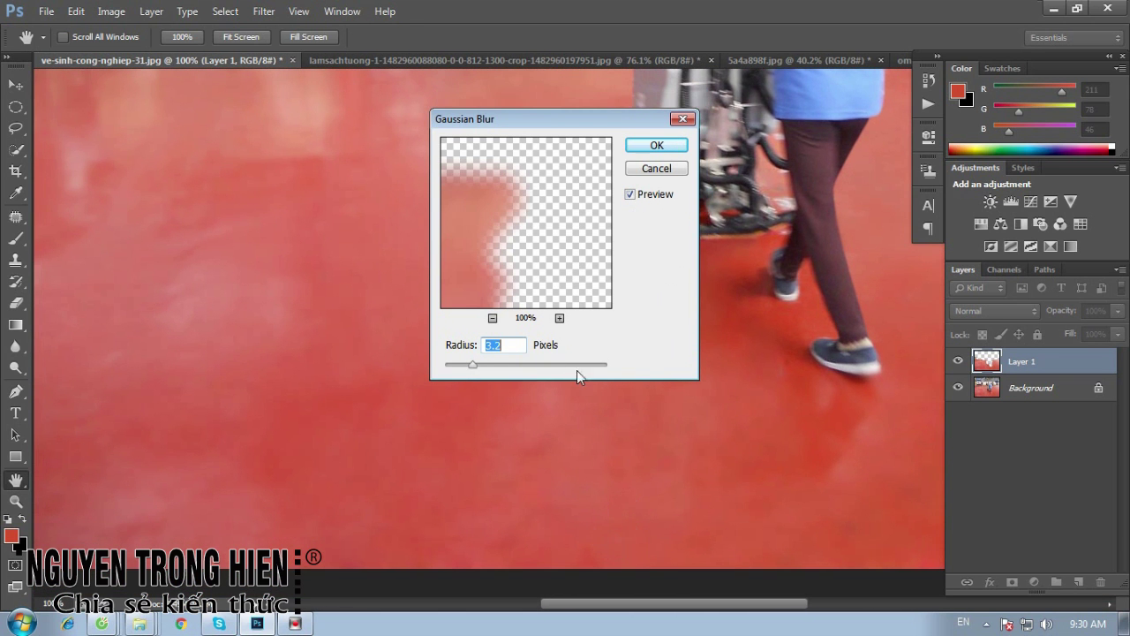
click(630, 194)
click(630, 194)
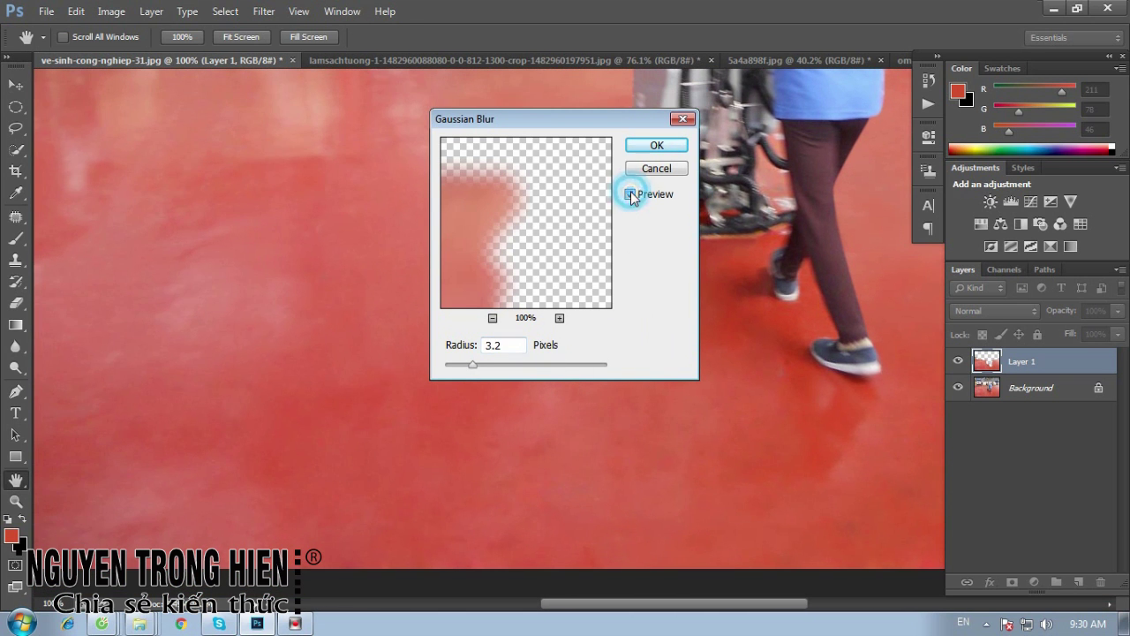
mouse_move(472, 367)
mouse_down()
mouse_move(482, 370)
mouse_move(474, 364)
mouse_up()
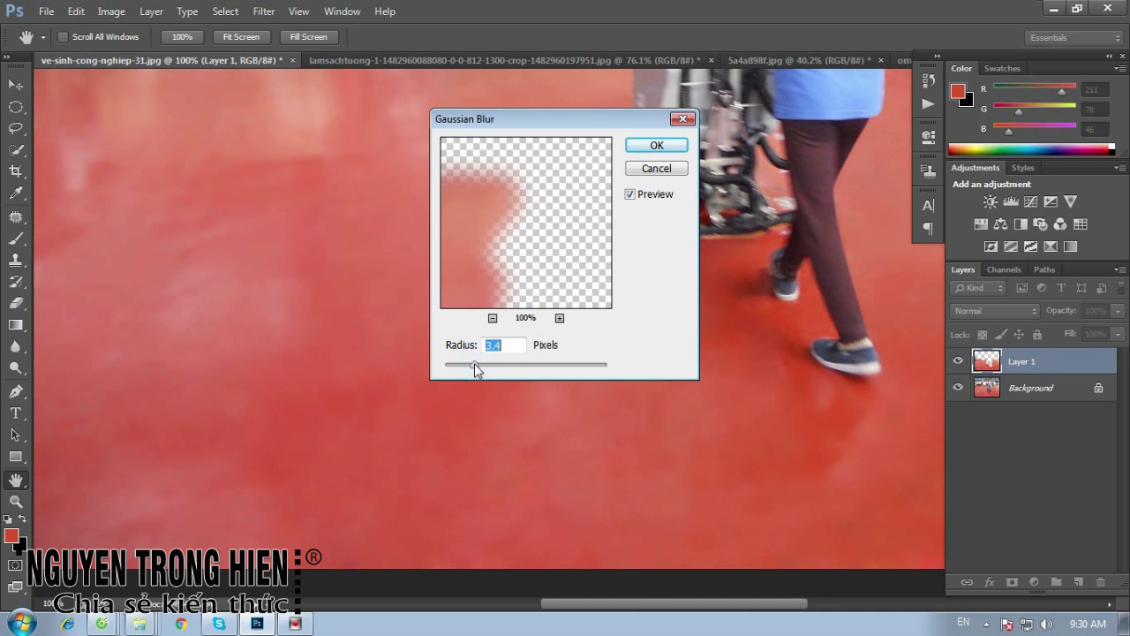
key(Return)
Fit the photo on screen and toggle Layer 1 to compare before and after blurring
key(j)
key(ctrl+plus)
key(ctrl+plus)
key(ctrl+0)
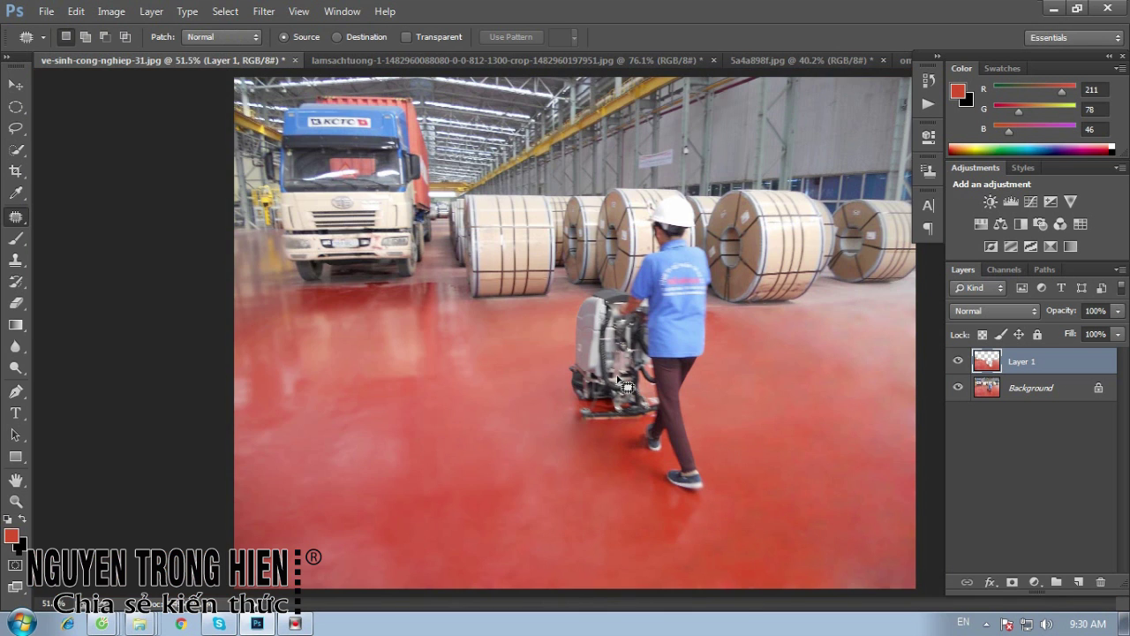
double_click(959, 362)
click(958, 361)
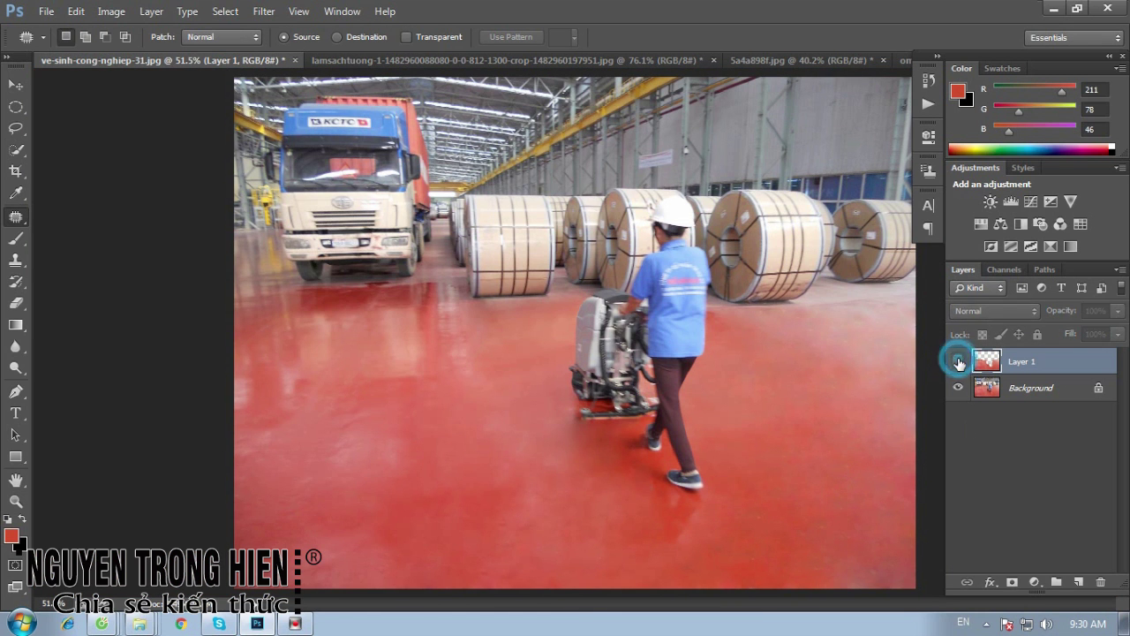
click(959, 362)
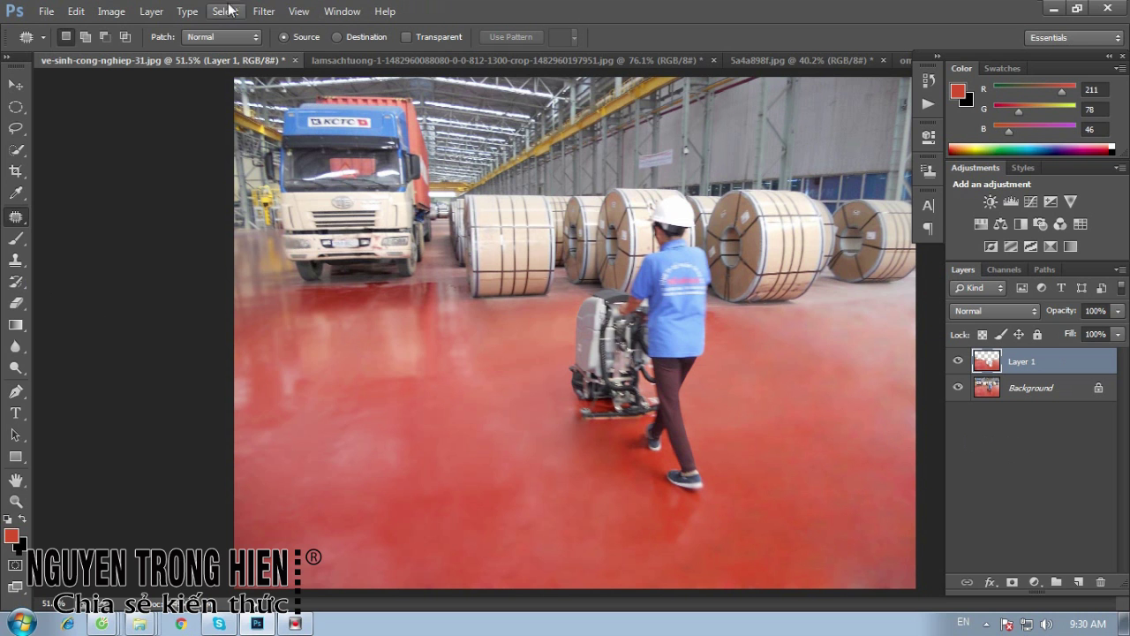
click(154, 11)
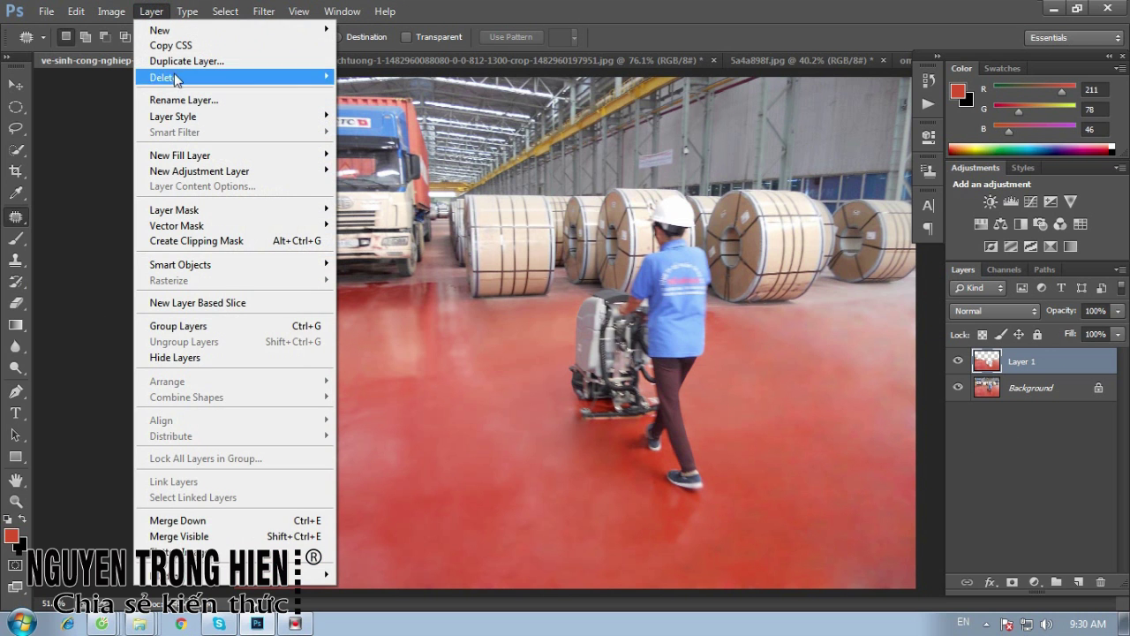
mouse_move(175, 209)
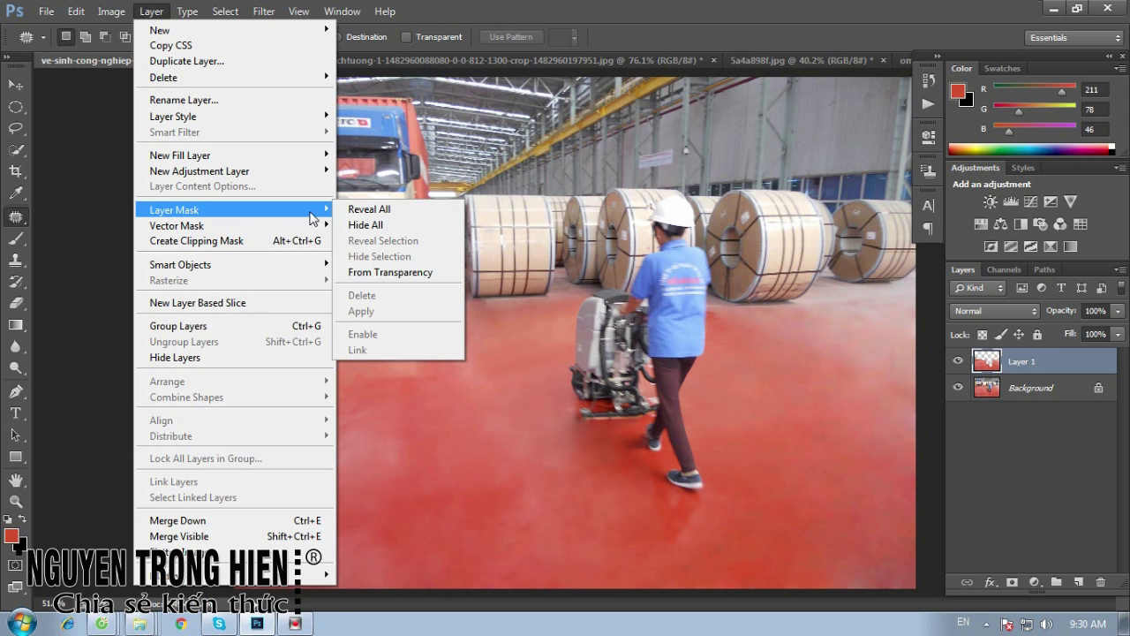
click(378, 226)
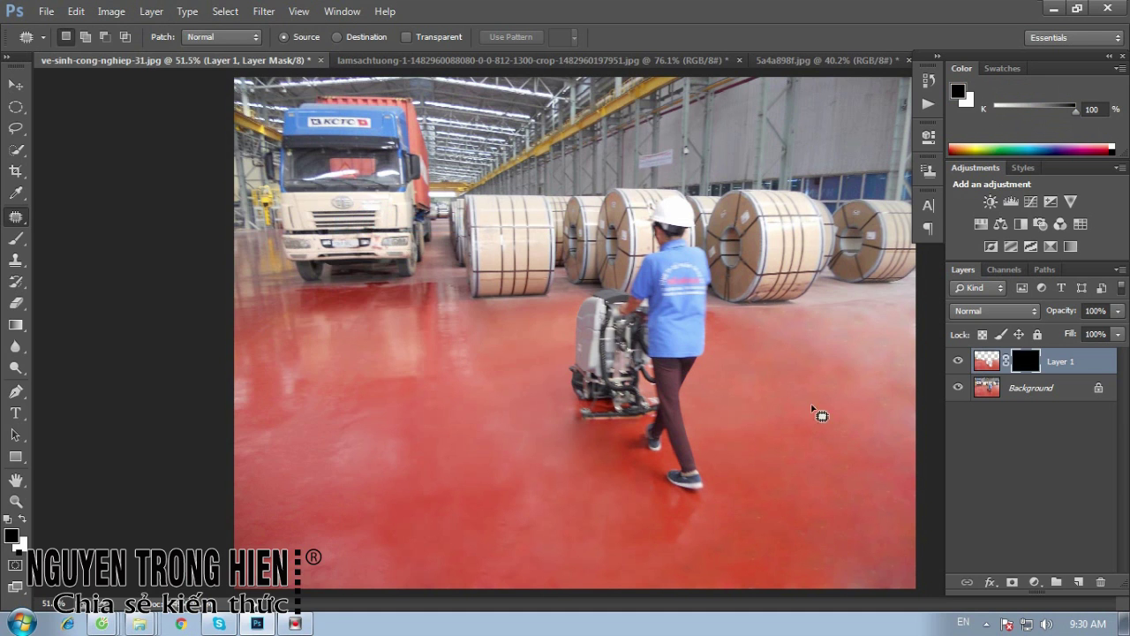
click(957, 361)
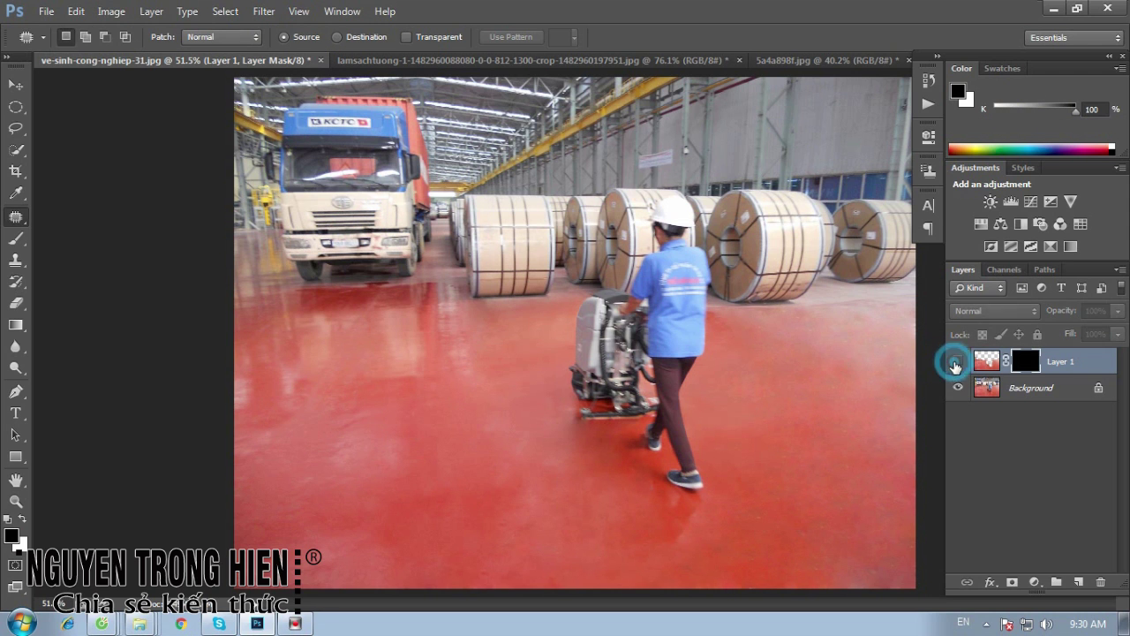
click(957, 361)
click(16, 303)
click(83, 302)
right_click(362, 335)
click(513, 380)
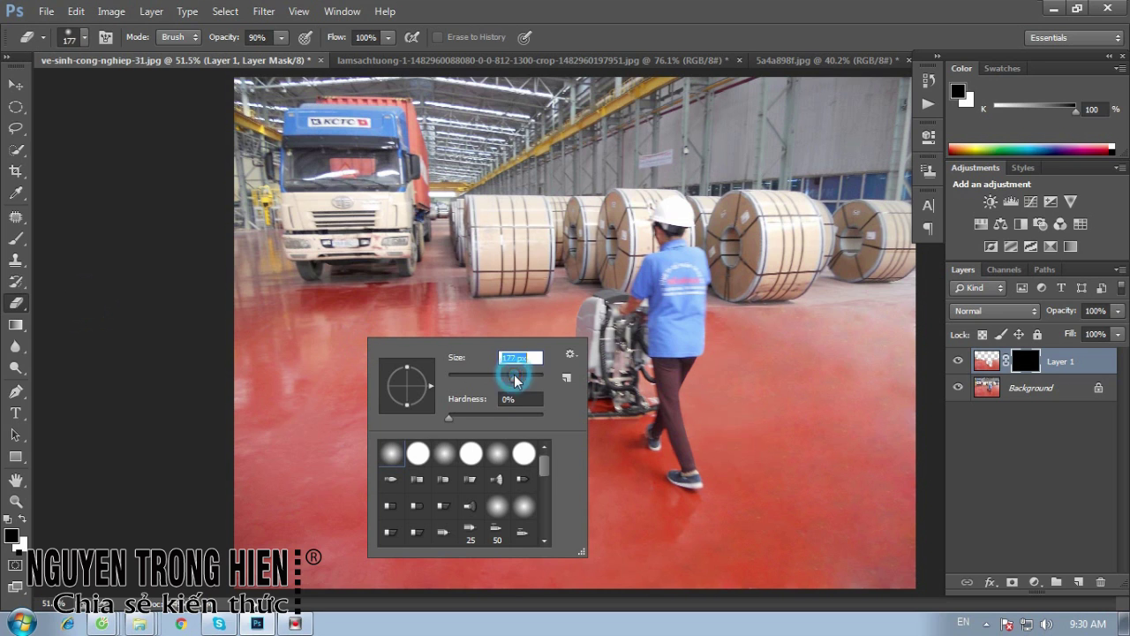
click(537, 378)
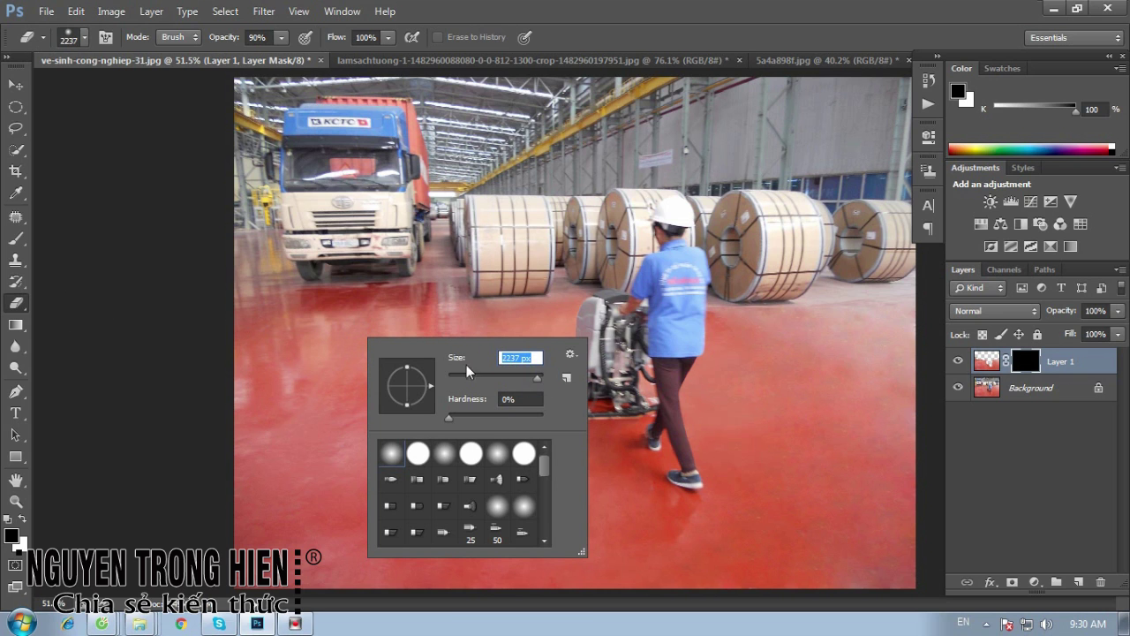
drag(520, 378, 530, 378)
key(Return)
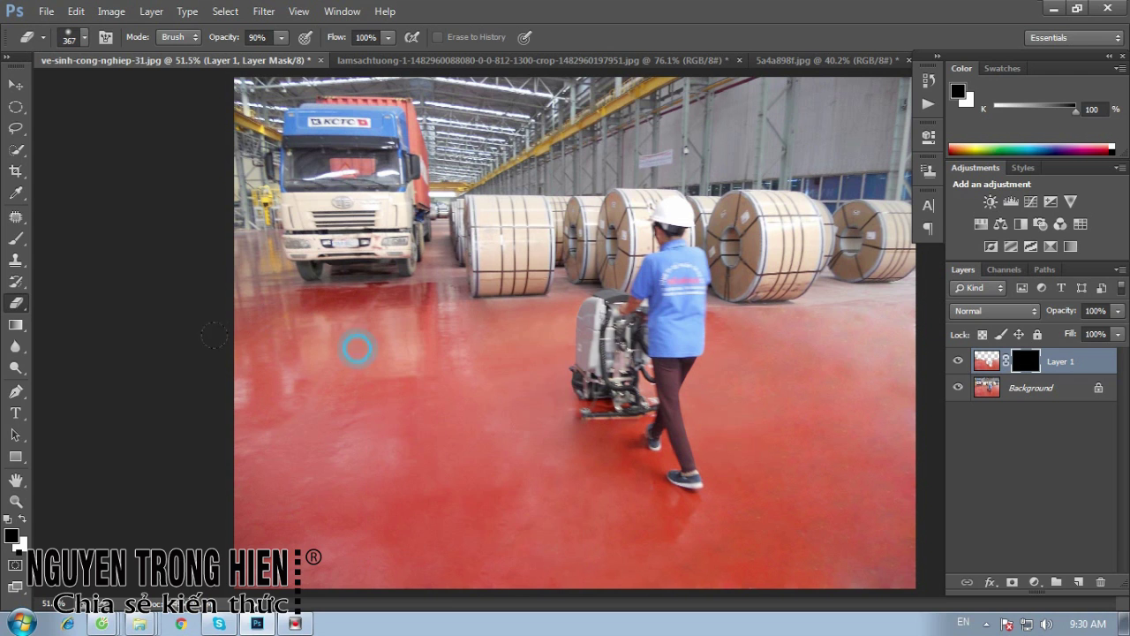
drag(355, 345, 247, 431)
drag(398, 497, 265, 542)
drag(396, 537, 426, 530)
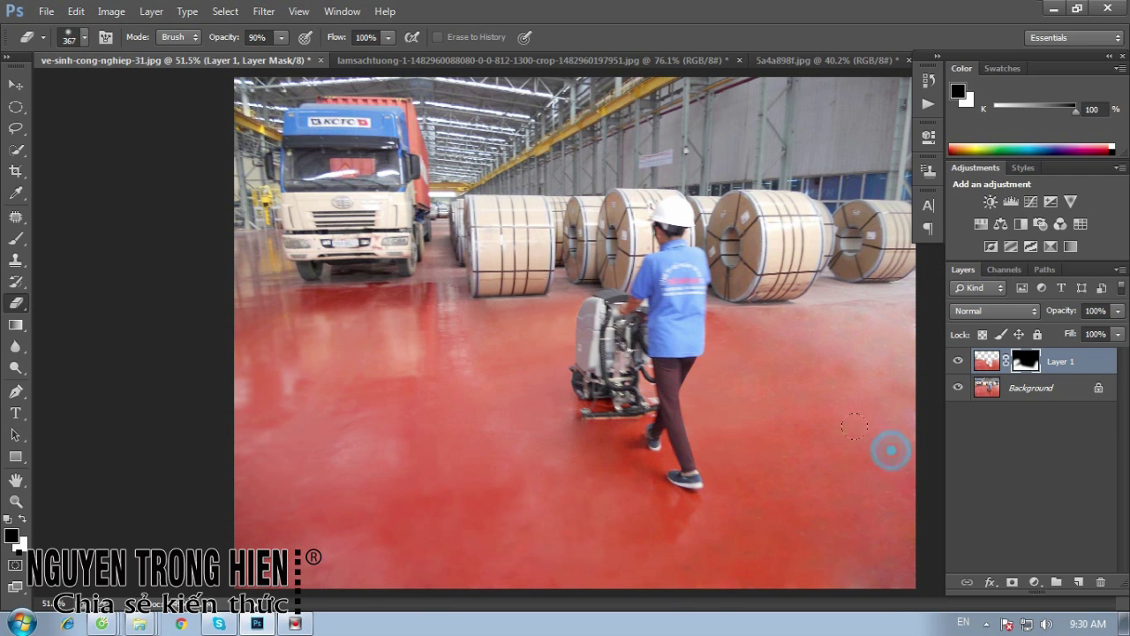
drag(798, 512, 874, 592)
drag(758, 485, 831, 330)
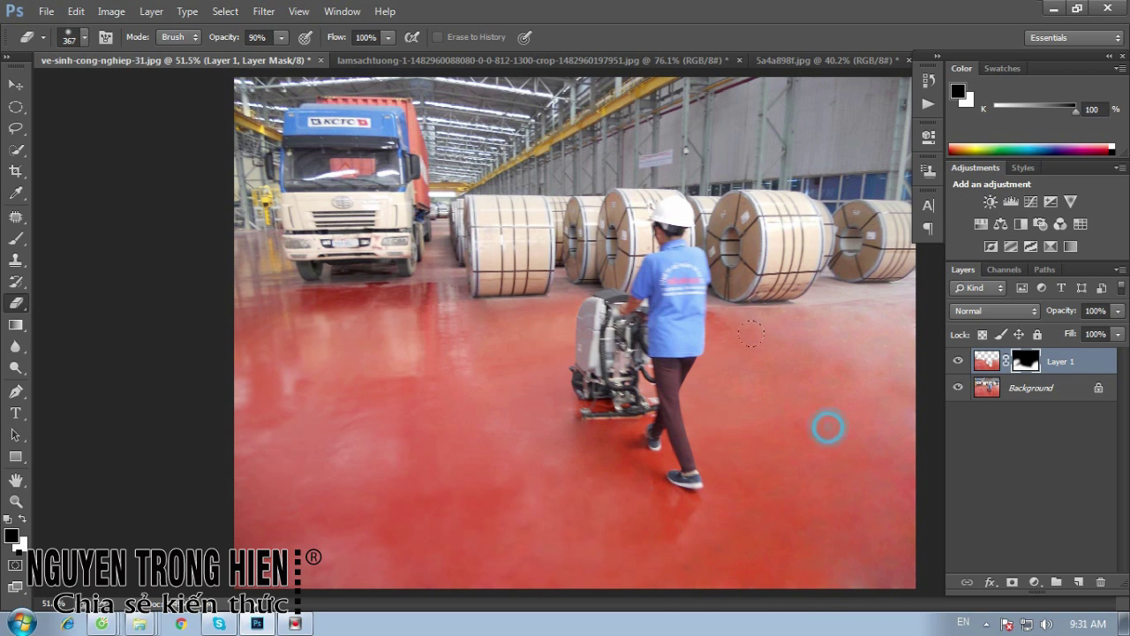
click(796, 478)
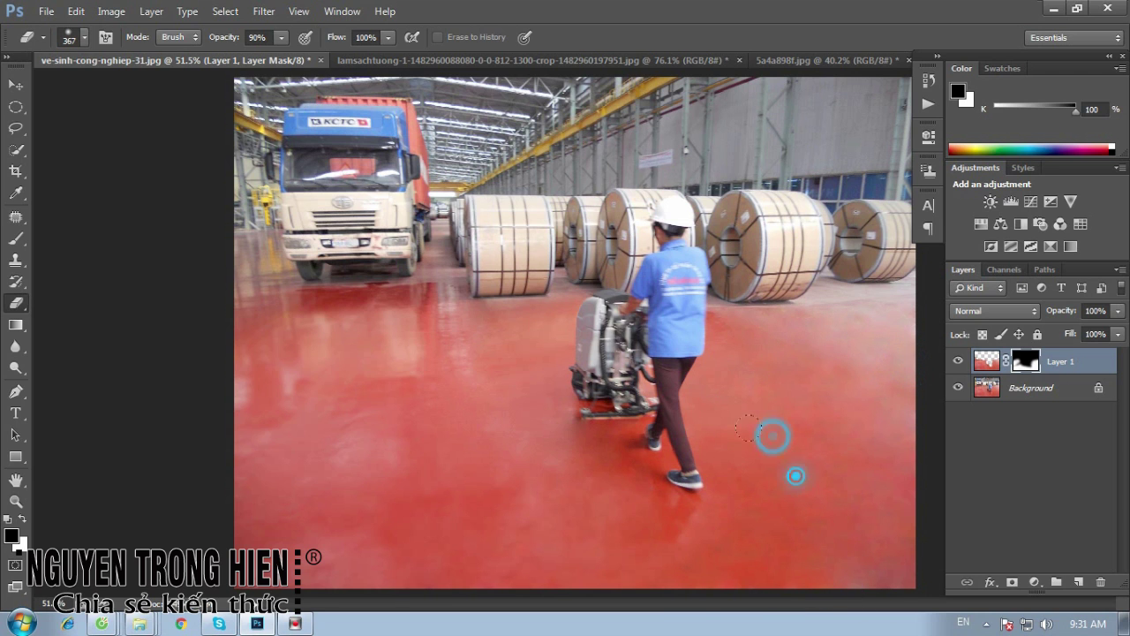
click(585, 505)
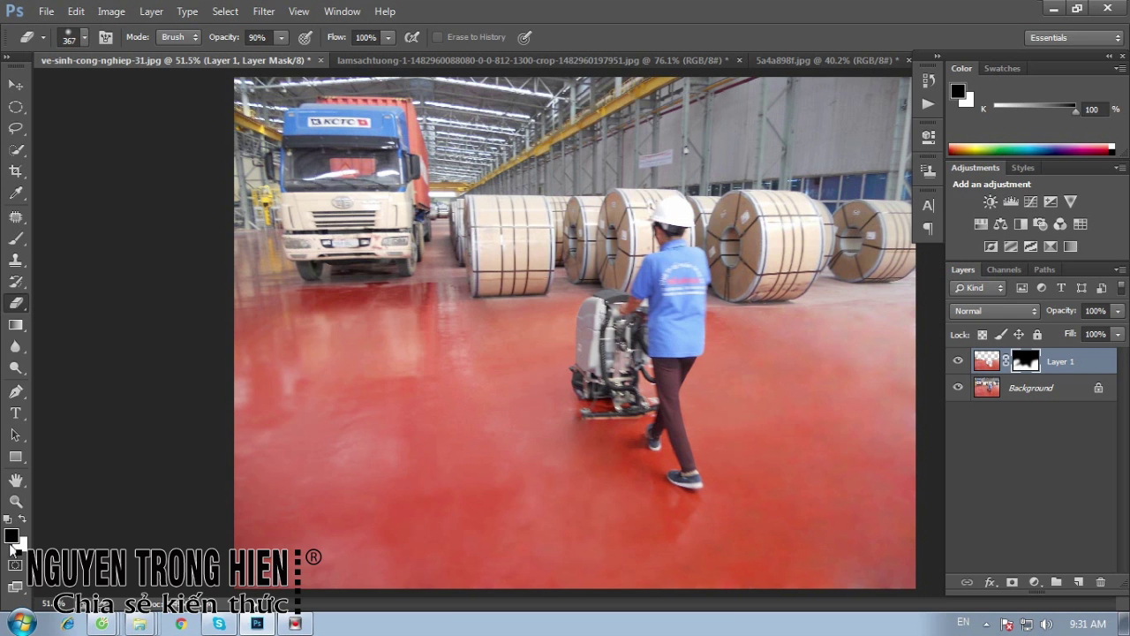
click(246, 537)
click(327, 529)
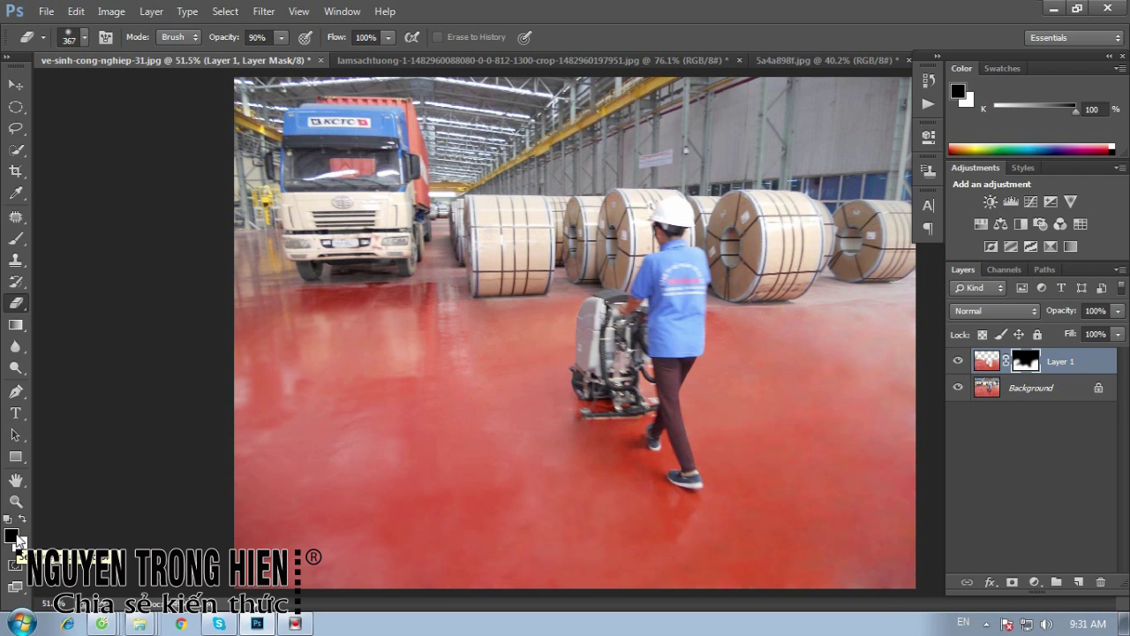
Swap colours, fit the photo to the window, and target Layer 1's image thumbnail rather than its mask
key(x)
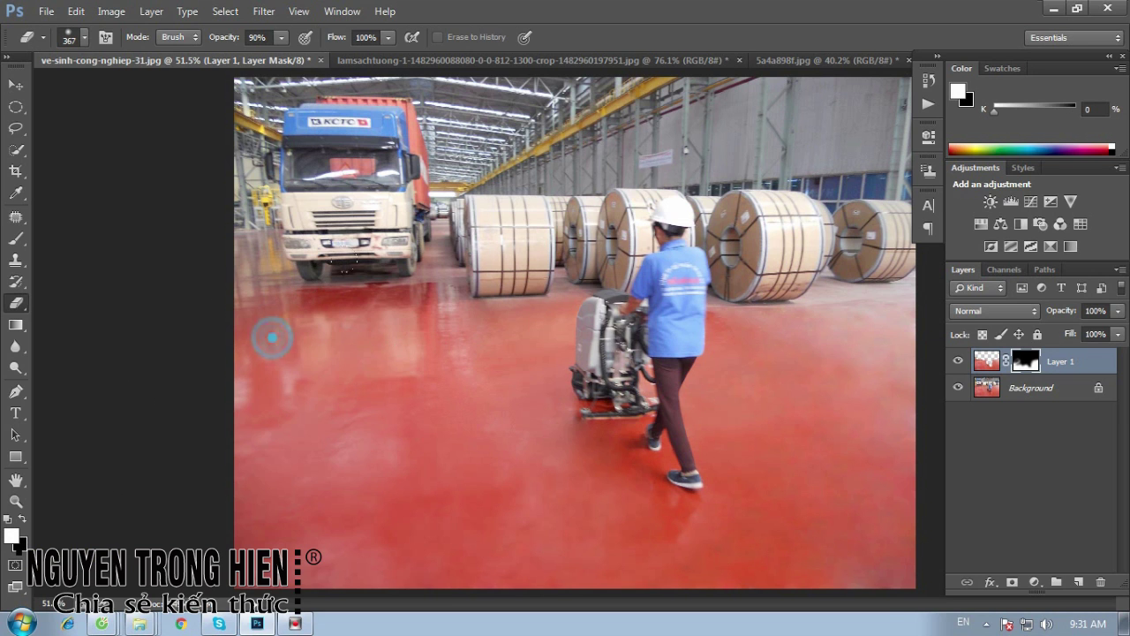
click(287, 468)
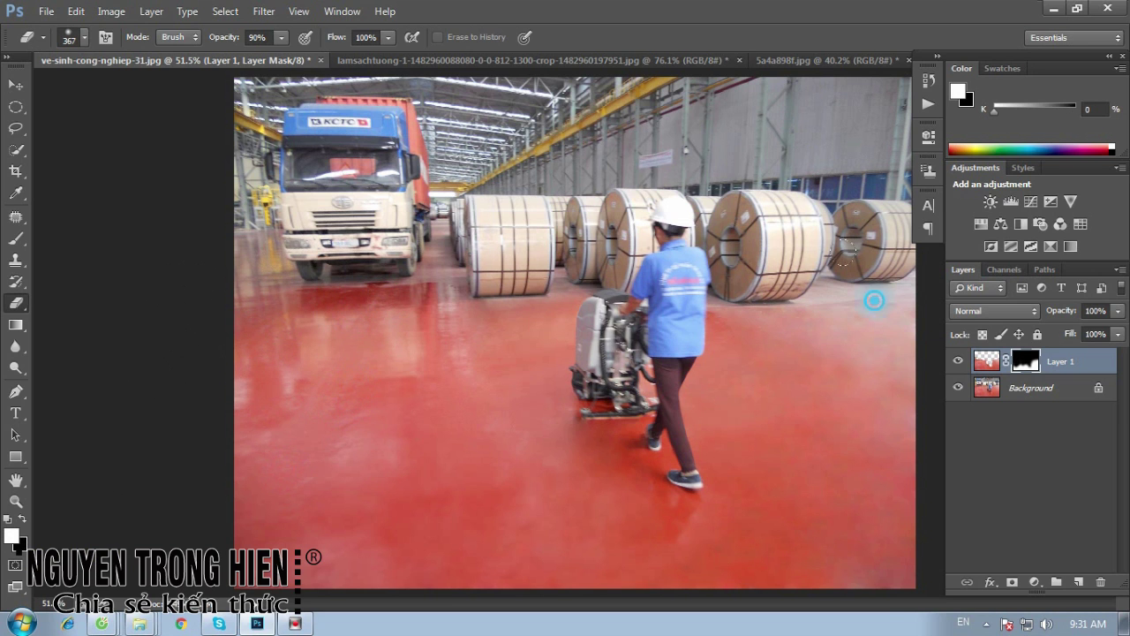
key(ctrl+minus)
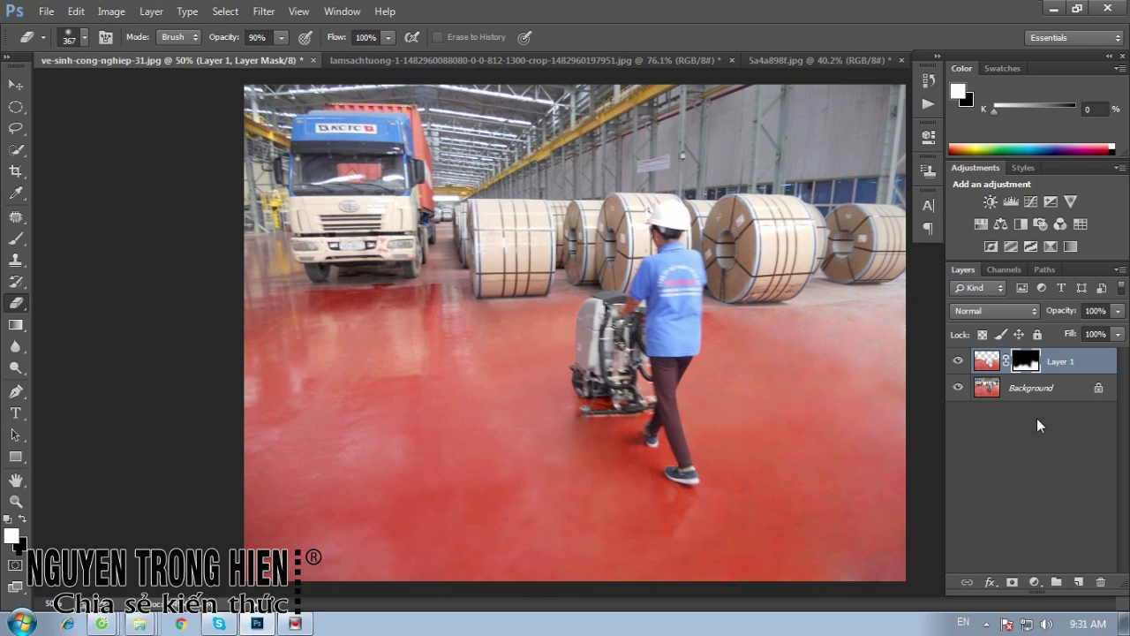
key(ctrl+minus)
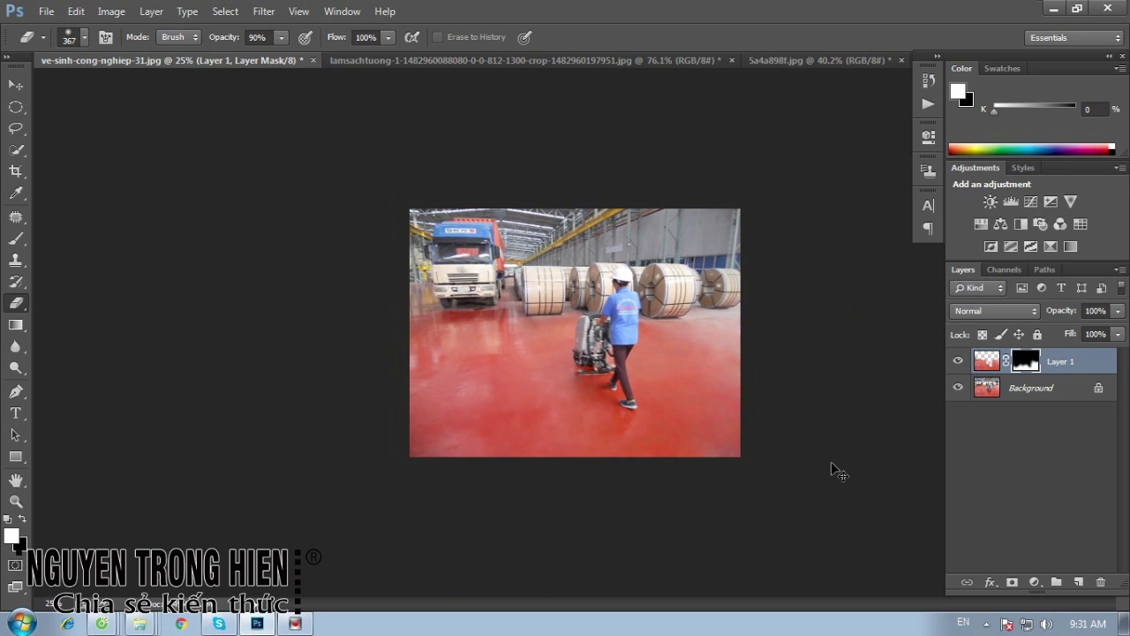
key(ctrl+0)
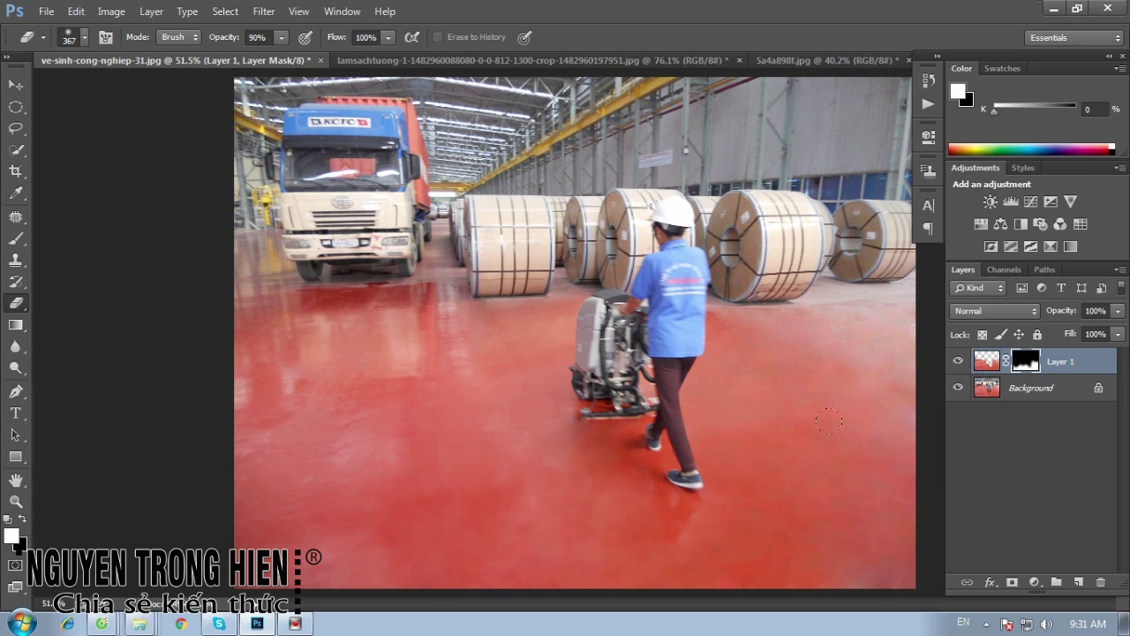
click(1067, 391)
click(1073, 372)
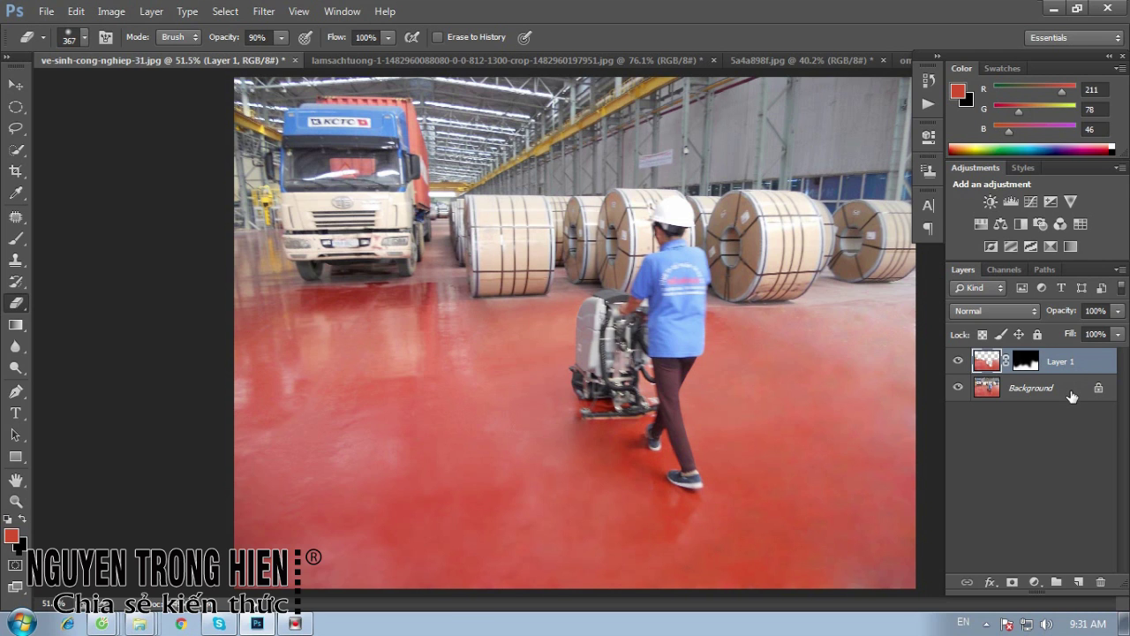
Merge Layer 1 and Background into one layer with Merge Layers, then select all
ctrl+click(1071, 396)
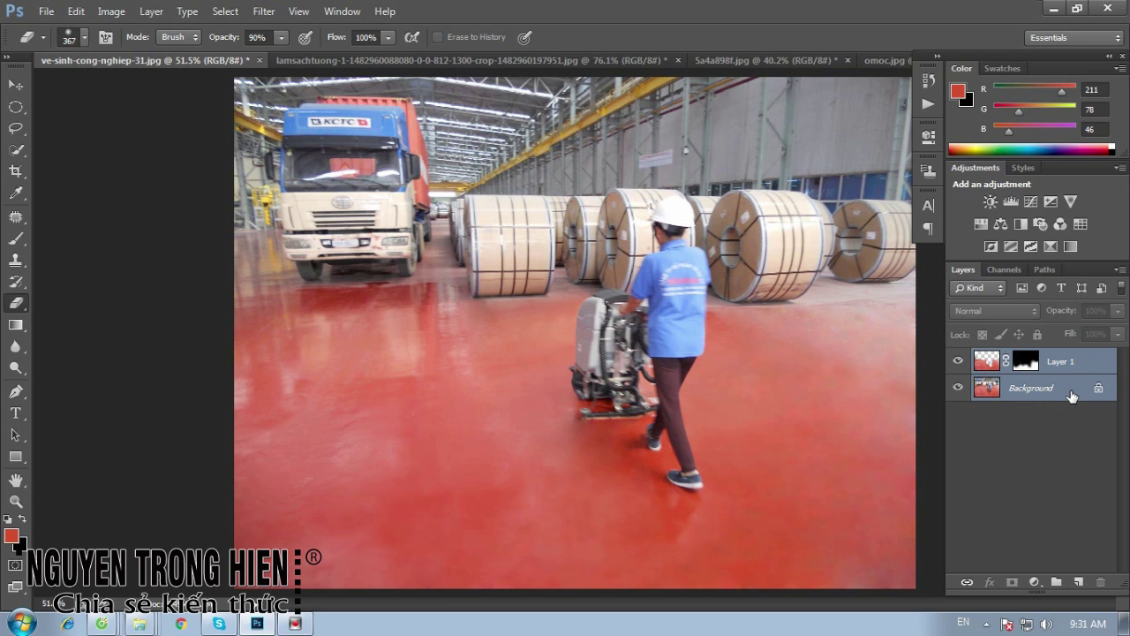
right_click(1070, 393)
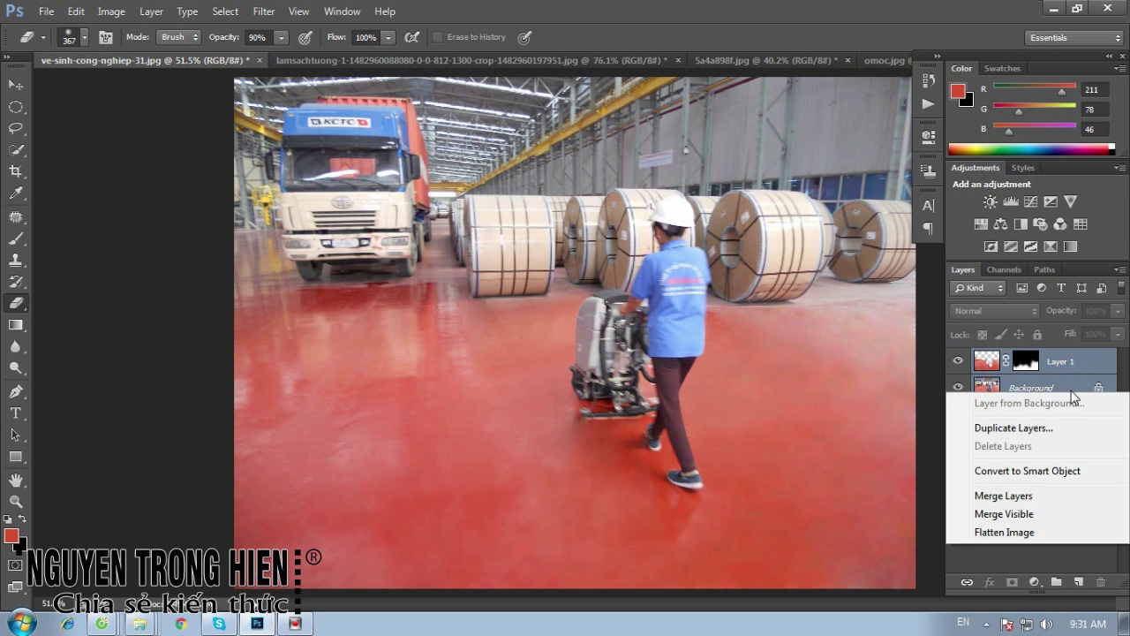
click(1029, 497)
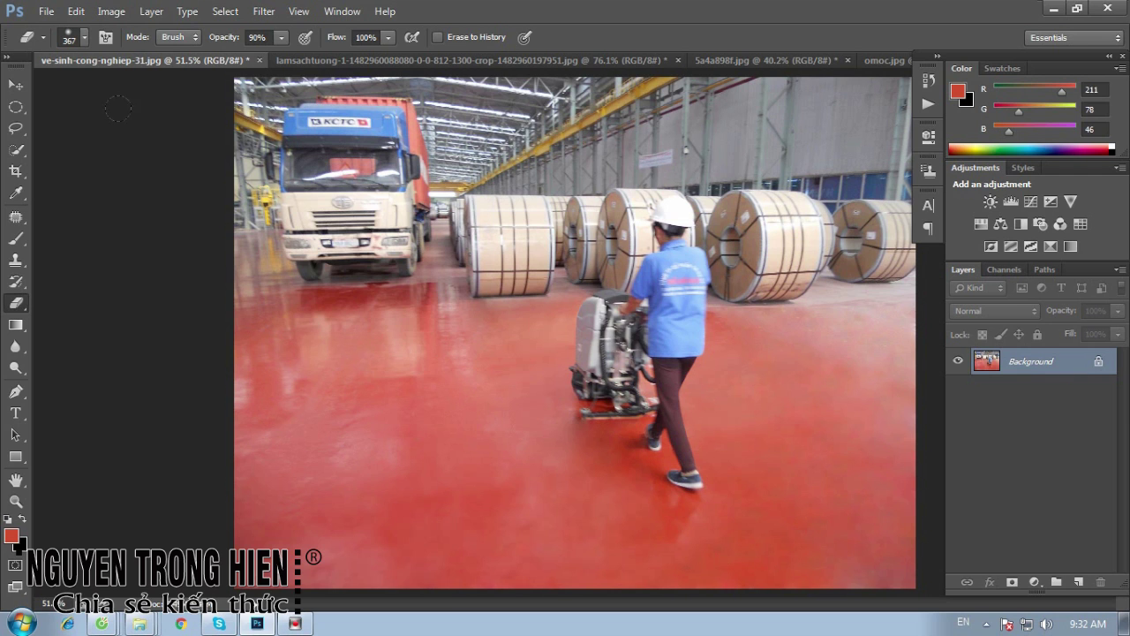
key(ctrl+a)
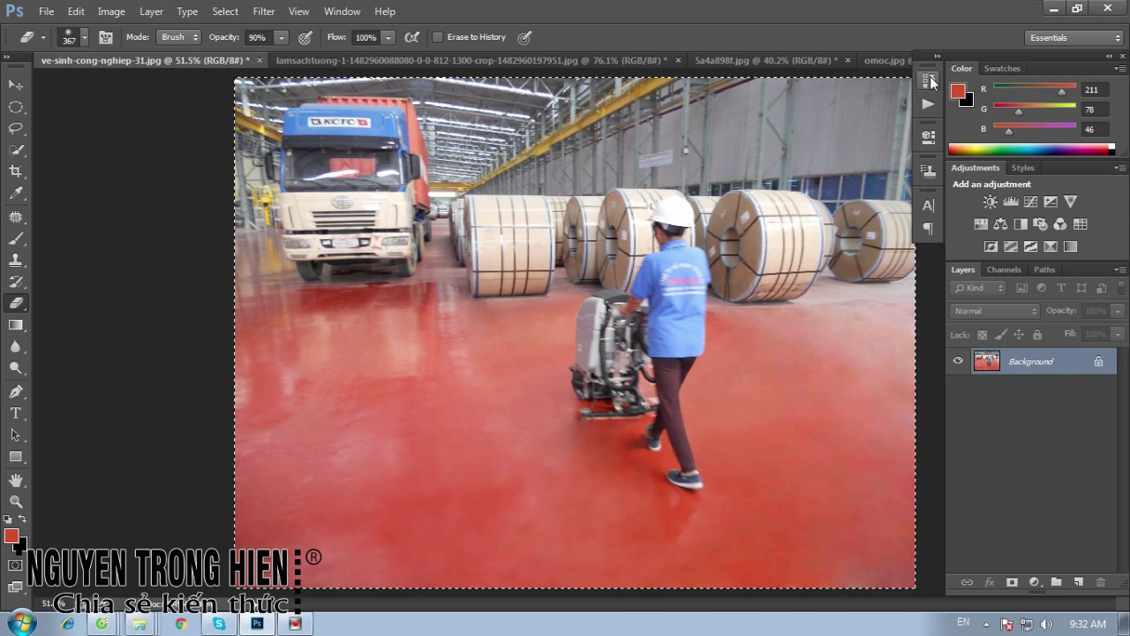
Revert to the original History snapshot and paste the cleaned floor as Layer 1
click(929, 81)
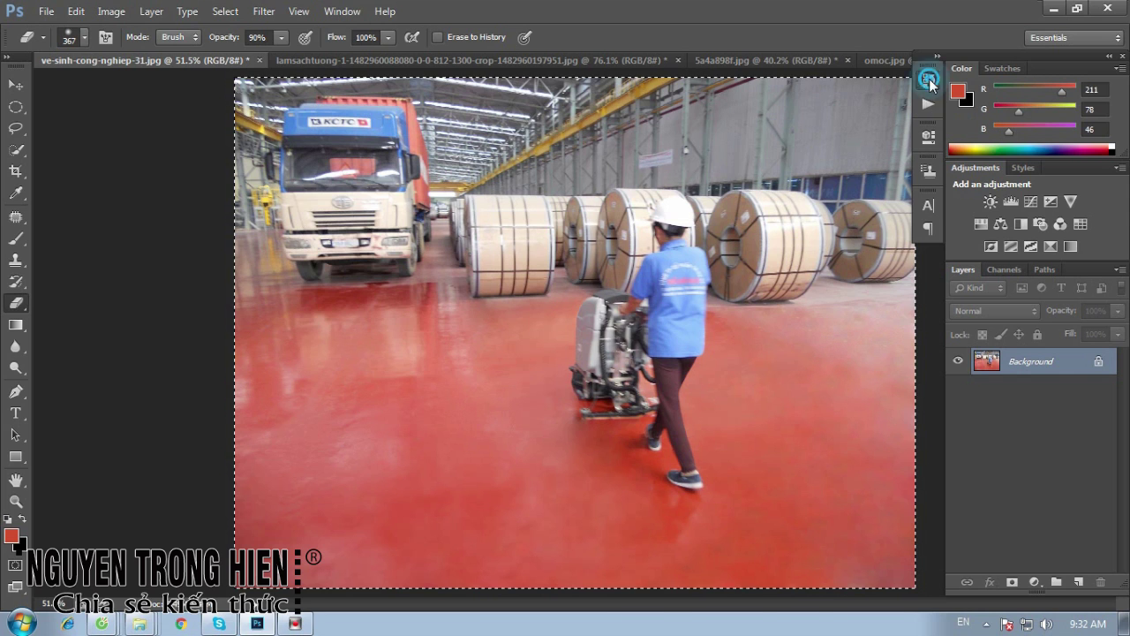
drag(912, 250, 912, 95)
click(861, 90)
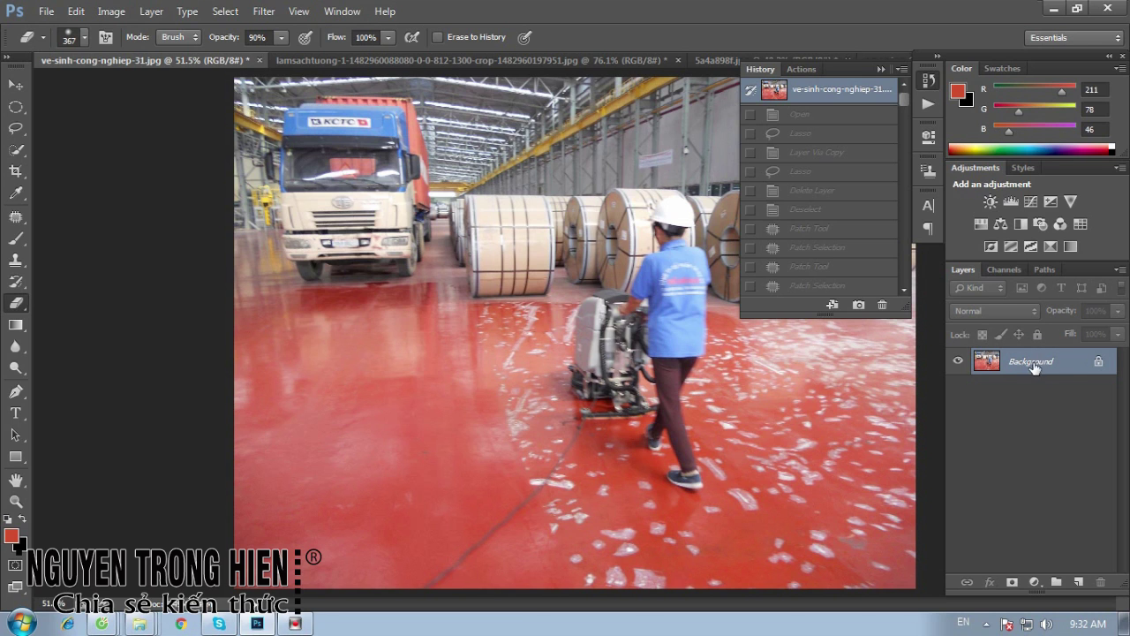
drag(1039, 357, 1041, 363)
key(ctrl+v)
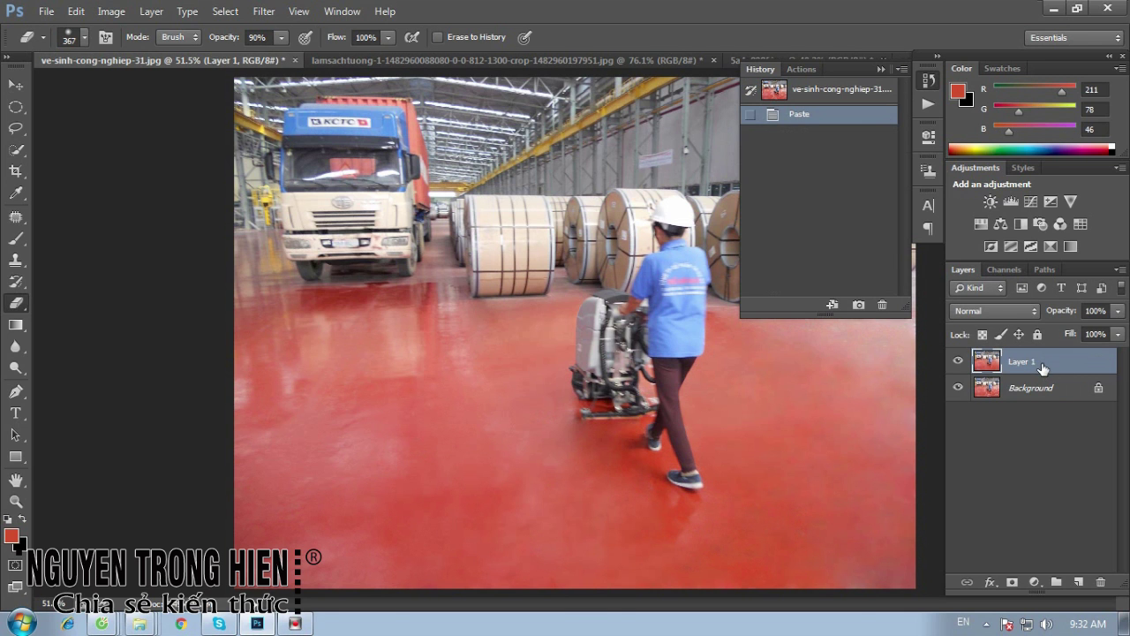
click(929, 81)
Toggle Layer 1's visibility repeatedly to compare the cleaned floor with the original
click(958, 361)
click(959, 361)
click(959, 361)
click(959, 362)
click(959, 361)
click(959, 361)
click(958, 361)
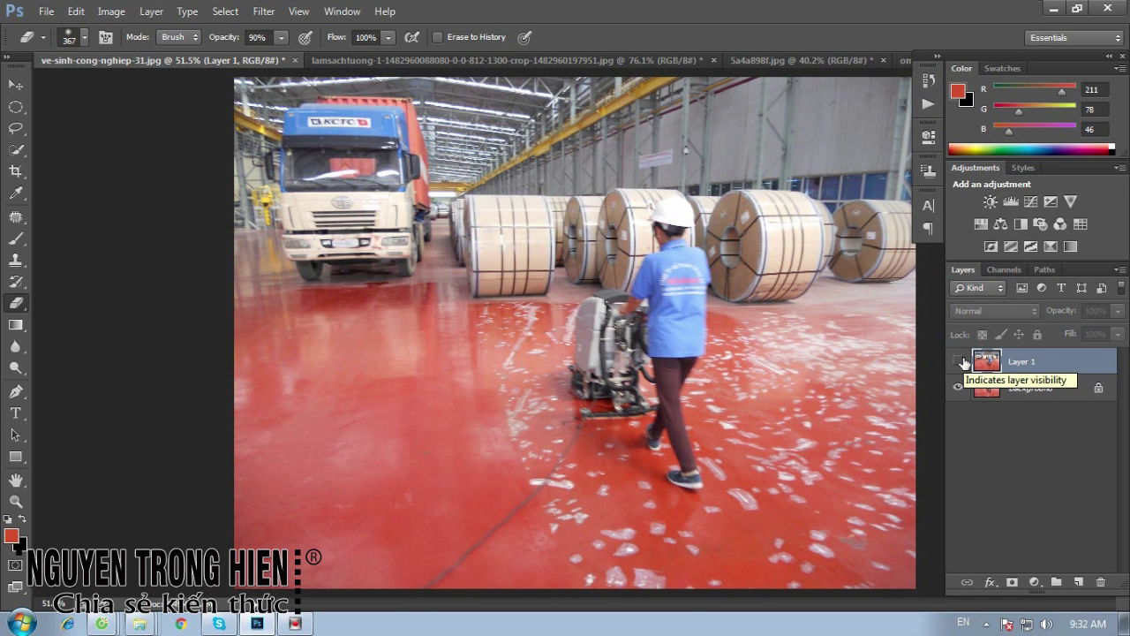
click(959, 361)
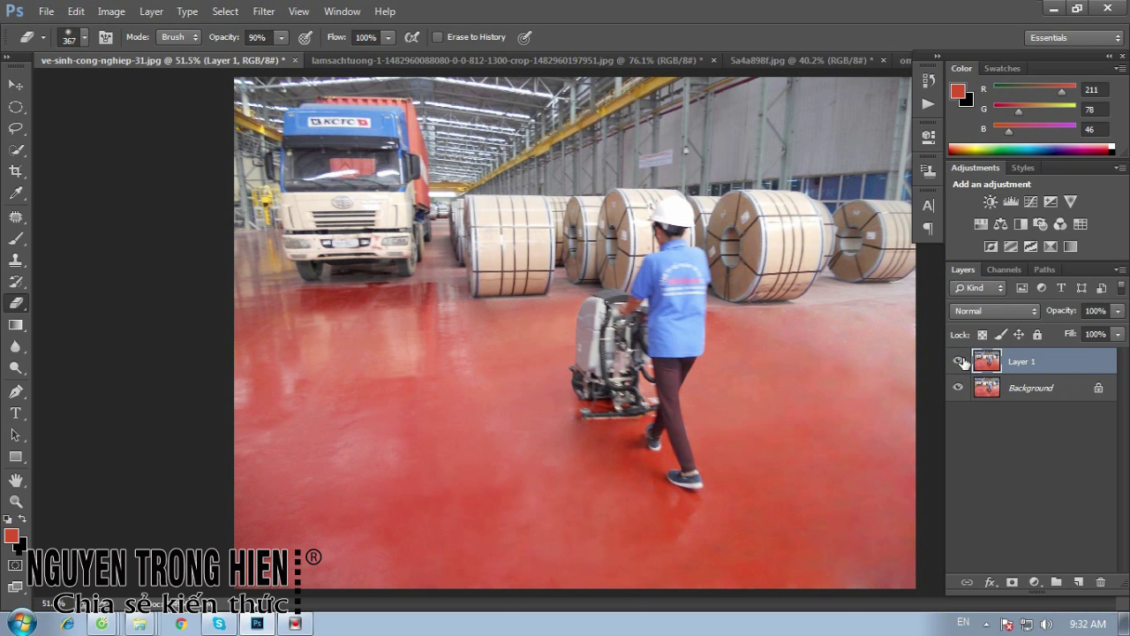
click(958, 361)
click(958, 361)
Zoom in on the worker's legs and machine, toggling Layer 1 to compare before and after
key(z)
drag(517, 344, 841, 491)
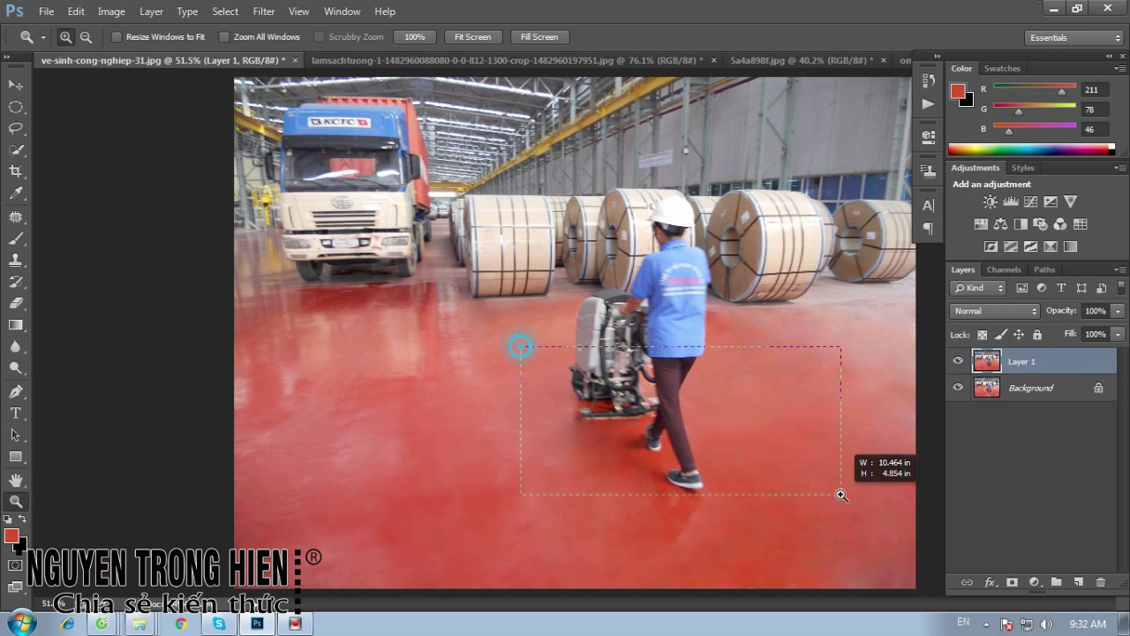
click(959, 361)
click(959, 361)
click(959, 361)
click(959, 361)
key(ctrl+minus)
key(ctrl+minus)
click(959, 361)
click(959, 361)
drag(320, 177, 609, 353)
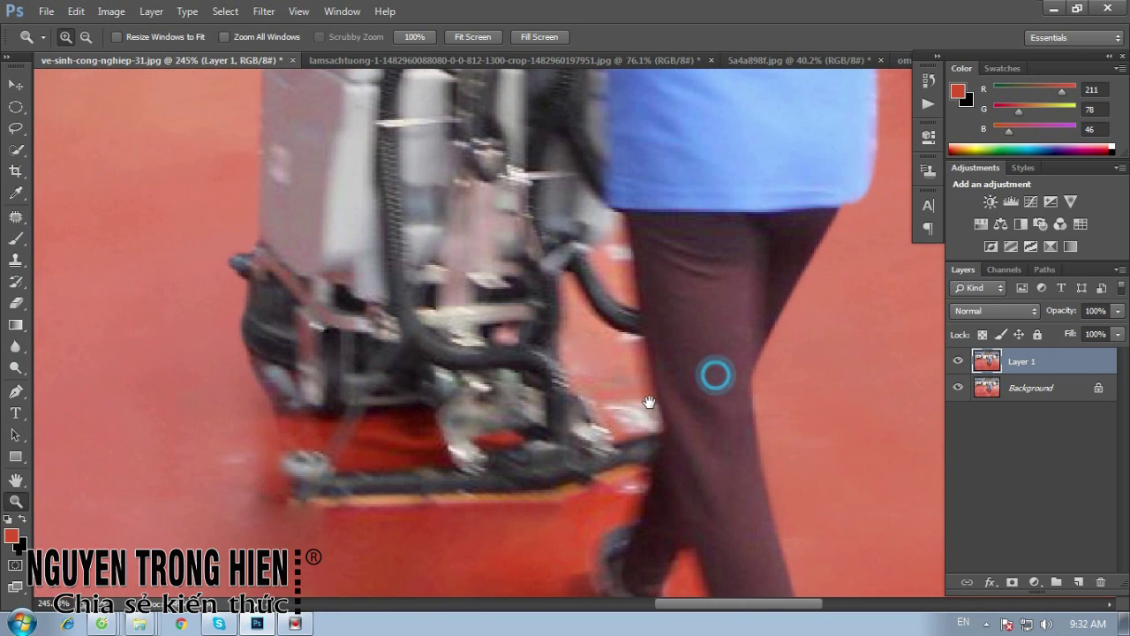
Trace a Pen path around the white smear beside the leg and make it a selection
key(p)
click(646, 338)
click(663, 432)
drag(616, 441, 584, 395)
click(566, 330)
click(567, 287)
drag(646, 338, 674, 338)
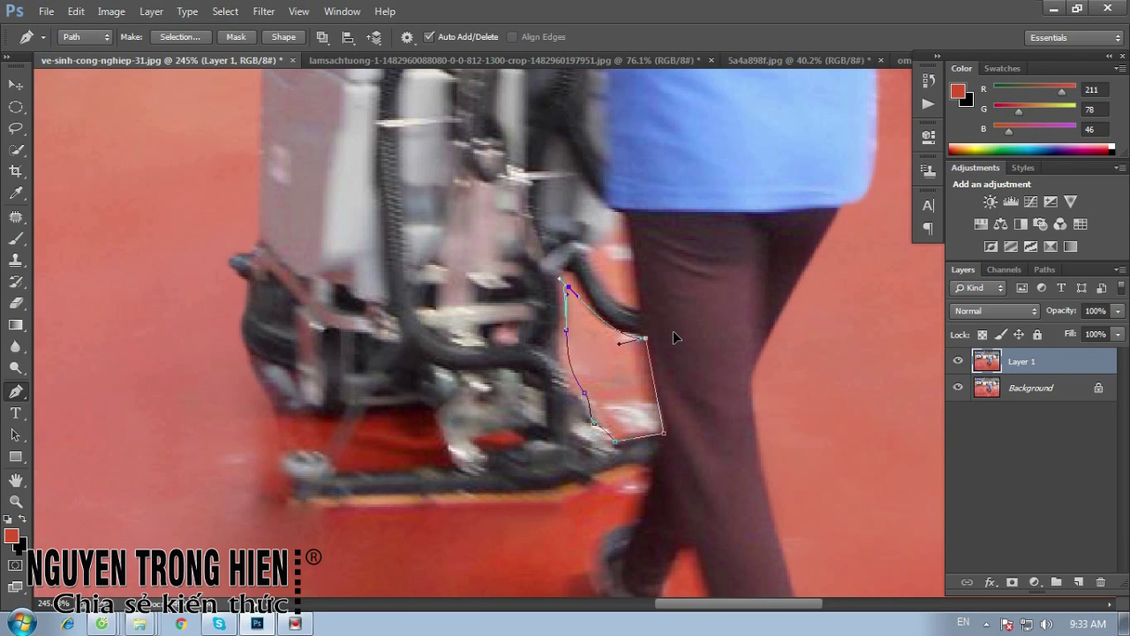
right_click(634, 371)
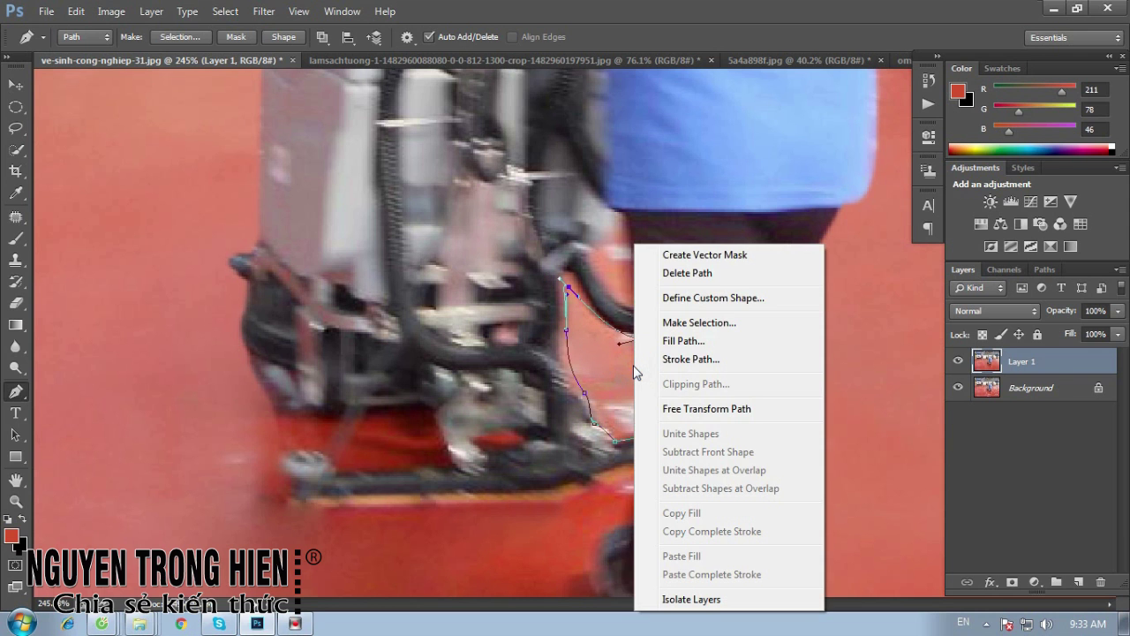
click(689, 323)
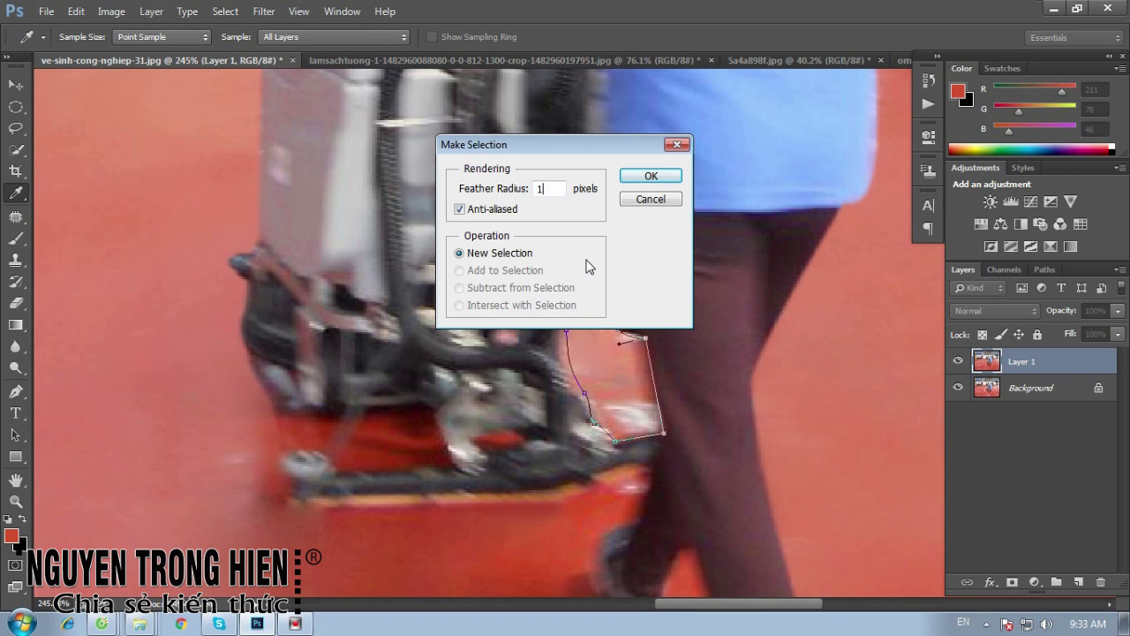
key(Return)
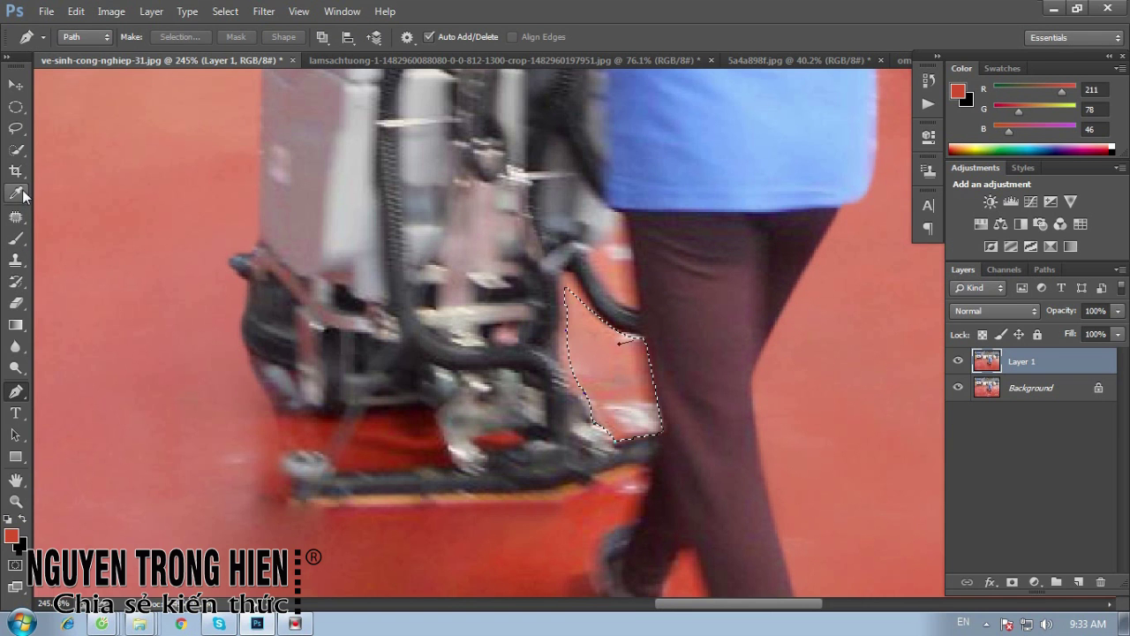
Clone orange floor over the smear with a 76 px Clone Stamp, deselect, and switch to the wall photo
click(15, 259)
click(89, 259)
right_click(863, 379)
drag(980, 419, 1007, 419)
text(76)
key(Return)
drag(631, 382, 649, 428)
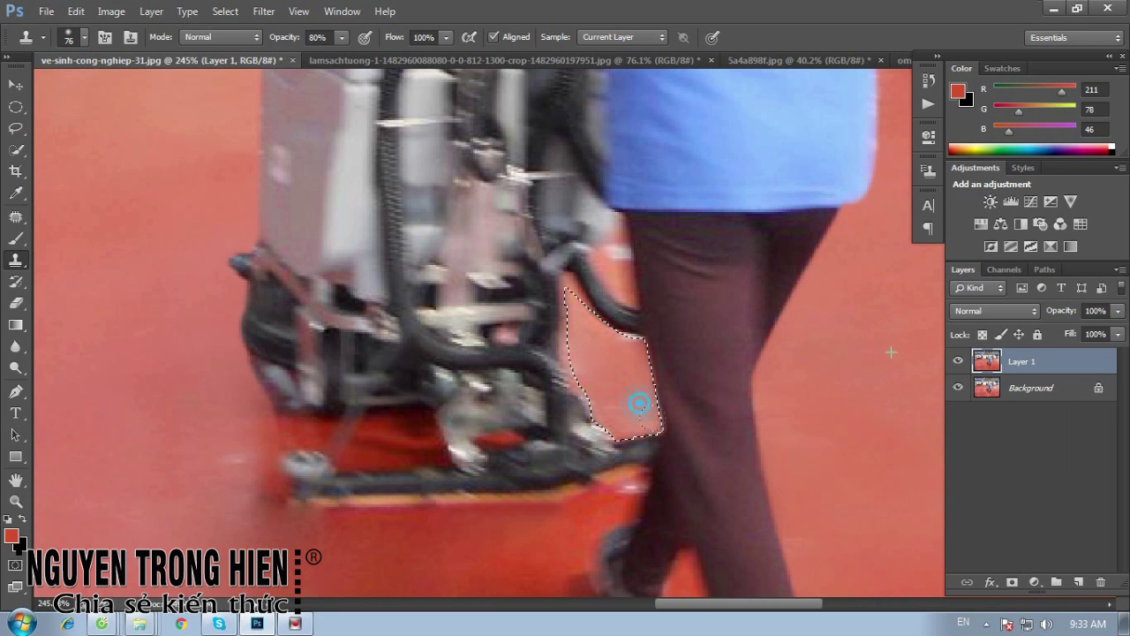
drag(578, 304, 615, 320)
key(ctrl+d)
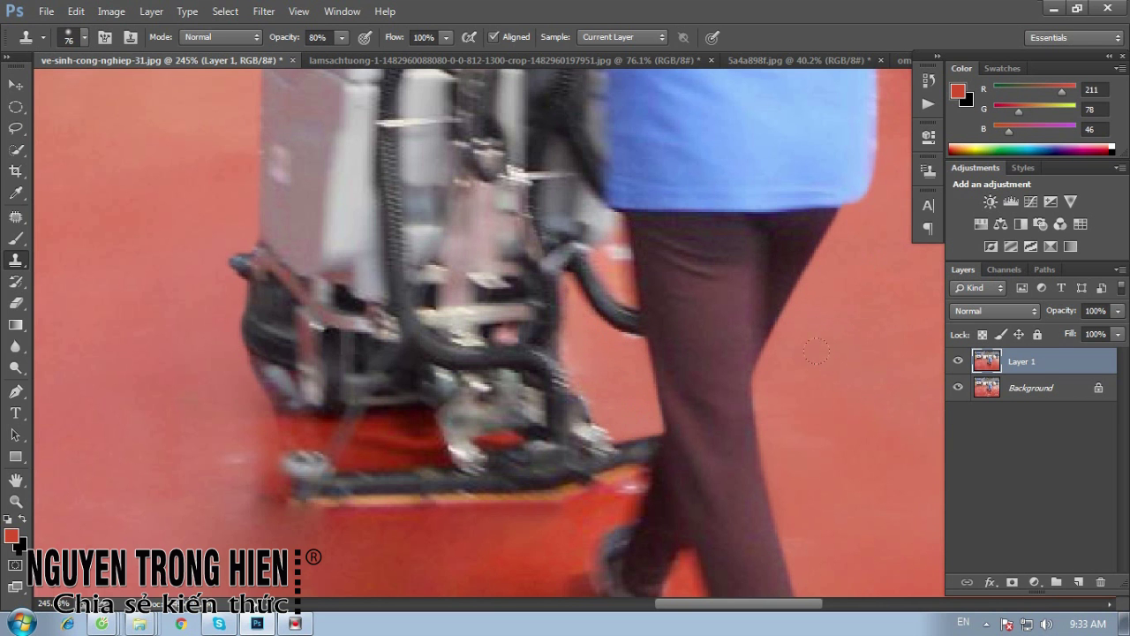
key(ctrl+0)
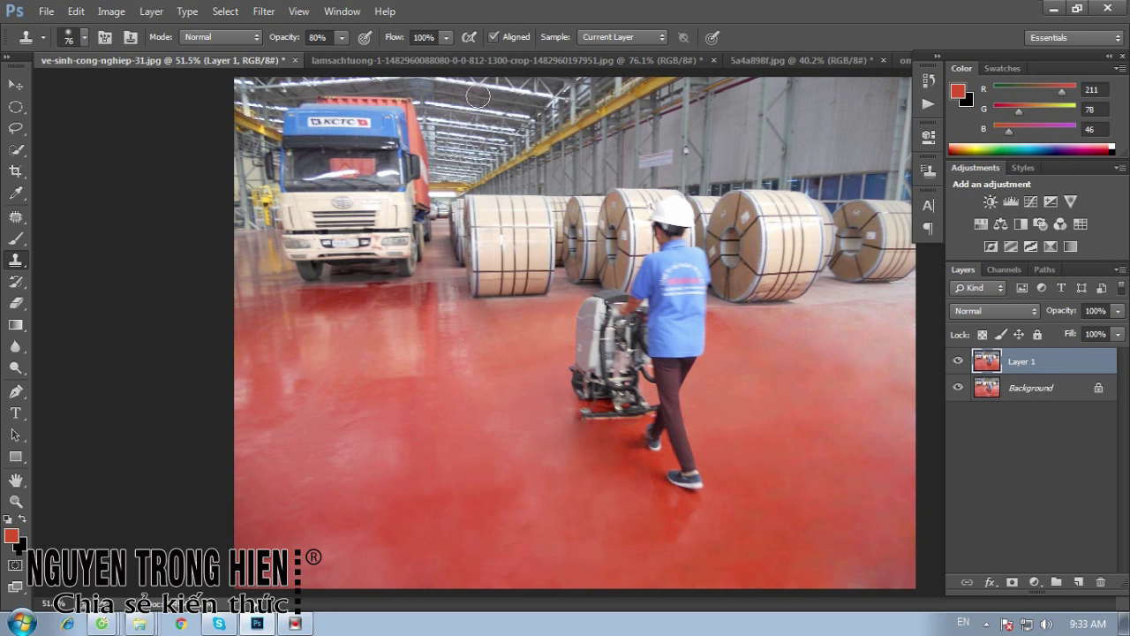
click(506, 62)
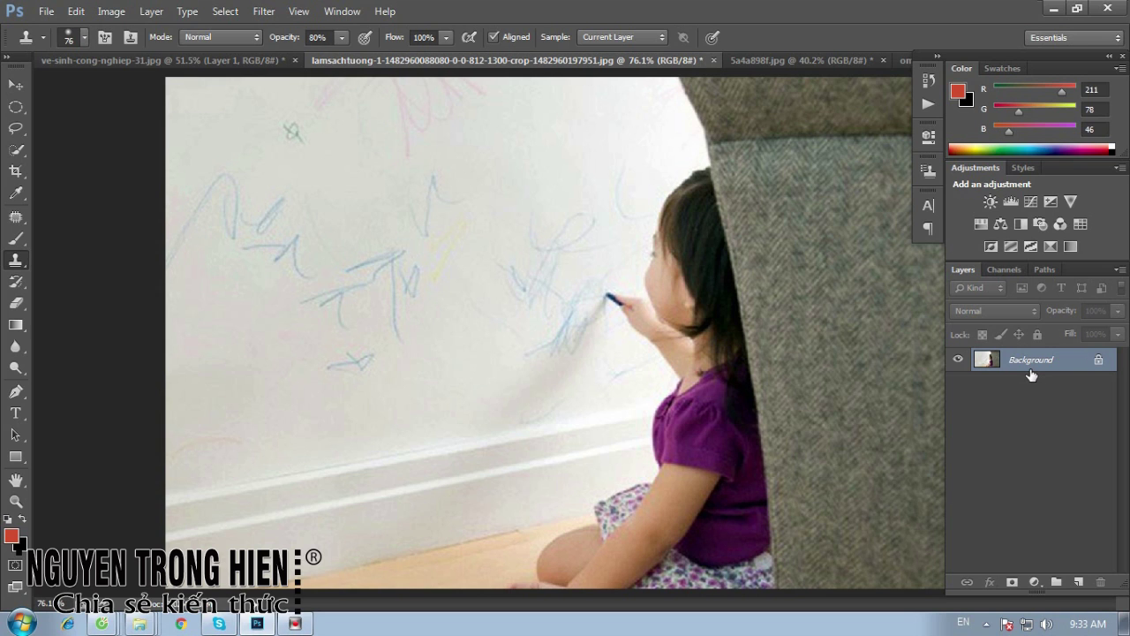
Lasso the crayon-scribbled wall area beside the girl
right_click(16, 130)
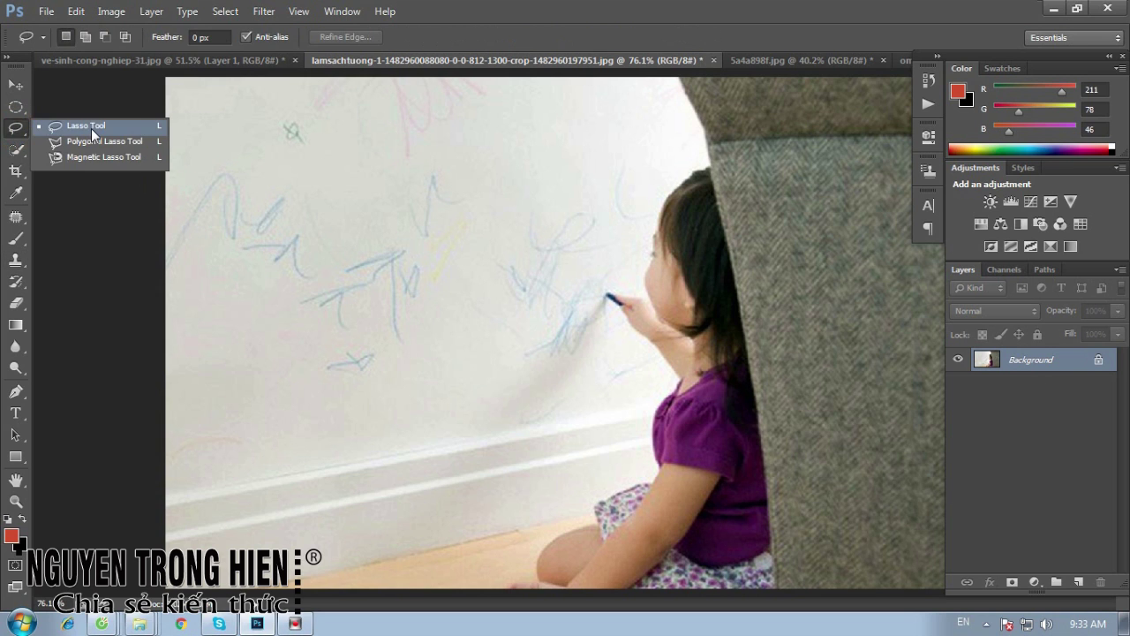
click(91, 128)
mouse_move(669, 80)
mouse_down()
mouse_move(601, 305)
mouse_move(607, 408)
mouse_move(504, 442)
mouse_move(93, 431)
mouse_move(80, 76)
mouse_move(604, 43)
mouse_move(618, 53)
mouse_up()
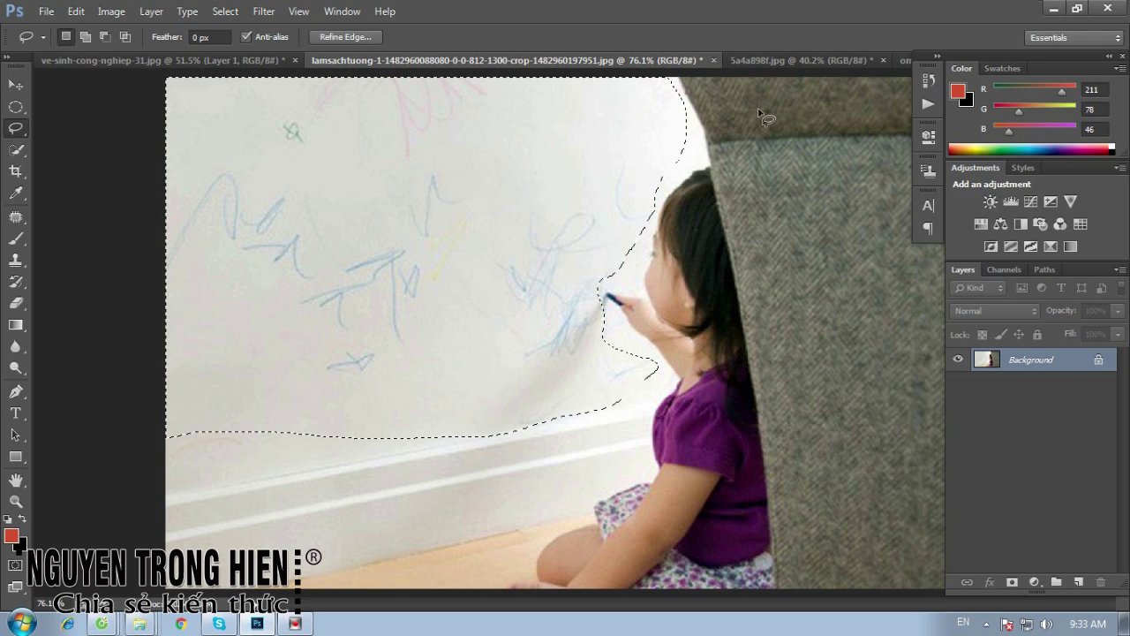
Copy the selected wall onto a new Layer 1 with Layer Via Copy and check it alone
click(152, 12)
mouse_move(234, 29)
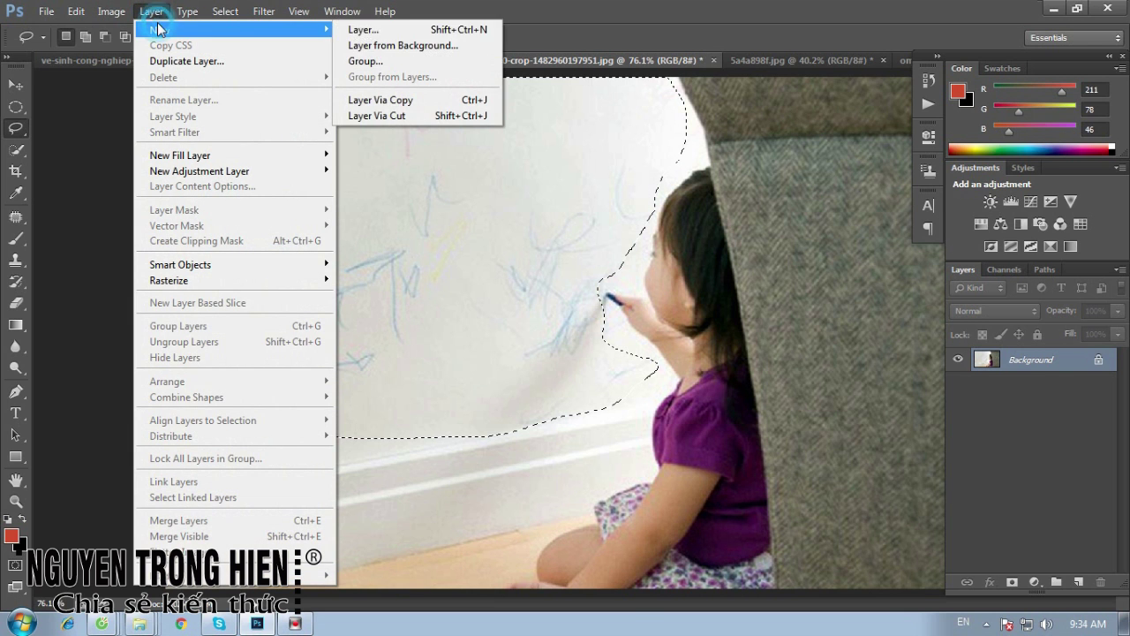
click(437, 102)
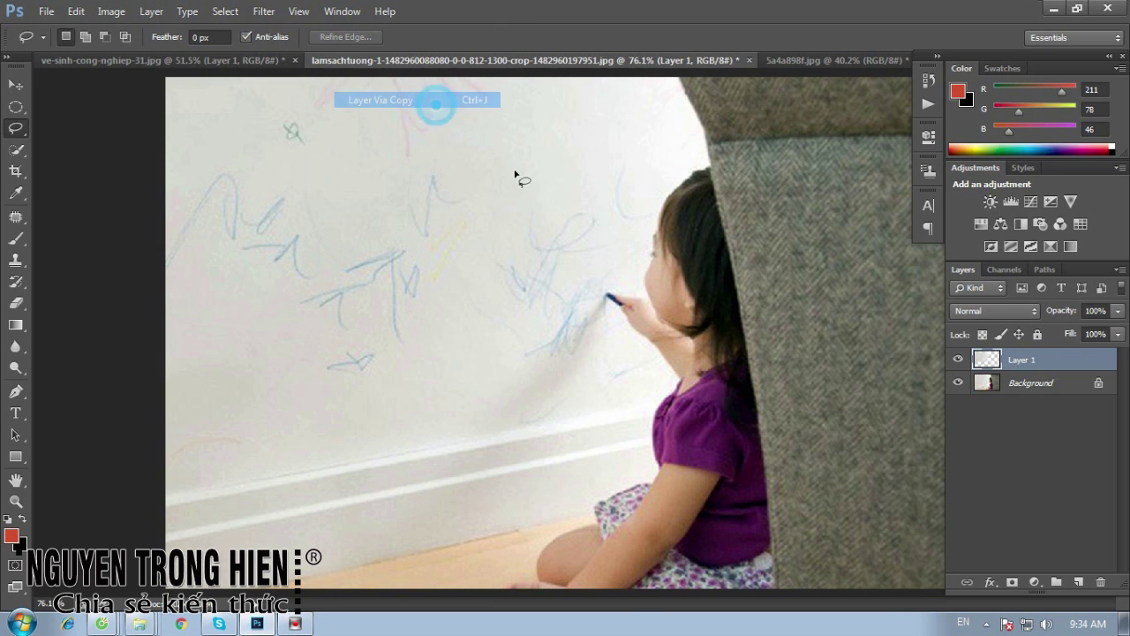
click(958, 383)
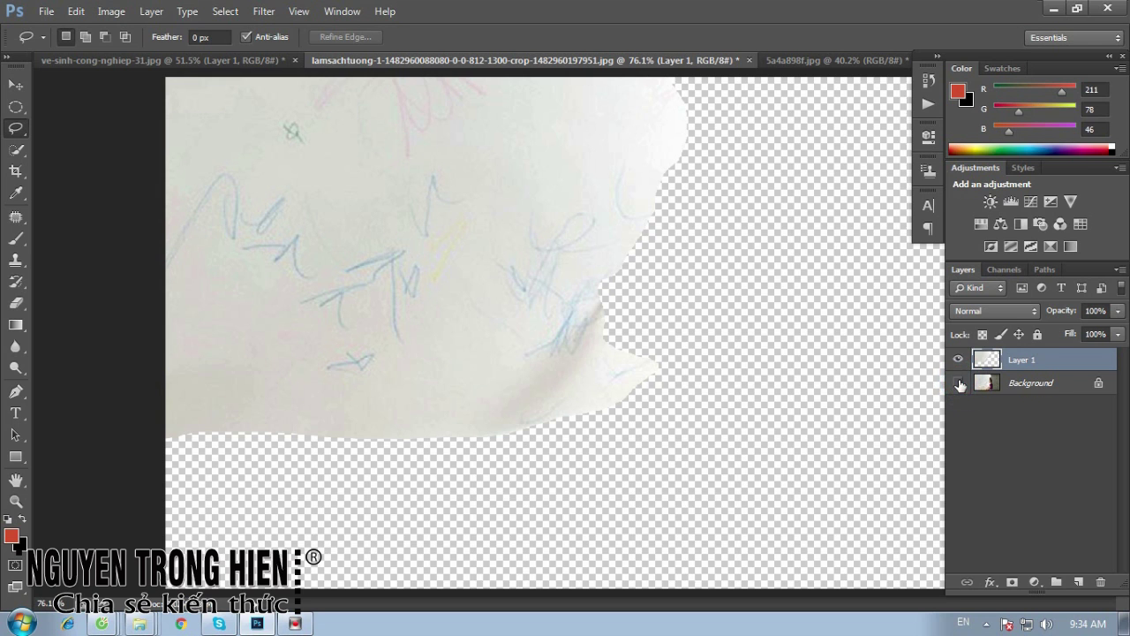
click(958, 382)
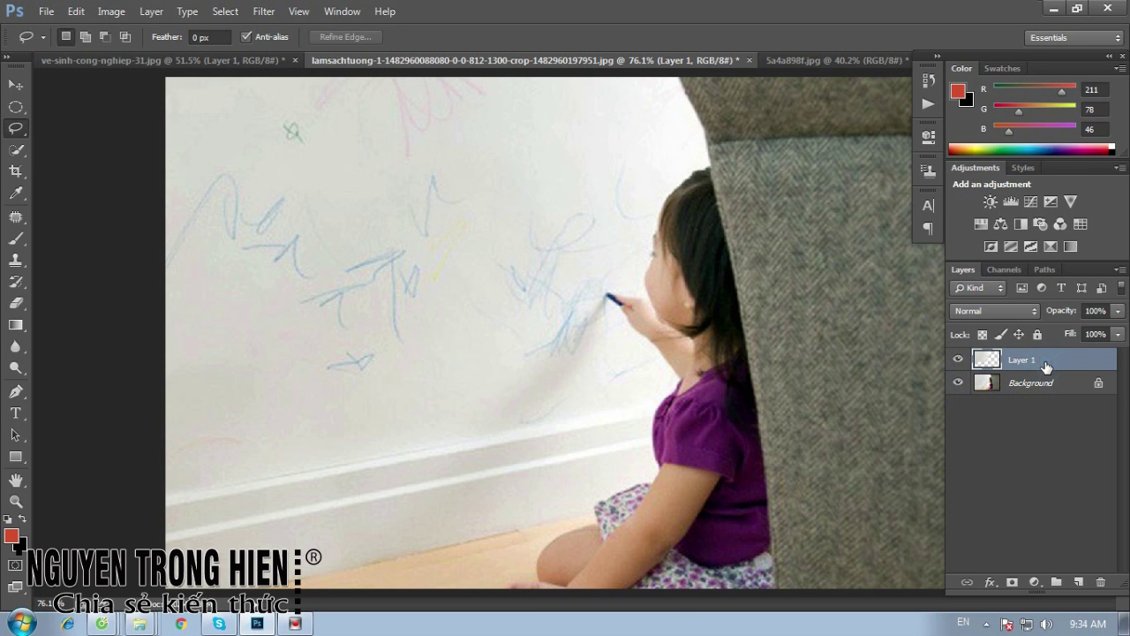
click(269, 14)
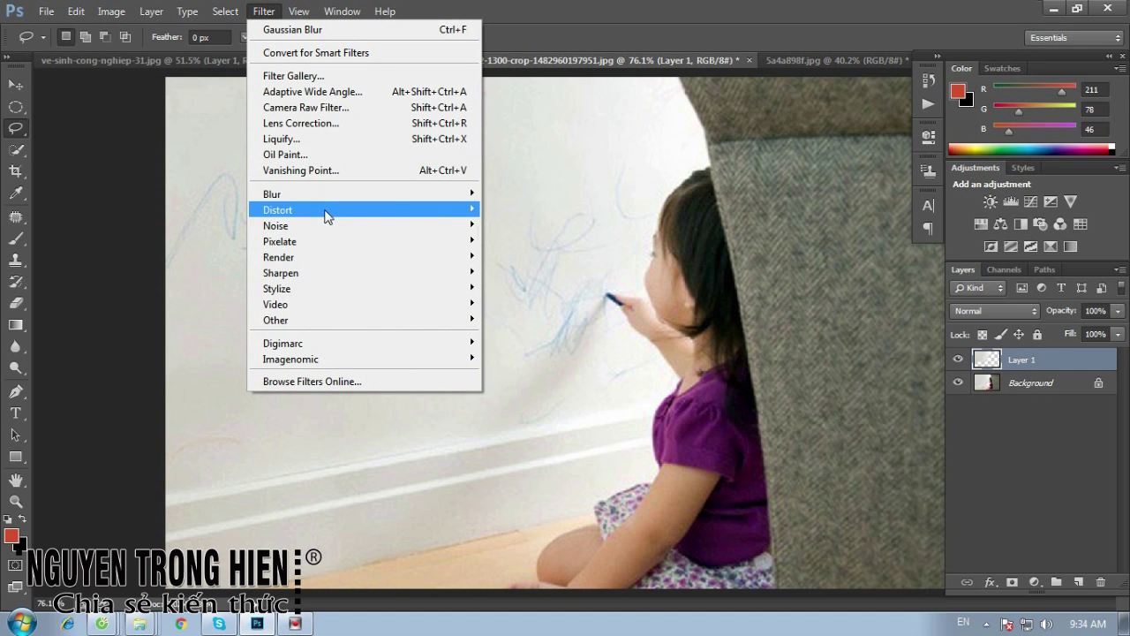
Open Dust & Scratches and raise the Radius to 65, previewing against the original
mouse_move(275, 226)
click(530, 257)
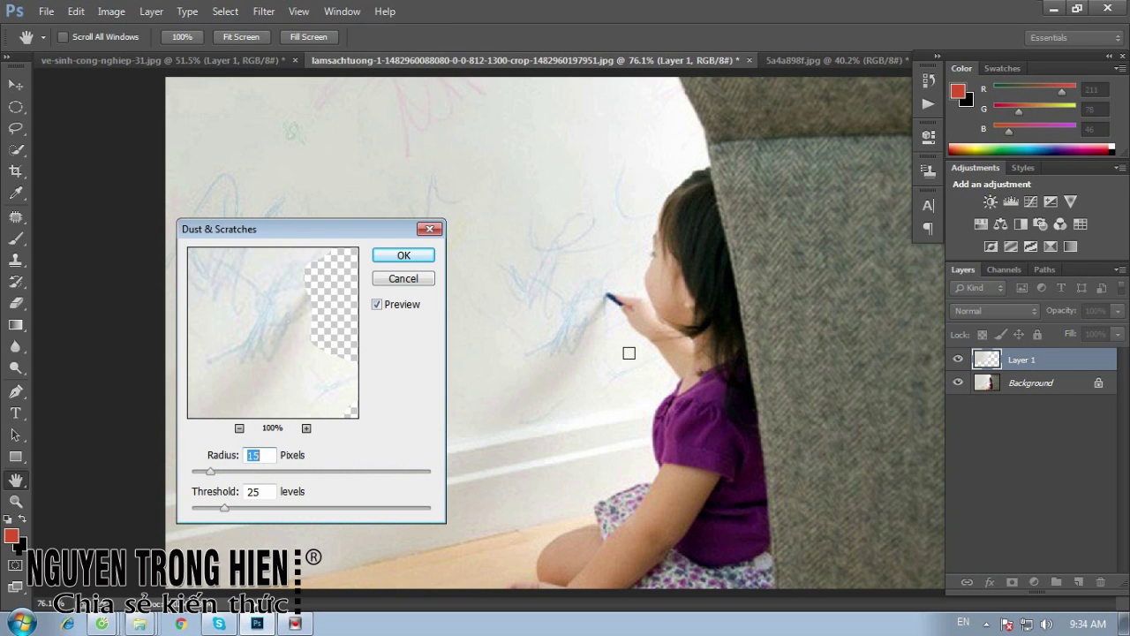
drag(315, 232, 778, 252)
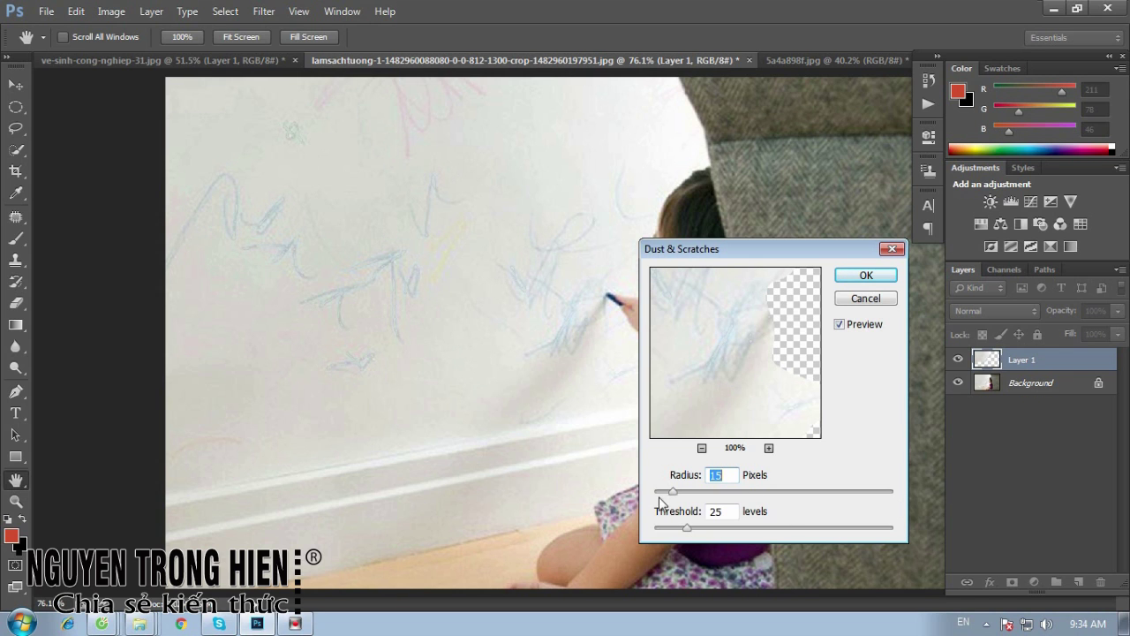
drag(673, 491, 698, 493)
drag(697, 492, 738, 492)
click(840, 325)
click(840, 324)
Lower the Dust & Scratches Threshold and toggle Preview repeatedly to compare the cleaned wall
drag(688, 527, 658, 531)
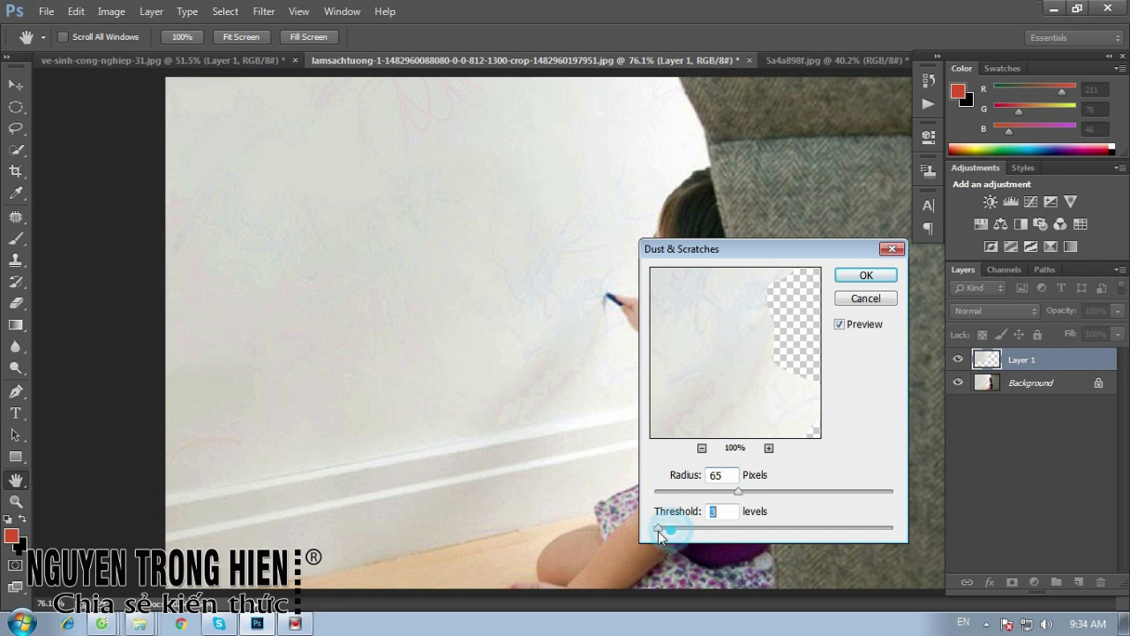
click(841, 324)
click(840, 324)
click(841, 324)
click(840, 324)
click(841, 324)
click(840, 324)
click(840, 324)
click(841, 324)
click(841, 324)
click(840, 324)
click(841, 324)
click(840, 324)
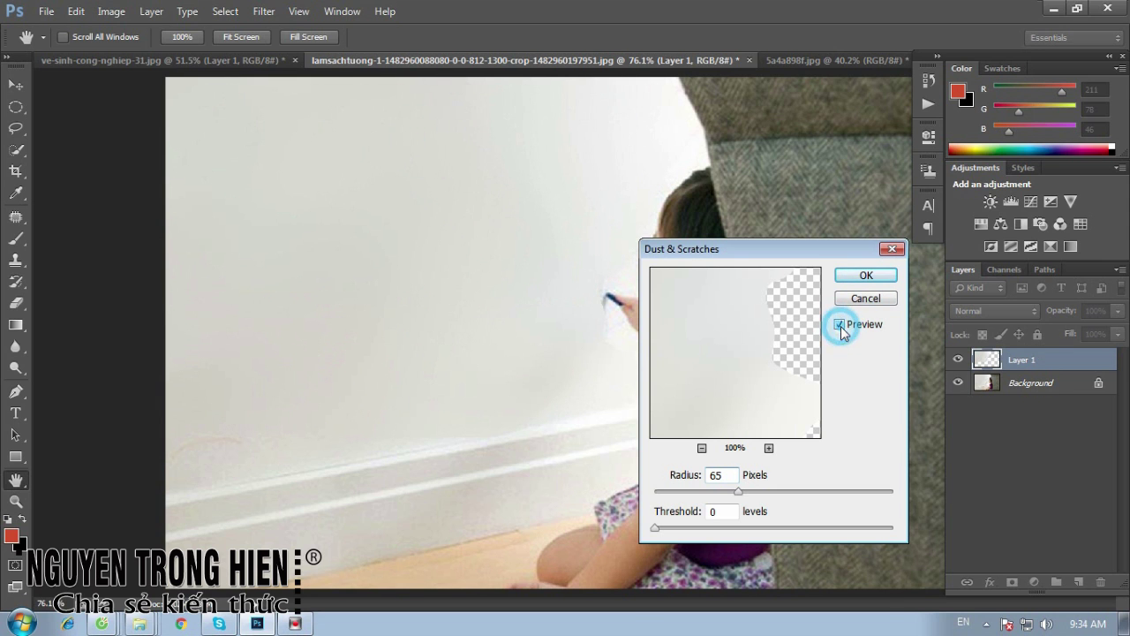
Apply the filter, zoom in on the girl's hand, and merge Layer 1 into the Background
click(866, 276)
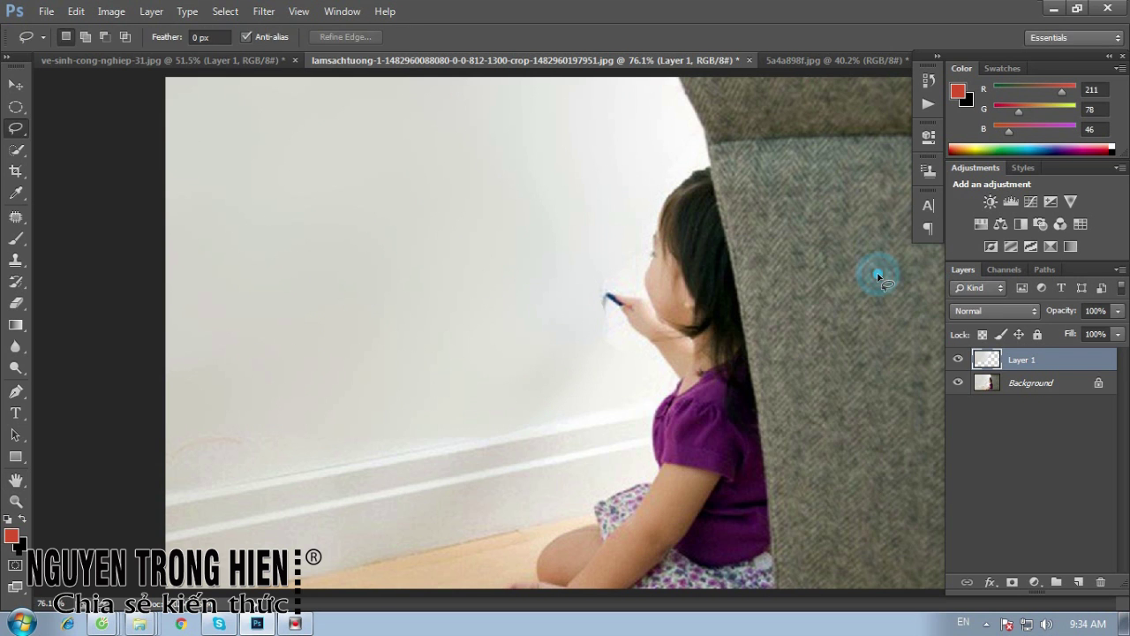
key(z)
drag(681, 412, 391, 199)
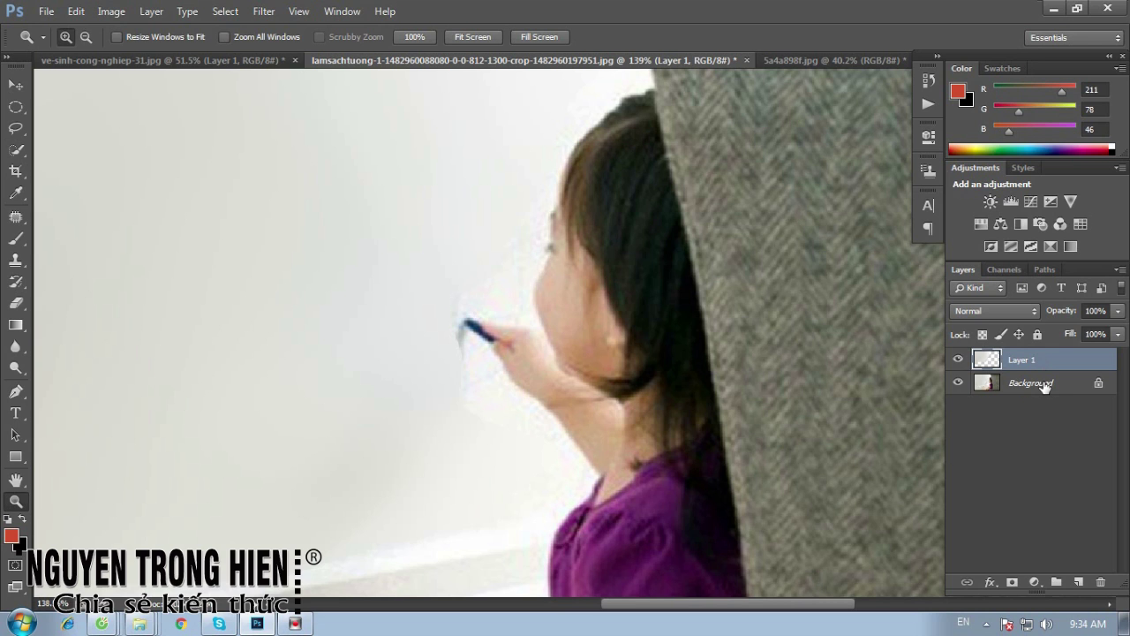
shift+click(1045, 385)
right_click(1043, 384)
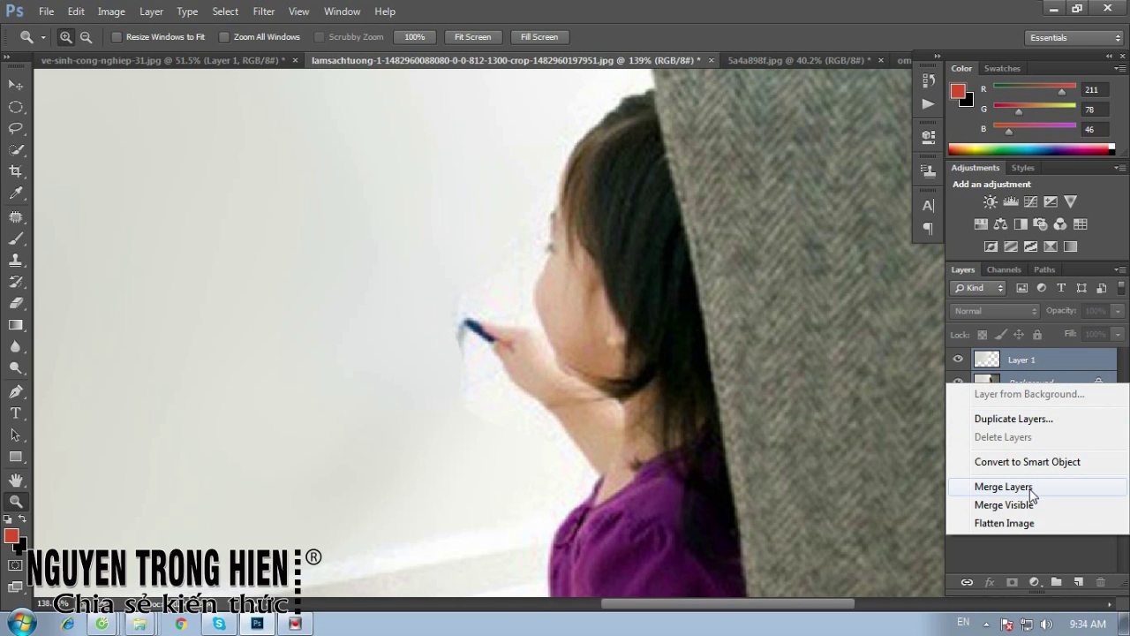
click(1006, 486)
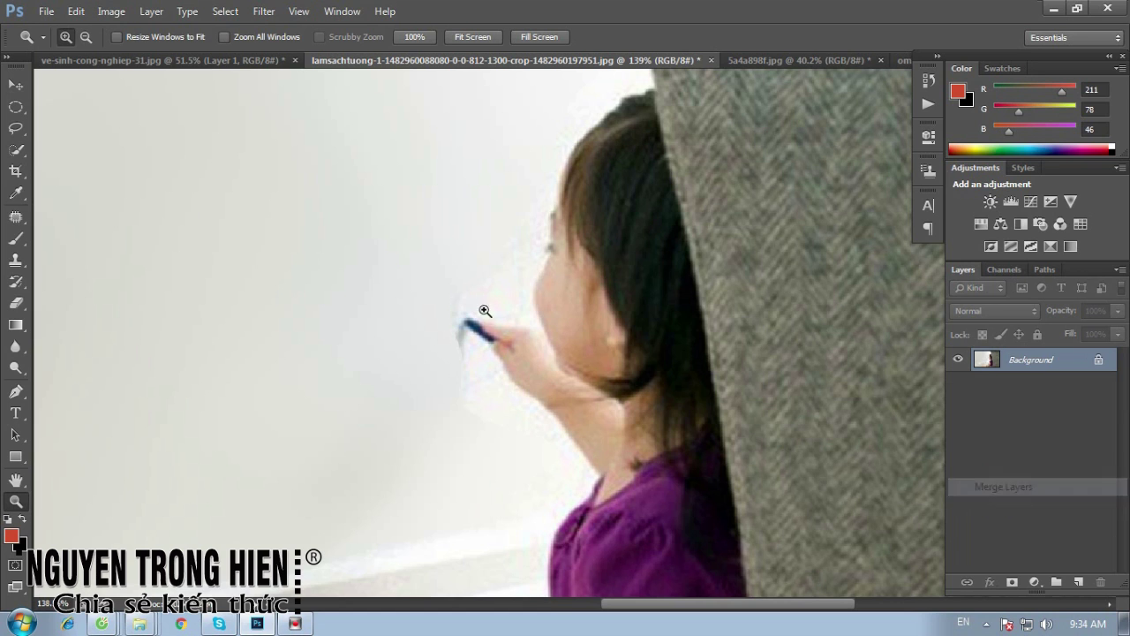
Clone sampled clean wall over the pencil with a 22 px Clone Stamp
click(16, 259)
click(82, 263)
right_click(171, 259)
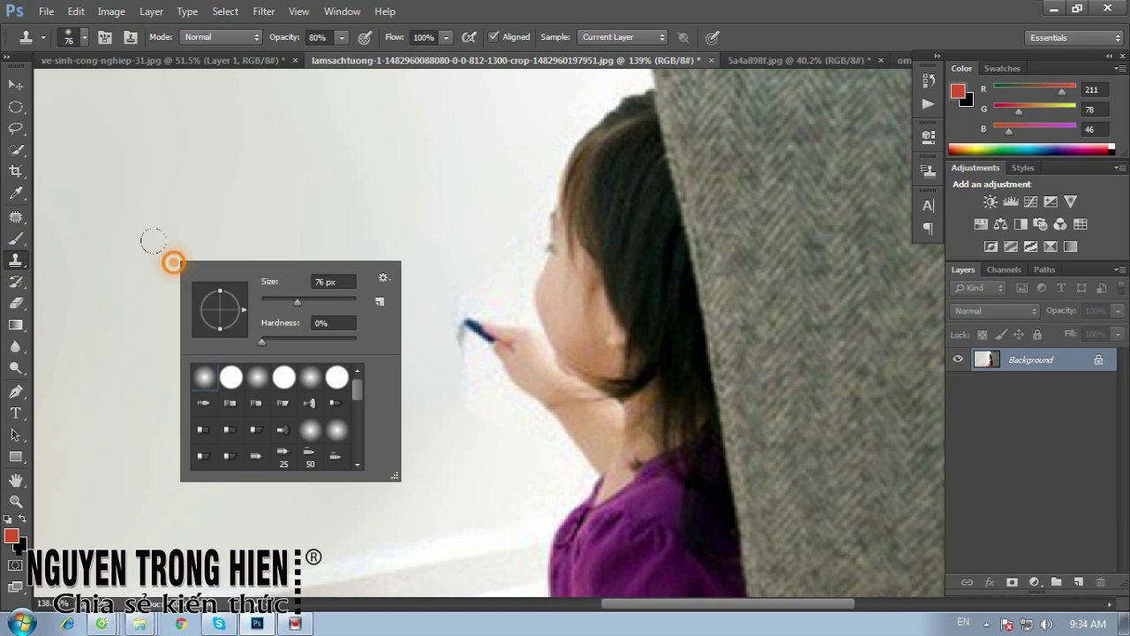
drag(283, 298, 270, 301)
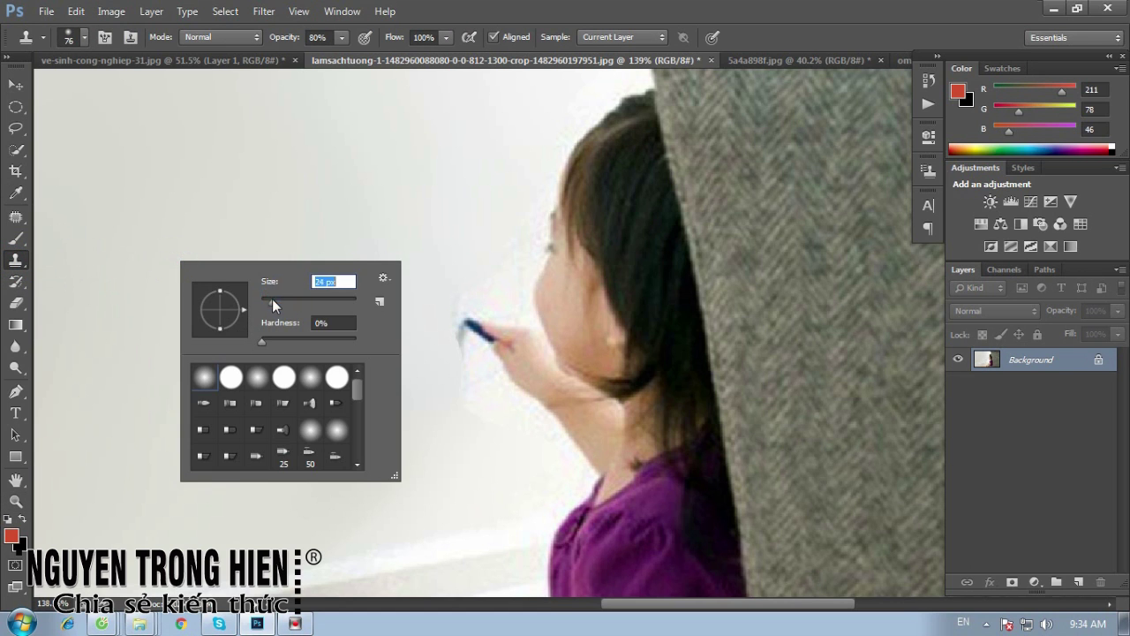
alt+click(397, 217)
drag(452, 331, 462, 361)
alt+click(424, 268)
drag(454, 297, 486, 378)
Clone more wall over the pencil tip and hand, and remove the faint pink mark lower left
click(450, 408)
click(346, 337)
alt+click(453, 251)
drag(468, 300, 463, 407)
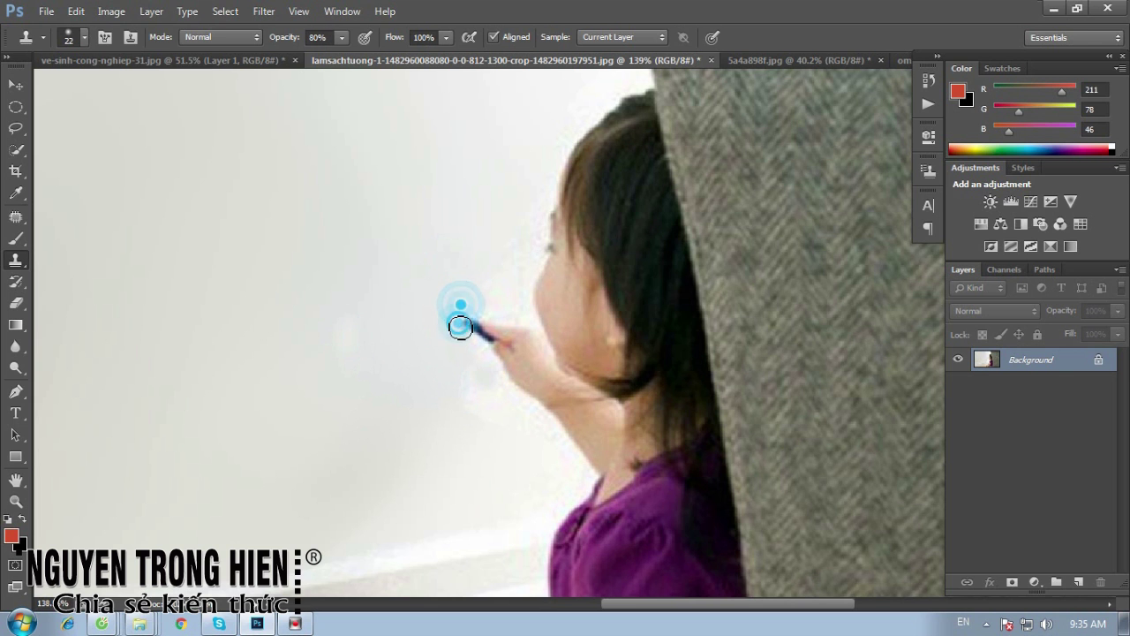
scroll(472, 440, down, 3)
scroll(473, 440, up, 1)
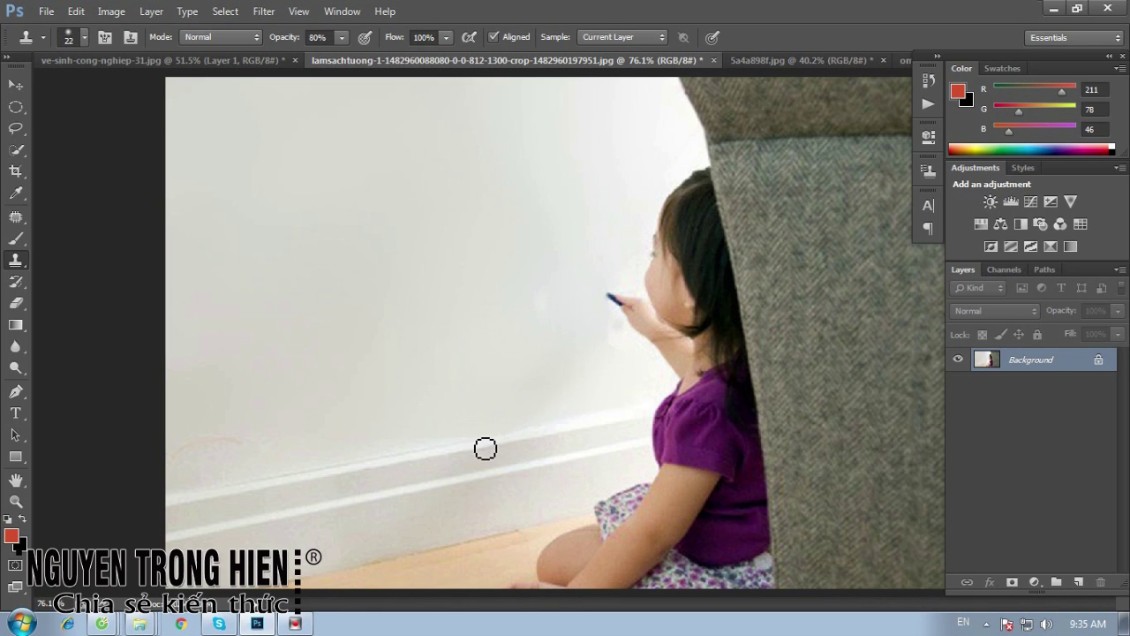
mouse_move(232, 436)
mouse_down()
mouse_move(176, 464)
mouse_move(176, 439)
mouse_up()
Try patching an area of wall with the Patch Tool, dismissing the no-pixels-selected warning
key(j)
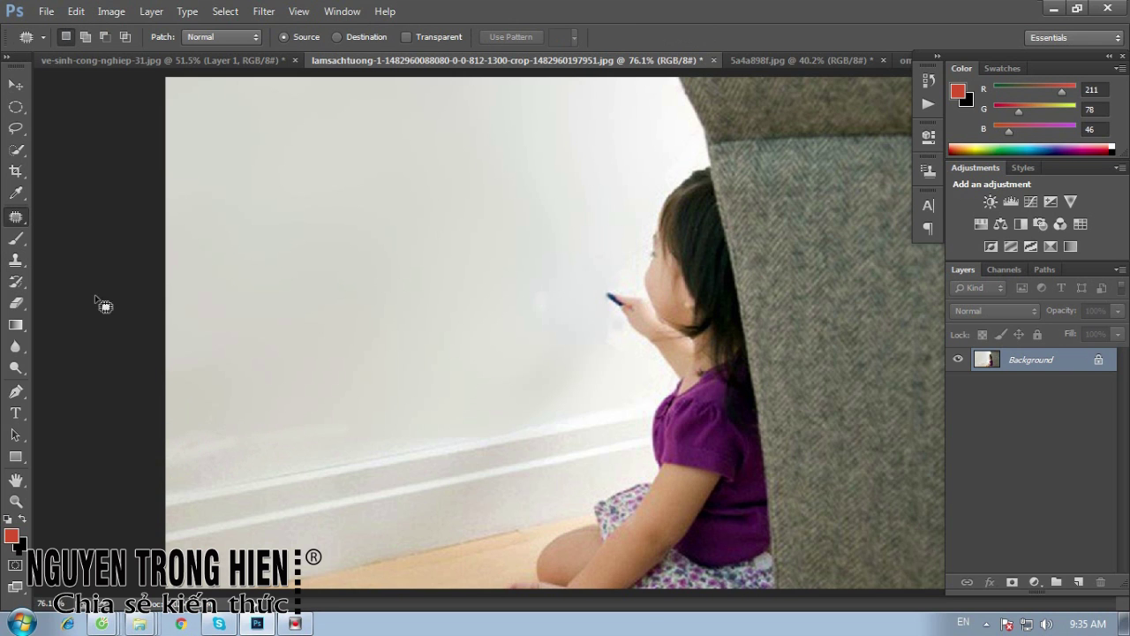
right_click(16, 216)
click(91, 250)
mouse_move(184, 416)
mouse_down()
mouse_move(243, 426)
mouse_move(260, 328)
mouse_up()
drag(336, 291, 365, 315)
click(436, 273)
key(Return)
Copy the whole cleaned image, revert to the original History snapshot, and paste it as Layer 1
key(ctrl+a)
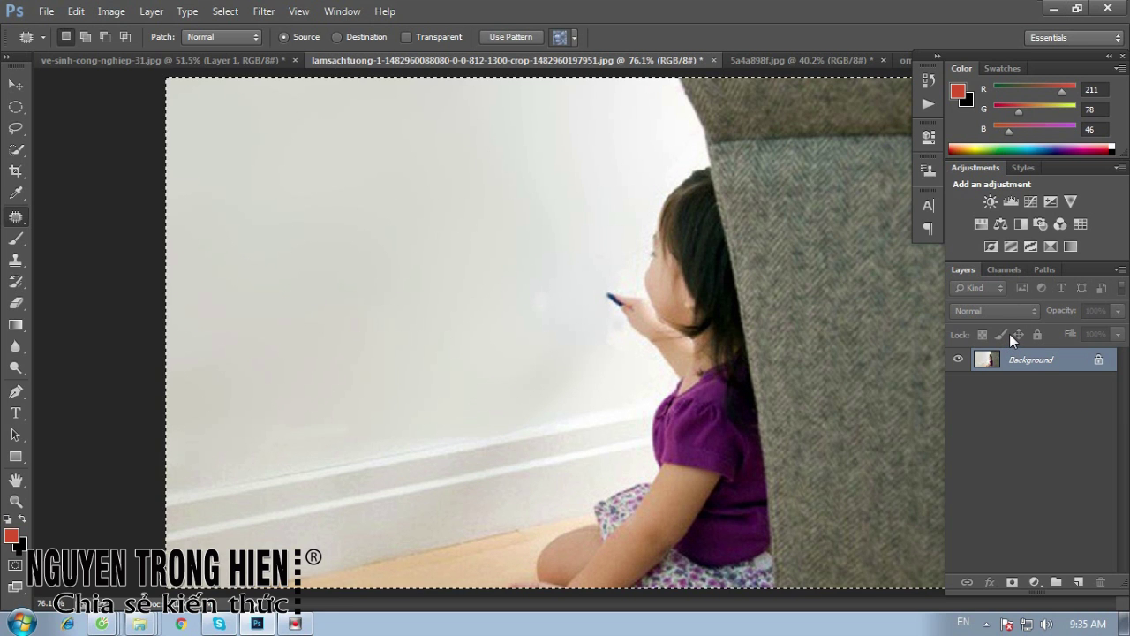
click(928, 78)
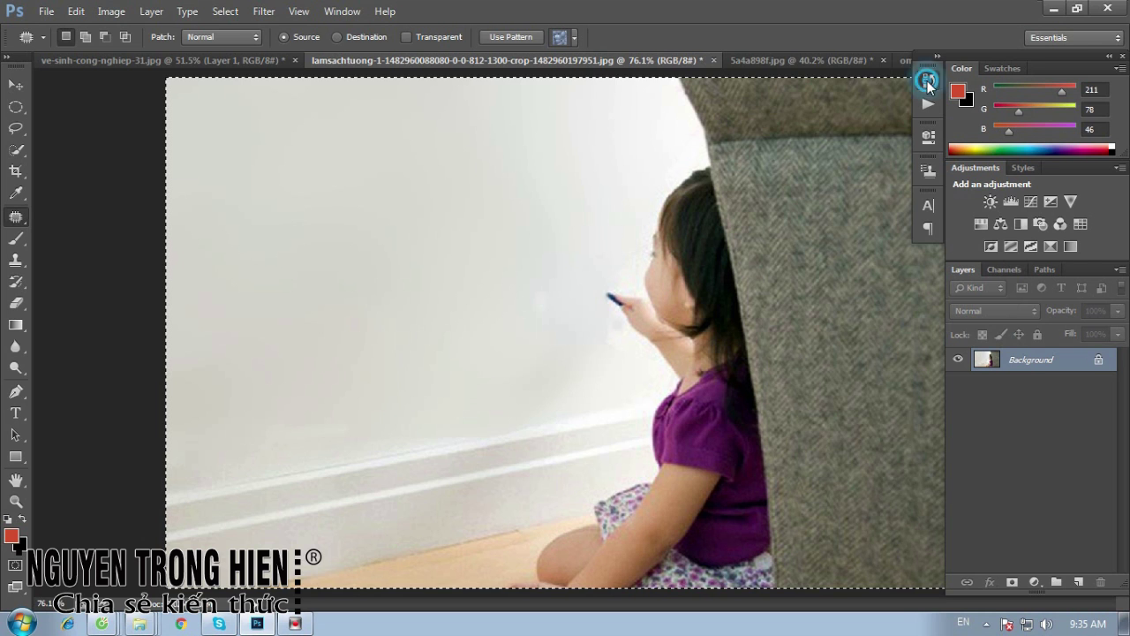
drag(910, 267, 912, 118)
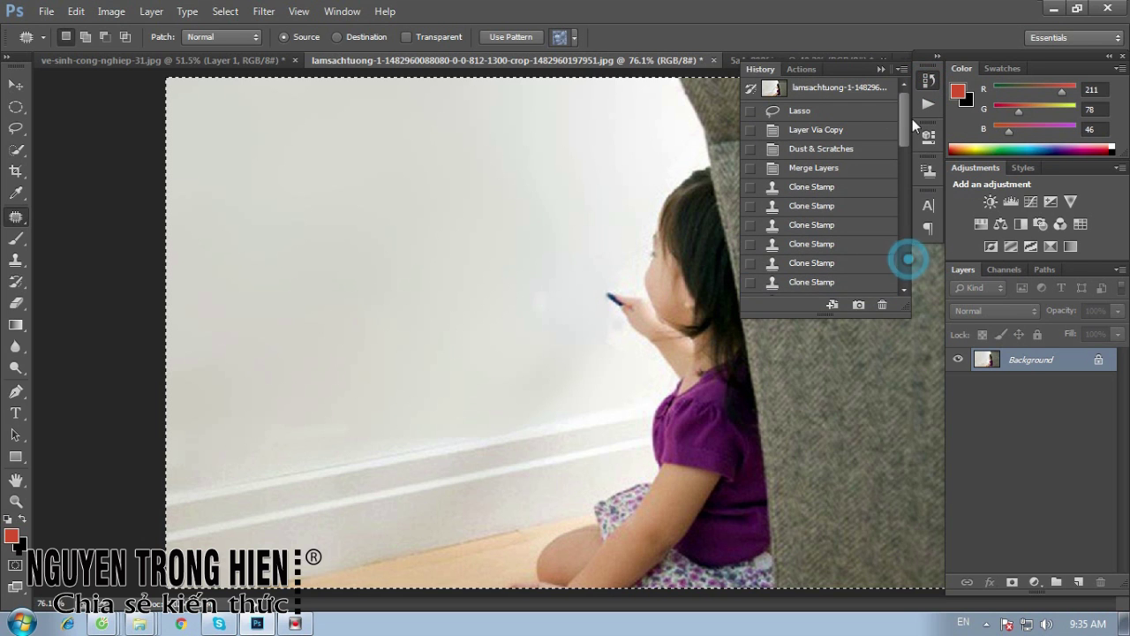
click(855, 90)
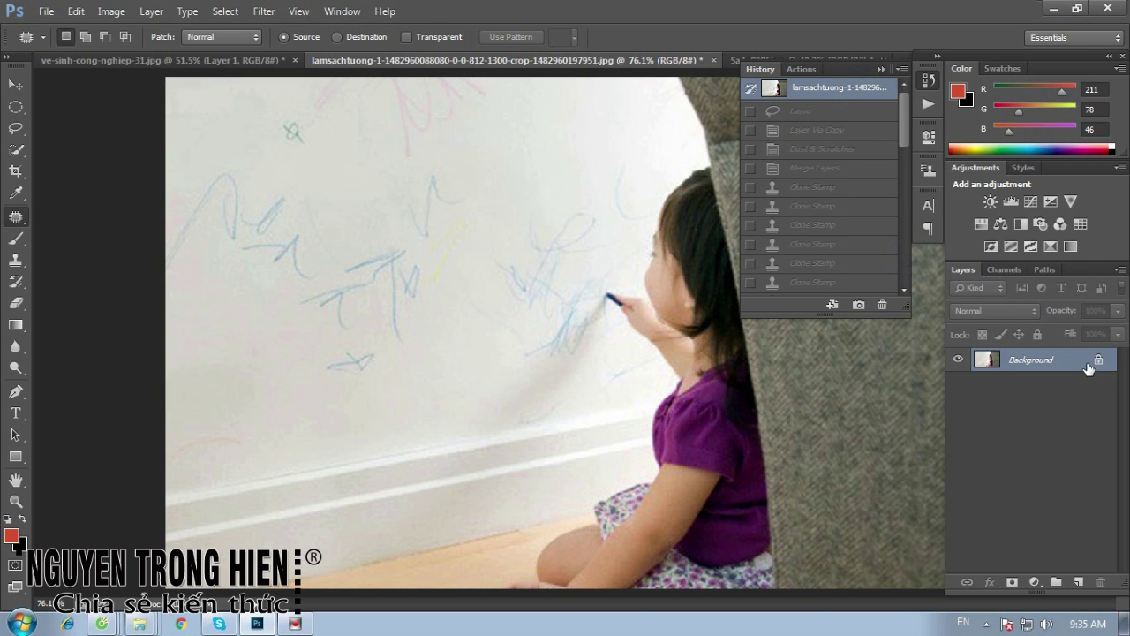
key(ctrl+v)
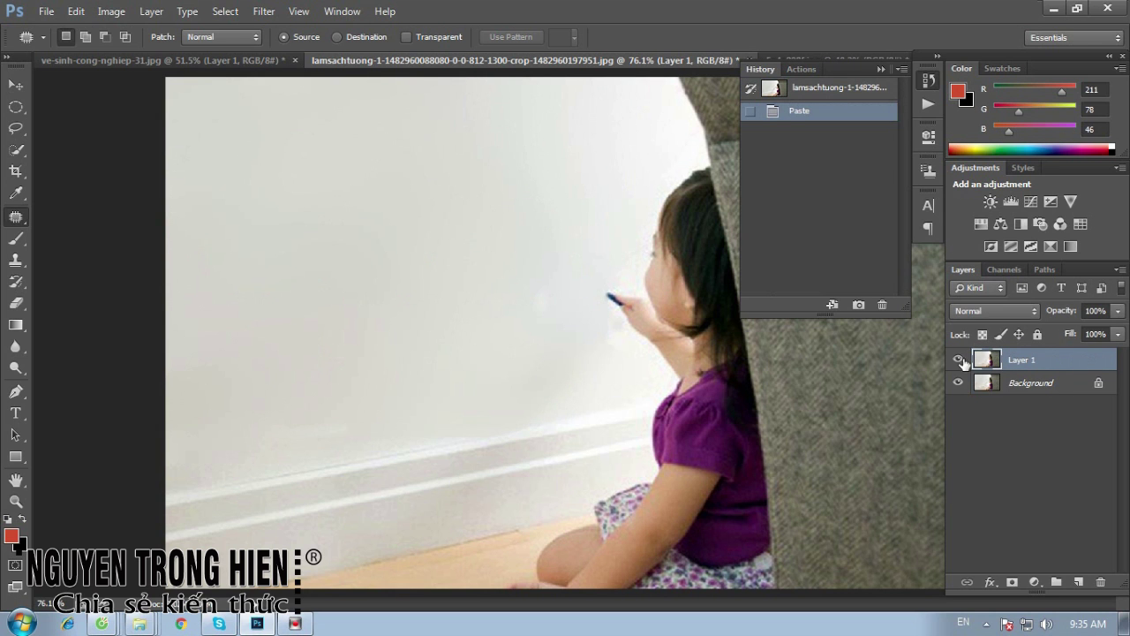
Toggle Layer 1 to compare cleaned and original walls, then switch to 5a4a898f.jpg
click(958, 359)
click(959, 359)
click(959, 359)
click(958, 359)
click(959, 359)
click(959, 359)
click(959, 359)
click(959, 359)
click(928, 83)
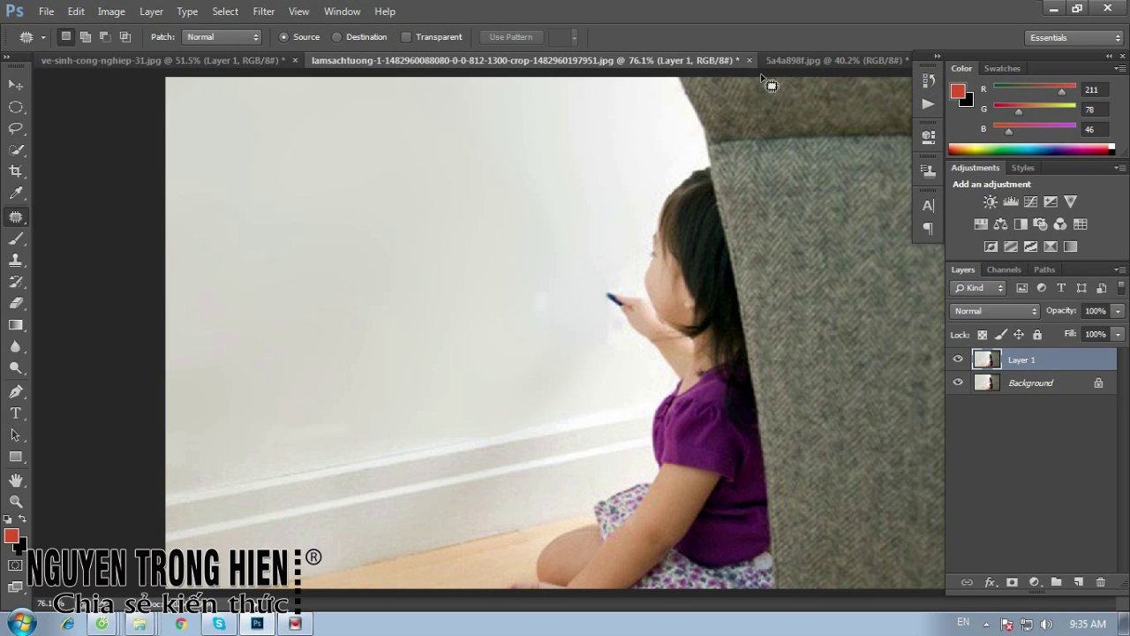
click(793, 62)
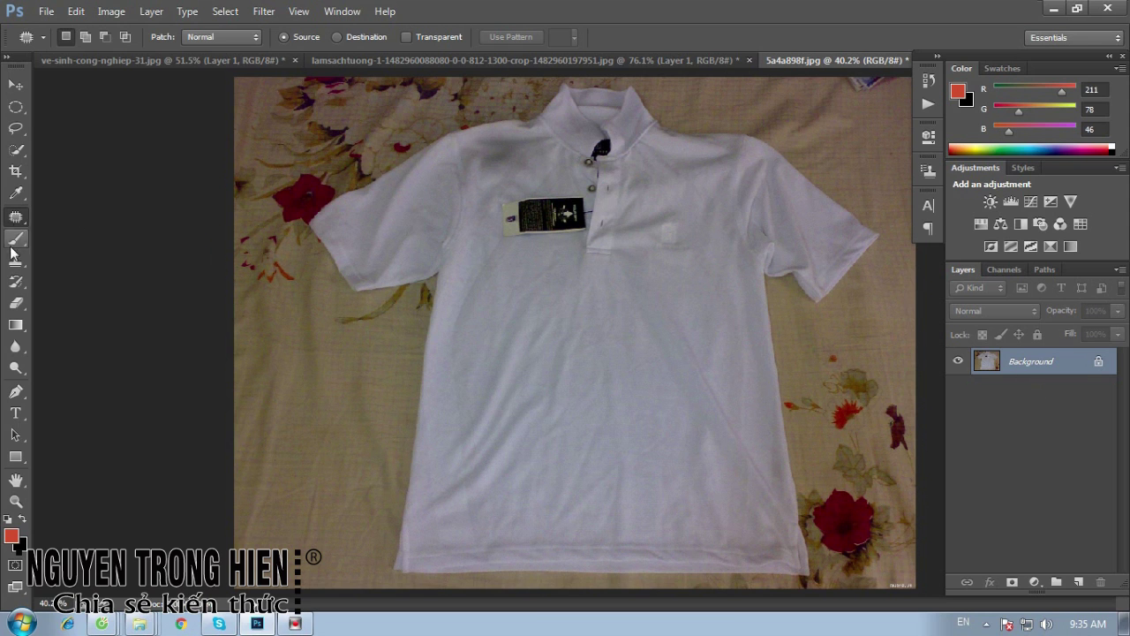
Patch the black hang tag on the shirt front with plain white fabric, then zoom into the placket
right_click(16, 217)
click(97, 249)
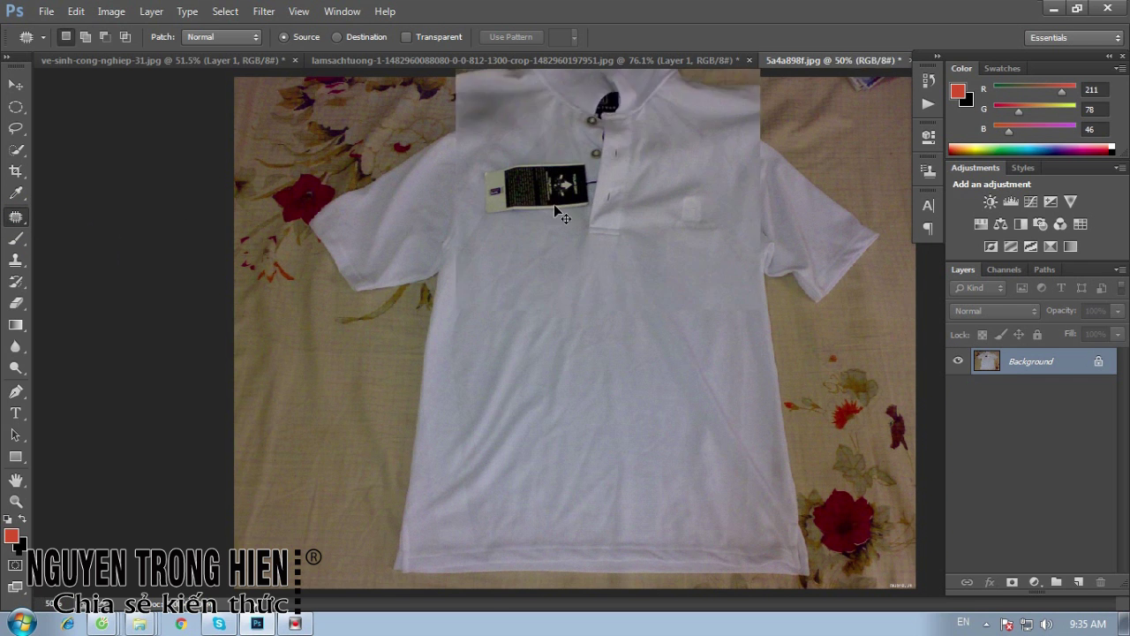
key(ctrl+plus)
key(ctrl+plus)
drag(525, 179, 515, 284)
mouse_move(495, 246)
mouse_down()
mouse_move(545, 331)
mouse_move(596, 328)
mouse_move(613, 291)
mouse_move(525, 240)
mouse_move(496, 244)
mouse_up()
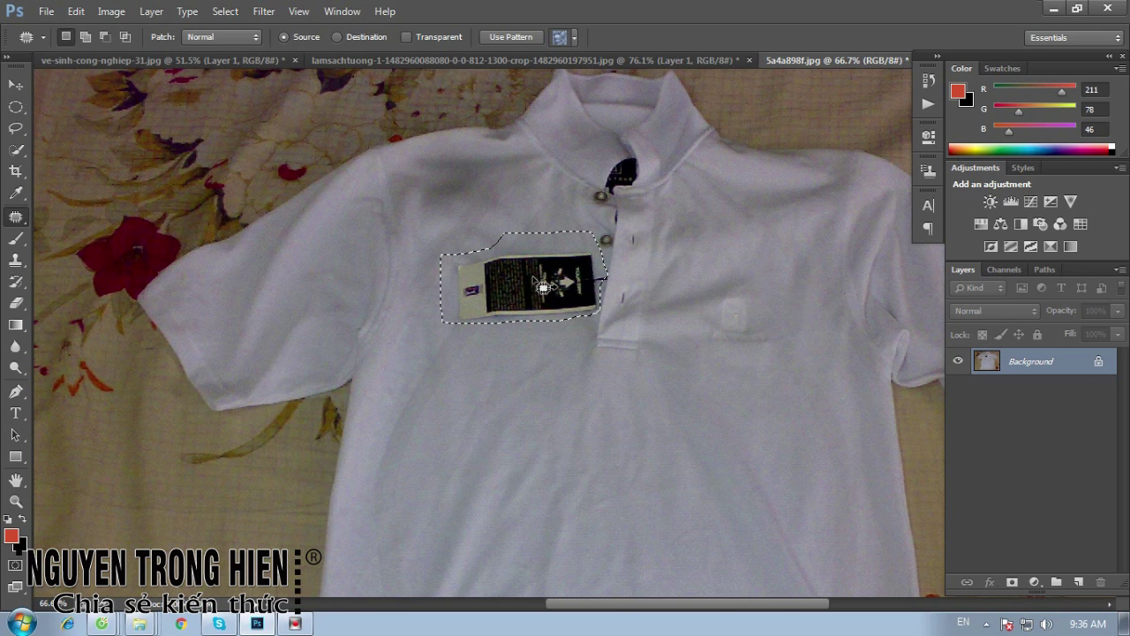
mouse_move(552, 287)
mouse_down()
mouse_move(729, 530)
mouse_move(653, 521)
mouse_up()
click(688, 326)
key(z)
click(474, 269)
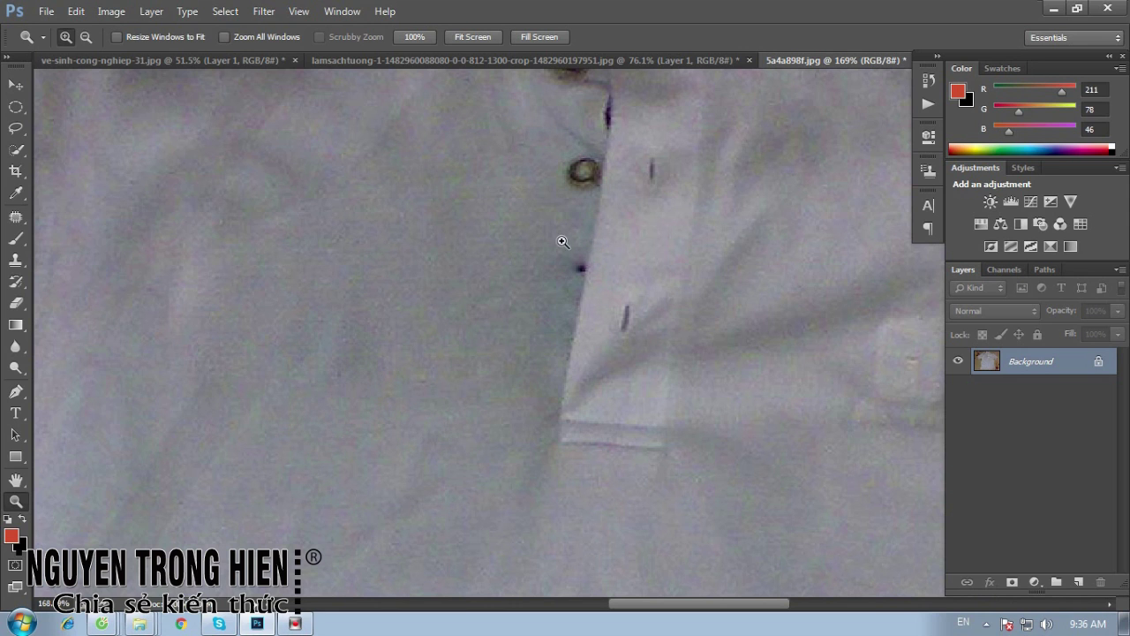
Sample fabric below the dark spot with Clone Stamp, then zoom in on the shirt's body
click(9, 262)
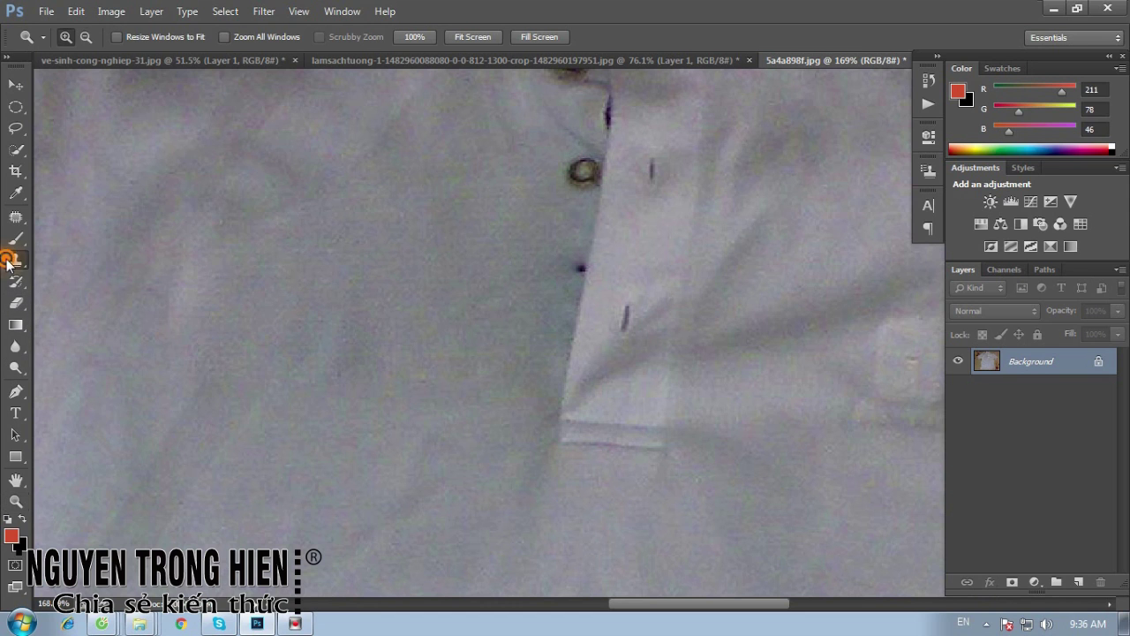
click(97, 263)
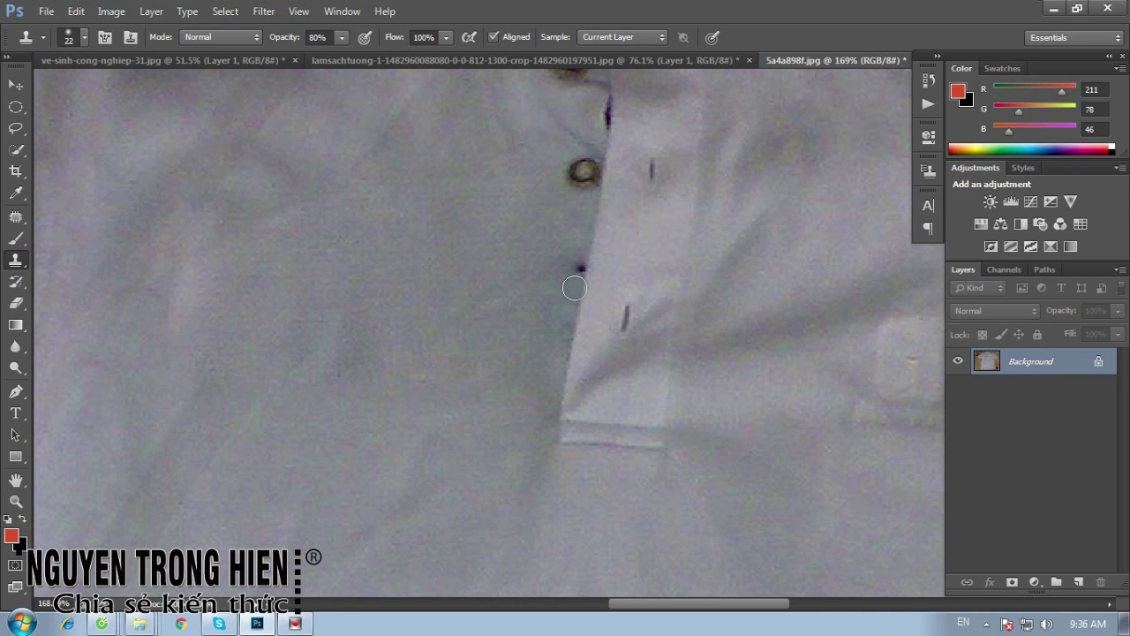
alt+click(572, 293)
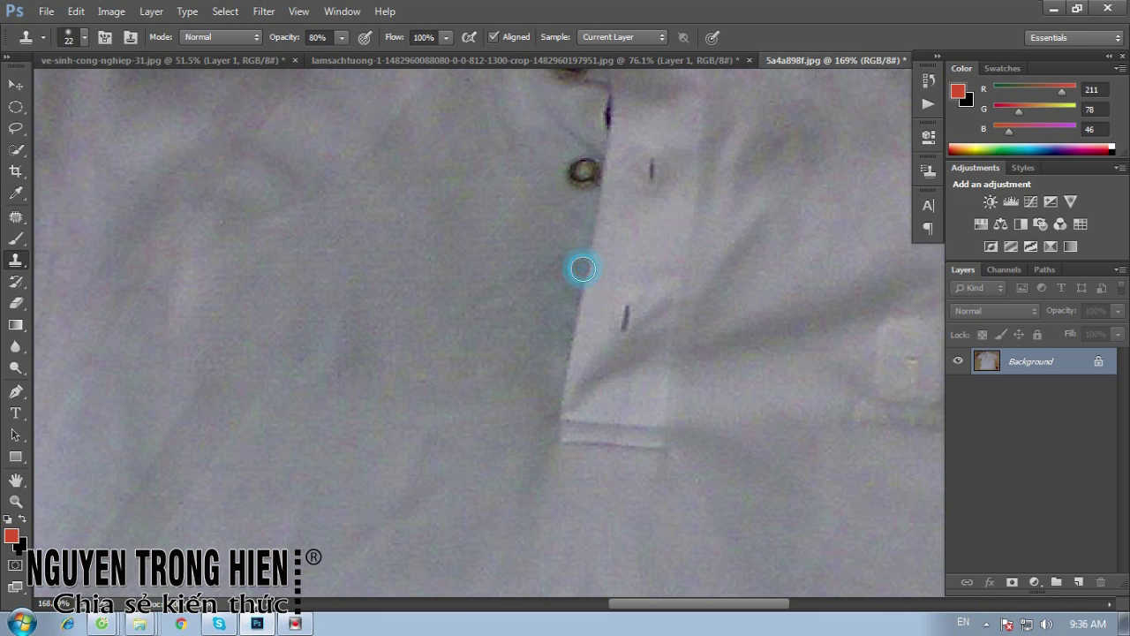
key(ctrl+plus)
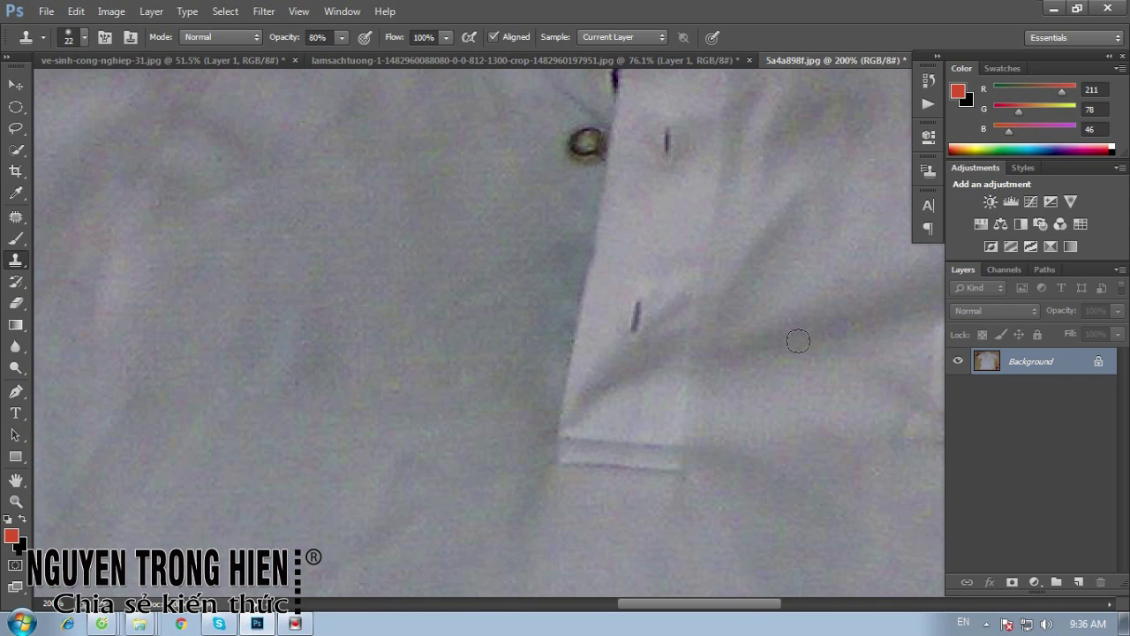
key(ctrl+0)
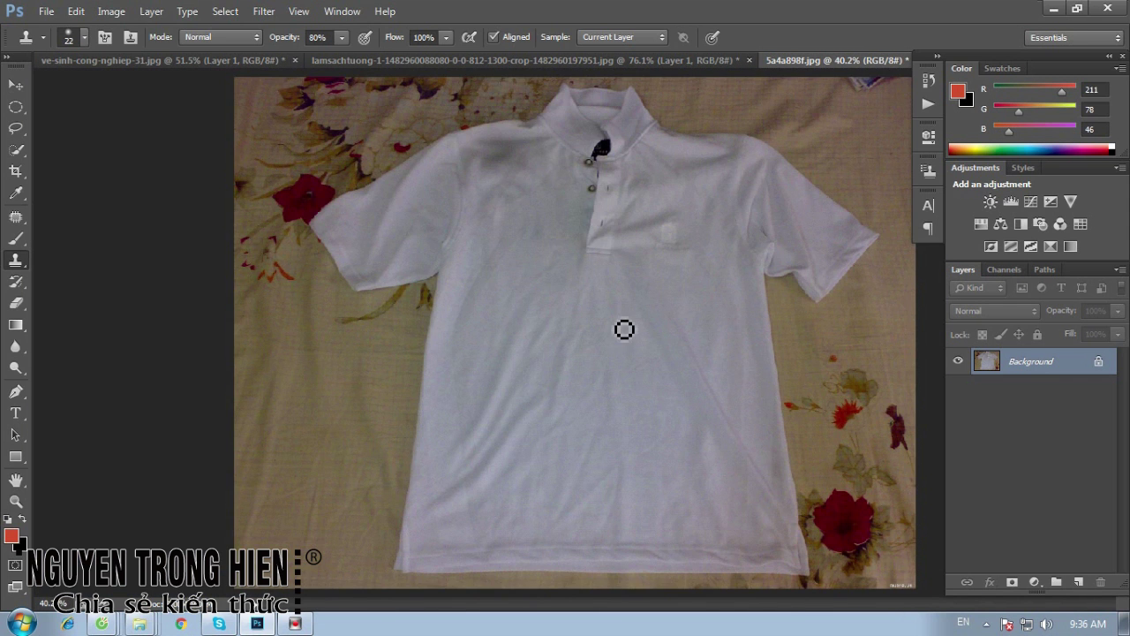
key(z)
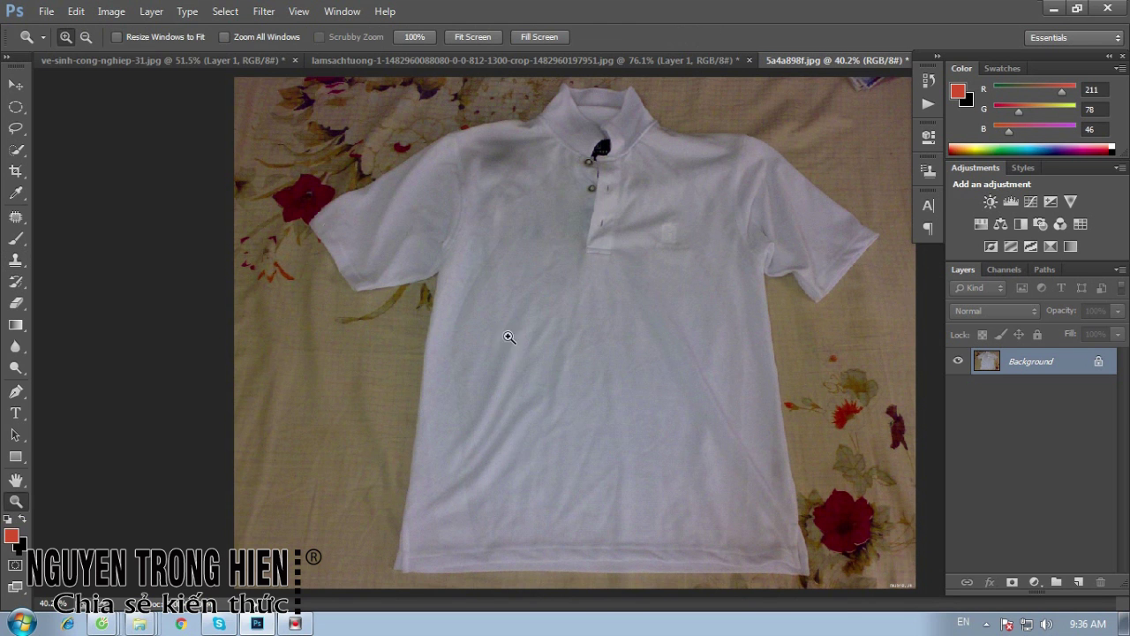
click(544, 343)
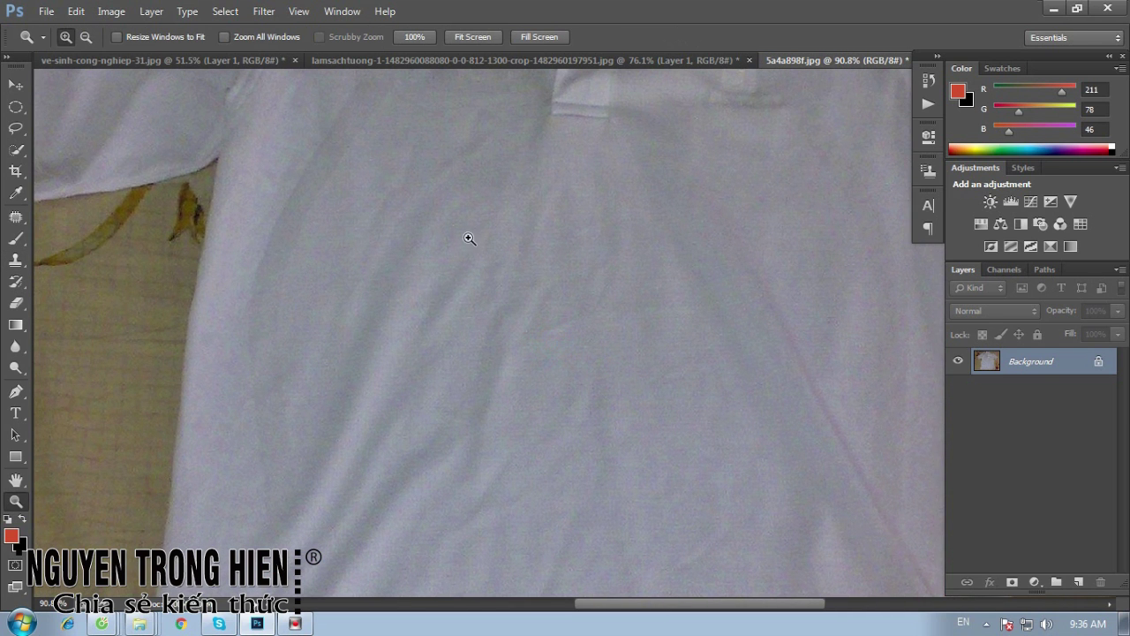
Patch a stain on the shirt's left side with clean fabric from below using the Patch Tool
right_click(16, 217)
click(75, 244)
mouse_move(288, 236)
mouse_down()
mouse_move(294, 320)
mouse_move(381, 203)
mouse_move(353, 215)
mouse_move(353, 381)
mouse_up()
key(Return)
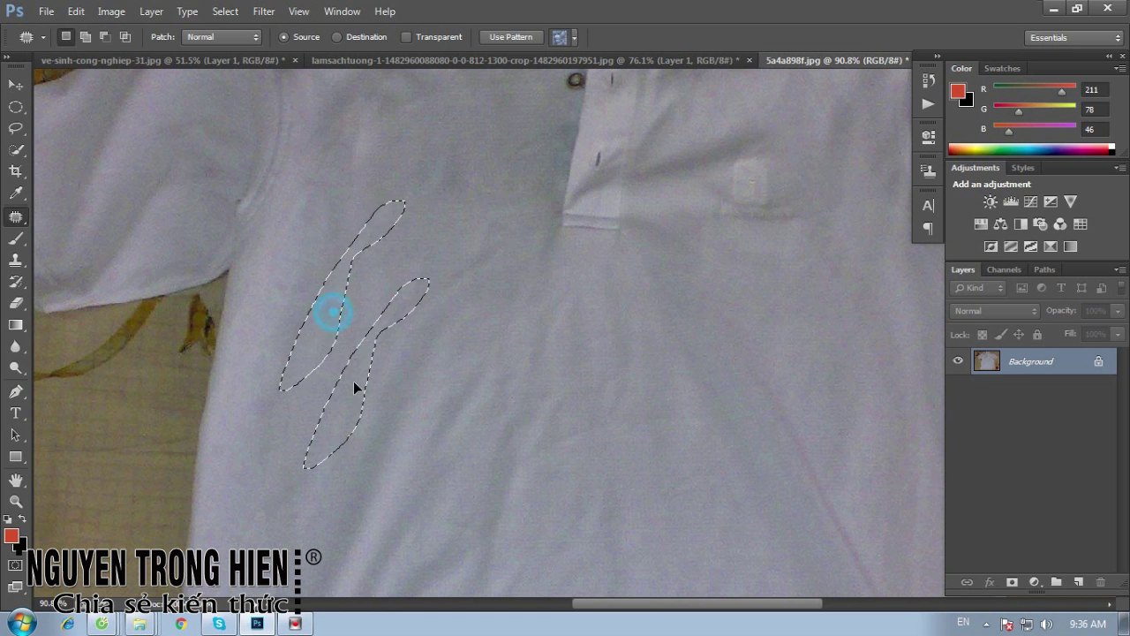
scroll(353, 371, down, 4)
mouse_move(304, 228)
mouse_down()
mouse_move(344, 276)
mouse_move(352, 270)
mouse_up()
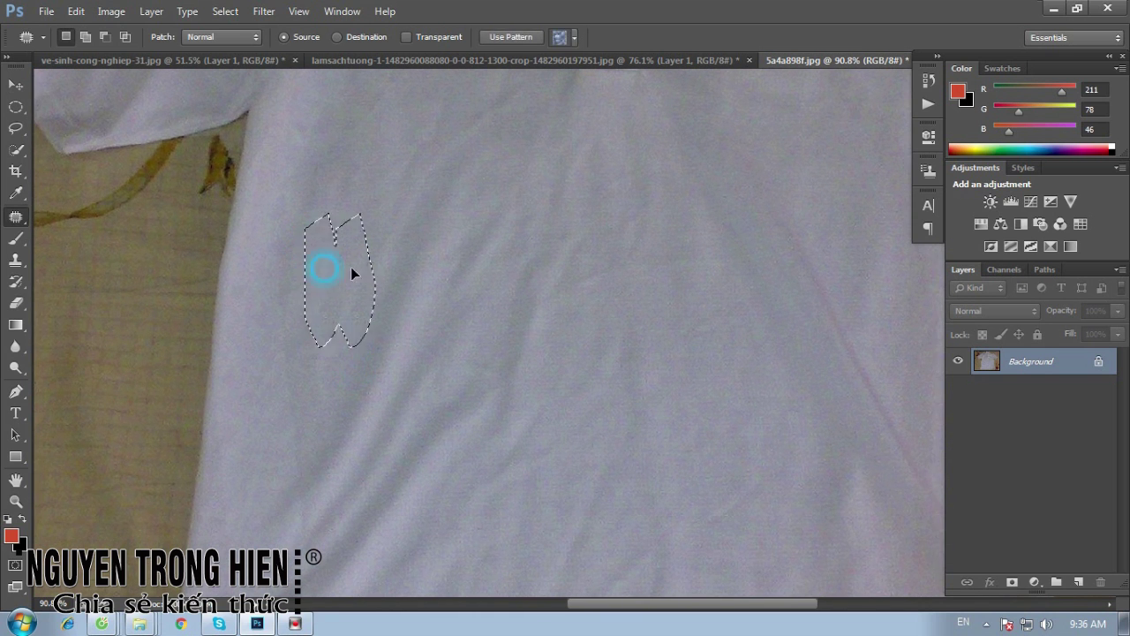
scroll(441, 247, right, 5)
mouse_move(515, 386)
mouse_down()
mouse_move(490, 428)
mouse_move(552, 397)
mouse_move(572, 459)
mouse_up()
drag(503, 430, 560, 303)
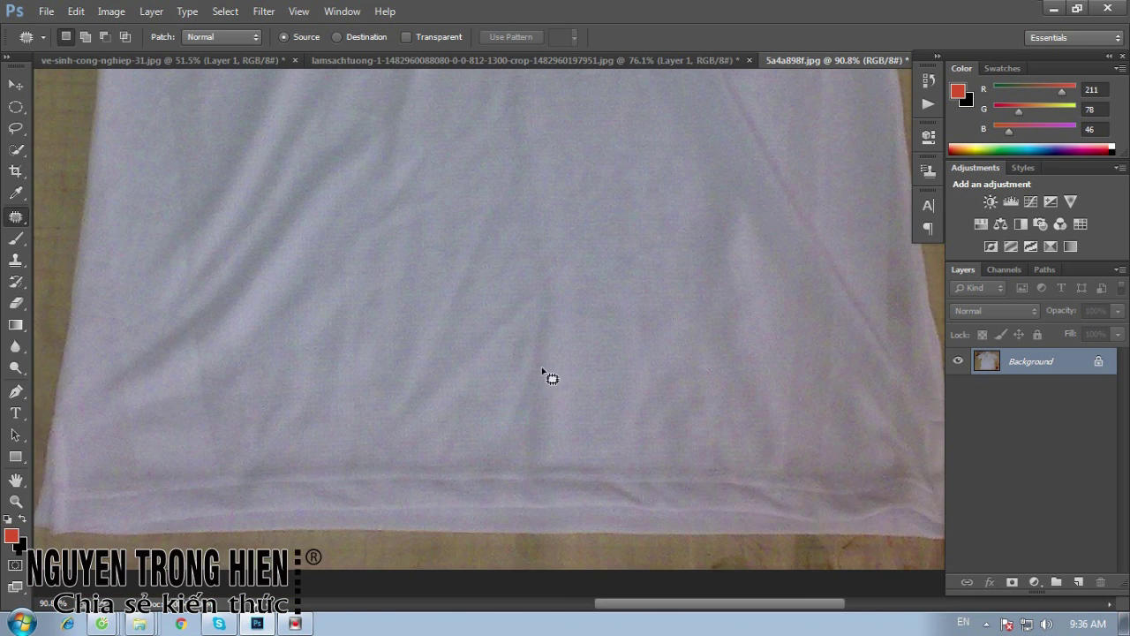
Patch a narrow stain near the shirt's left edge and clear the selection
drag(507, 379, 565, 361)
drag(285, 293, 315, 323)
mouse_move(333, 429)
mouse_down()
mouse_move(343, 404)
mouse_move(387, 374)
mouse_up()
click(387, 376)
mouse_move(360, 310)
mouse_down()
mouse_move(301, 328)
mouse_move(327, 286)
mouse_move(315, 272)
mouse_up()
click(321, 323)
Pan up to the collar and buttons and deselect the last patched area
mouse_move(546, 295)
mouse_down()
mouse_move(466, 361)
mouse_move(709, 333)
mouse_move(495, 263)
mouse_move(610, 479)
mouse_up()
drag(371, 358, 386, 368)
scroll(654, 458, down, 2)
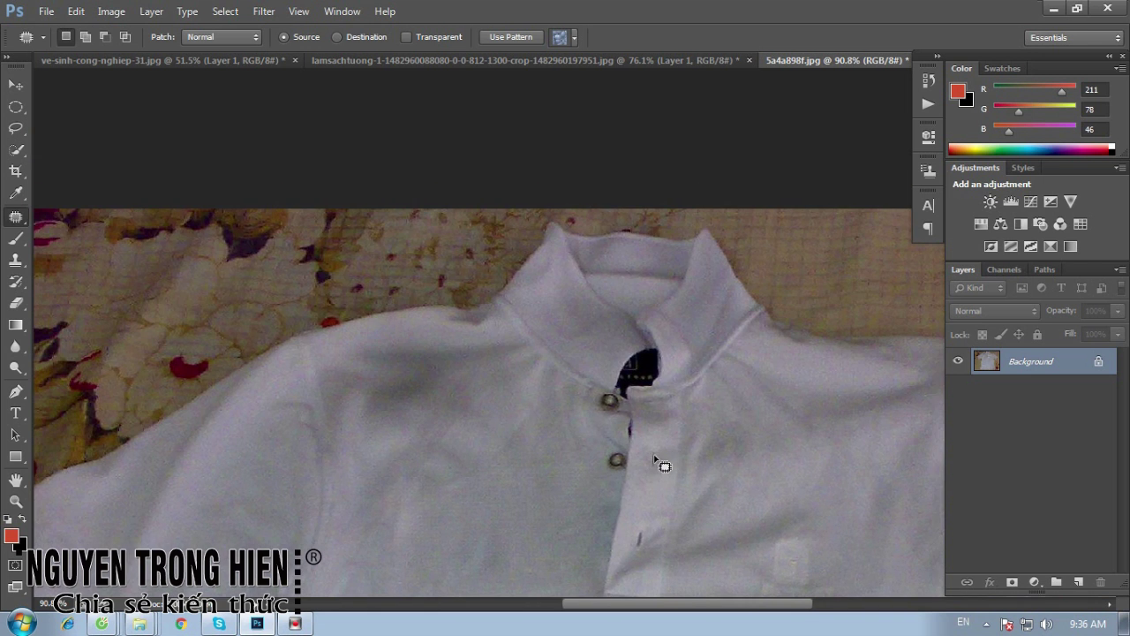
scroll(654, 457, down, 2)
scroll(655, 457, down, 2)
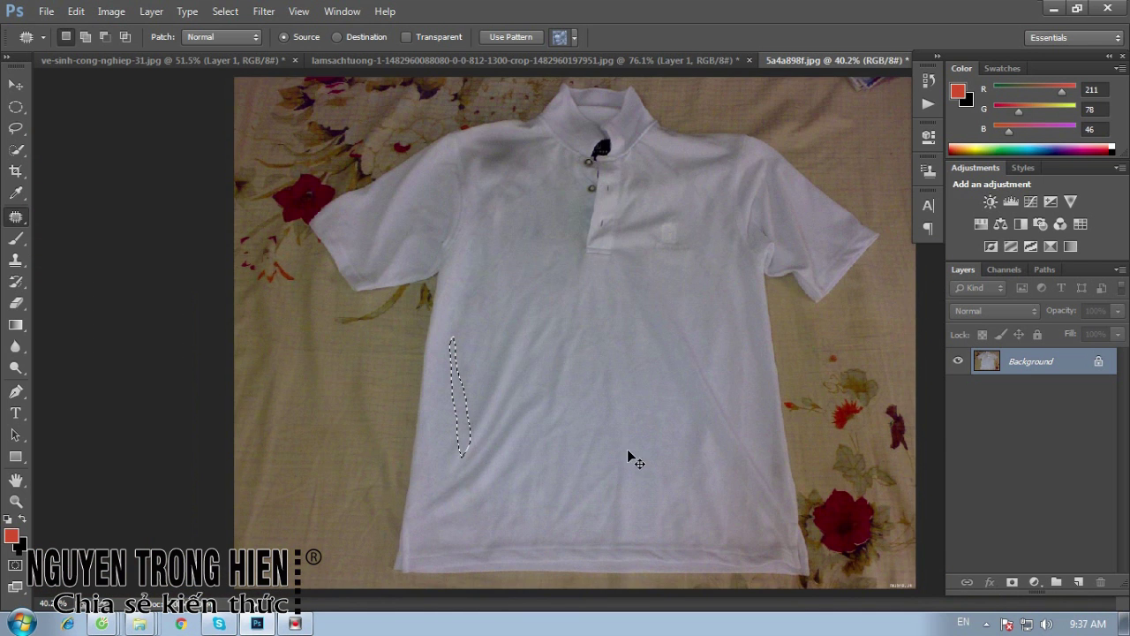
key(ctrl+d)
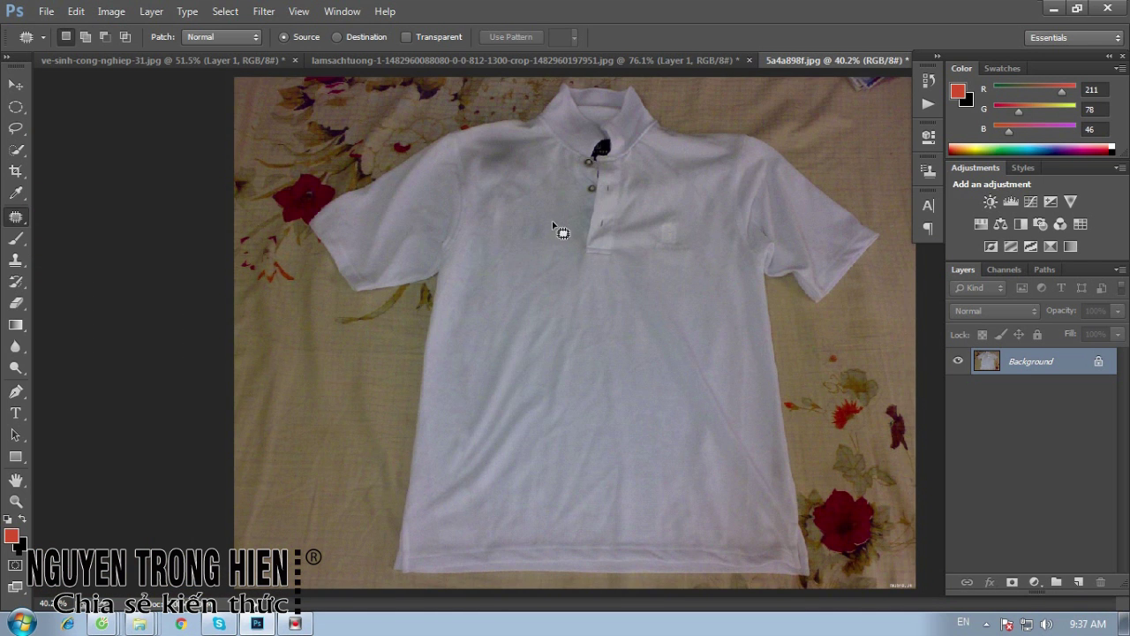
Select the entire retouched shirt image at 40.2% zoom
click(744, 257)
key(ctrl+minus)
key(ctrl+plus)
key(ctrl+a)
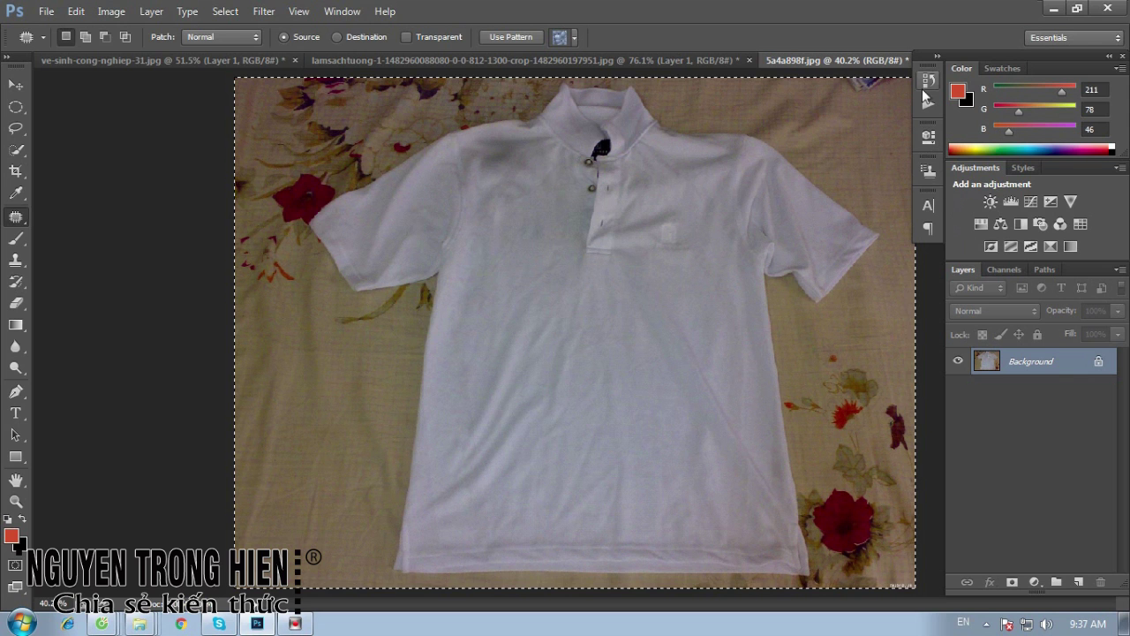
Revert to the original History snapshot and paste the retouched shirt as Layer 1
click(927, 79)
scroll(905, 245, up, 10)
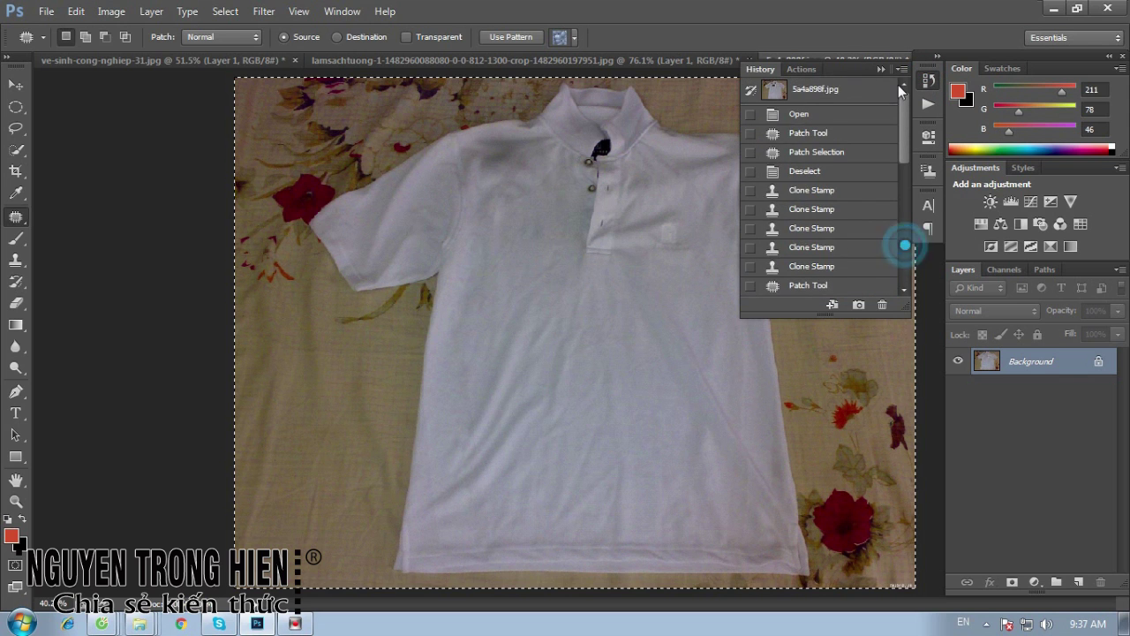
click(852, 88)
key(ctrl+v)
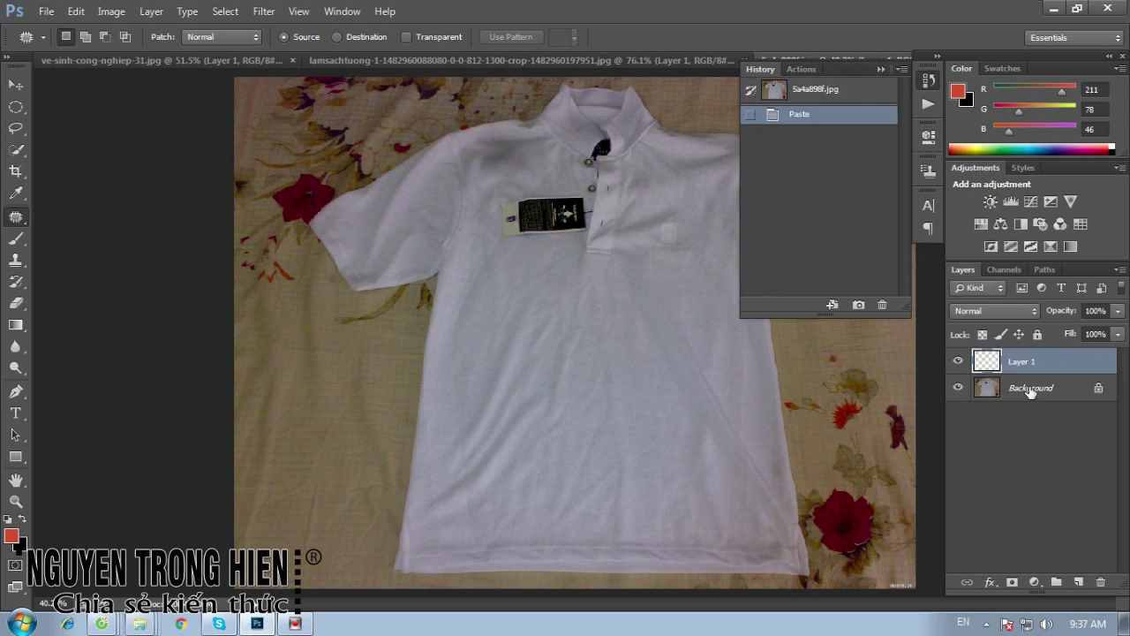
Toggle Layer 1's visibility to compare before and after, then close History
click(958, 362)
click(958, 362)
click(958, 362)
click(958, 362)
click(958, 362)
click(958, 362)
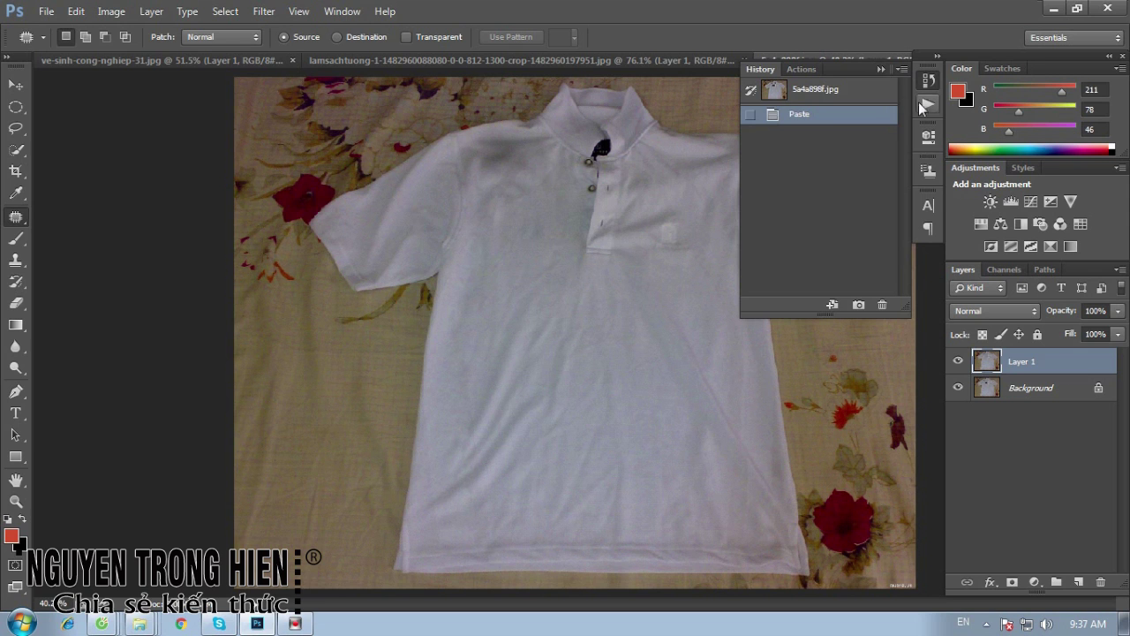
click(928, 80)
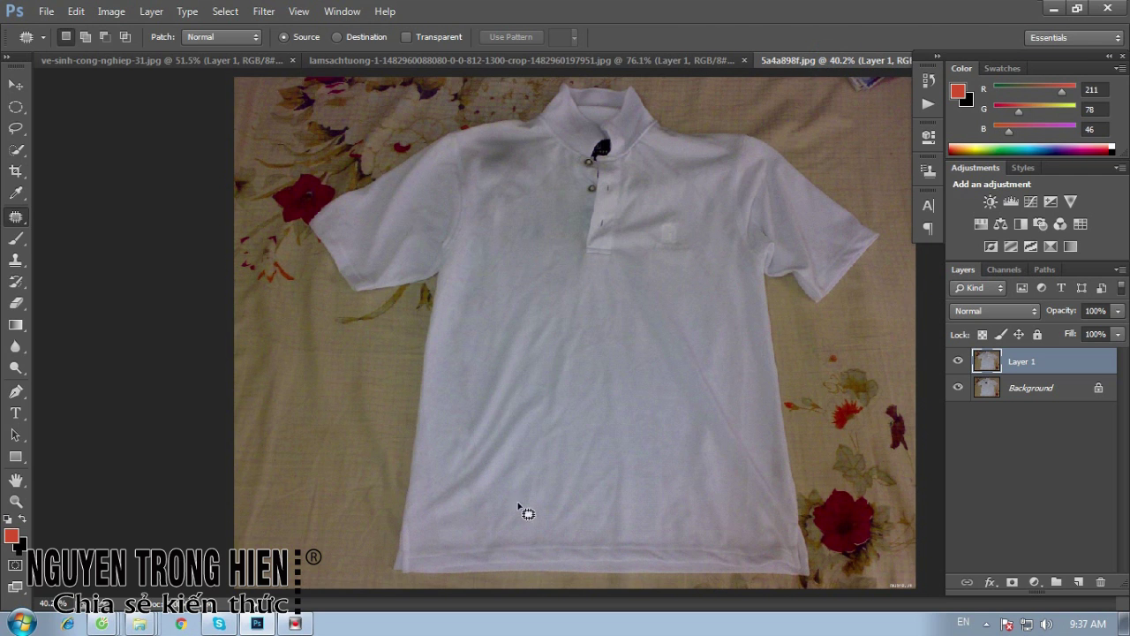
drag(975, 56, 993, 75)
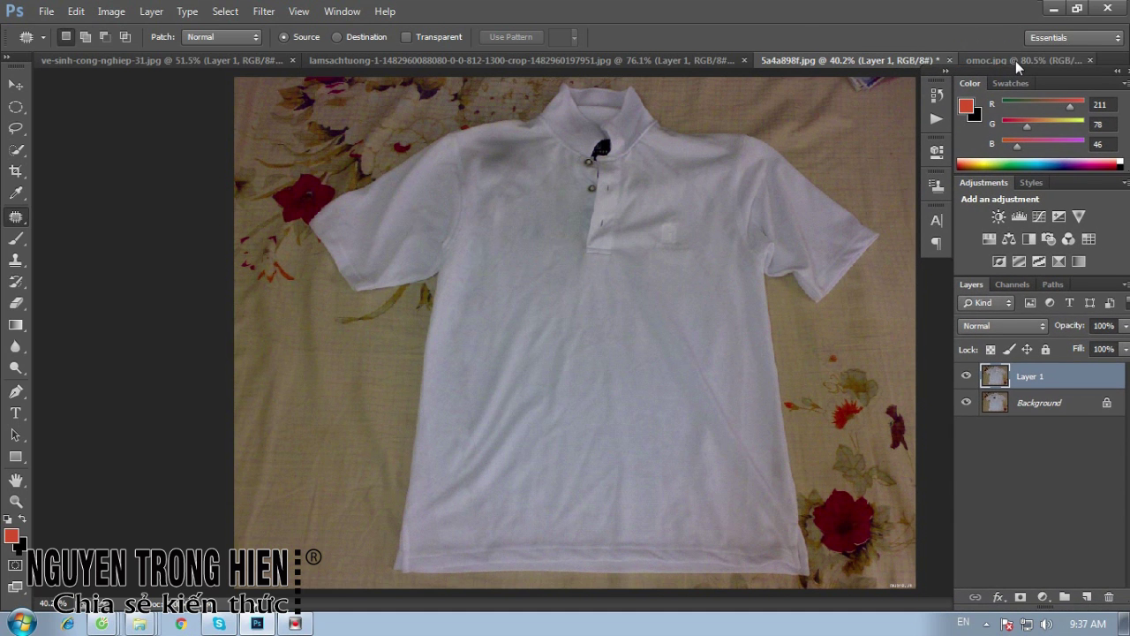
Switch to the omoc.jpg ceiling photo and duplicate its Background as Layer 1
click(1015, 61)
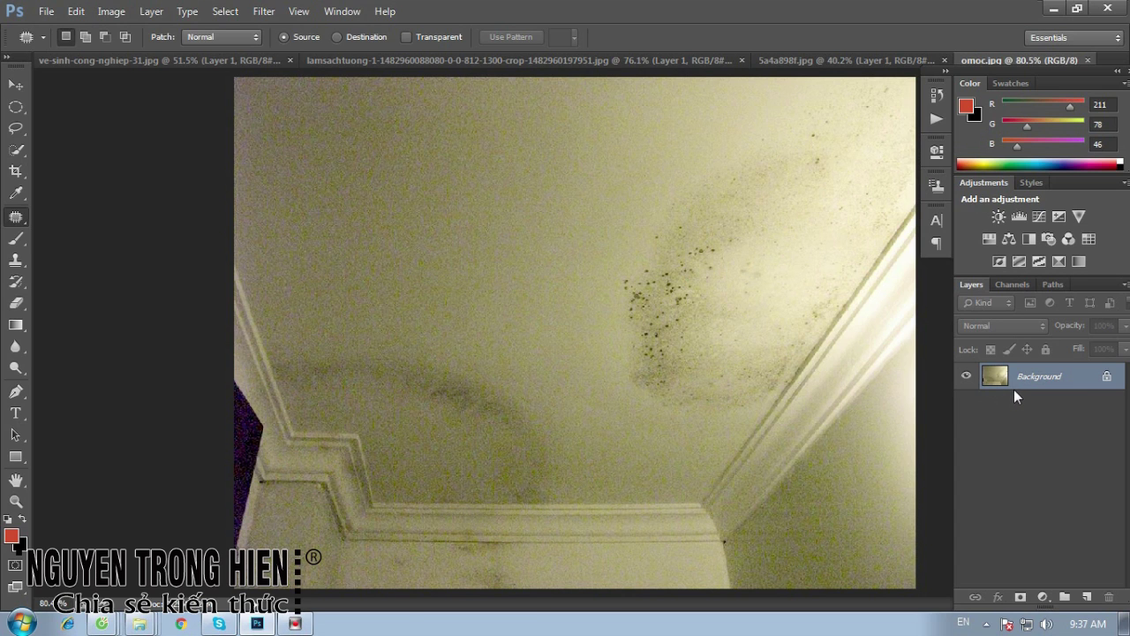
key(ctrl+j)
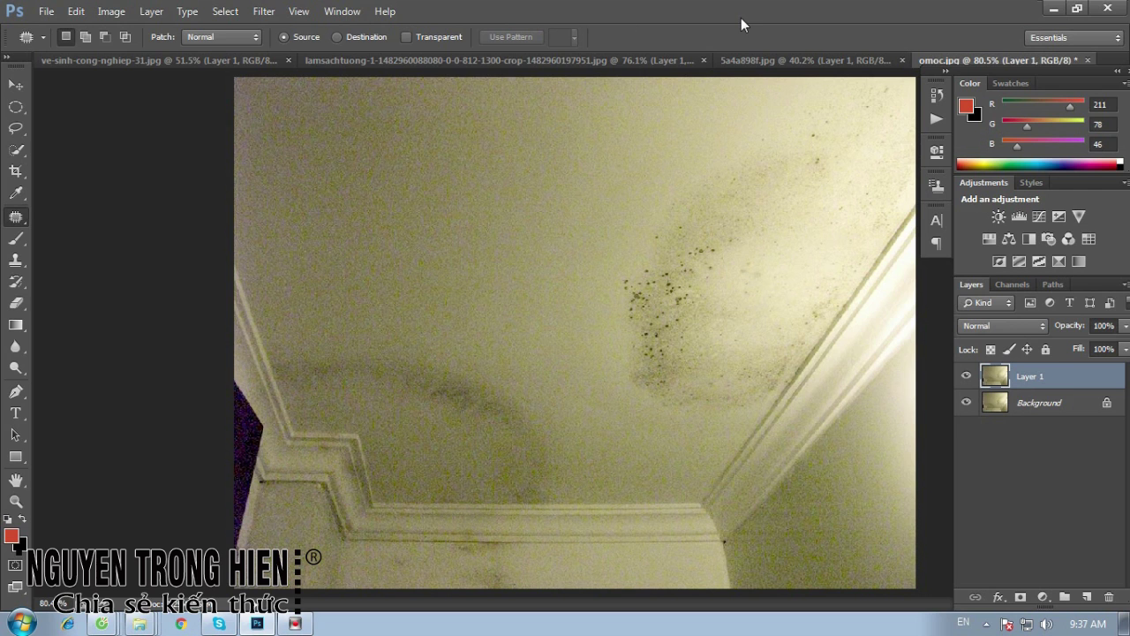
Open Dust & Scratches and enter Radius 15 and Threshold 25
click(264, 13)
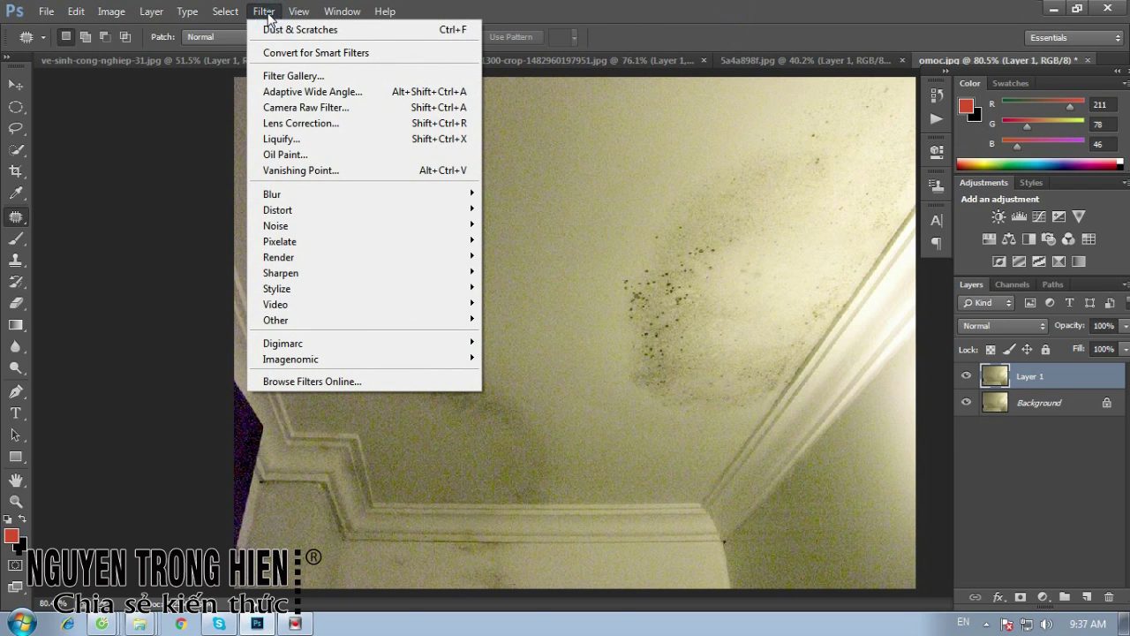
mouse_move(277, 225)
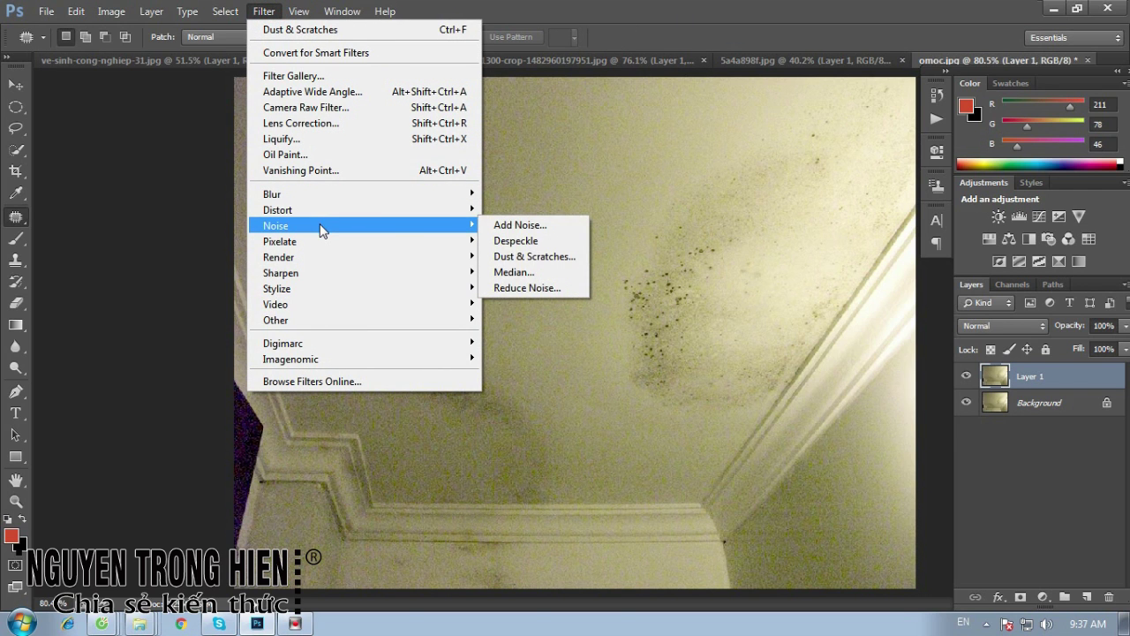
click(446, 216)
click(534, 256)
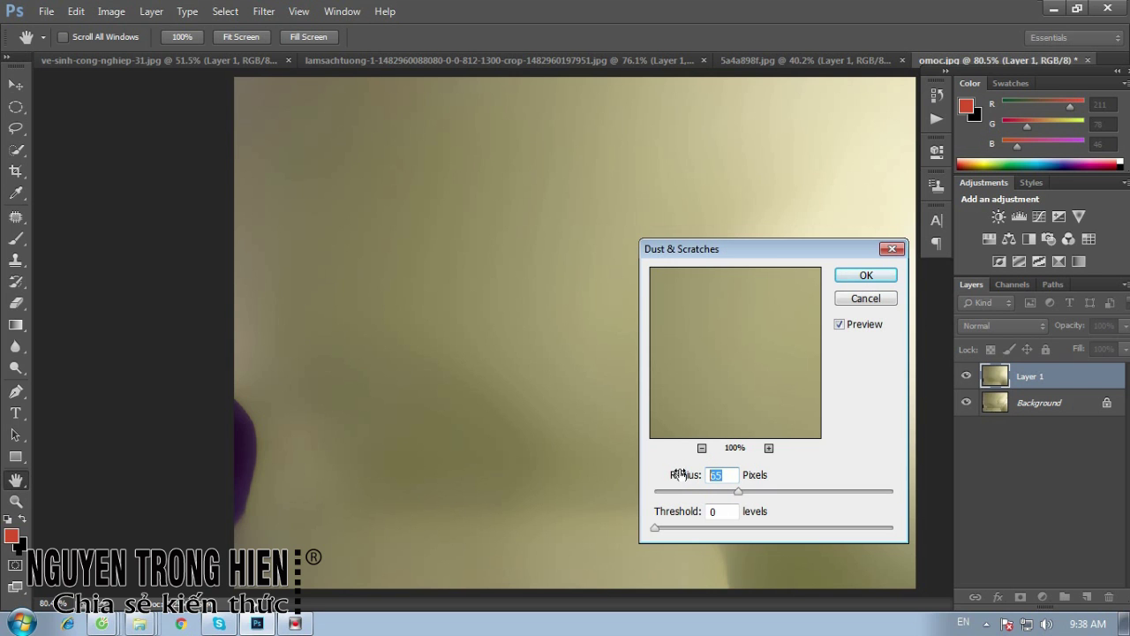
text(15)
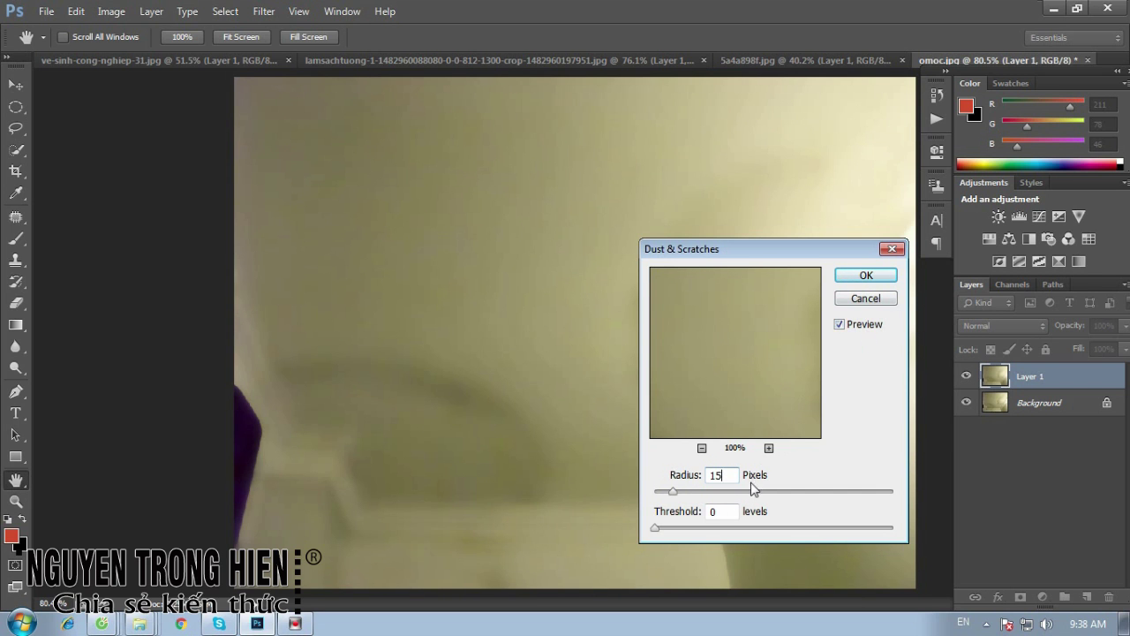
double_click(728, 511)
Compare the filter preview on and off, then apply Dust & Scratches
mouse_move(812, 251)
mouse_down()
mouse_move(297, 201)
mouse_move(278, 147)
mouse_up()
click(306, 220)
click(306, 220)
click(305, 220)
click(306, 220)
click(305, 220)
click(306, 220)
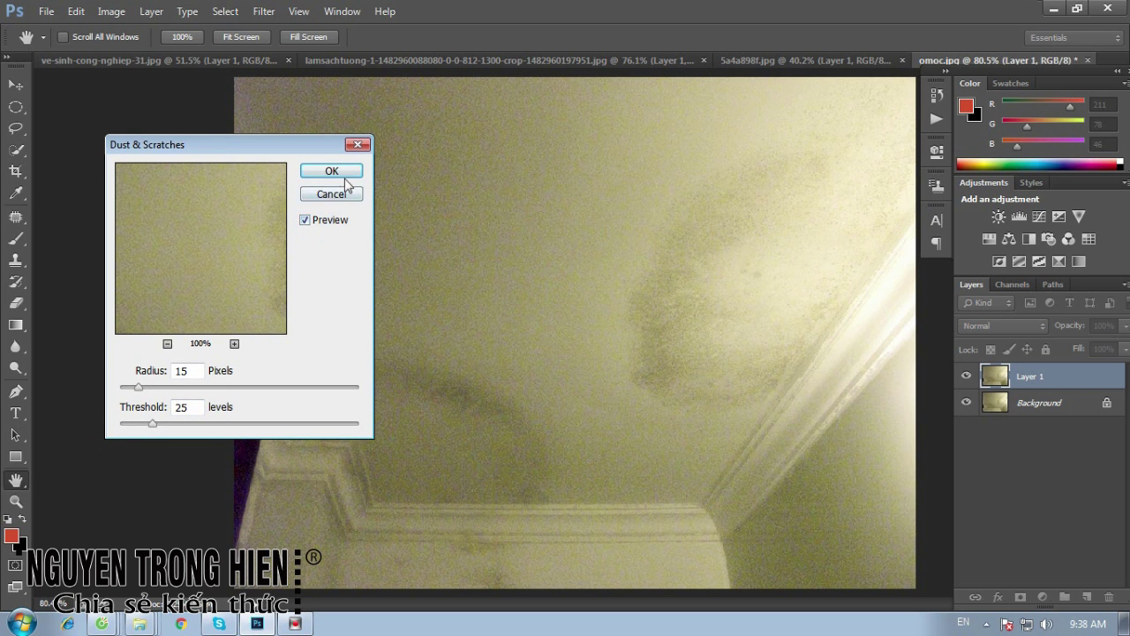
click(342, 173)
key(j)
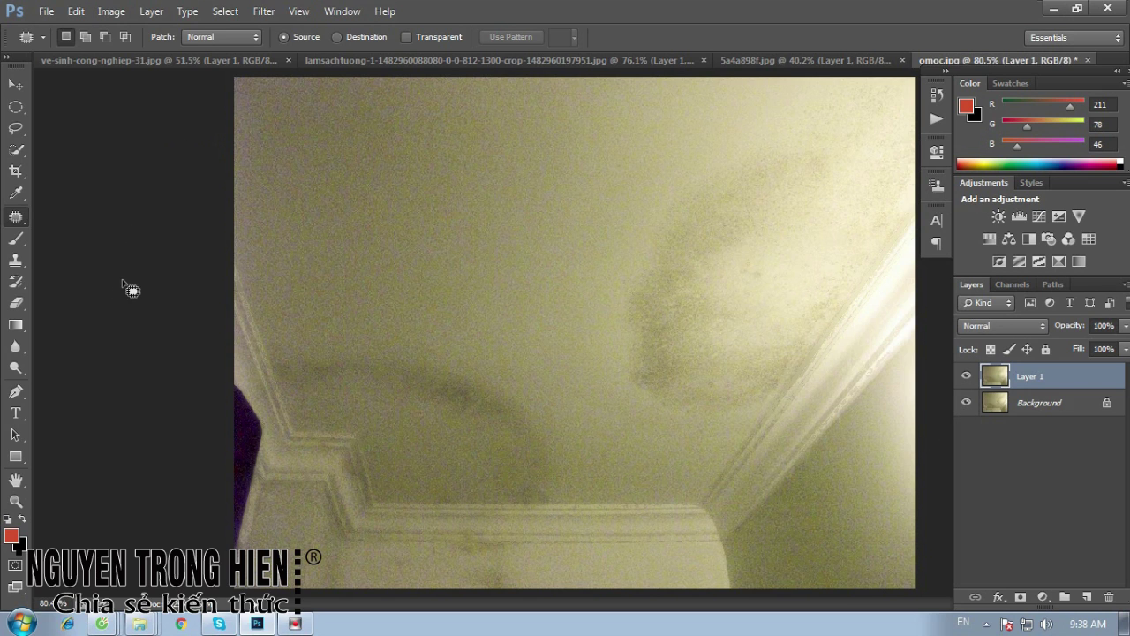
Set the Clone Stamp to Lighten mode, 107 px brush and 50% opacity
click(16, 261)
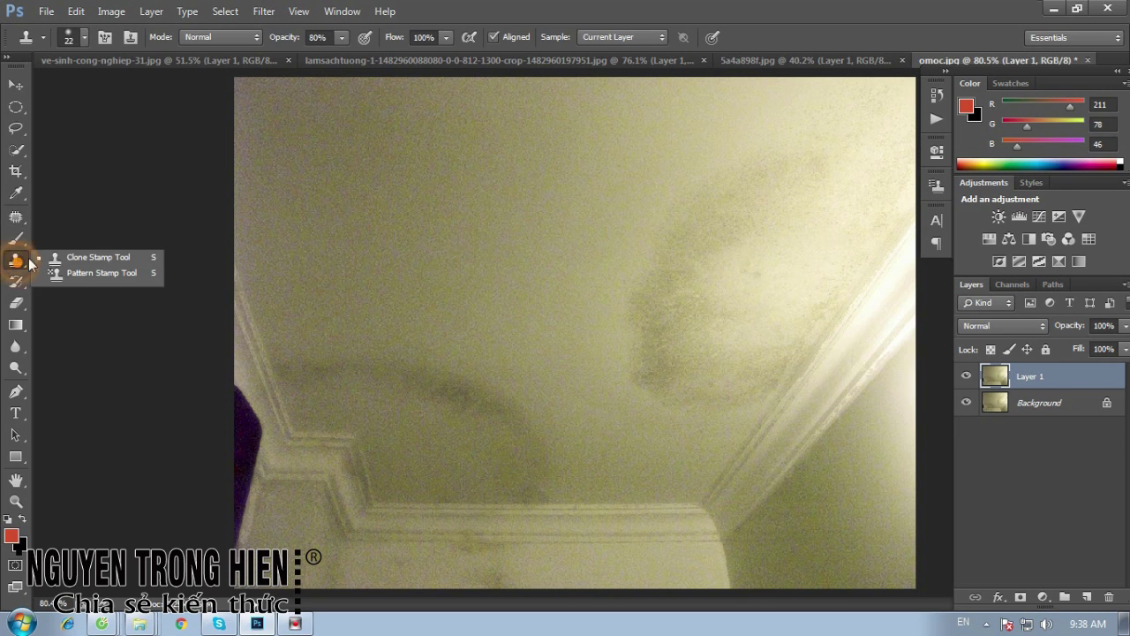
click(251, 38)
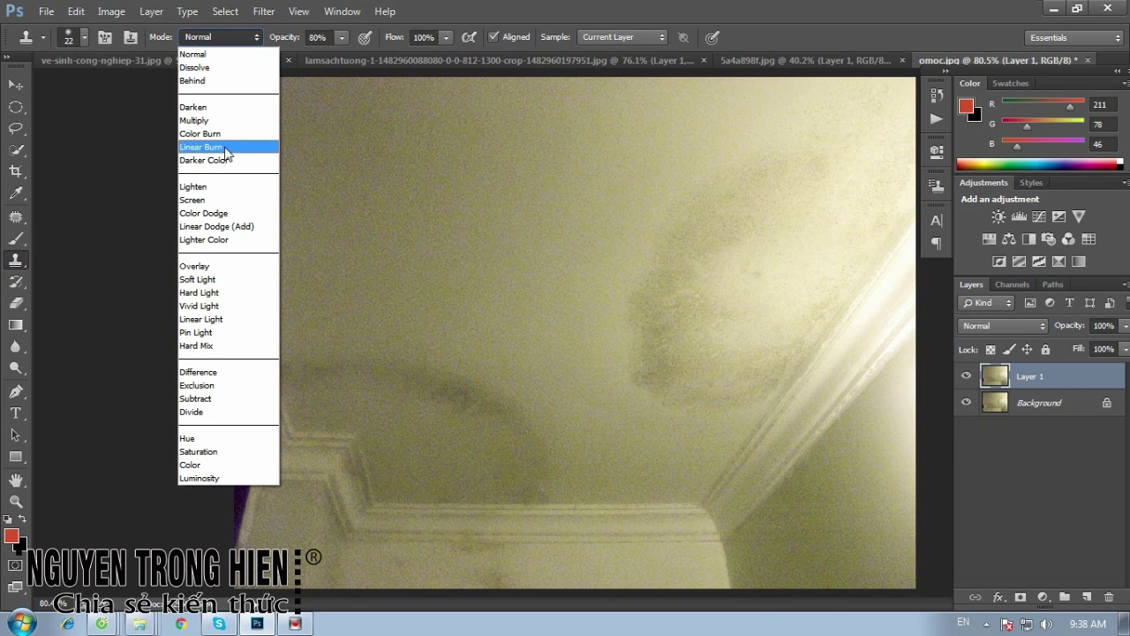
click(223, 193)
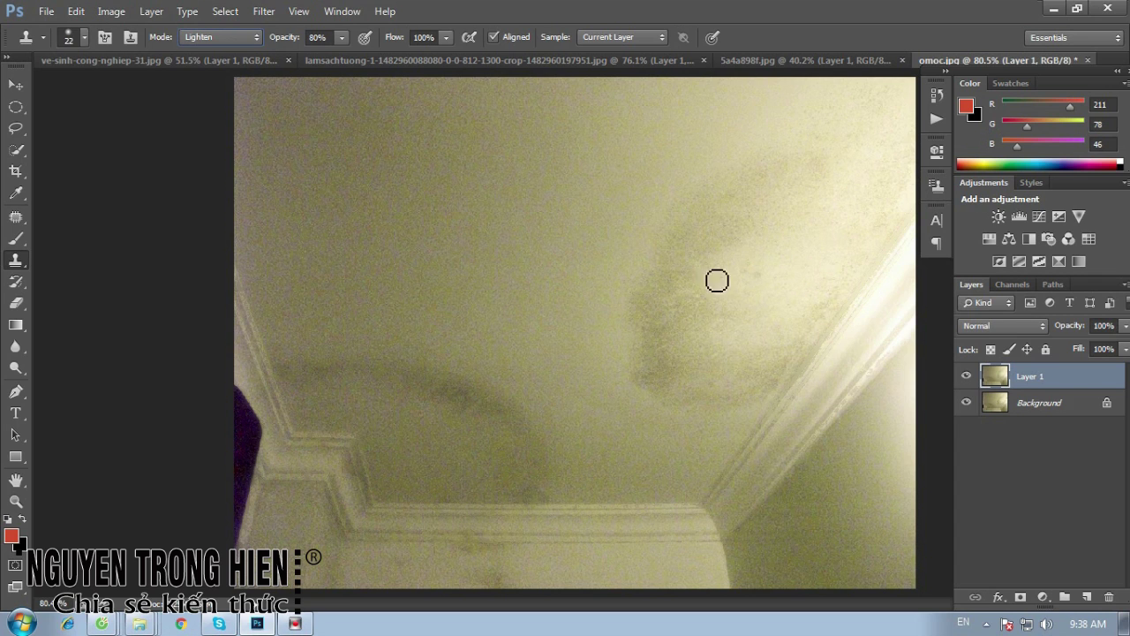
right_click(430, 234)
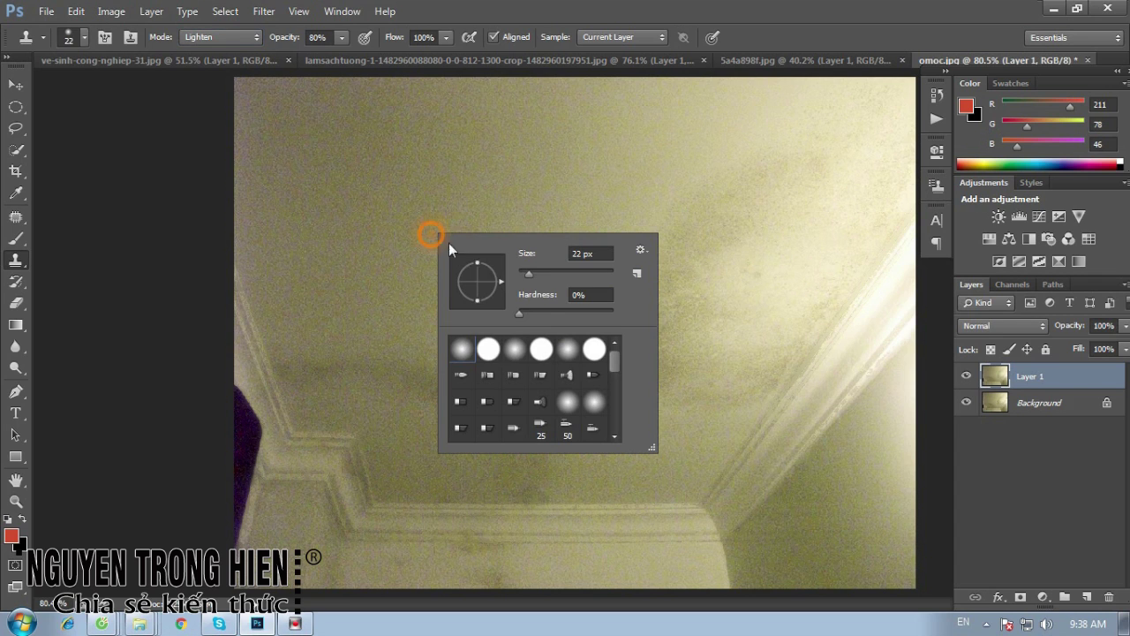
drag(555, 276, 552, 274)
click(571, 273)
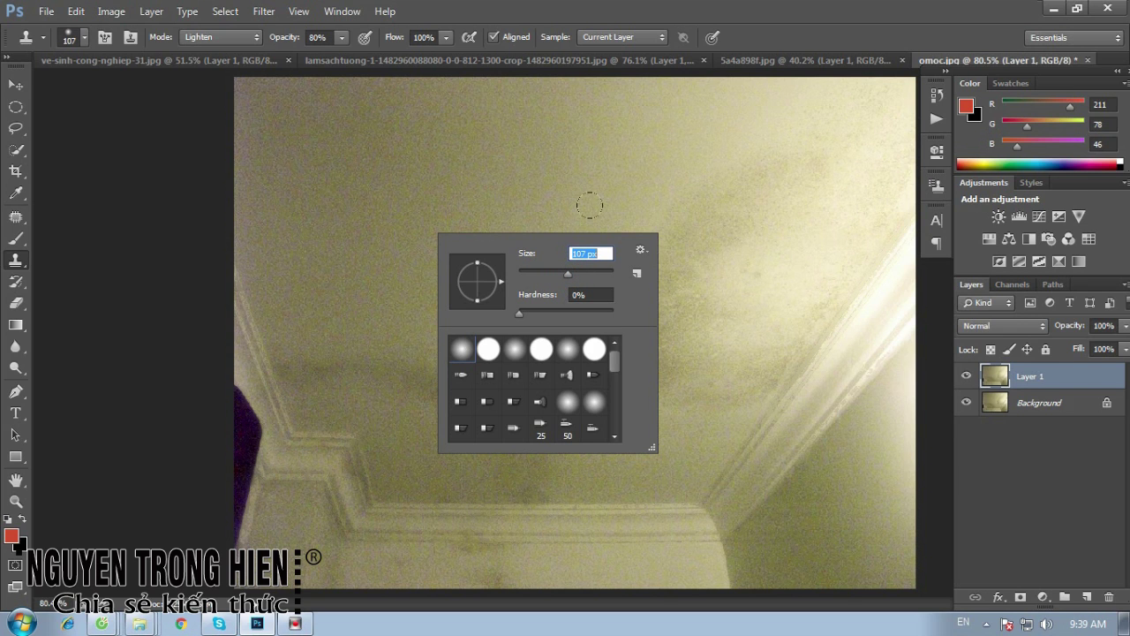
click(322, 37)
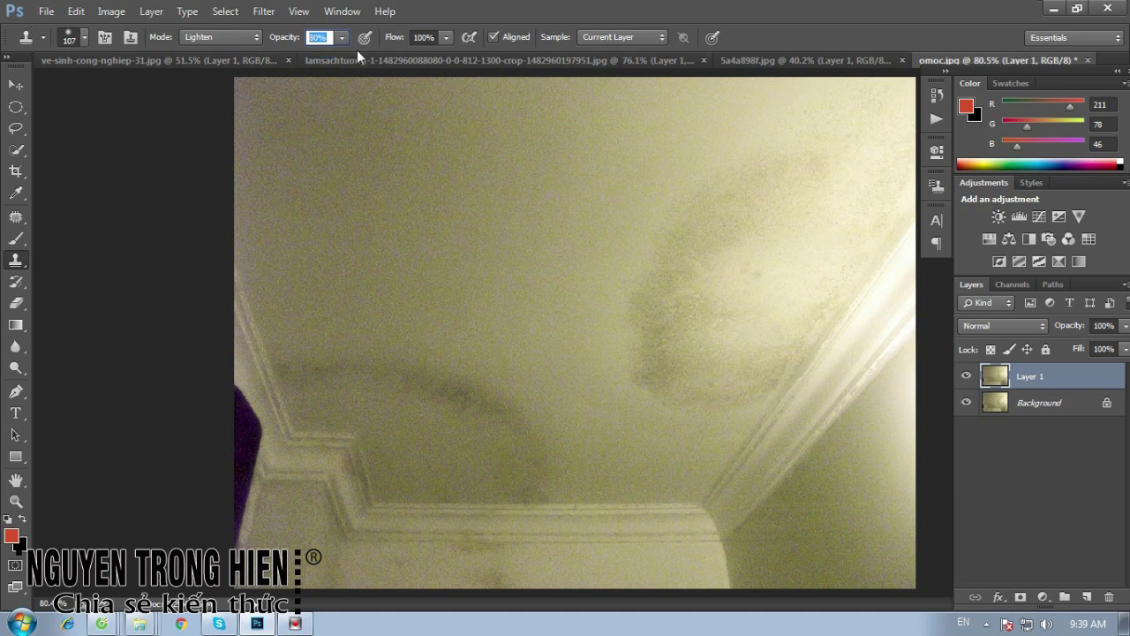
text(10)
text(60)
key(Return)
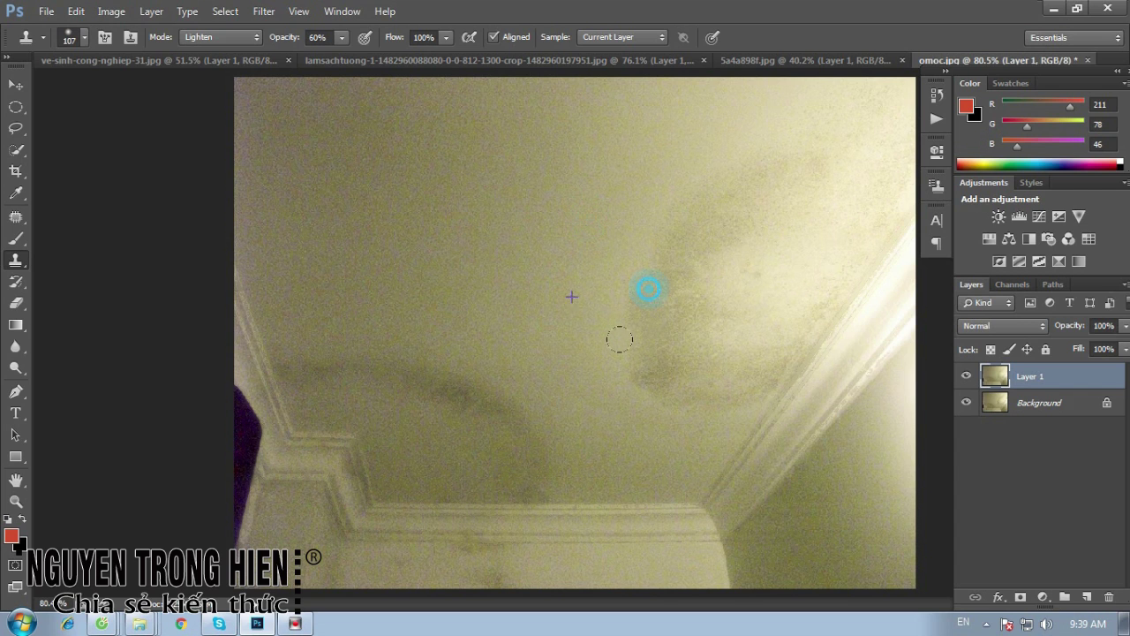
Clone clean plaster over the curved mould stain in the middle and right ceiling
drag(660, 235, 642, 347)
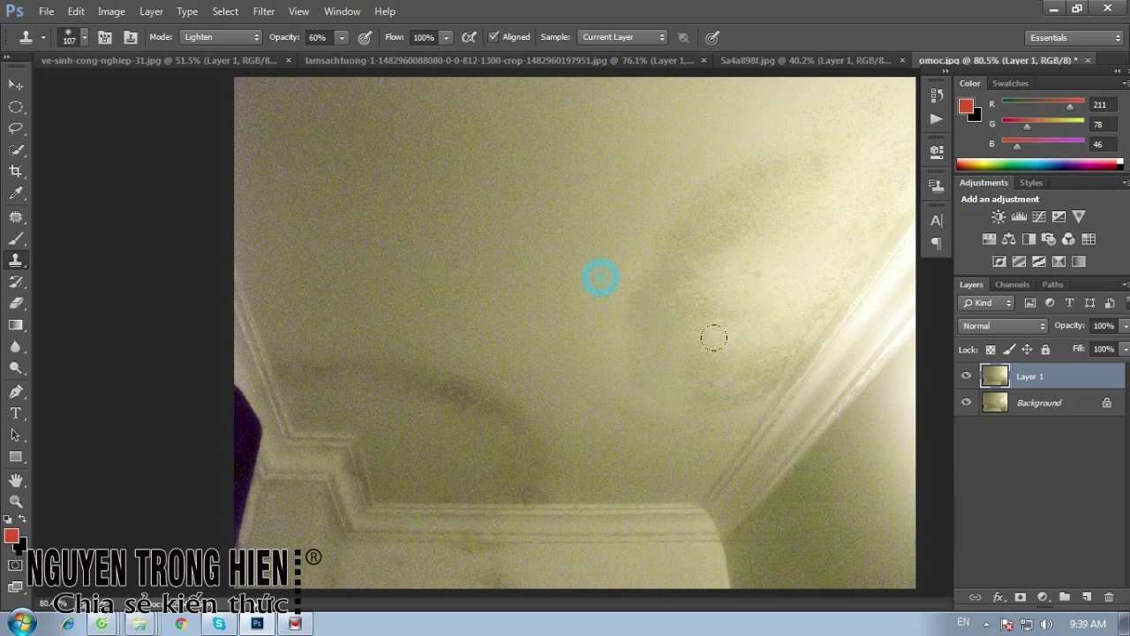
drag(714, 360, 742, 373)
mouse_move(642, 194)
mouse_down()
mouse_move(713, 225)
mouse_move(780, 151)
mouse_move(805, 185)
mouse_up()
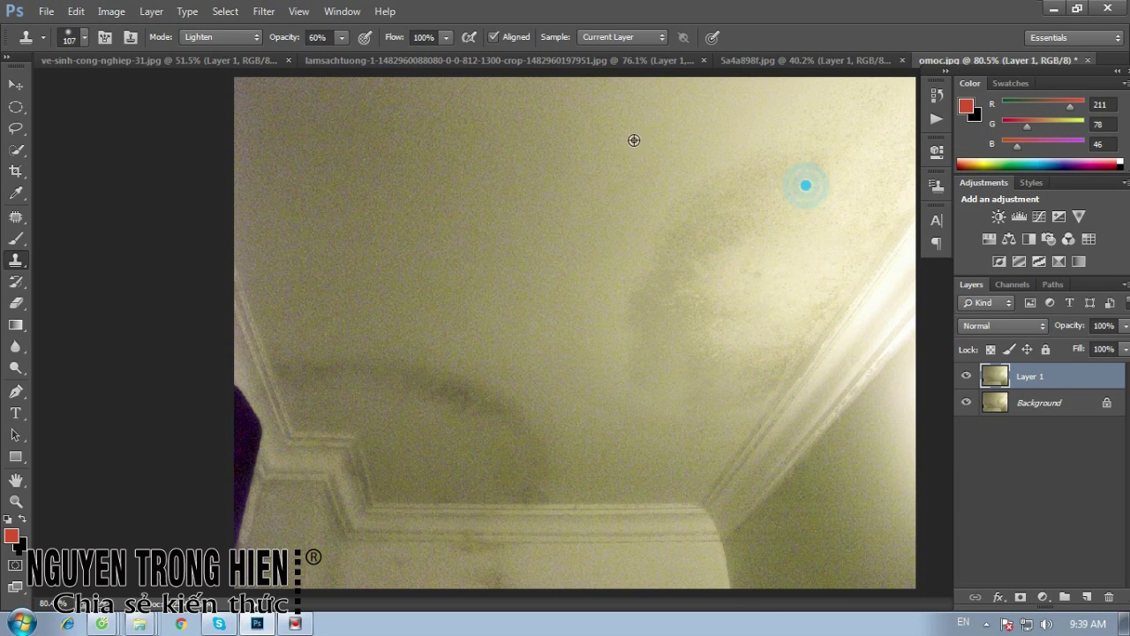
drag(698, 177, 677, 164)
drag(709, 205, 635, 221)
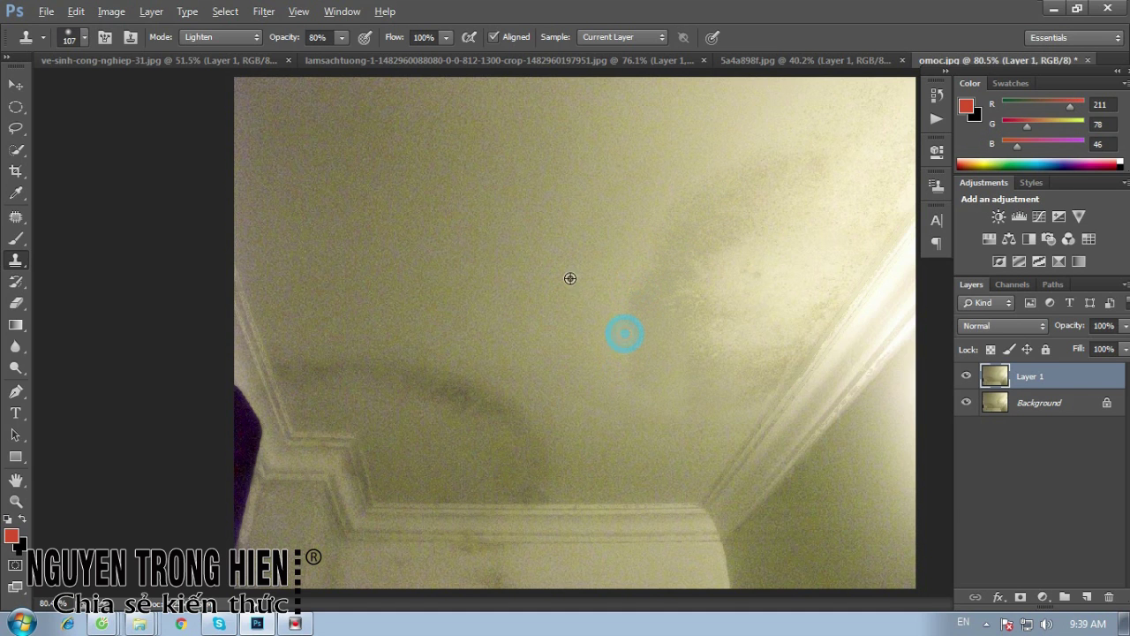
drag(753, 223, 671, 235)
drag(533, 360, 513, 356)
alt+click(443, 319)
drag(453, 396, 296, 363)
Stamp at 50% over the remaining stain spots on the left and near the cornice
key(5)
alt+click(427, 329)
drag(444, 393, 512, 439)
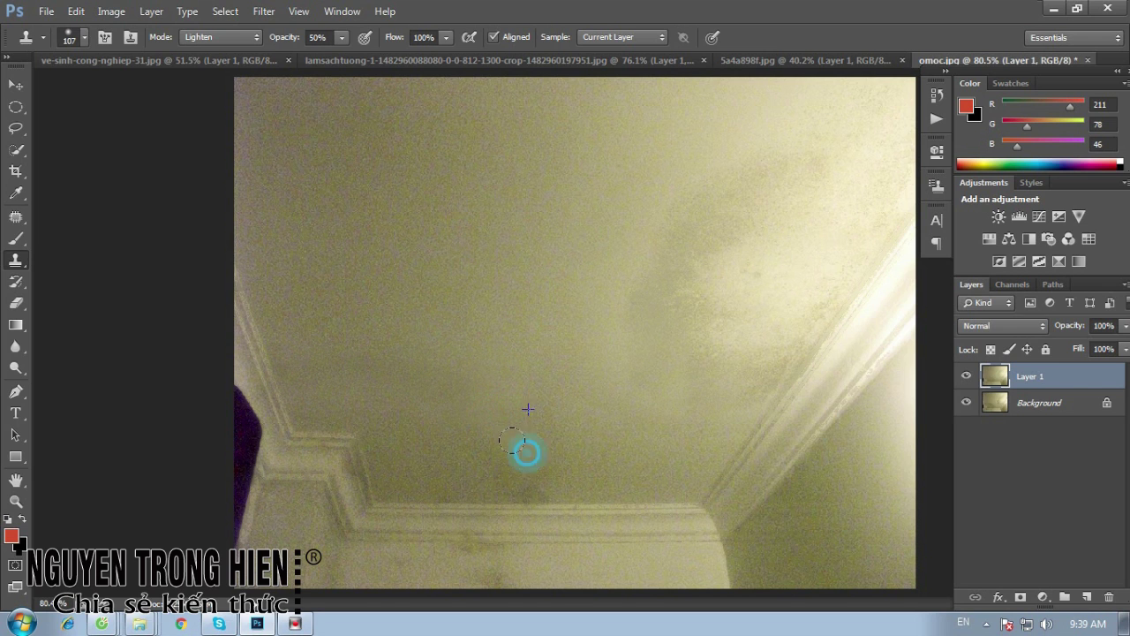
click(449, 459)
click(421, 411)
click(425, 389)
alt+click(677, 212)
click(733, 240)
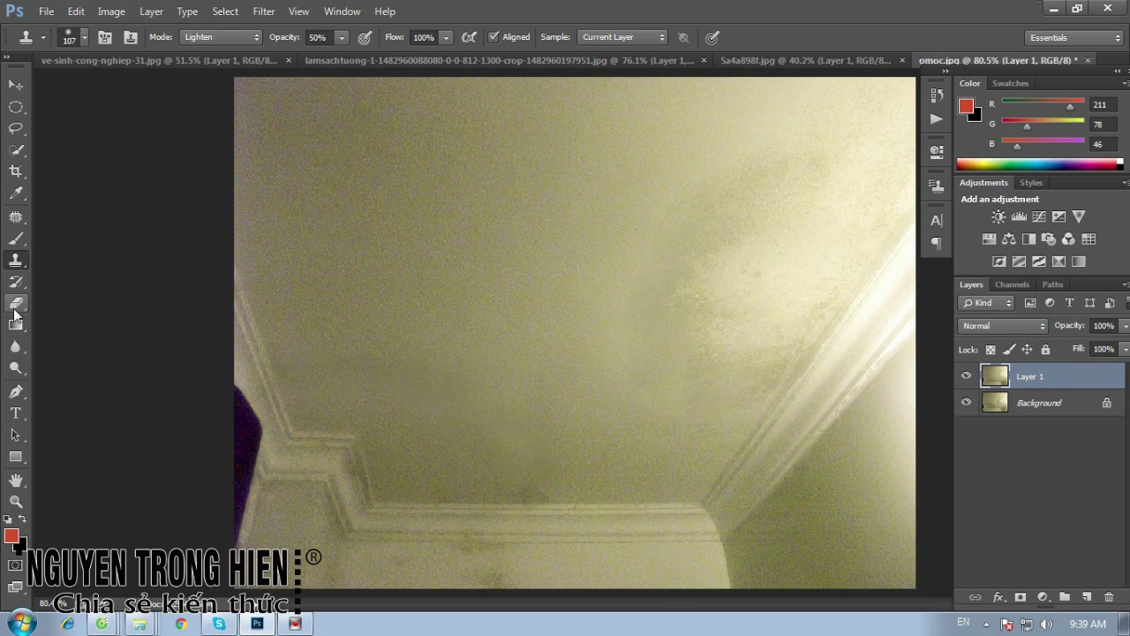
Switch to the Patch Tool and patch an upper stain with clean ceiling
right_click(17, 261)
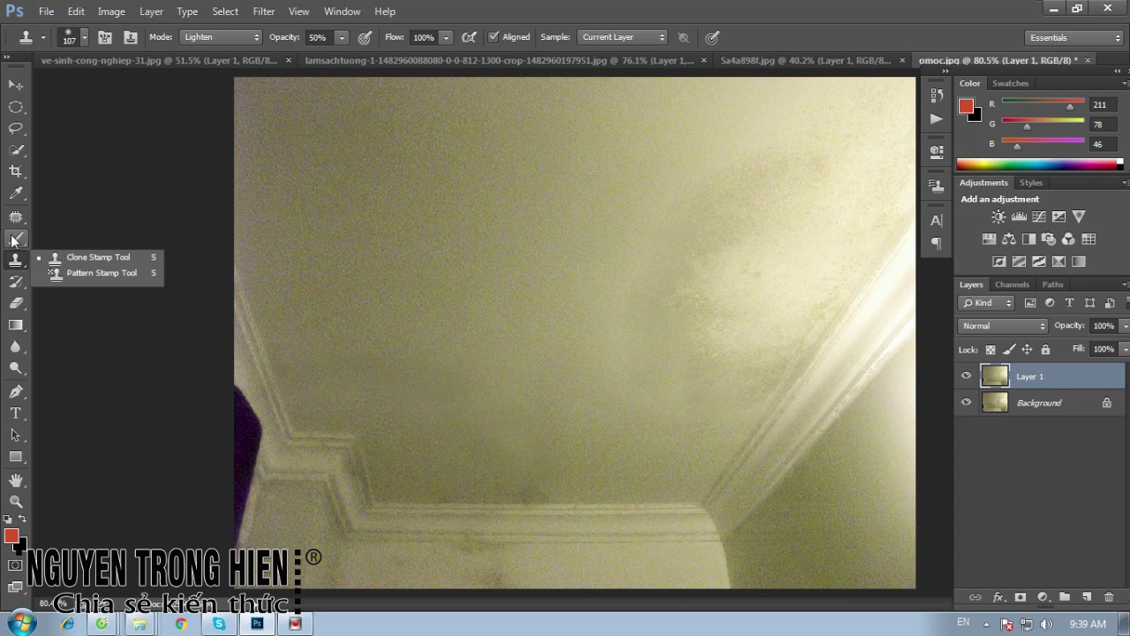
click(15, 216)
click(97, 244)
mouse_move(707, 168)
mouse_down()
mouse_move(757, 285)
mouse_move(845, 159)
mouse_move(837, 168)
mouse_up()
mouse_move(748, 212)
mouse_down()
mouse_move(436, 253)
mouse_move(409, 244)
mouse_up()
click(756, 293)
Patch another stained spot in the middle ceiling with clean plaster
mouse_move(662, 294)
mouse_down()
mouse_move(769, 295)
mouse_move(724, 309)
mouse_up()
mouse_move(605, 283)
mouse_down()
mouse_move(600, 347)
mouse_move(610, 276)
mouse_up()
drag(656, 327, 559, 297)
click(432, 432)
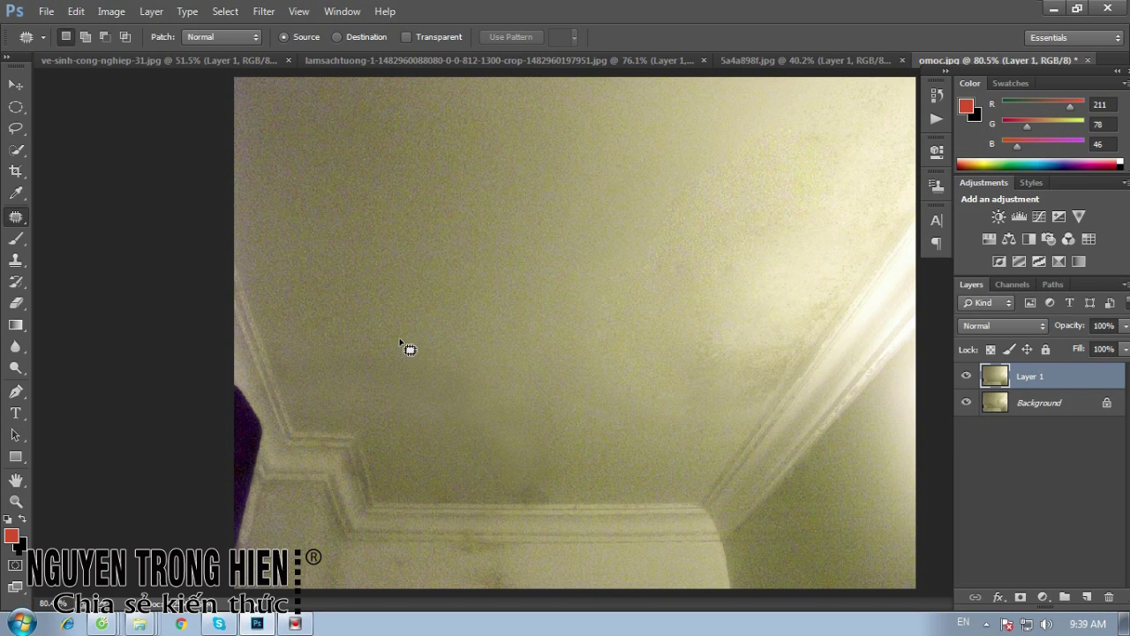
Patch the remaining small stains at the top right and near the cornice
drag(327, 344, 459, 336)
mouse_move(480, 271)
mouse_down()
mouse_move(702, 205)
mouse_move(686, 169)
mouse_up()
key(Return)
mouse_move(801, 133)
mouse_down()
mouse_move(806, 162)
mouse_move(804, 142)
mouse_up()
mouse_move(542, 475)
mouse_down()
mouse_move(568, 526)
mouse_move(601, 499)
mouse_up()
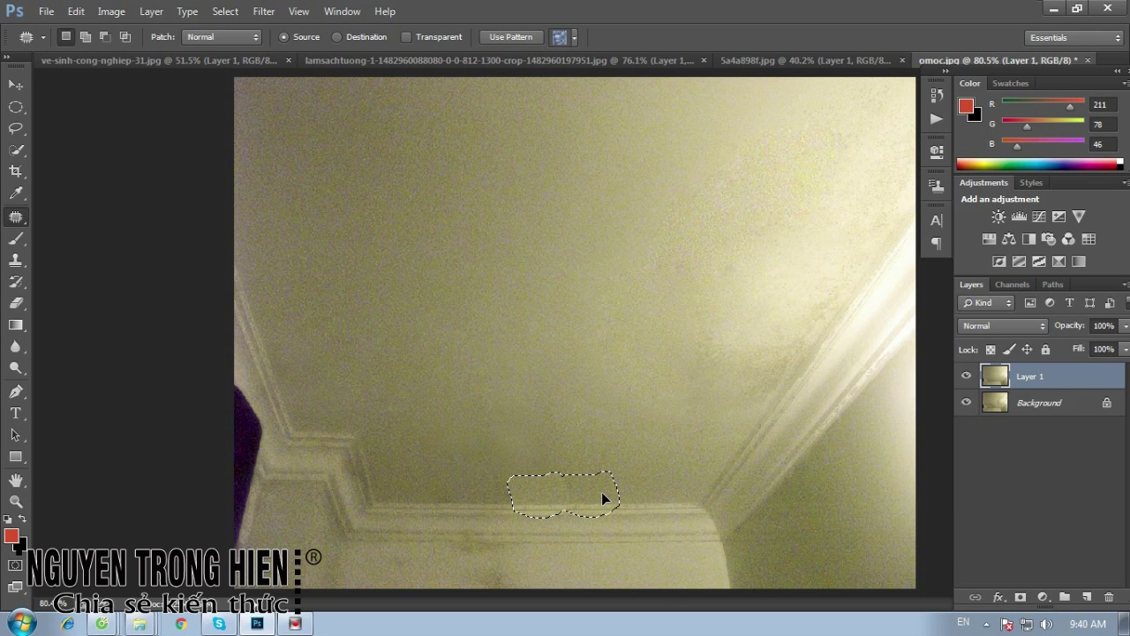
click(595, 451)
Clone Stamp clean plaster over the upper-right and right-cornice stains
click(557, 479)
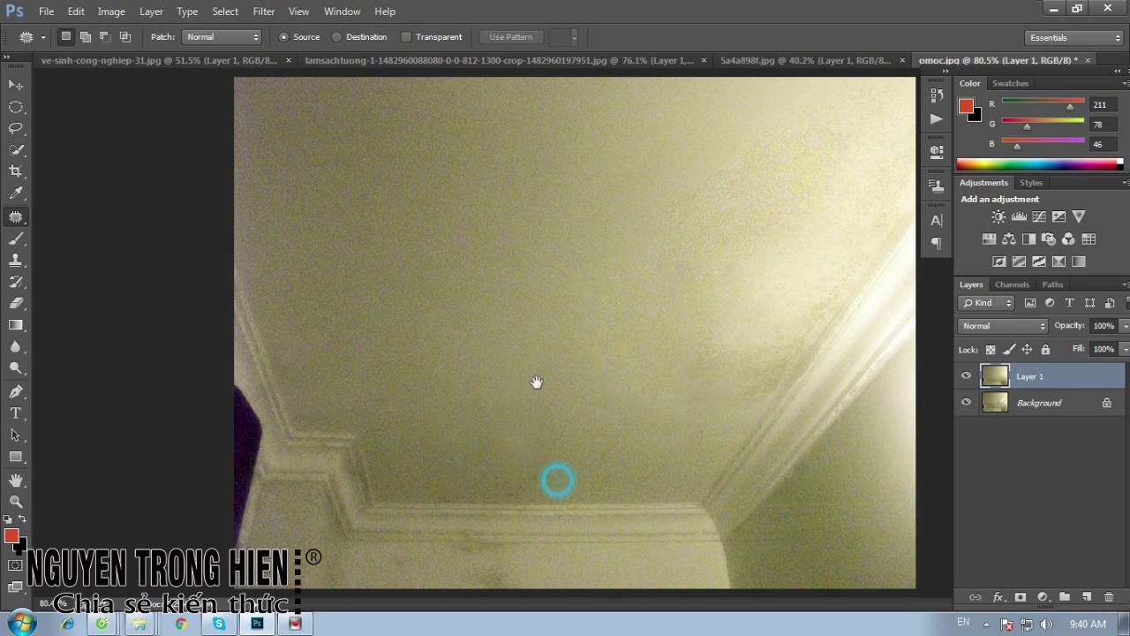
key(s)
alt+click(424, 576)
click(693, 198)
click(675, 150)
click(733, 155)
click(681, 181)
click(708, 223)
click(722, 279)
click(711, 313)
click(769, 353)
click(787, 386)
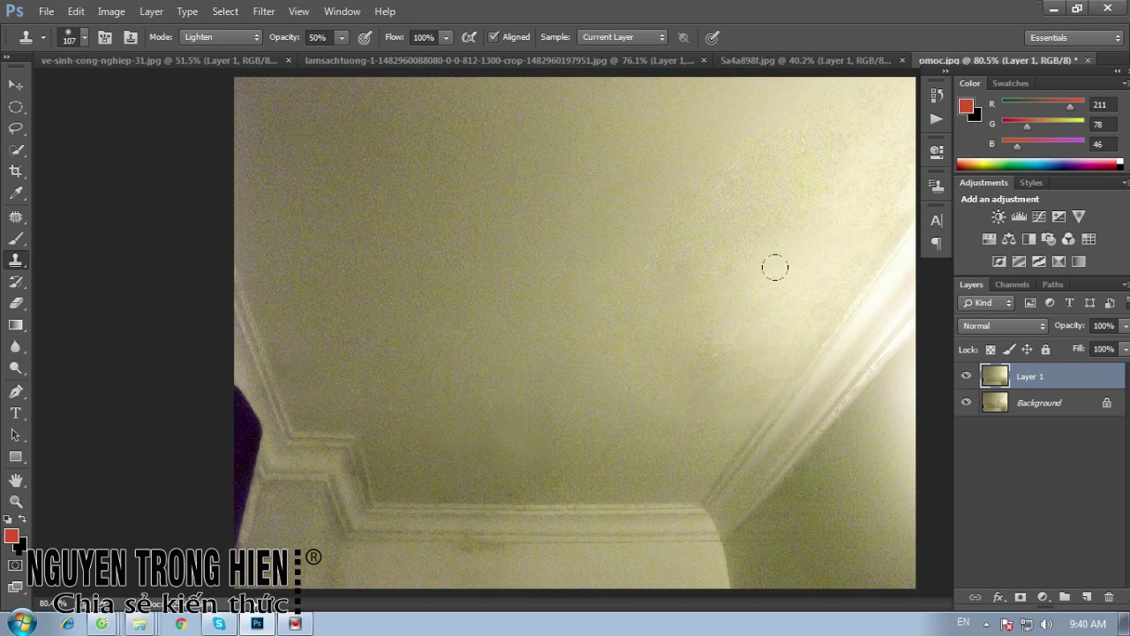
alt+click(398, 406)
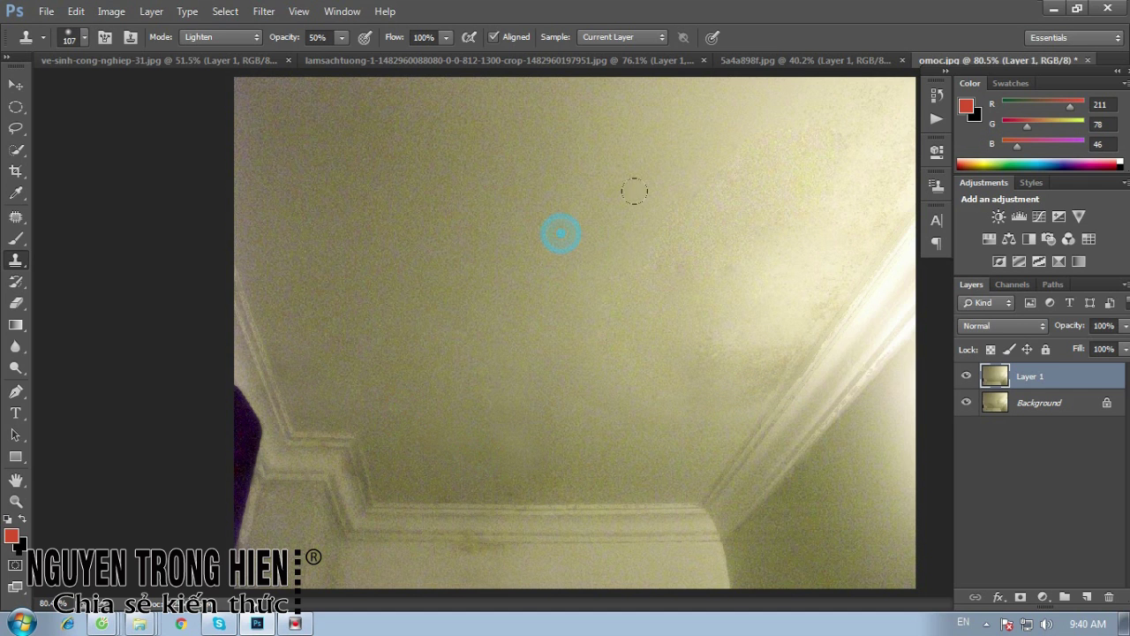
Zoom out and toggle Layer 1 on and off to compare with the mouldy original
key(ctrl+minus)
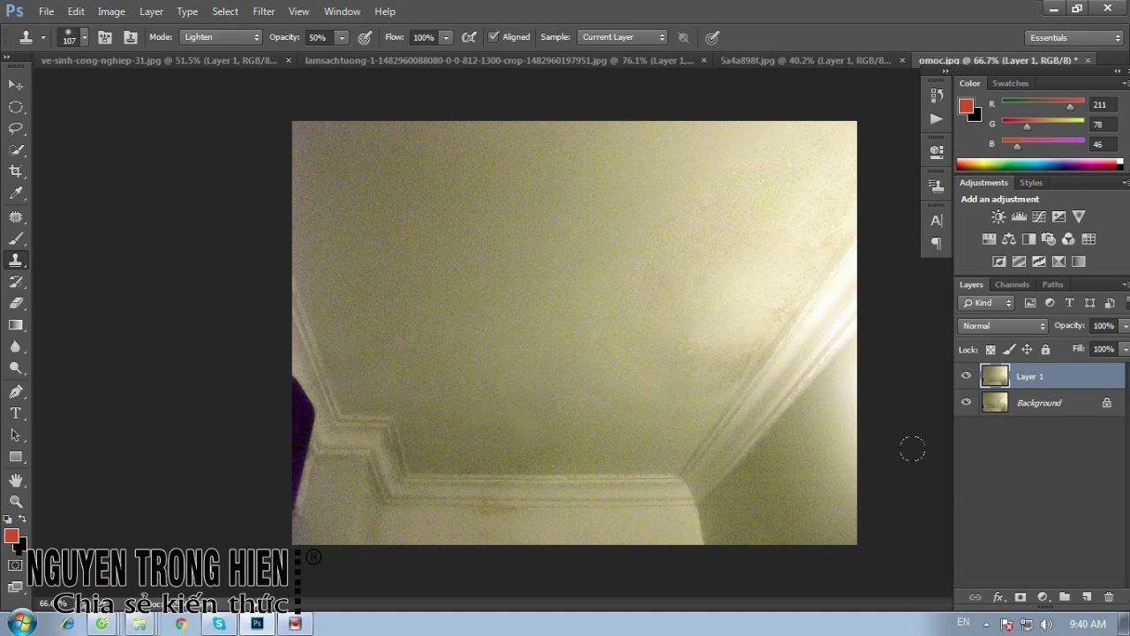
click(966, 376)
click(966, 376)
click(966, 376)
click(966, 376)
click(966, 376)
click(966, 376)
click(966, 376)
click(966, 377)
click(966, 376)
click(966, 376)
Add a layer mask to Layer 1 and choose the standard Eraser
click(1022, 599)
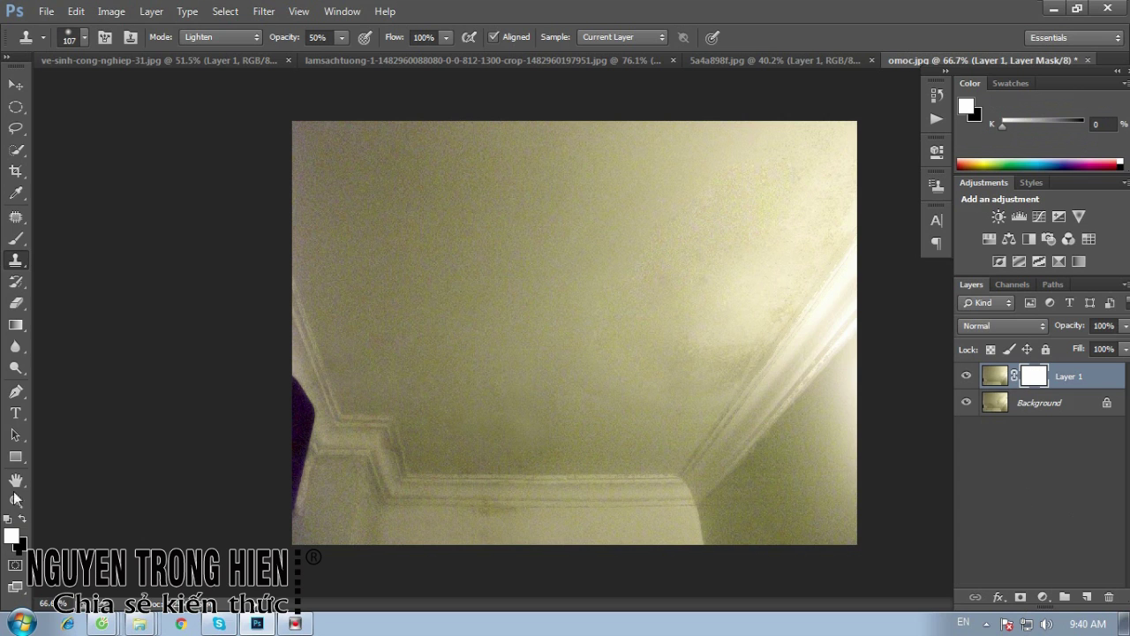
click(12, 265)
click(16, 302)
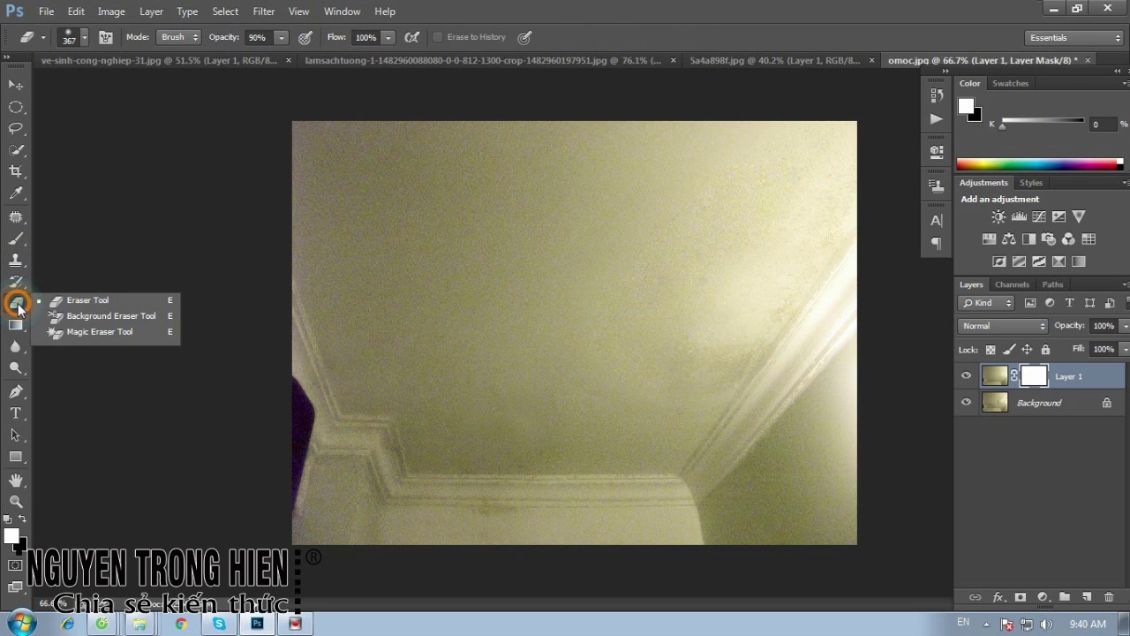
click(86, 302)
Set the eraser to 27 px at 50% opacity and brush along the cornice edges
right_click(106, 294)
right_click(531, 309)
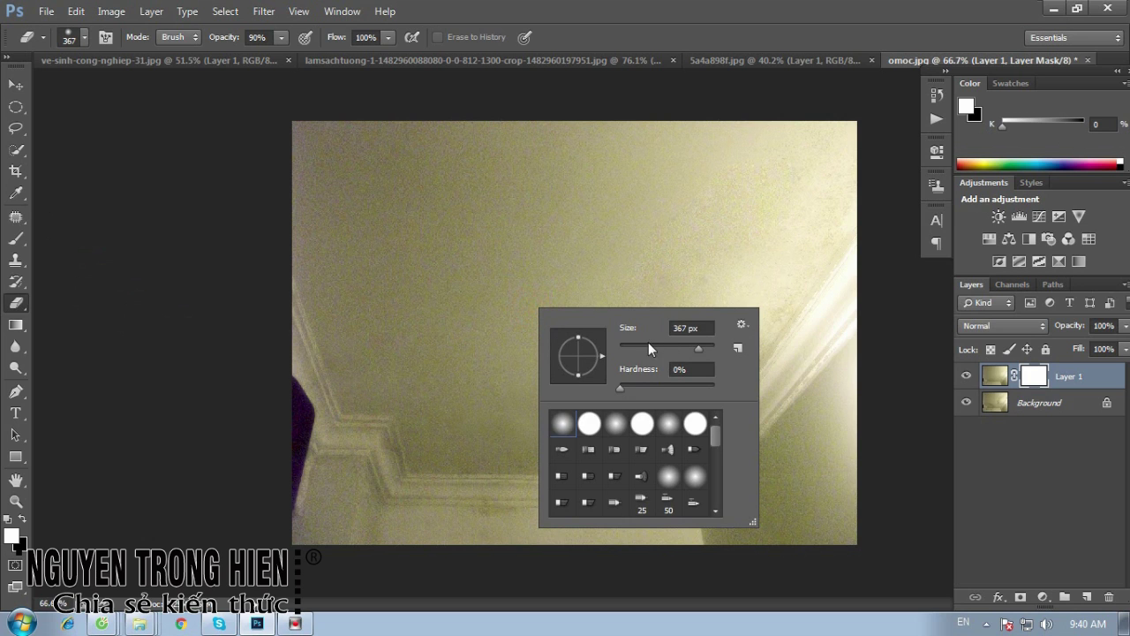
drag(649, 349, 627, 347)
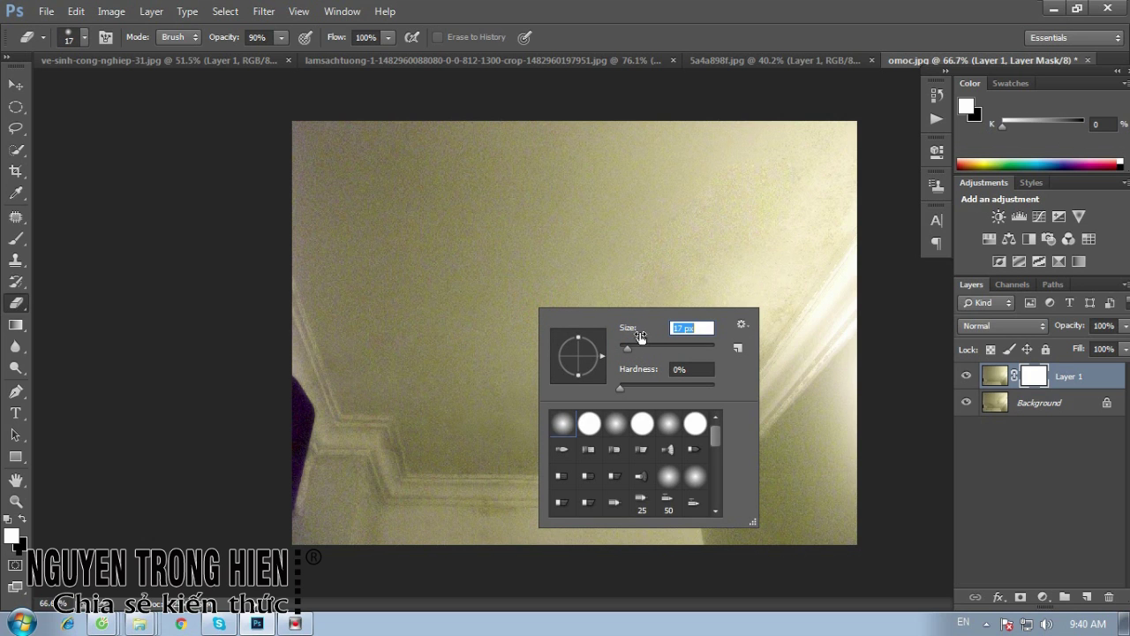
click(281, 37)
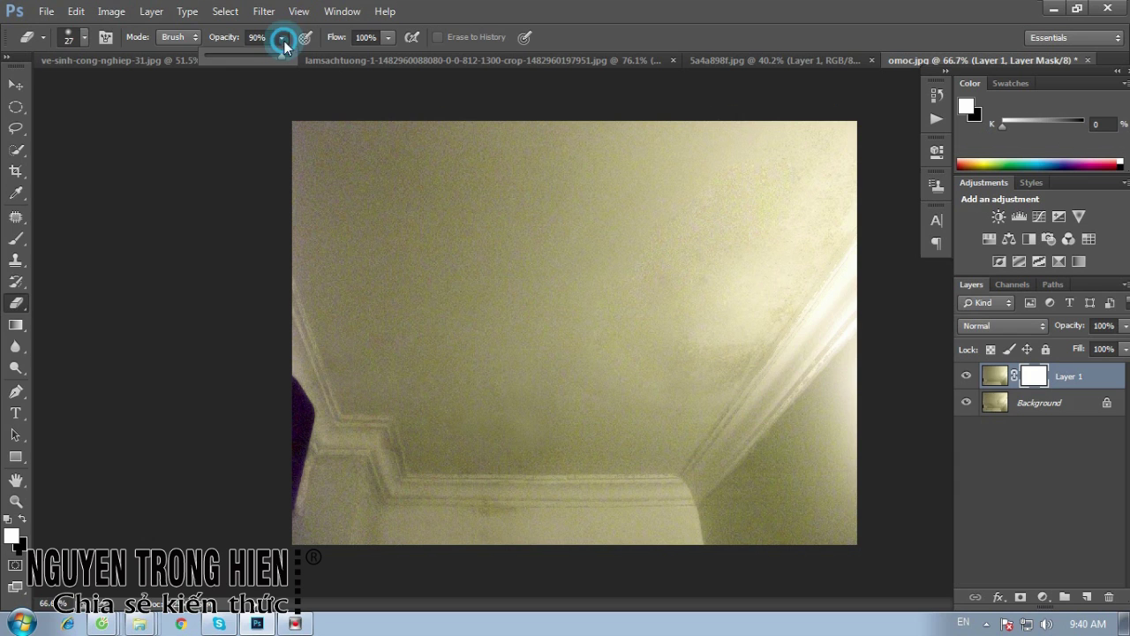
drag(282, 60, 252, 60)
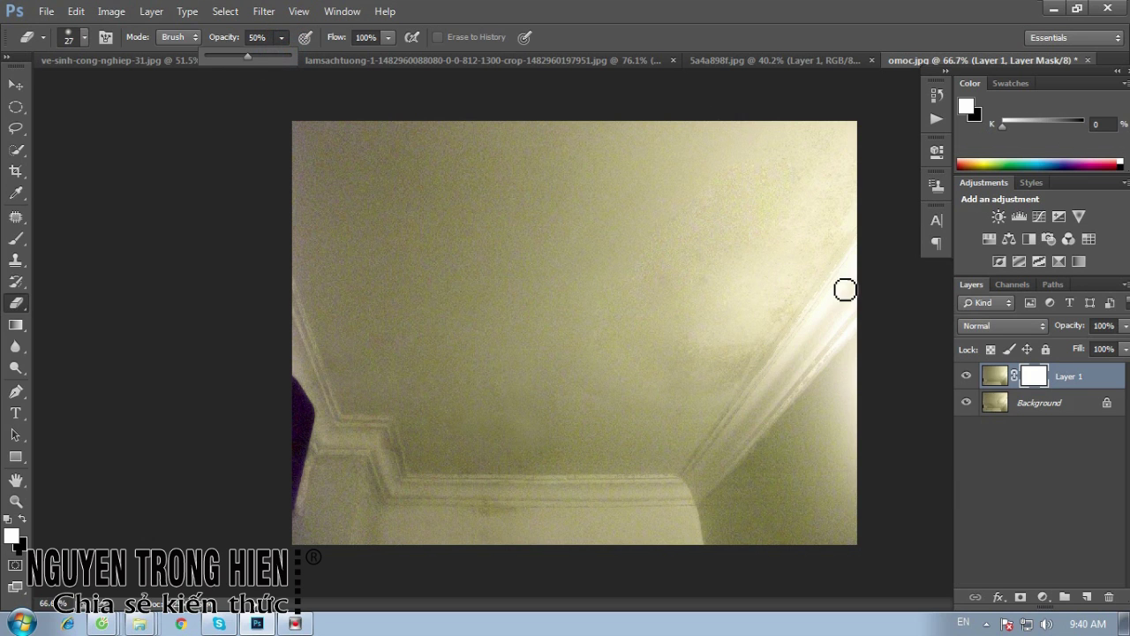
click(850, 240)
mouse_move(820, 271)
mouse_down()
mouse_move(812, 312)
mouse_move(735, 424)
mouse_move(703, 509)
mouse_move(828, 364)
mouse_up()
mouse_move(680, 483)
mouse_down()
mouse_move(586, 492)
mouse_move(411, 477)
mouse_move(391, 426)
mouse_move(345, 423)
mouse_up()
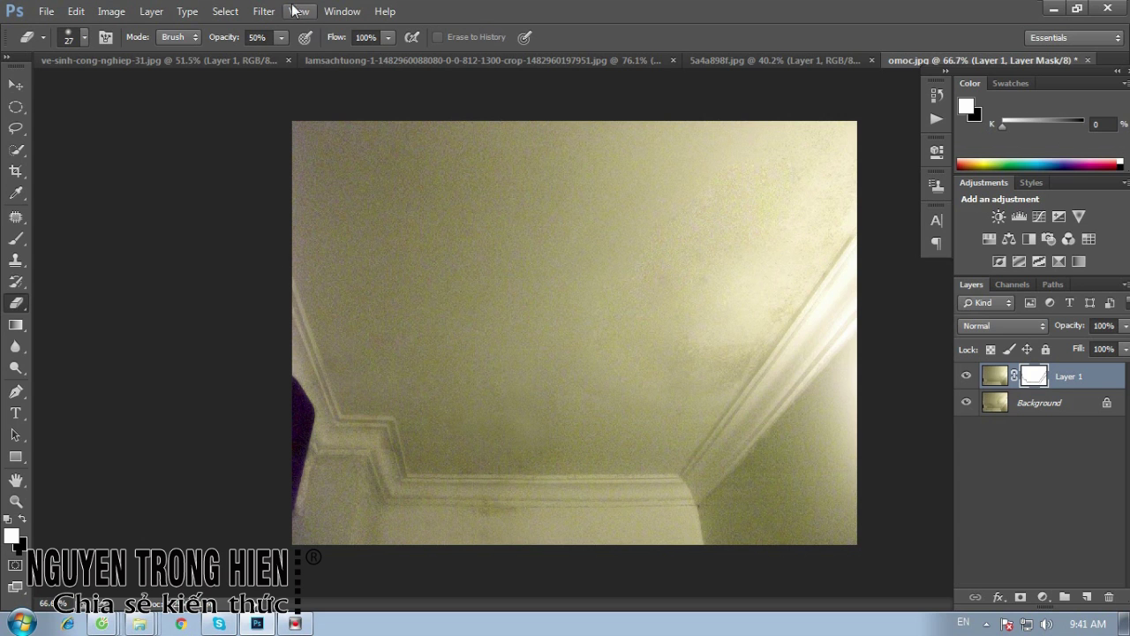
Target Layer 1's image and toggle its visibility to compare with the original
click(264, 11)
mouse_move(275, 225)
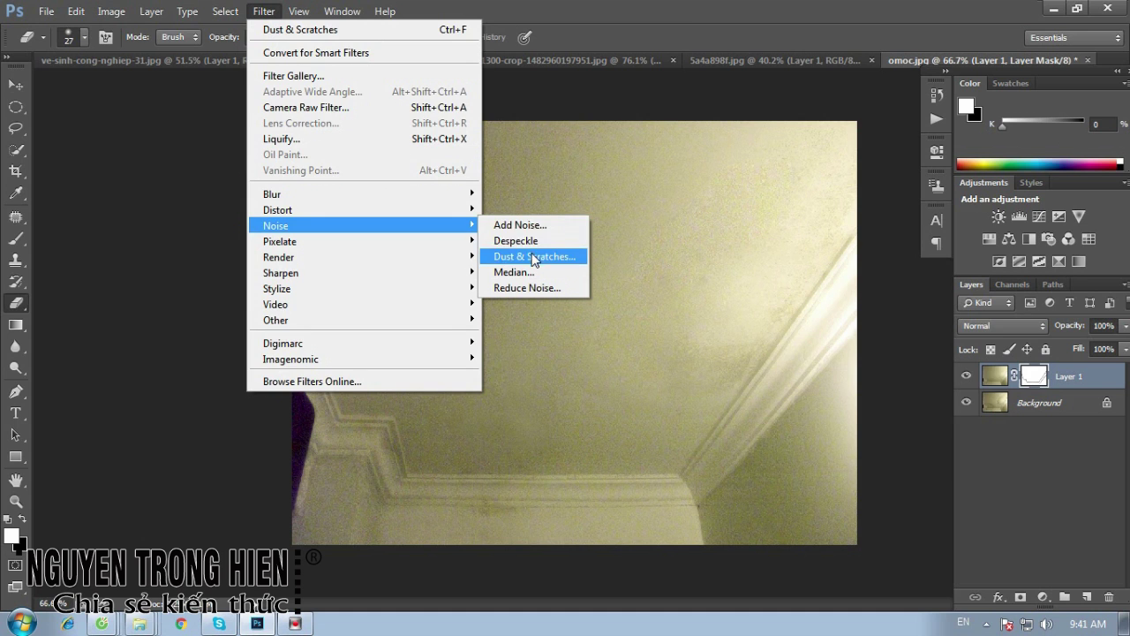
click(692, 8)
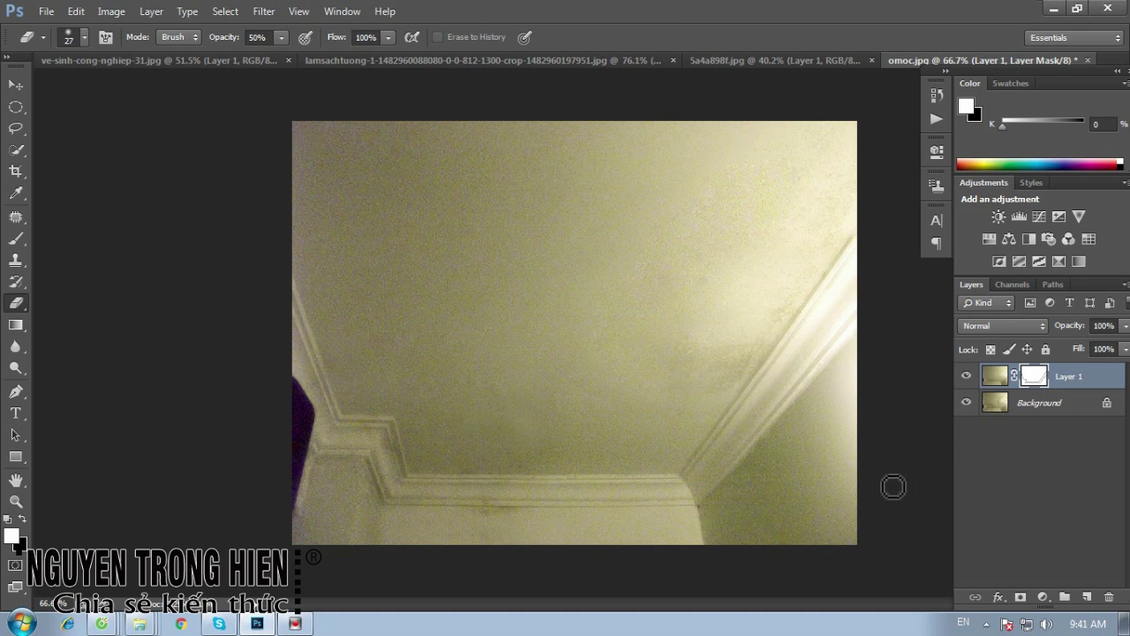
click(995, 376)
click(966, 377)
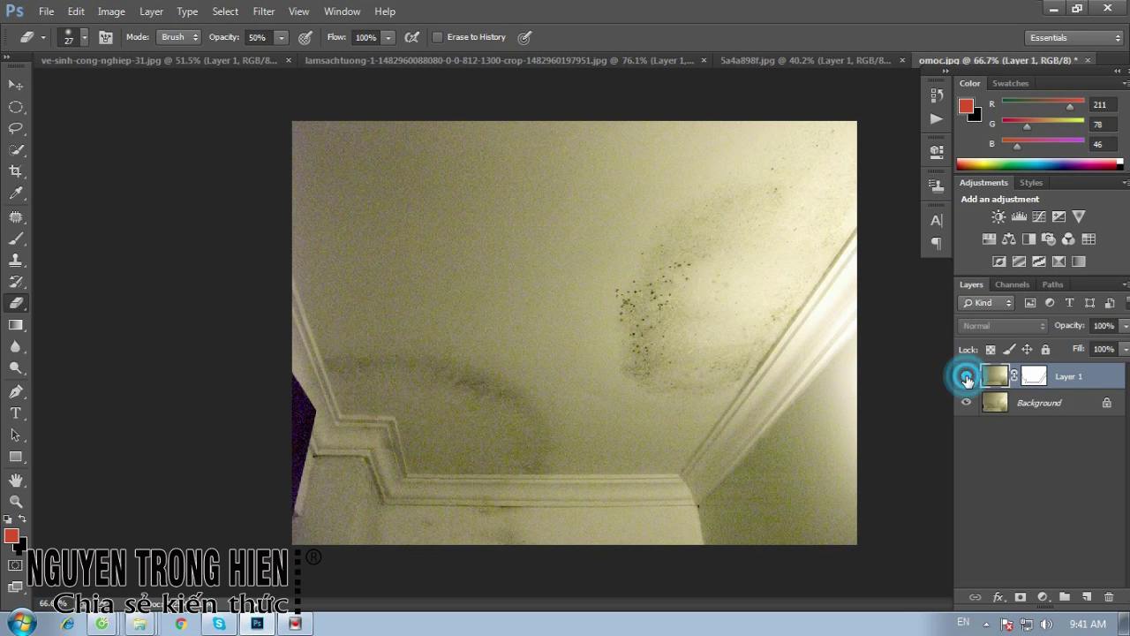
click(966, 377)
click(966, 377)
click(966, 377)
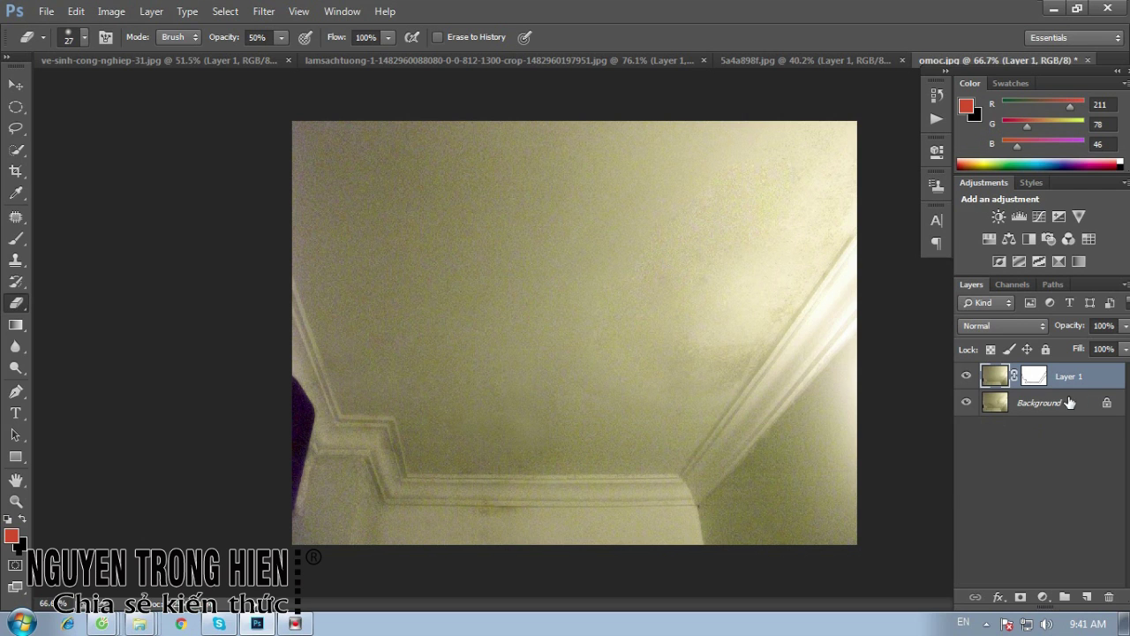
Merge Layer 1 with Background and select all the merged pixels
shift+click(1070, 402)
right_click(1069, 403)
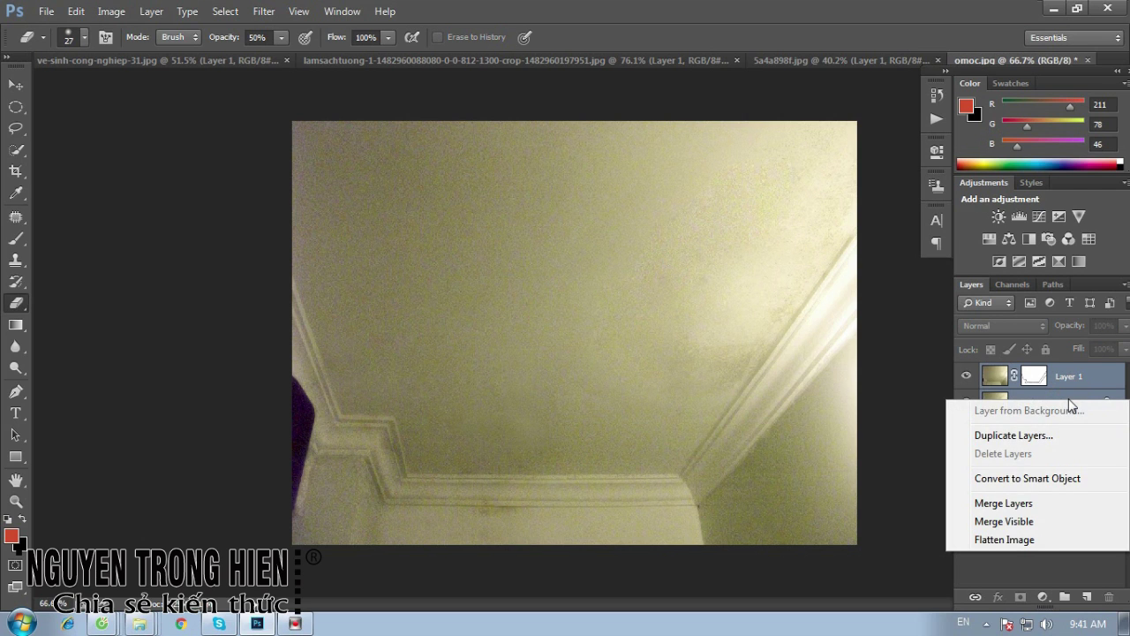
click(1028, 505)
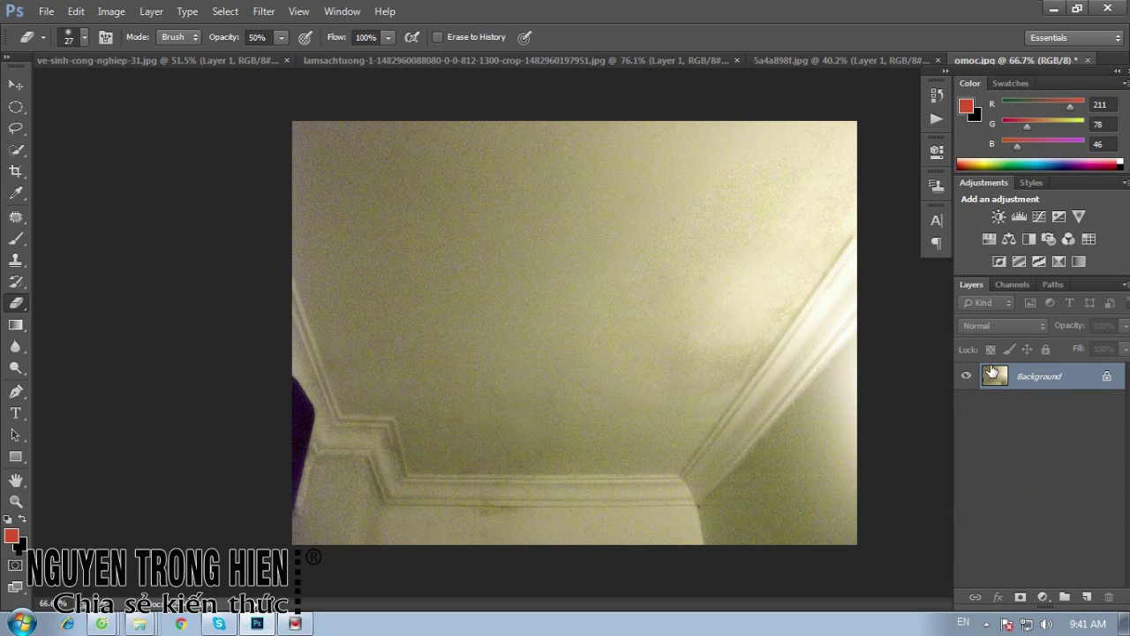
drag(1000, 379, 1001, 379)
ctrl+click(1001, 378)
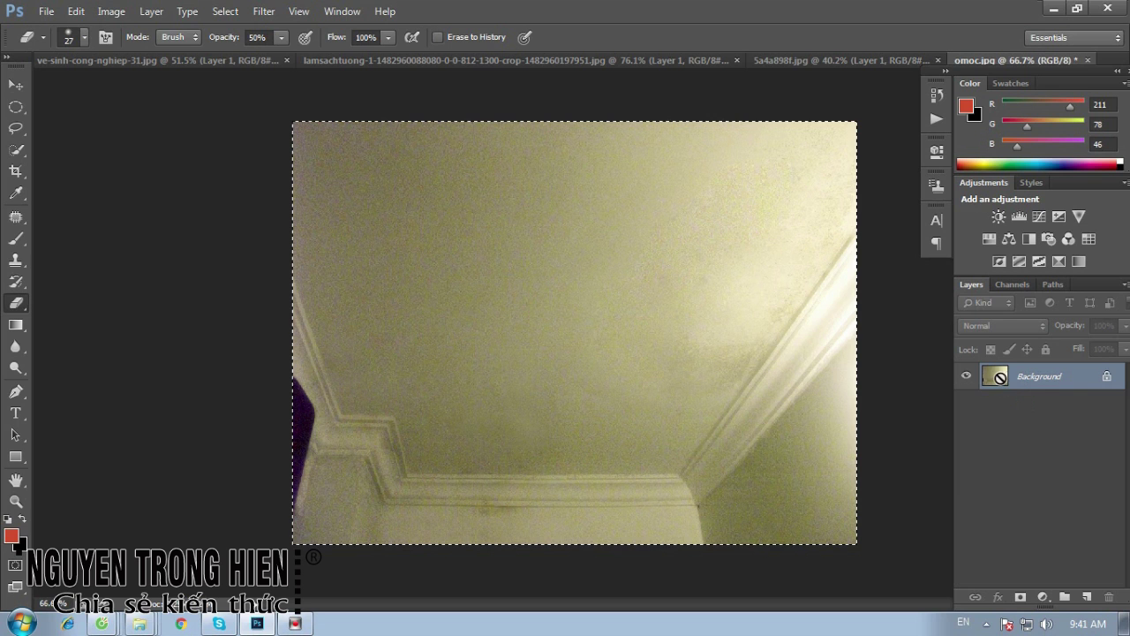
Revert to the original omoc.jpg History snapshot and paste the cleaned ceiling
click(935, 98)
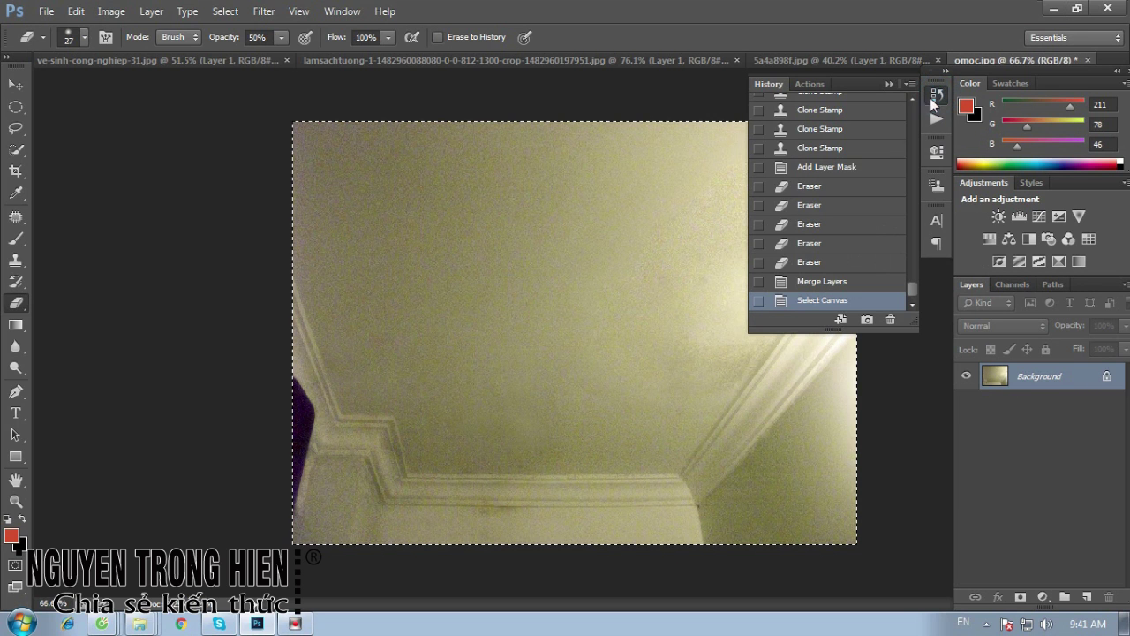
drag(912, 289, 912, 110)
click(858, 104)
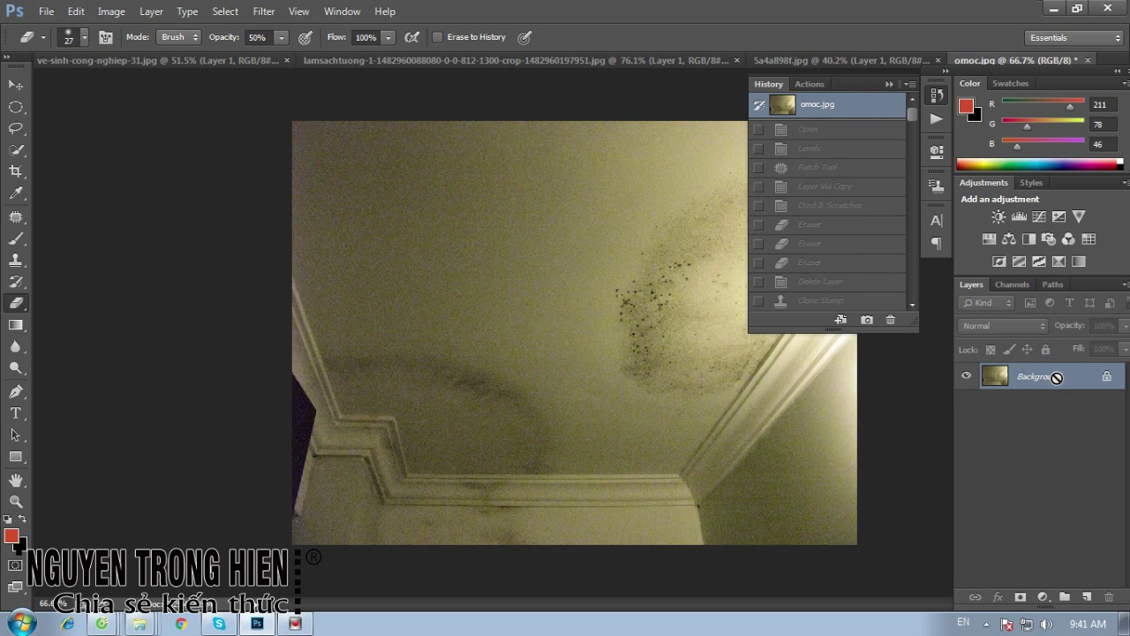
key(ctrl+v)
Toggle Layer 1's visibility repeatedly to compare the cleaned and moldy ceiling, leaving the original showing
click(889, 84)
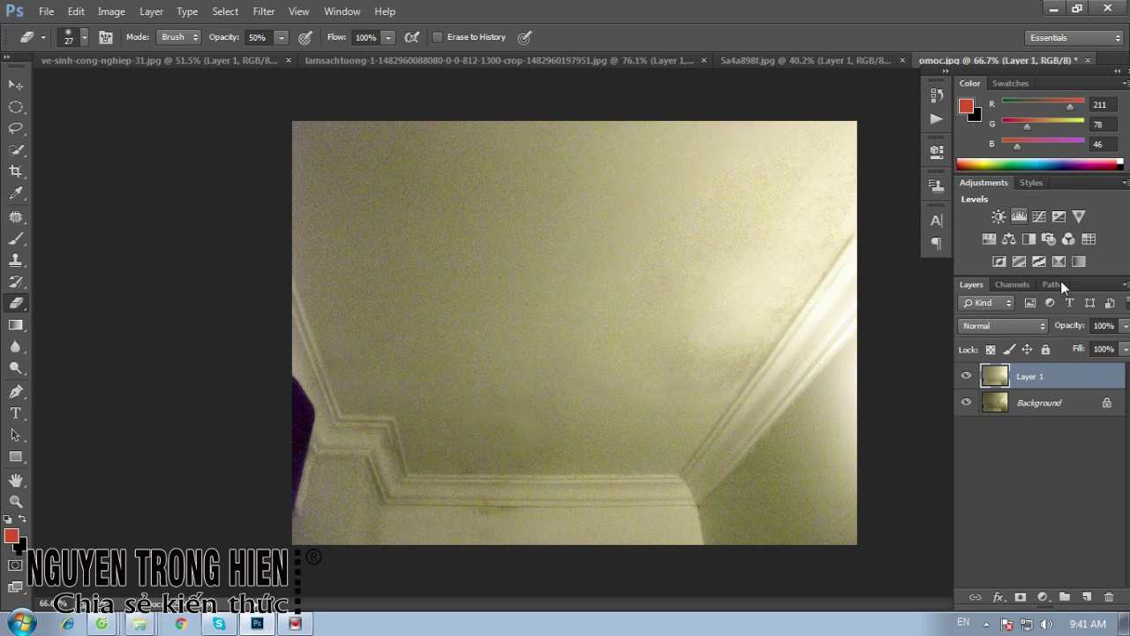
click(967, 378)
click(966, 378)
click(966, 377)
click(966, 377)
click(966, 377)
click(965, 377)
click(966, 377)
click(966, 377)
click(966, 377)
click(966, 377)
click(966, 377)
click(966, 377)
click(966, 377)
click(966, 377)
click(966, 377)
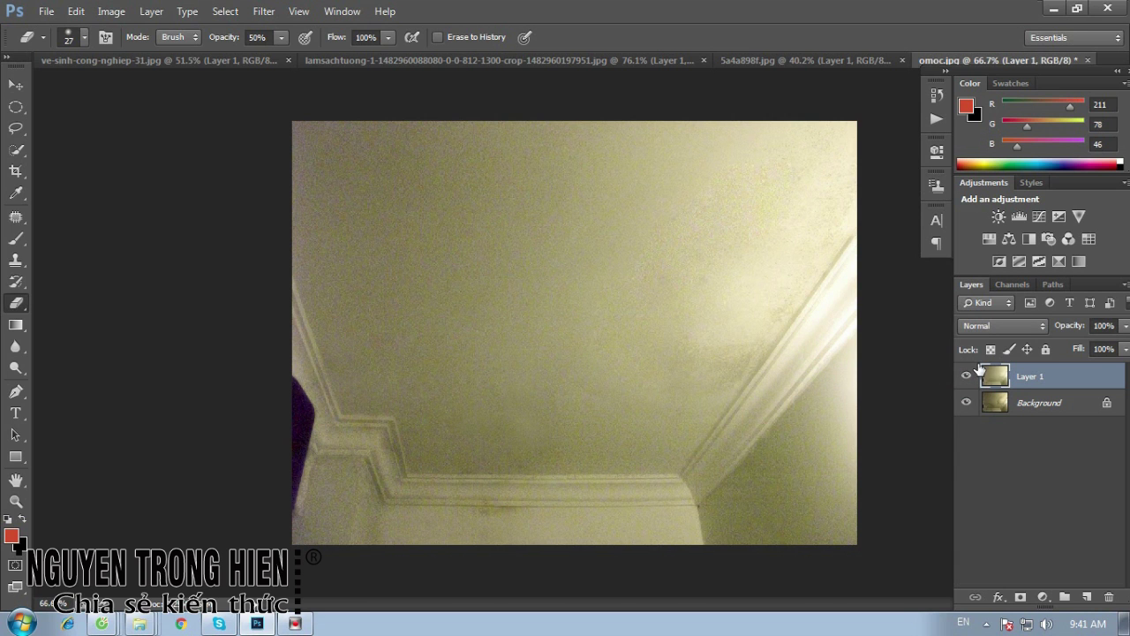
Switch to the Clone Stamp tool in Normal blend mode and choose a brush
key(ctrl+0)
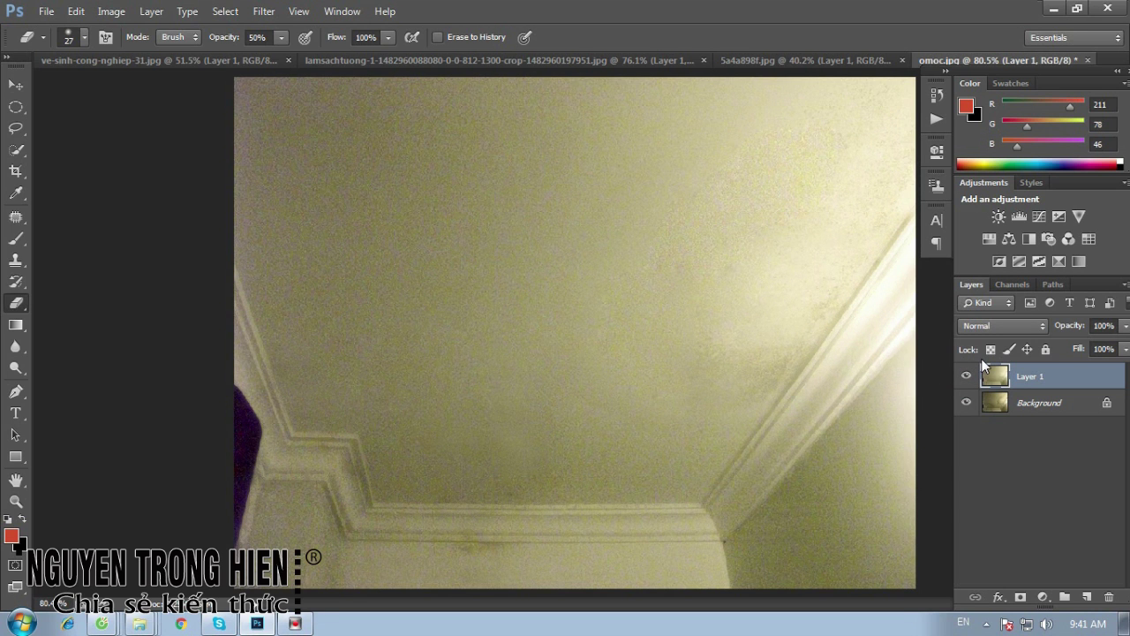
key(ctrl+minus)
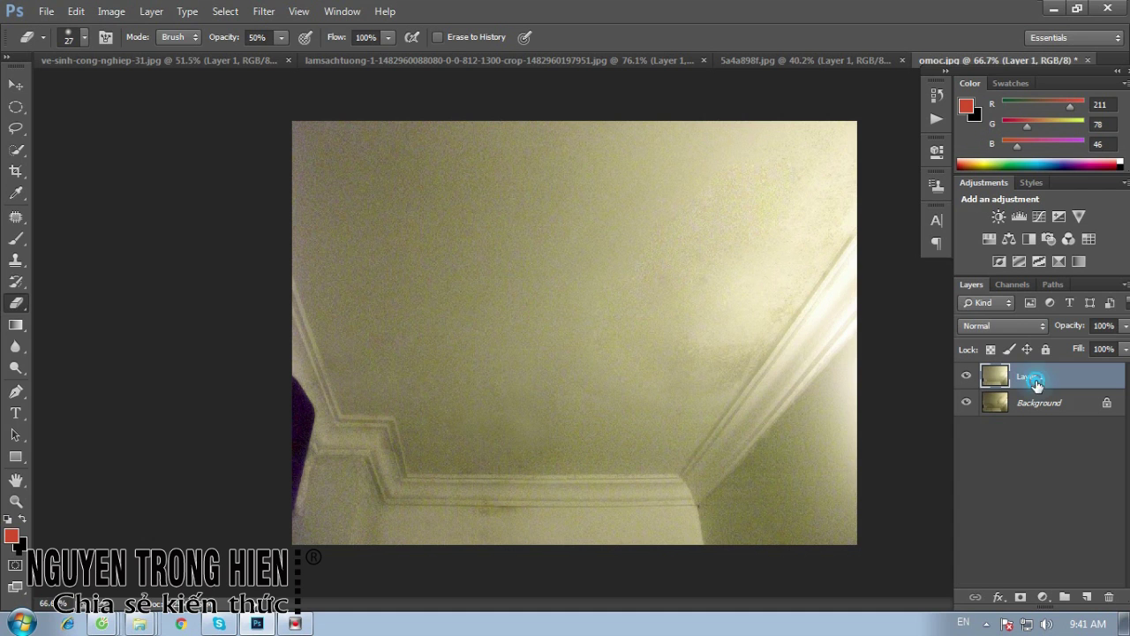
key(s)
alt+click(663, 187)
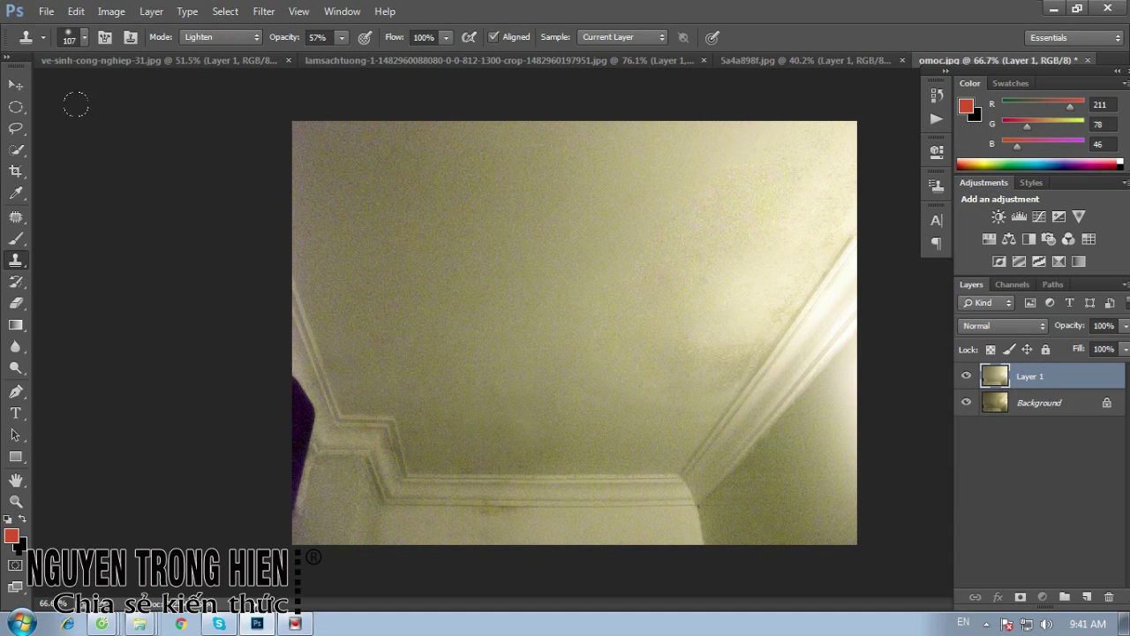
click(209, 37)
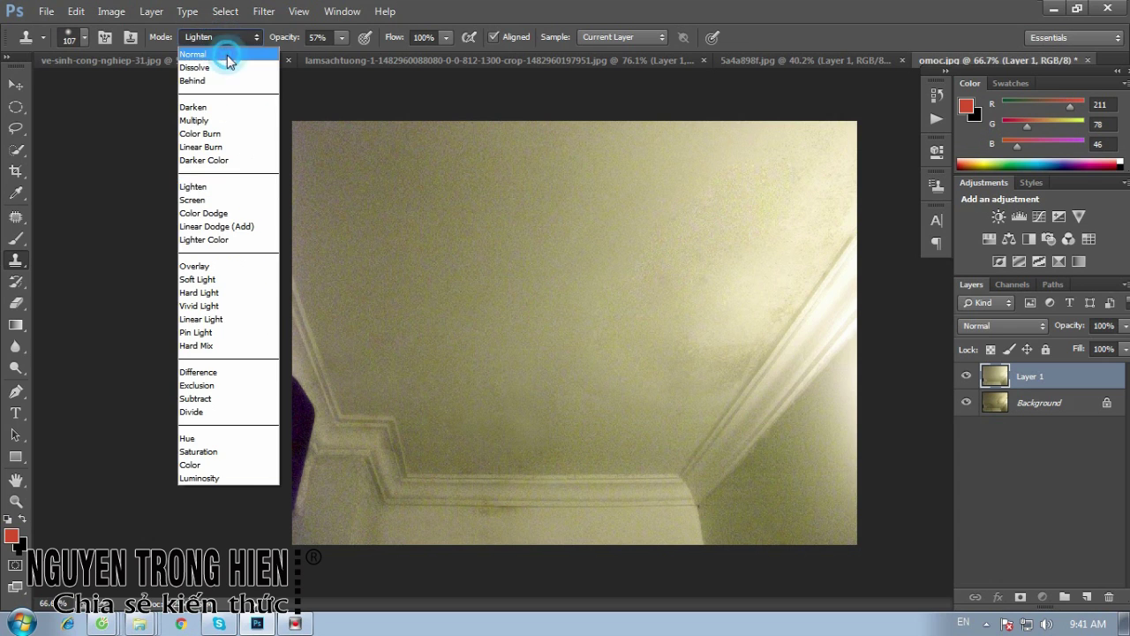
click(221, 51)
right_click(16, 260)
click(88, 256)
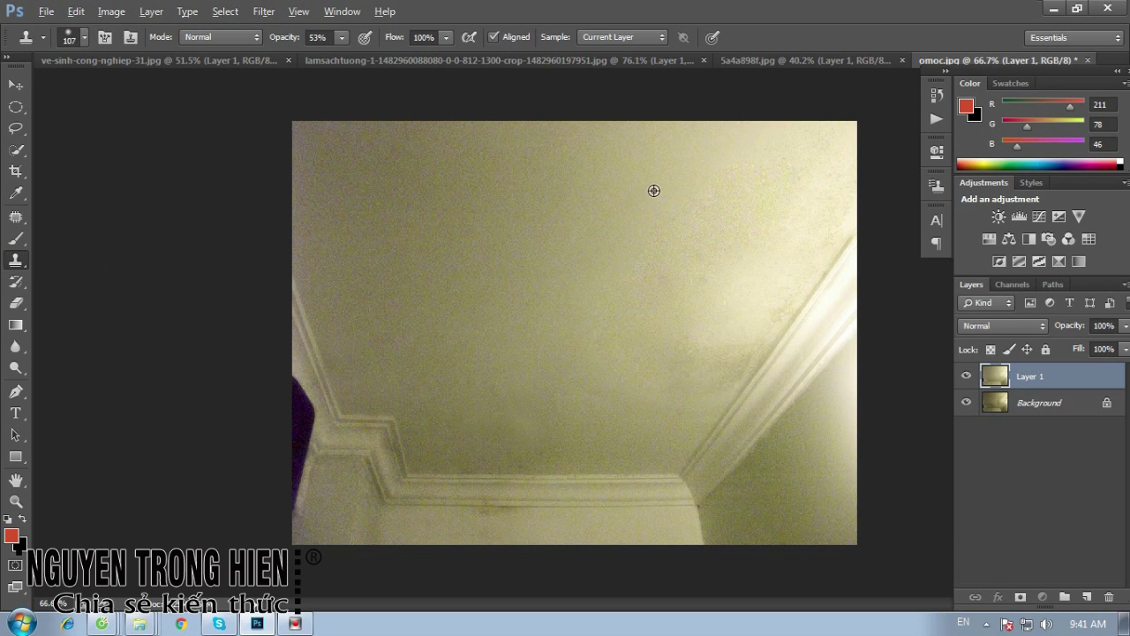
Clone-stamp clean texture over the upper-right ceiling
drag(674, 187, 717, 183)
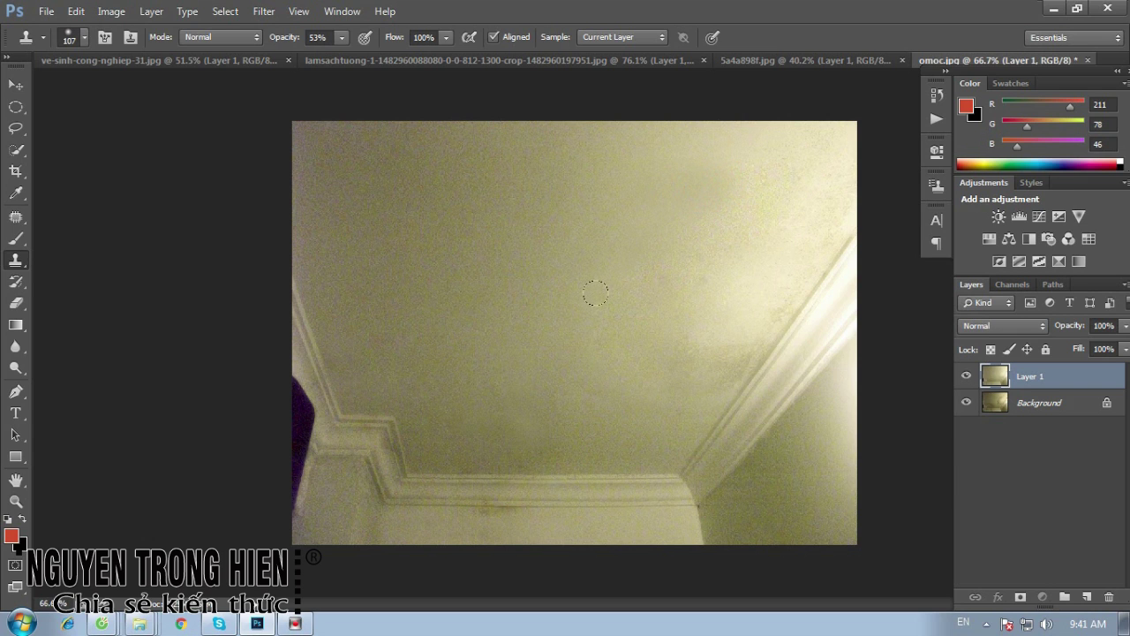
drag(732, 259, 797, 194)
drag(751, 204, 789, 177)
Compare Layer 1 against the original, then undo to discard Layer 1
click(966, 376)
click(965, 377)
click(966, 376)
click(966, 376)
click(966, 377)
click(966, 377)
key(ctrl+plus)
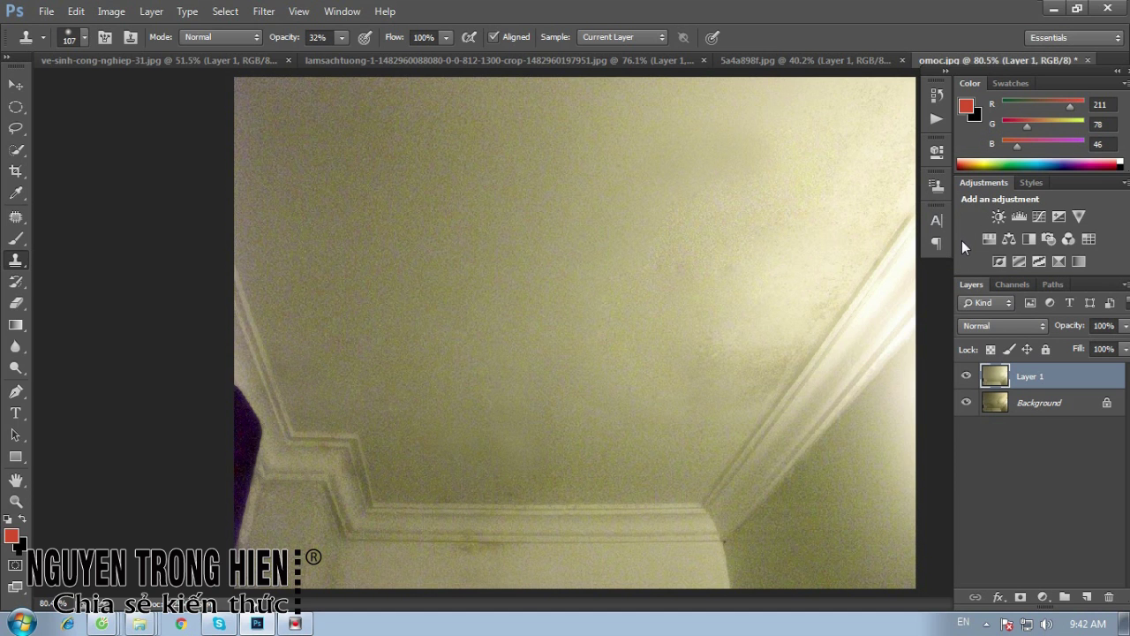
key(ctrl+z)
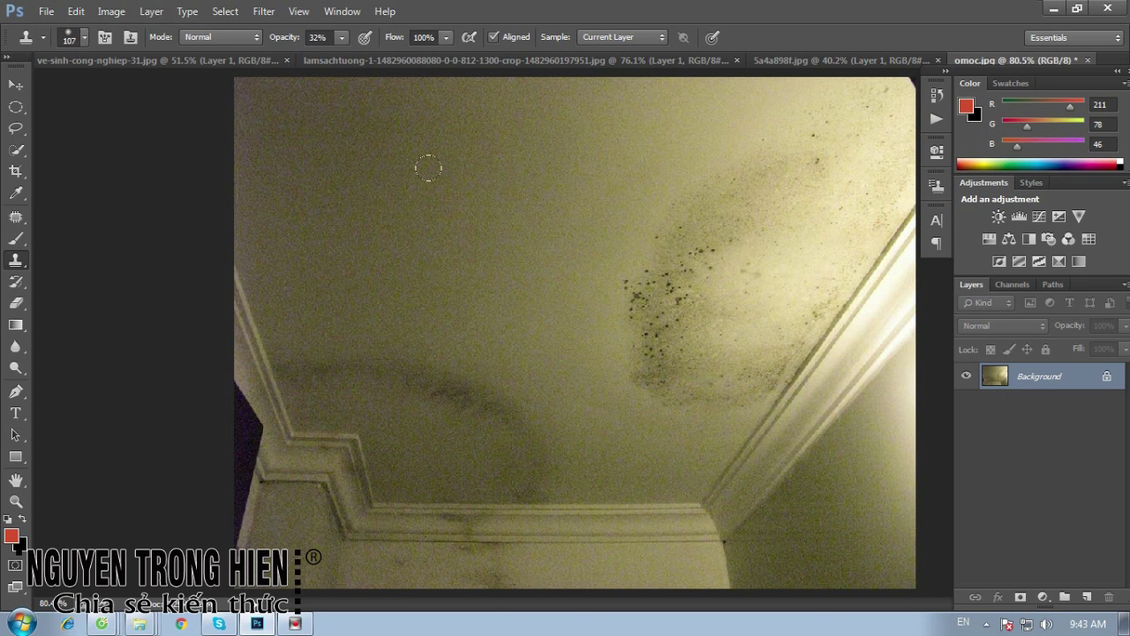
Show the Actions panel and create a new action set named Xoa Bui
click(343, 12)
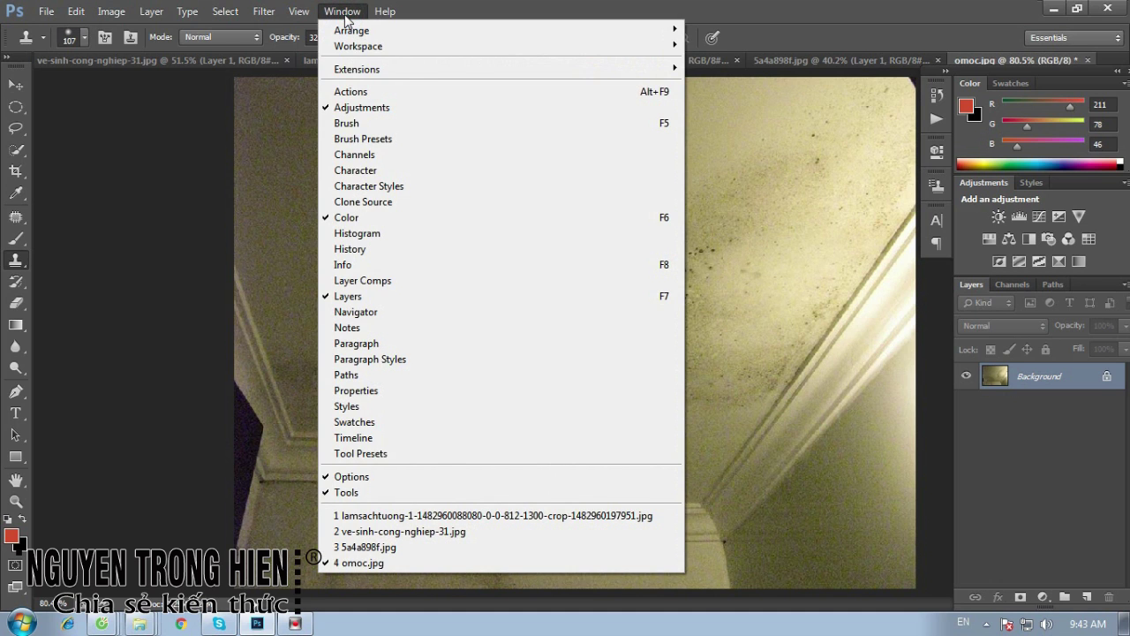
click(660, 93)
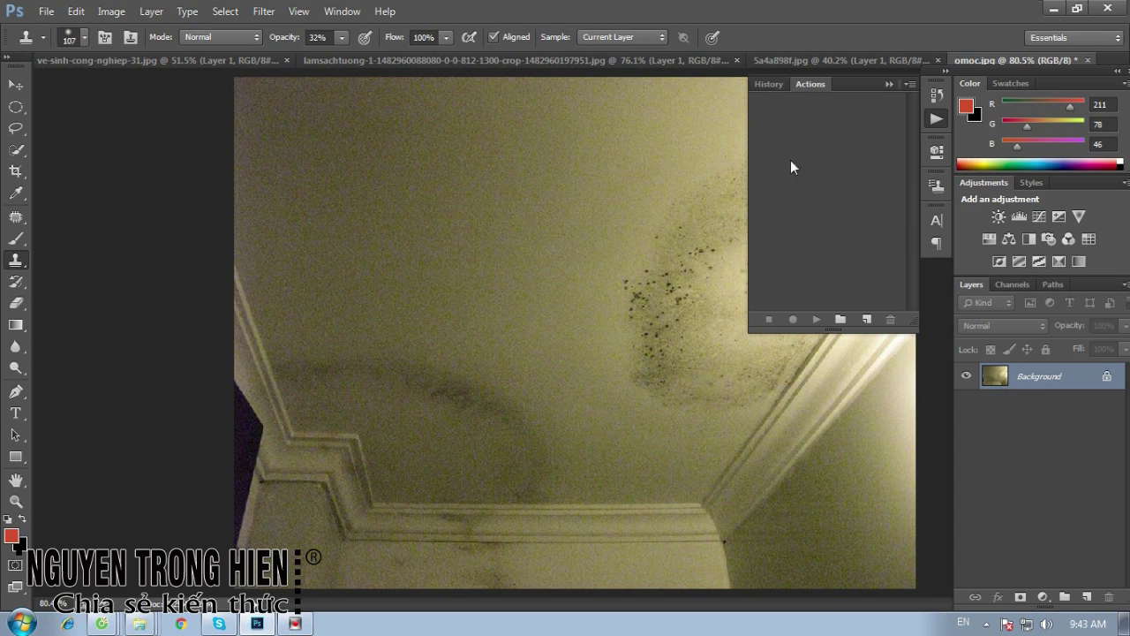
click(840, 319)
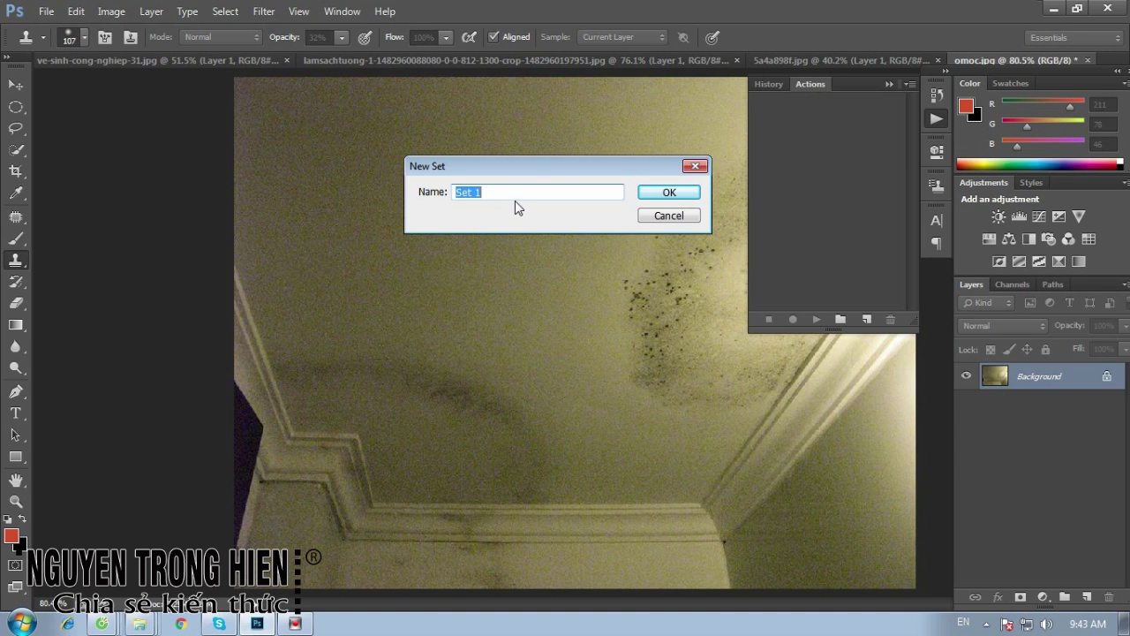
text(Xoa Bui)
click(664, 192)
Create Action 1 in the Xoa Bui set and start recording it
click(868, 319)
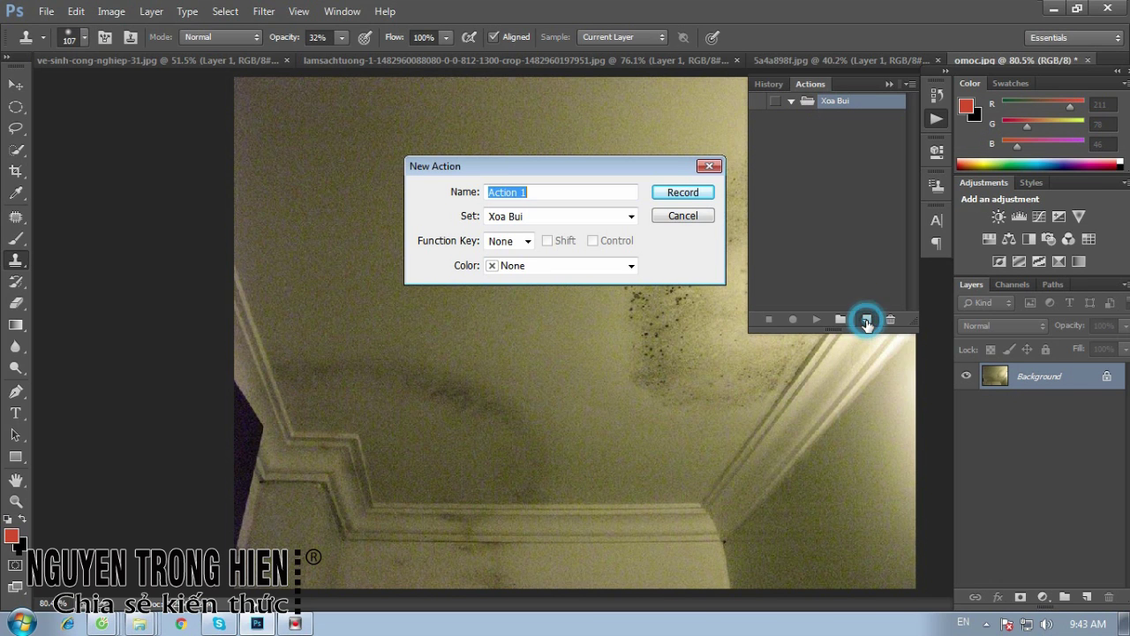
click(574, 195)
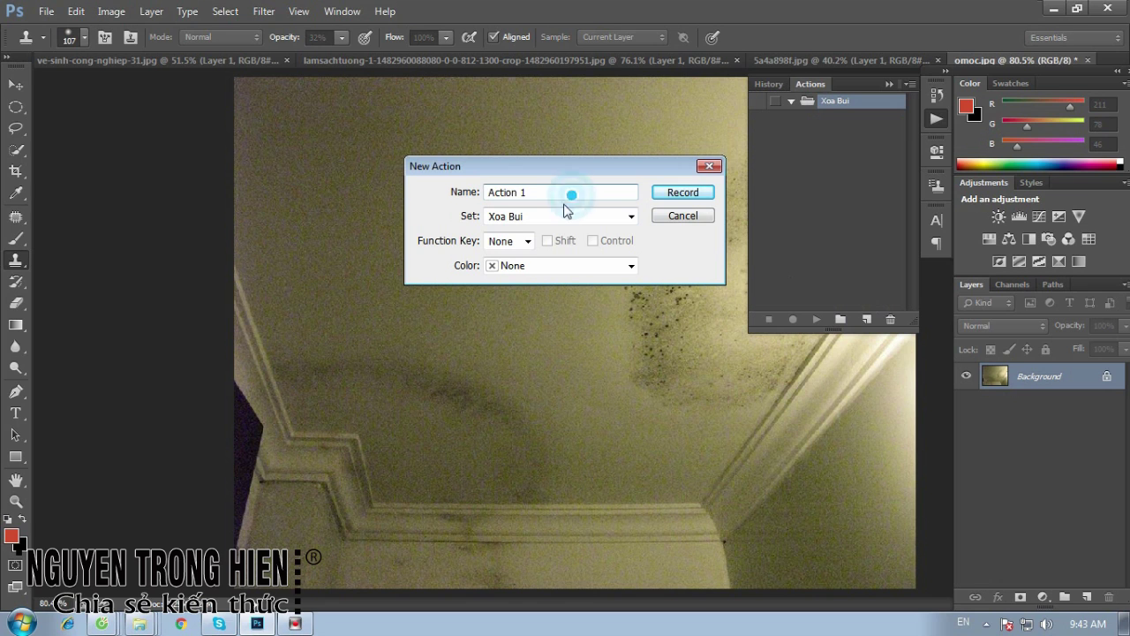
click(679, 195)
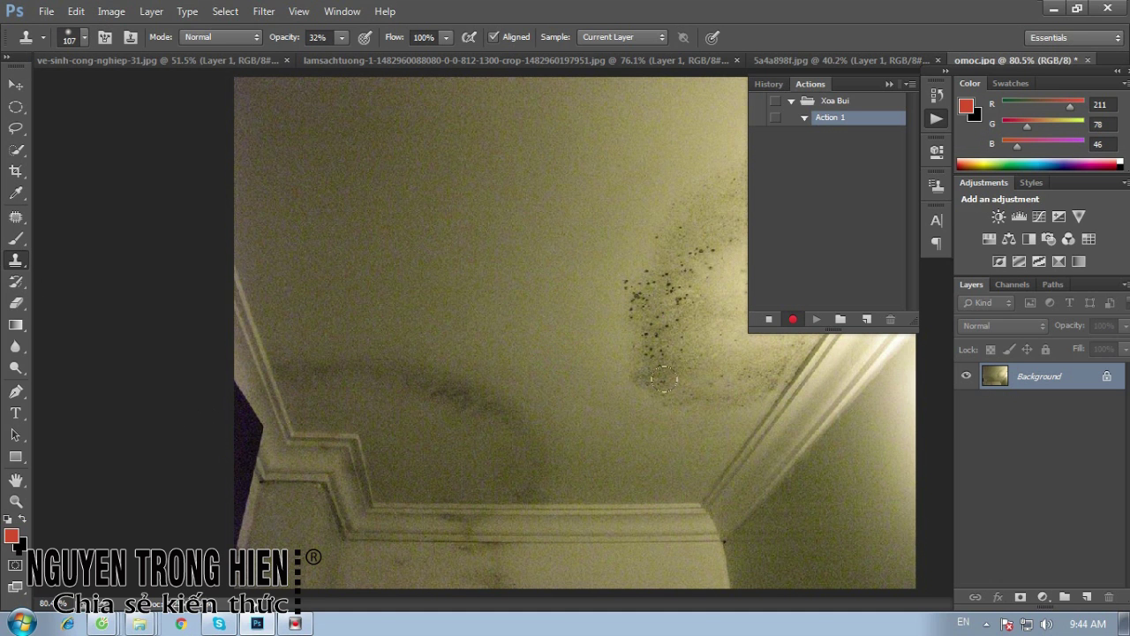
key(ctrl+plus)
key(ctrl+plus)
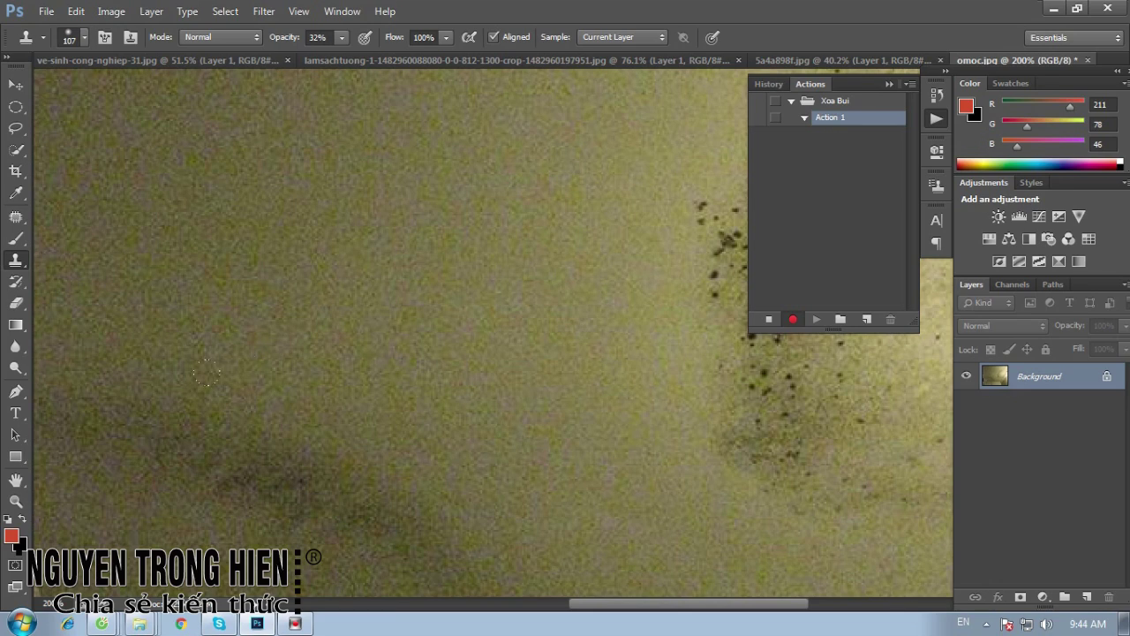
key(ctrl+minus)
key(ctrl+minus)
key(ctrl+minus)
key(ctrl+minus)
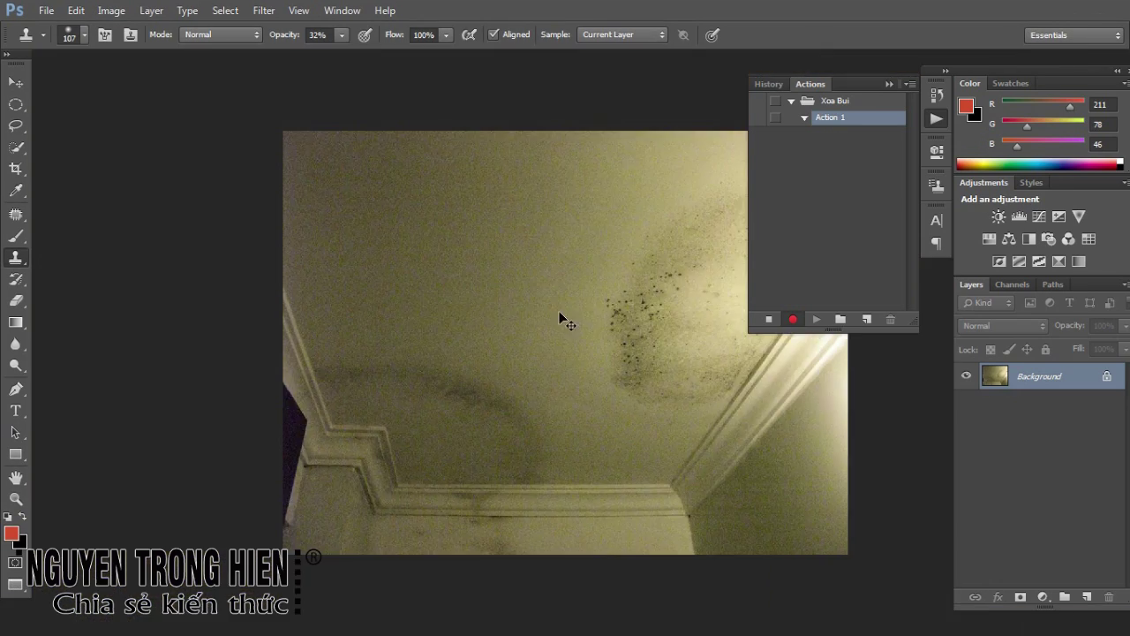
scroll(588, 309, up, 1)
scroll(587, 309, up, 1)
scroll(424, 383, up, 1)
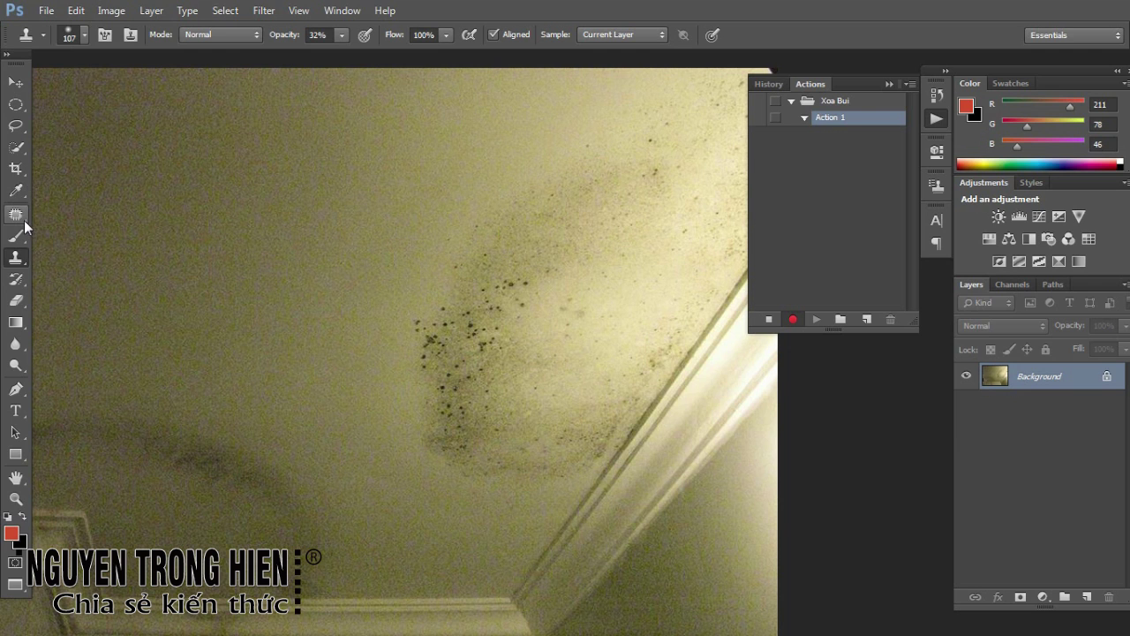
Lasso the mold-spotted ceiling patch and copy it to a new Layer 1 with Ctrl+J
drag(15, 128, 75, 118)
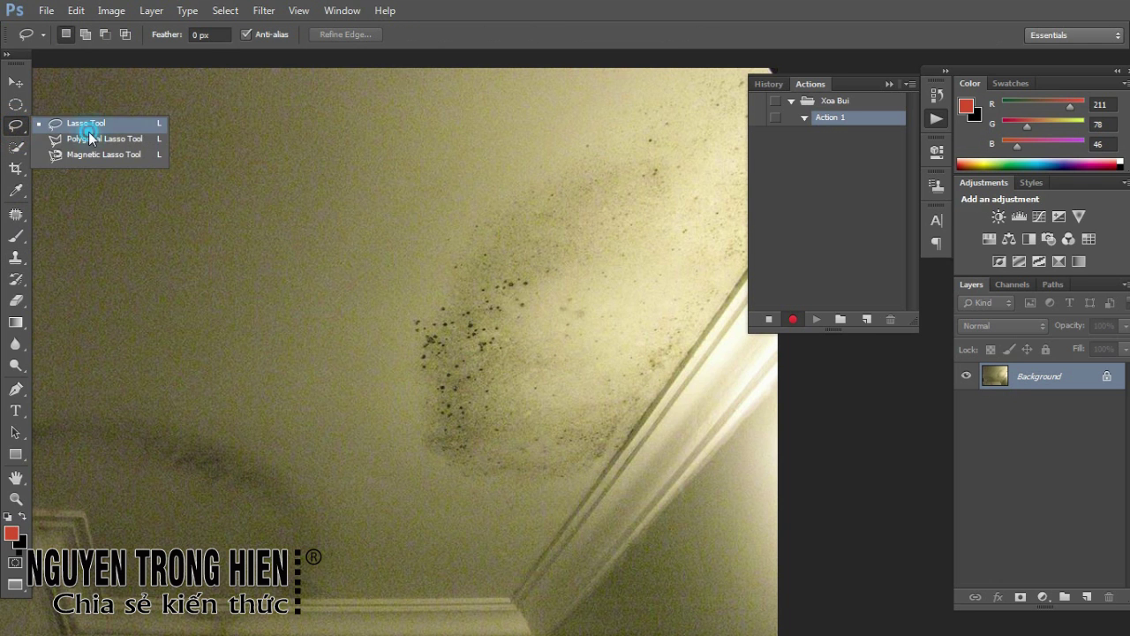
key(ctrl+minus)
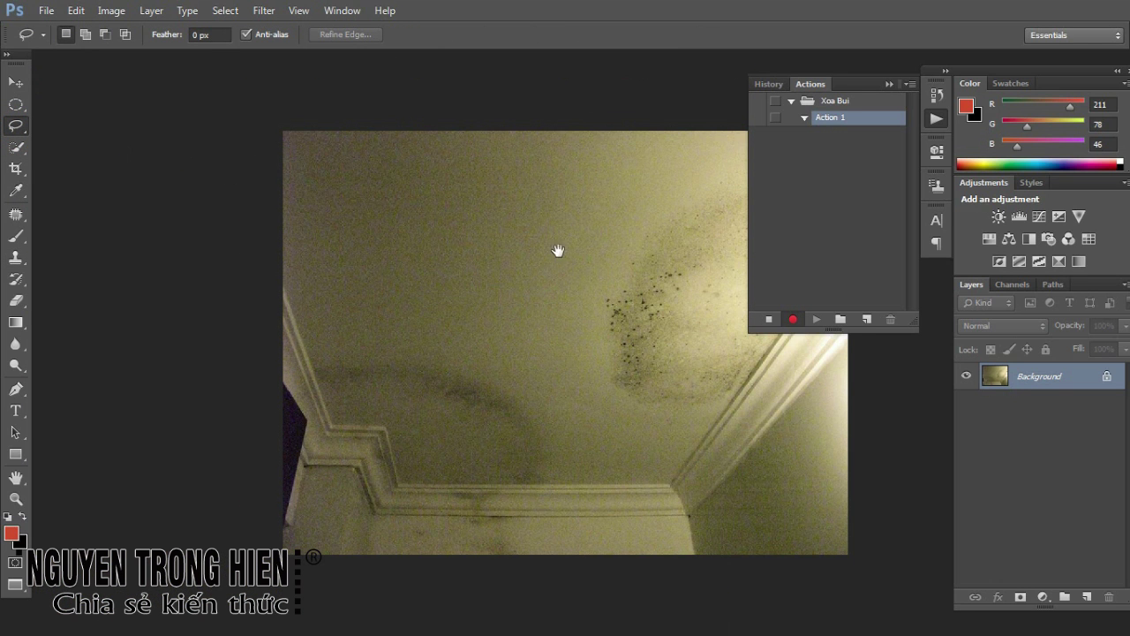
drag(558, 248, 367, 207)
mouse_move(459, 92)
mouse_down()
mouse_move(419, 374)
mouse_move(447, 392)
mouse_move(517, 373)
mouse_move(575, 320)
mouse_move(652, 192)
mouse_move(668, 68)
mouse_up()
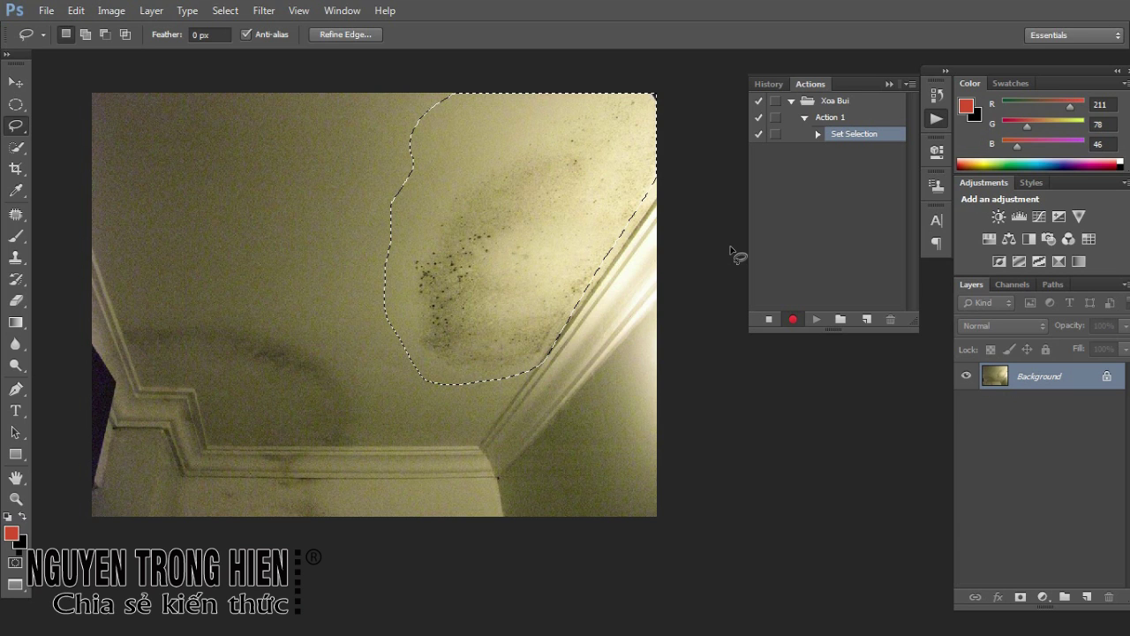
key(ctrl+j)
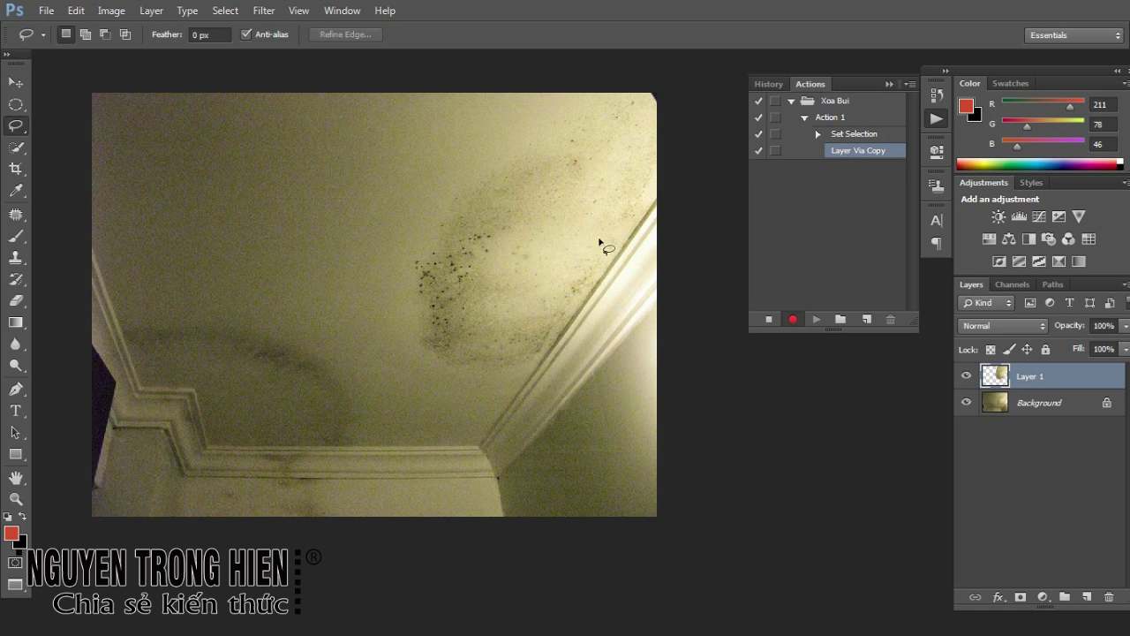
Apply Dust & Scratches at radius 15, threshold 25 to the copied patch, checking the preview
click(261, 13)
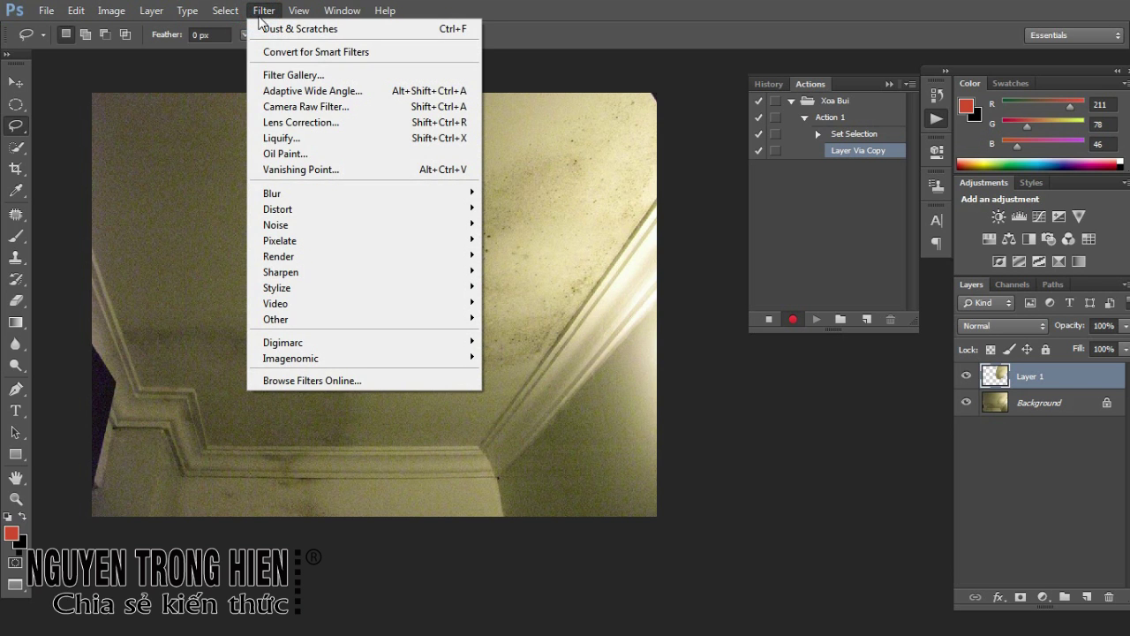
mouse_move(275, 224)
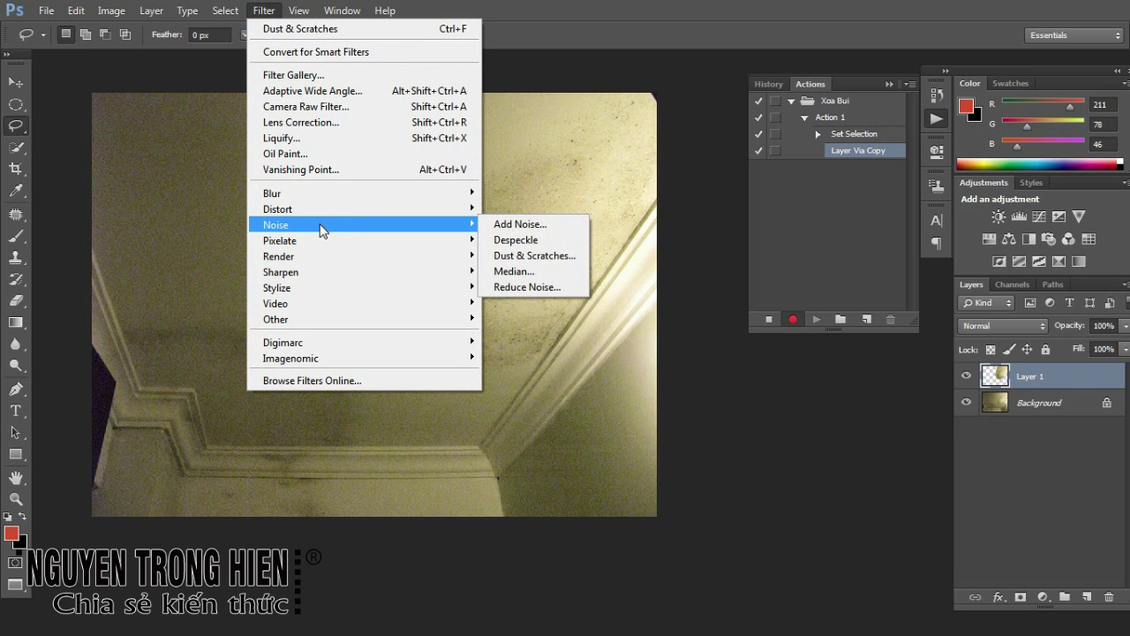
click(527, 258)
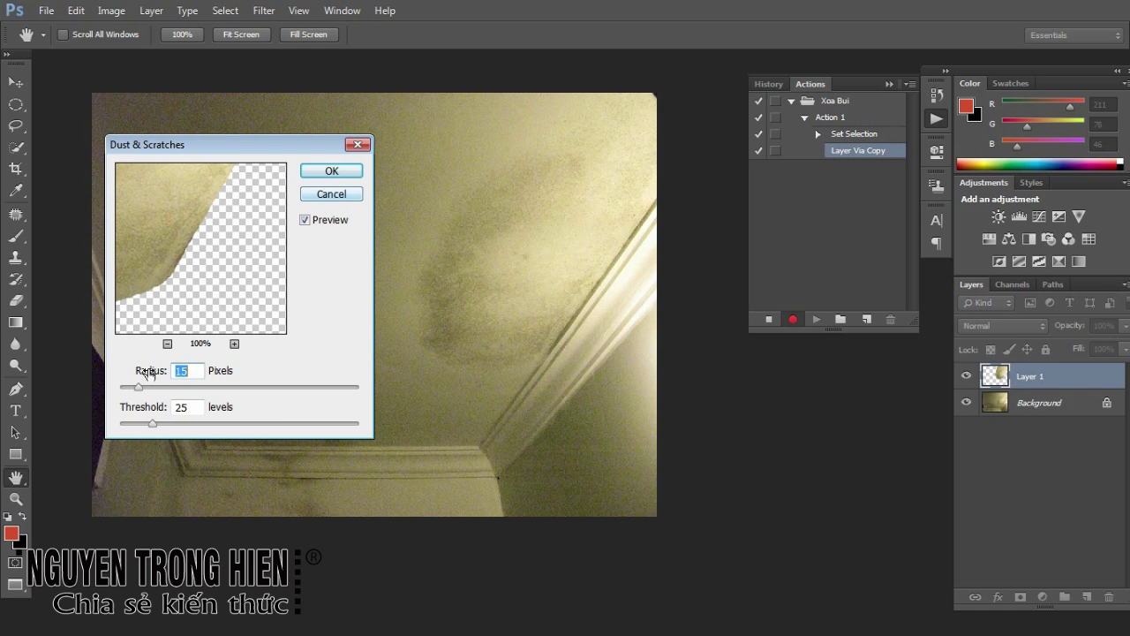
click(304, 220)
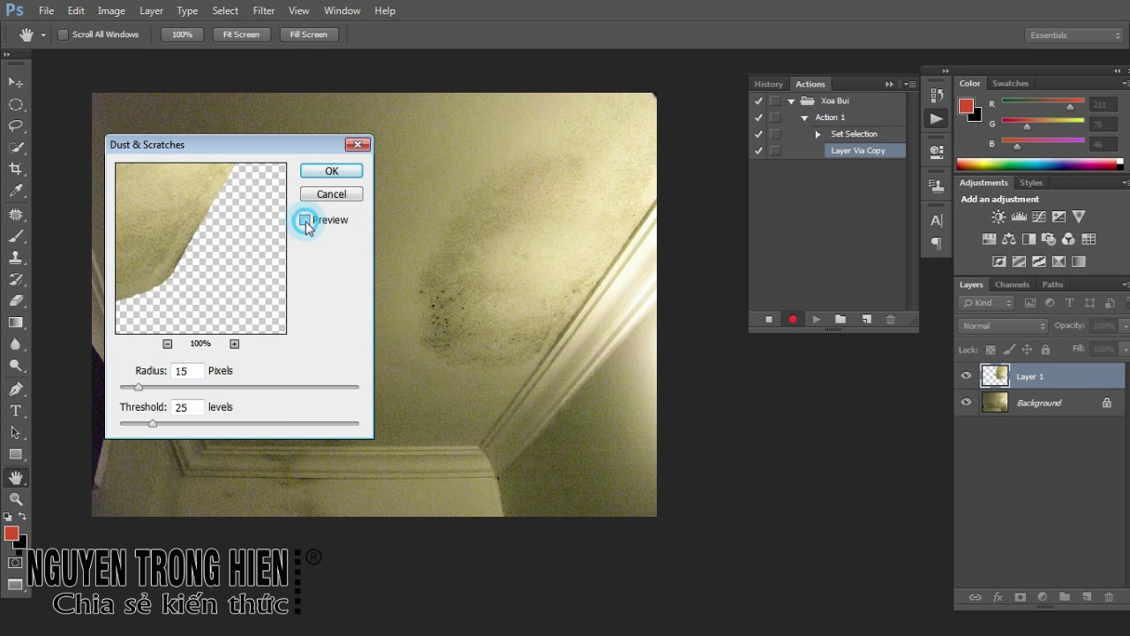
click(305, 219)
click(305, 219)
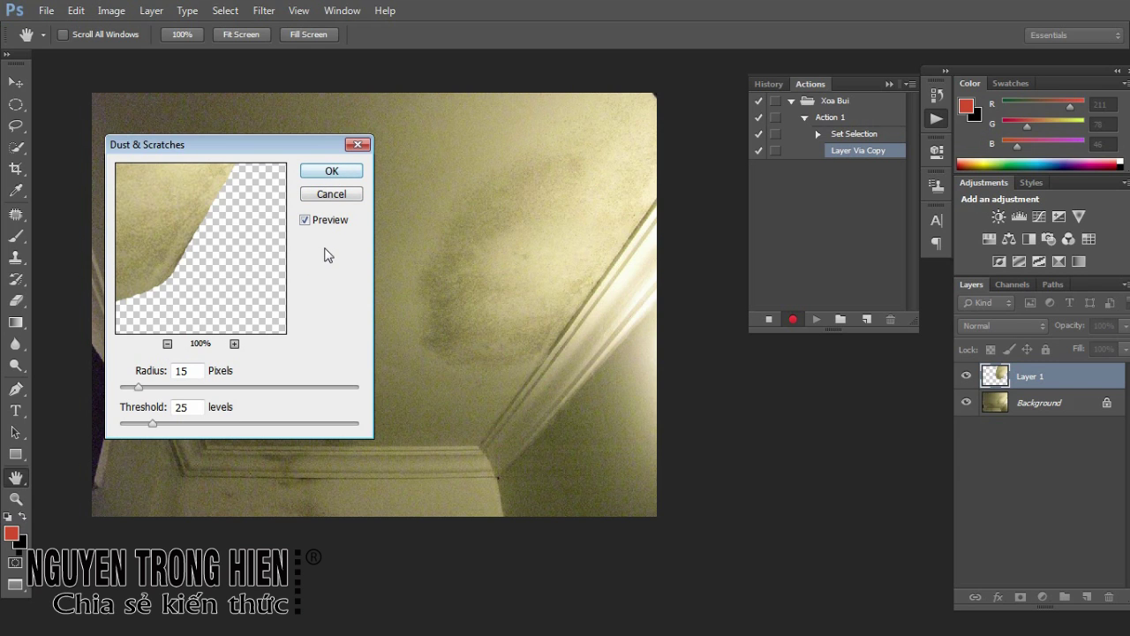
ctrl+click(404, 269)
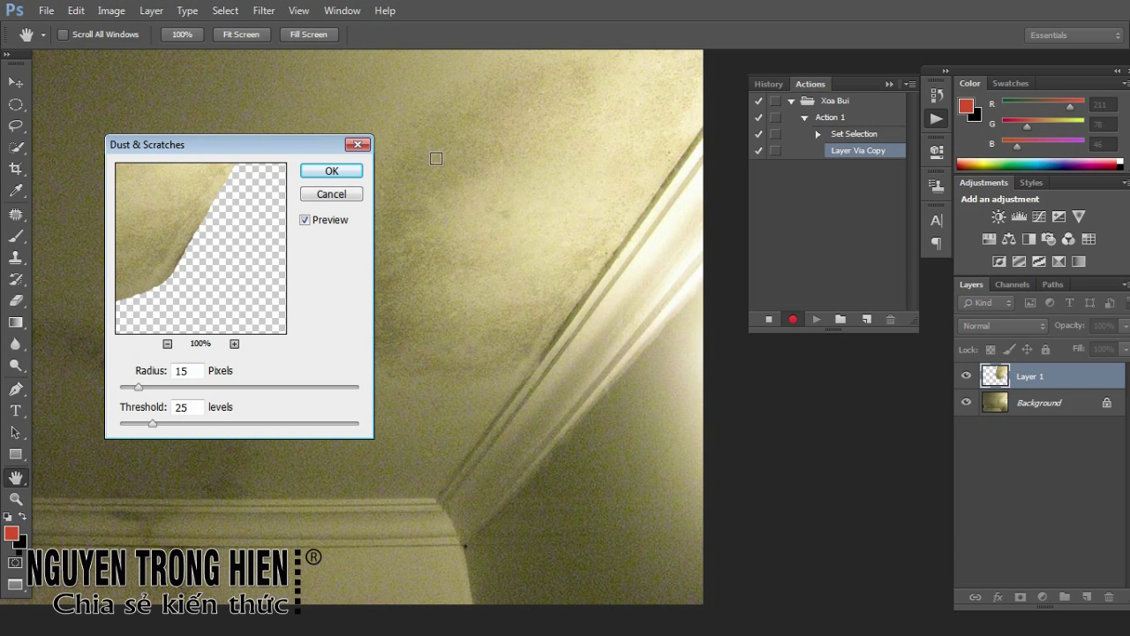
click(343, 172)
Record a Gaussian Blur on Layer 1 with the radius lowered from 3.4 to 1 pixel
key(l)
key(ctrl+minus)
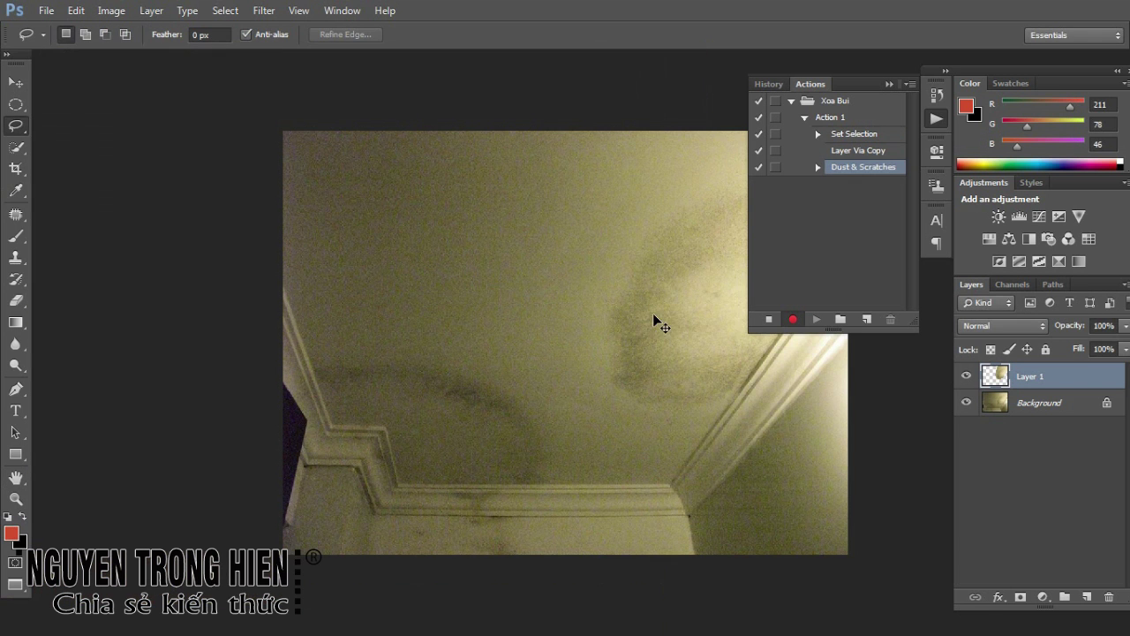
key(ctrl+plus)
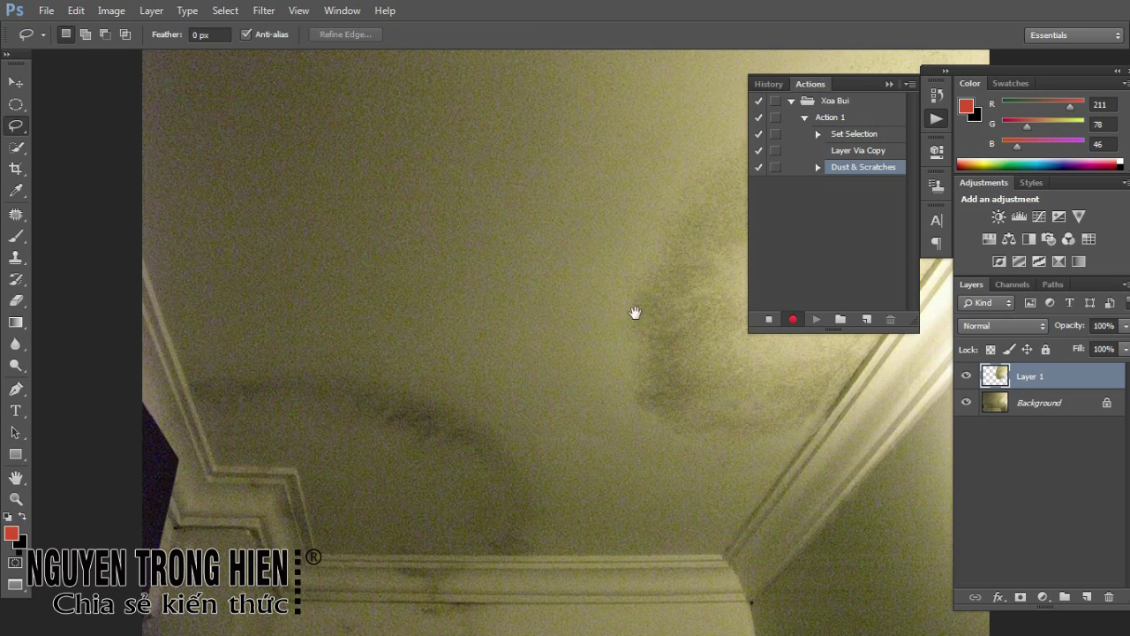
key(ctrl+plus)
key(ctrl+minus)
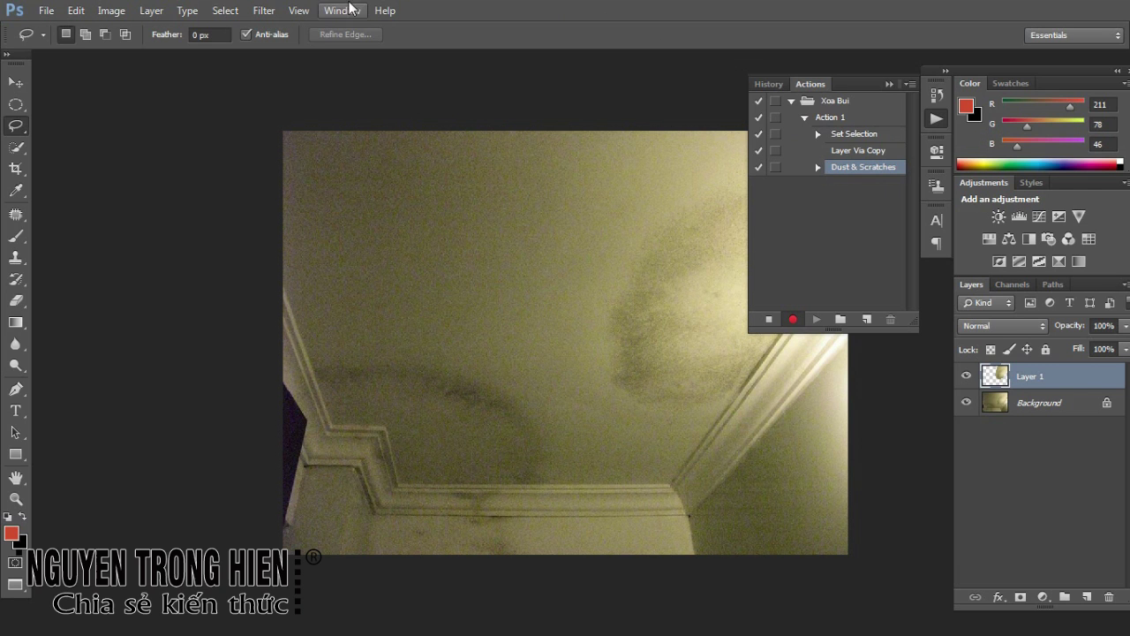
click(262, 11)
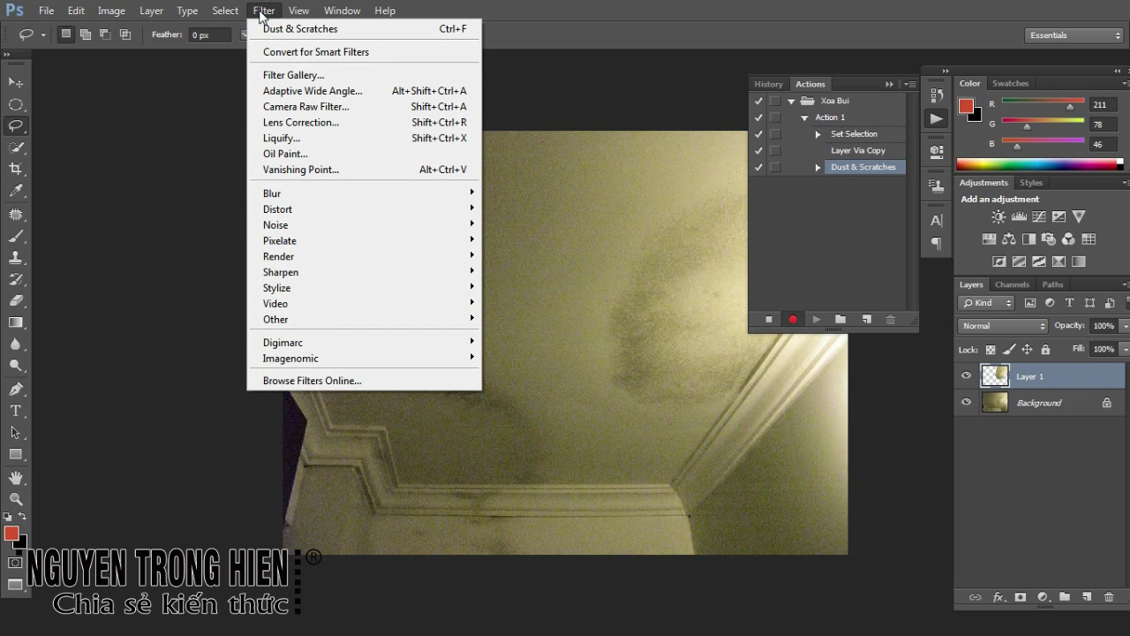
mouse_move(282, 193)
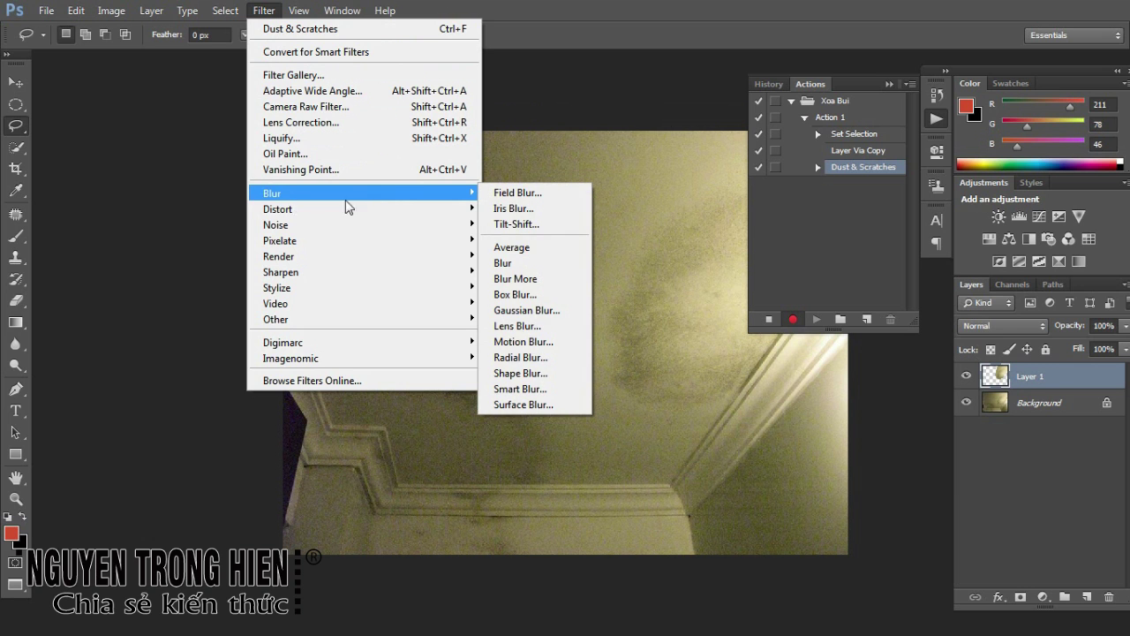
click(543, 311)
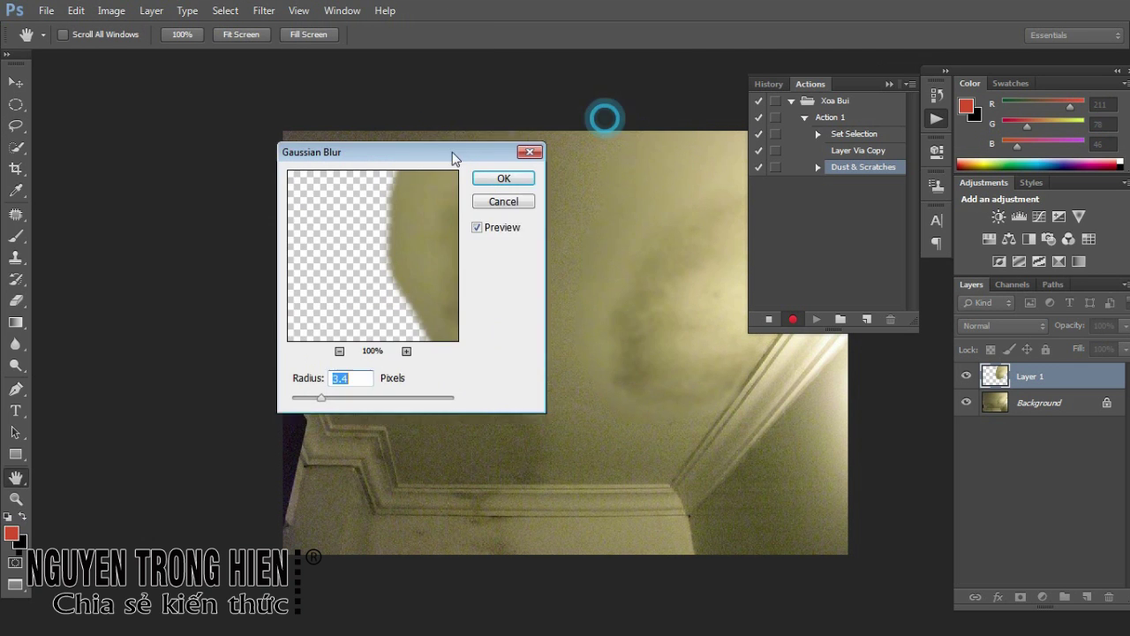
drag(453, 158, 393, 166)
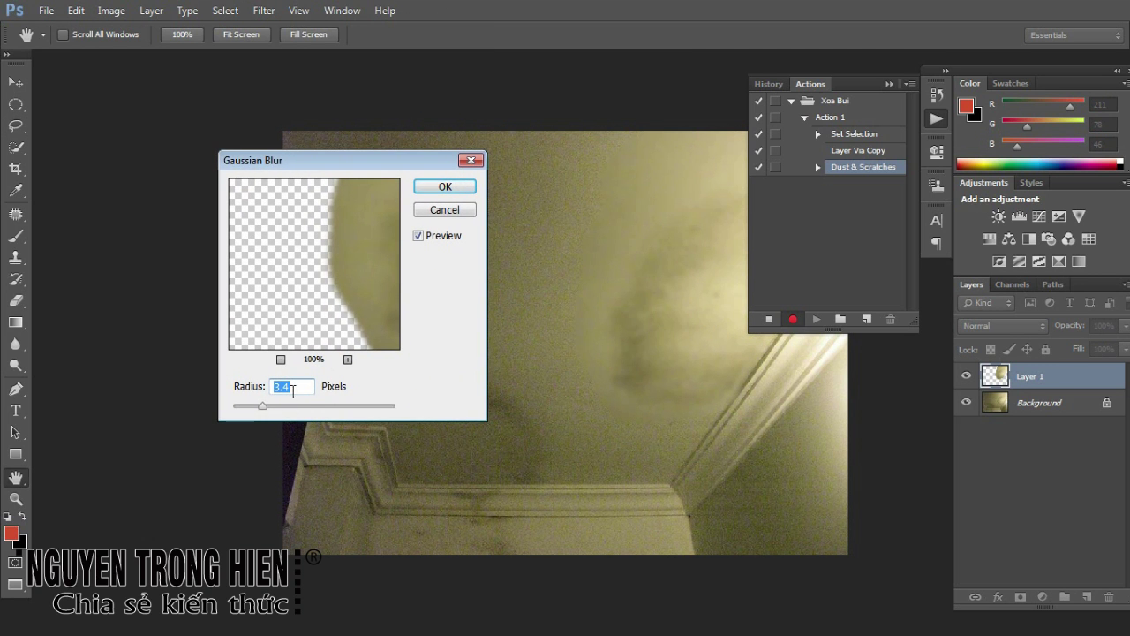
text(1)
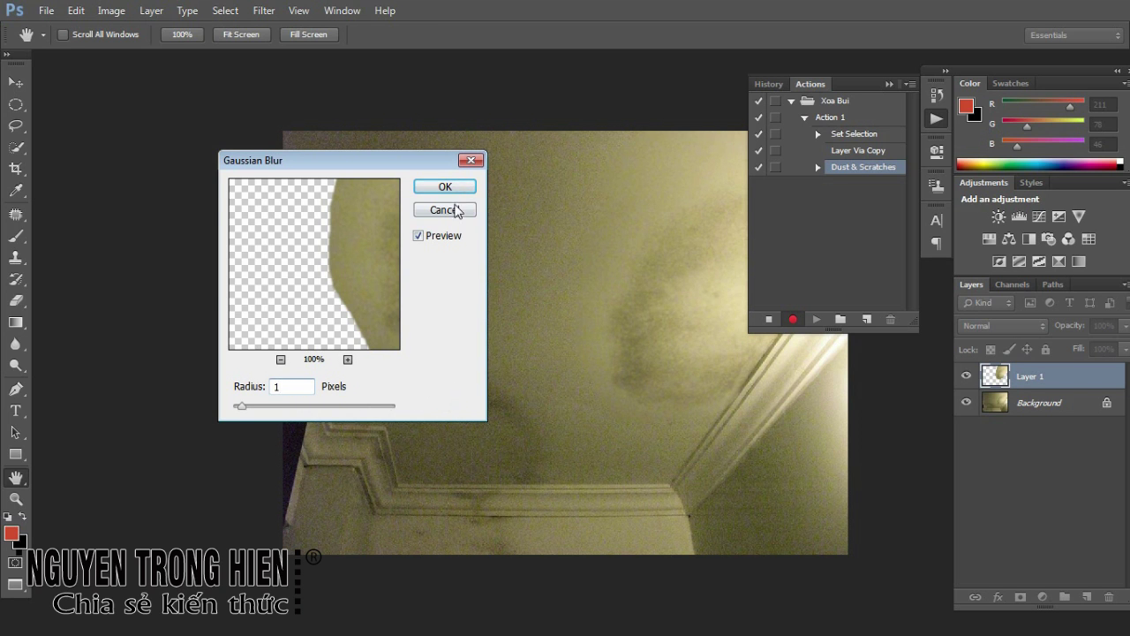
click(452, 187)
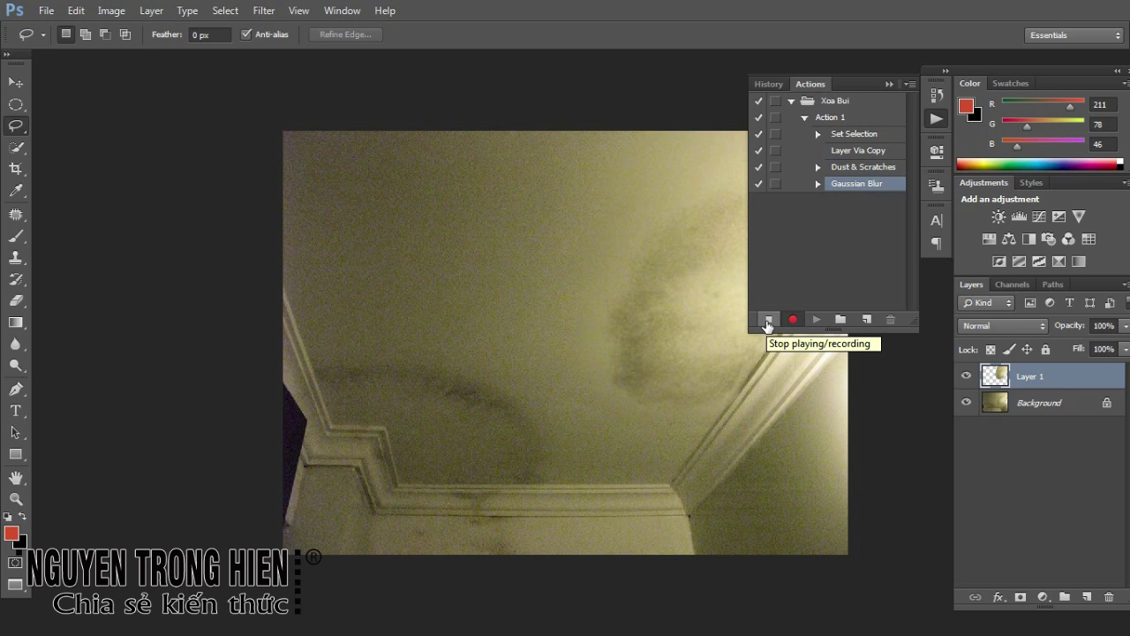
Stop recording, trash Action 1's Set Selection and Layer Via Copy steps, and delete Layer 1
click(767, 319)
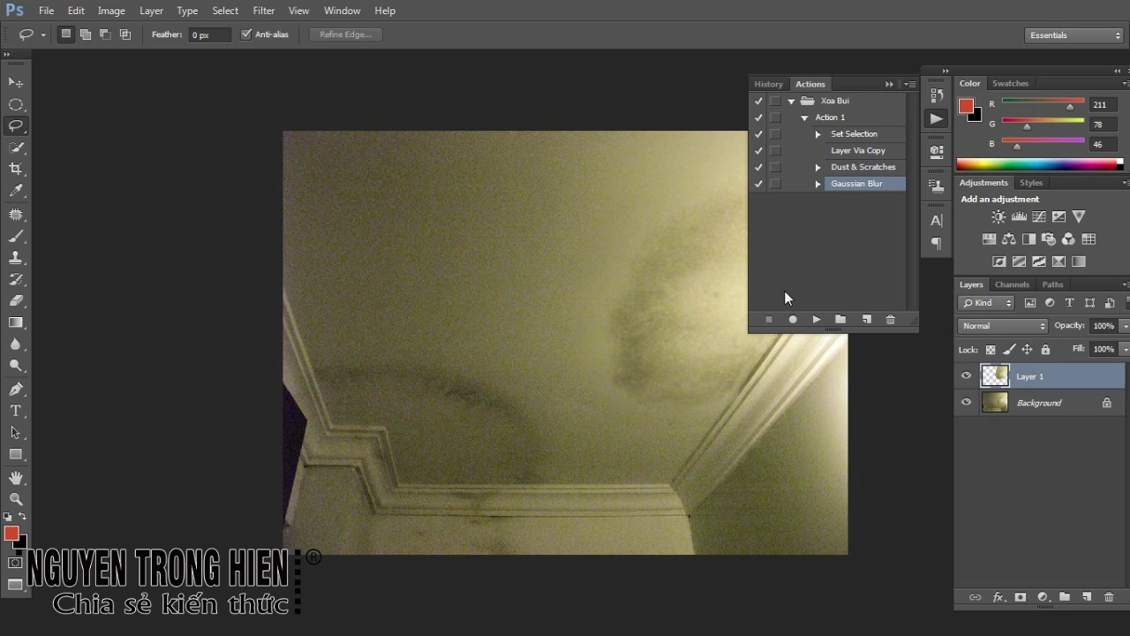
click(857, 152)
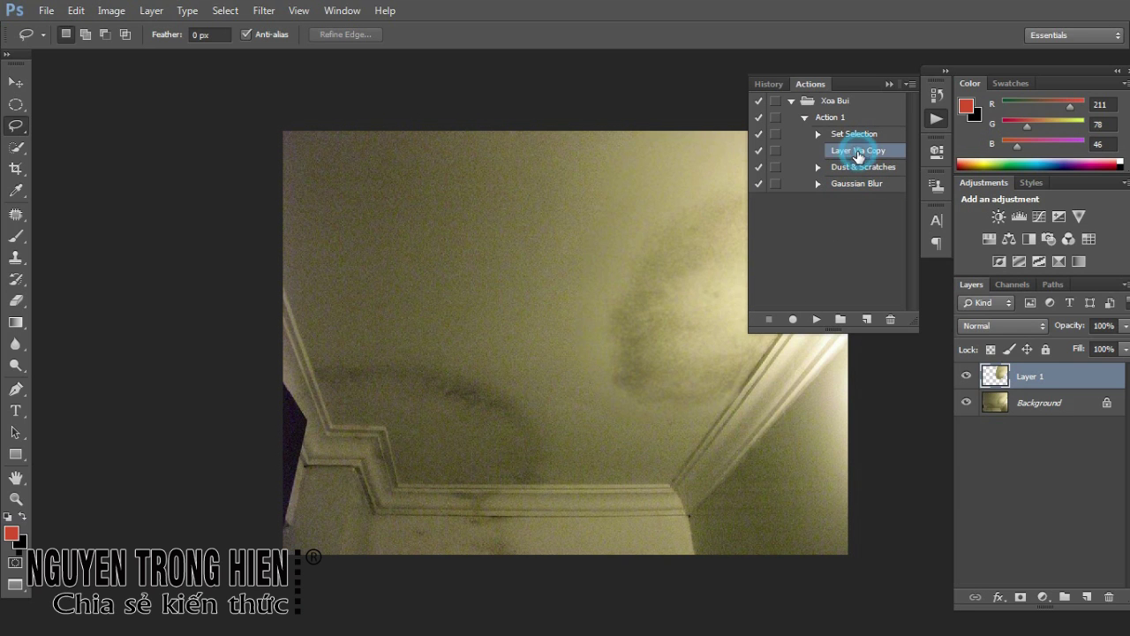
click(843, 138)
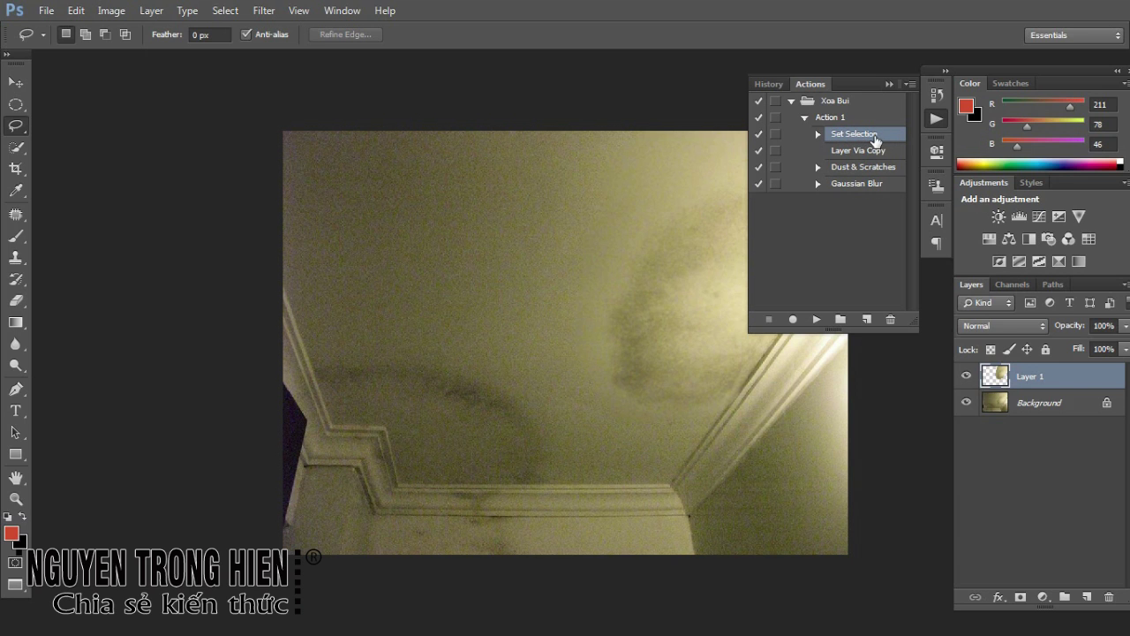
click(867, 156)
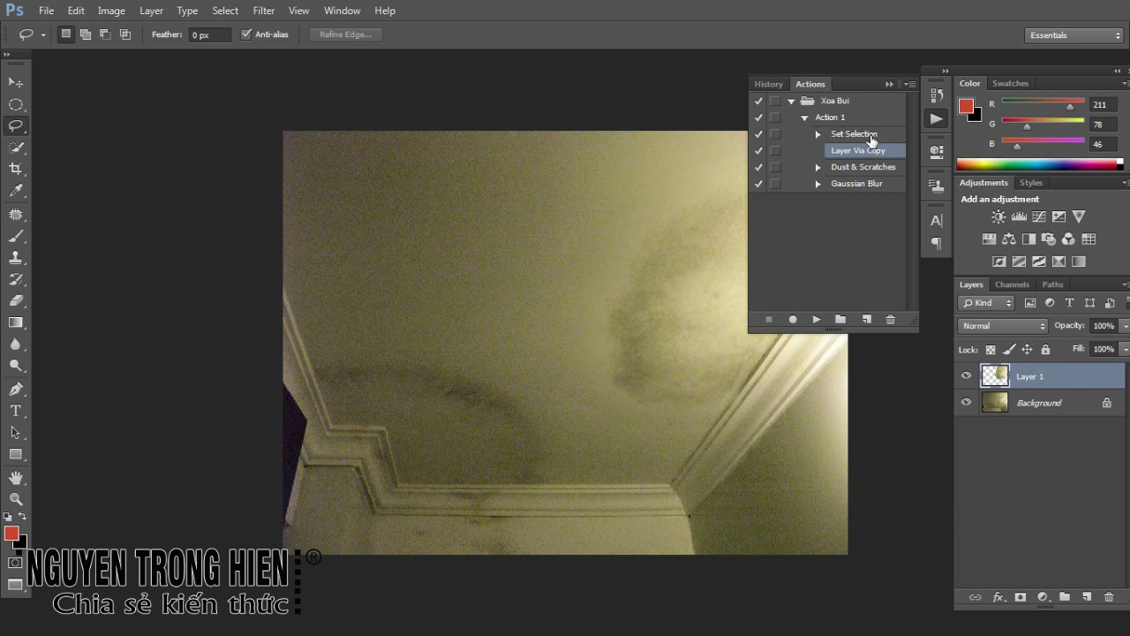
drag(872, 141, 877, 137)
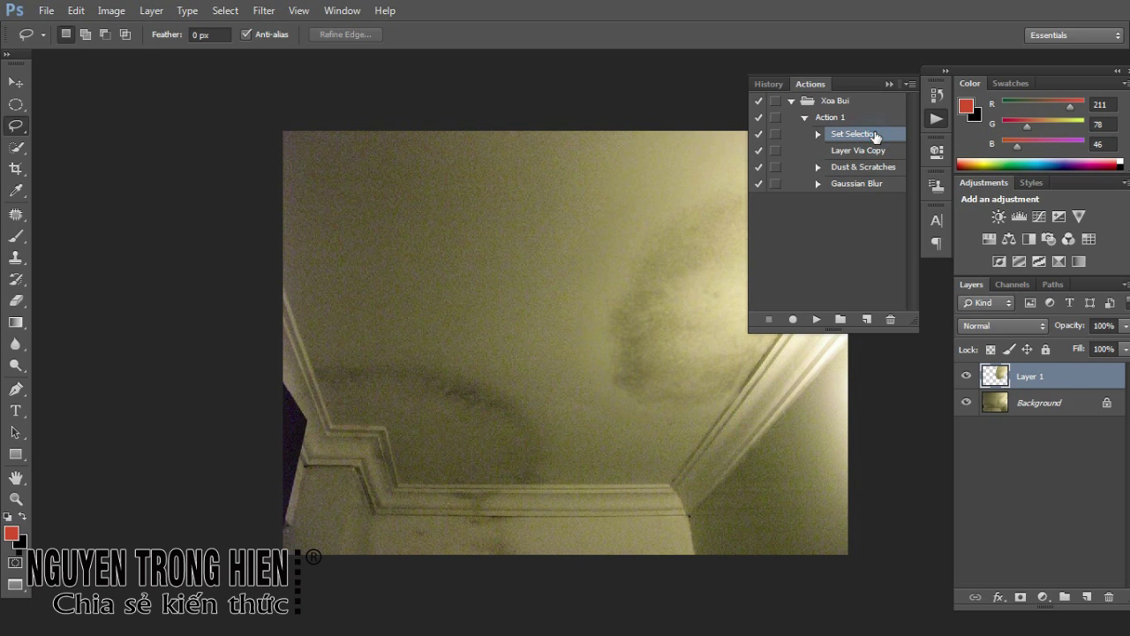
drag(870, 155, 878, 138)
shift+click(886, 155)
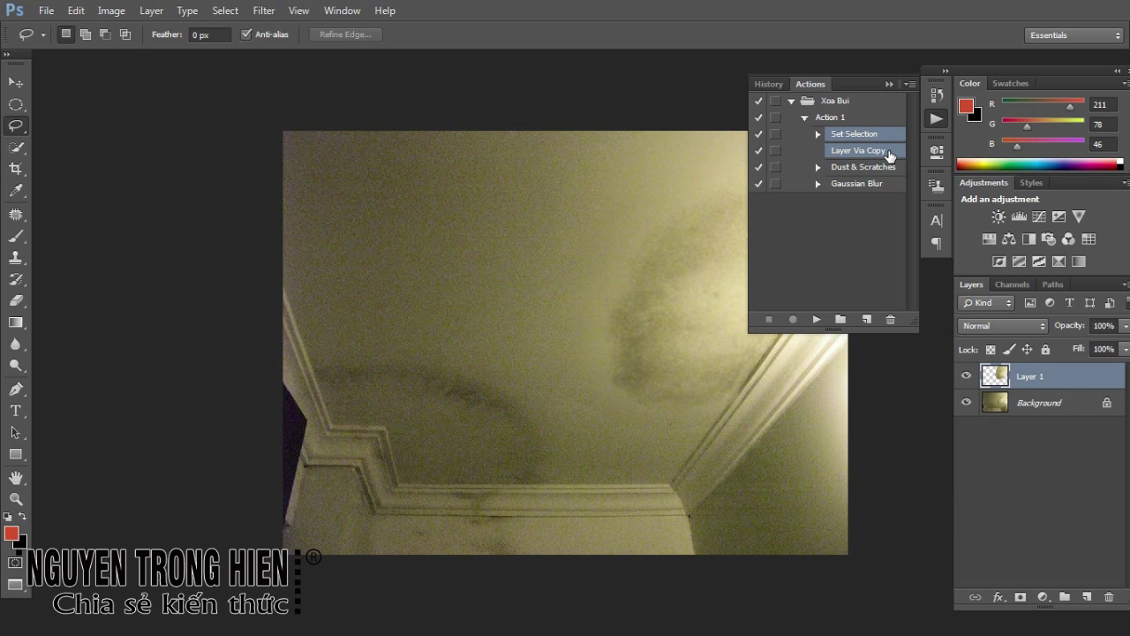
drag(883, 136, 891, 319)
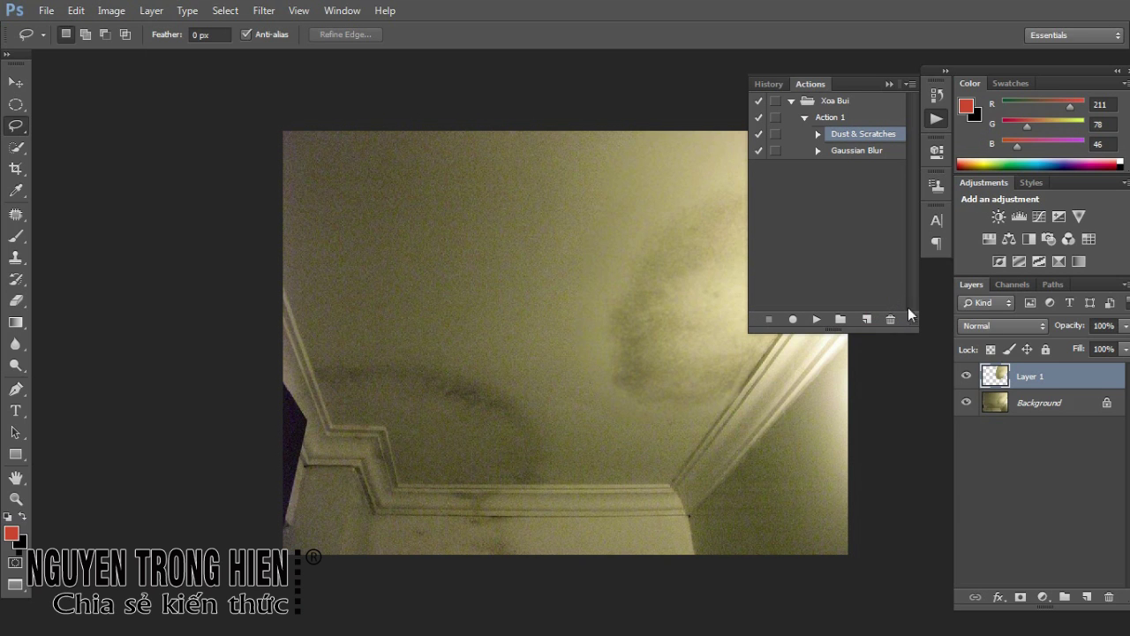
drag(1054, 381, 1111, 597)
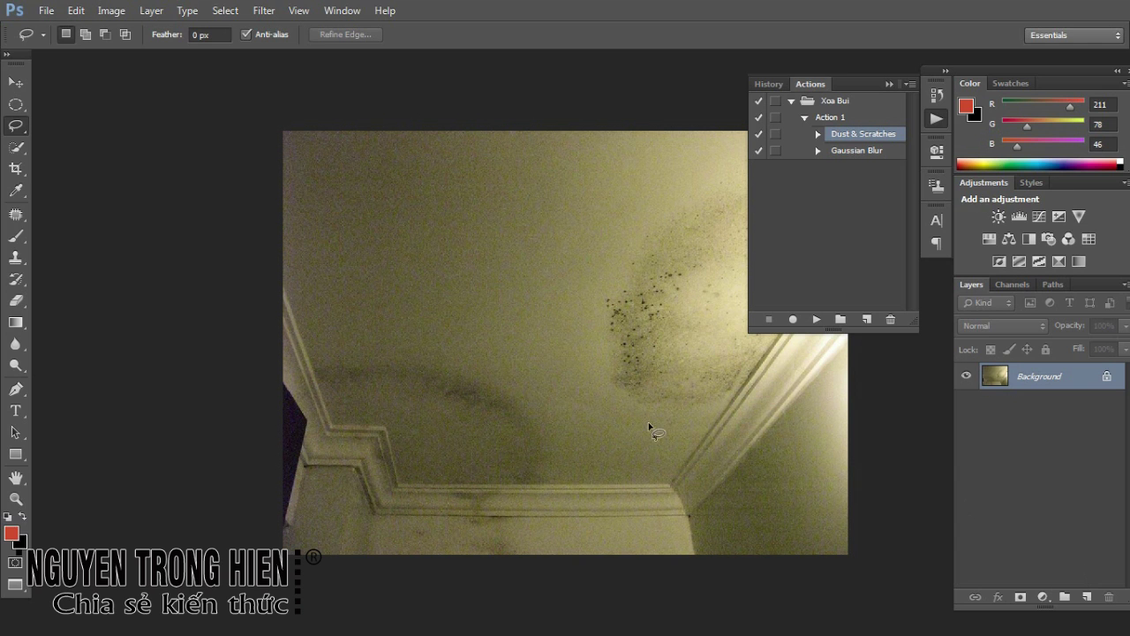
Duplicate Background and play Action 1 on the copy, comparing it with the original
key(f)
key(f)
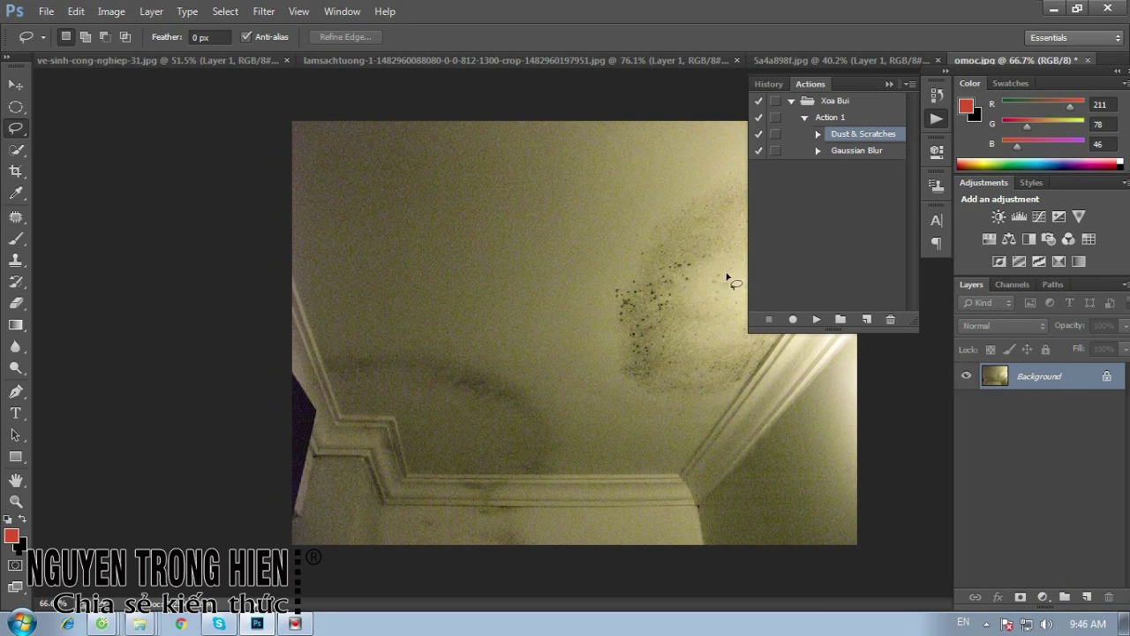
drag(1055, 378, 1087, 597)
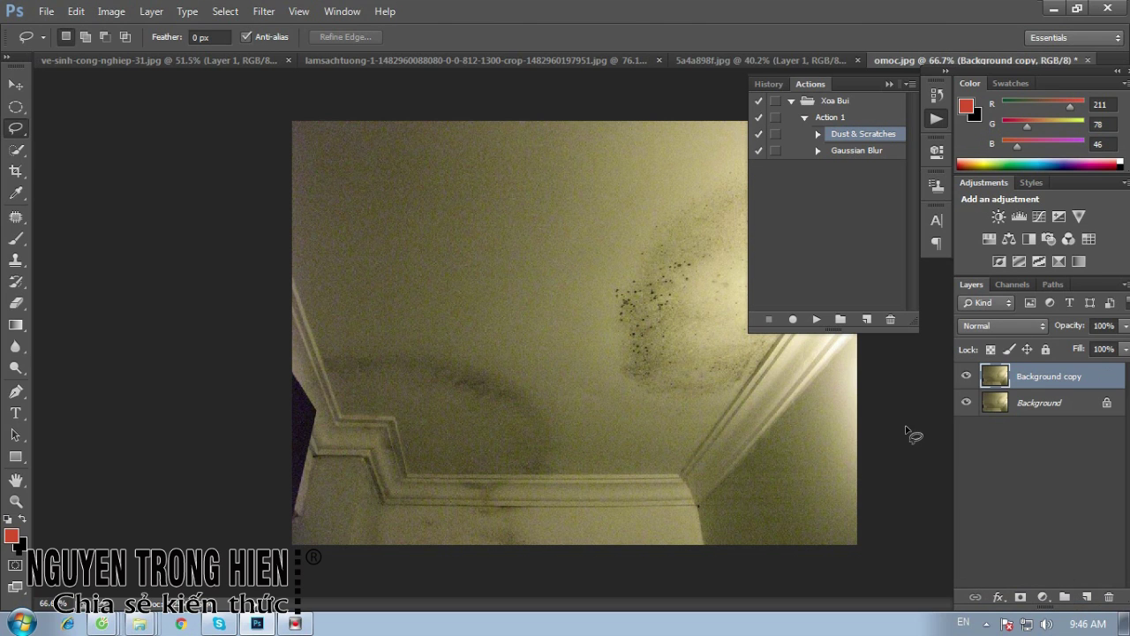
click(855, 118)
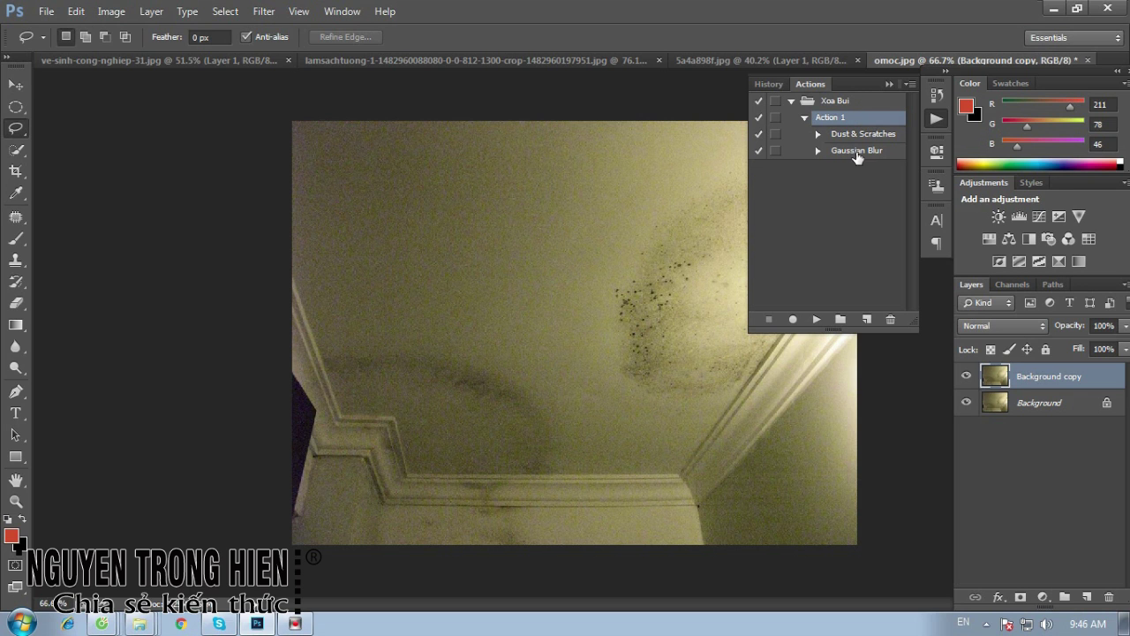
click(817, 319)
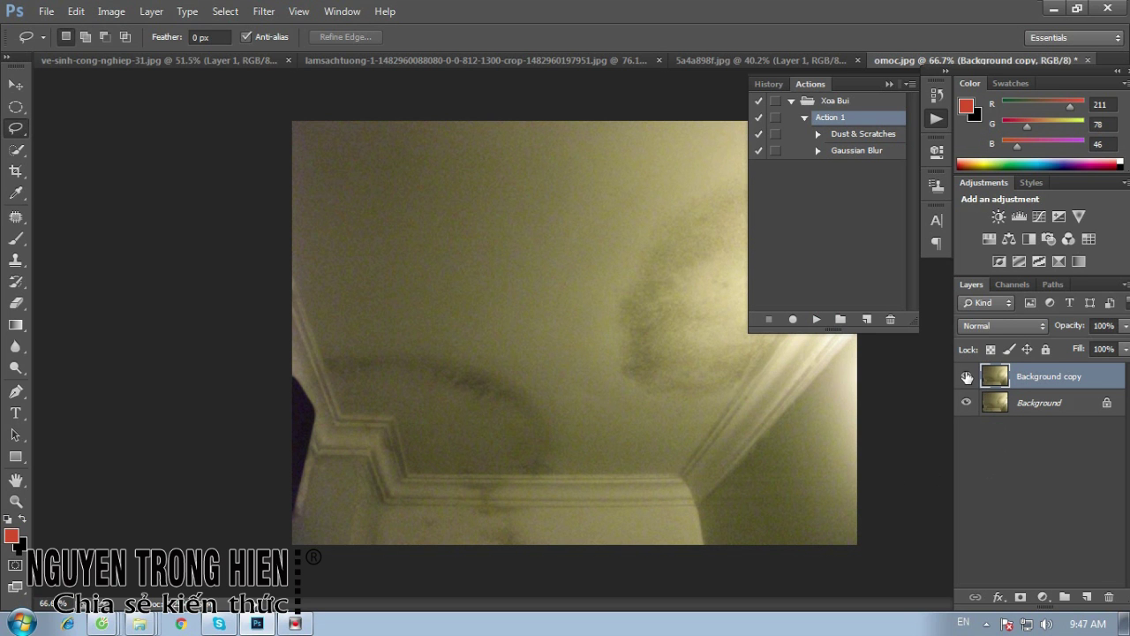
click(966, 376)
click(966, 376)
click(965, 377)
click(965, 376)
click(965, 376)
Delete the copy, enable dialogs for Dust & Scratches and Gaussian Blur, and re-duplicate Background
mouse_move(1075, 390)
mouse_down()
mouse_move(1122, 565)
mouse_move(1109, 597)
mouse_up()
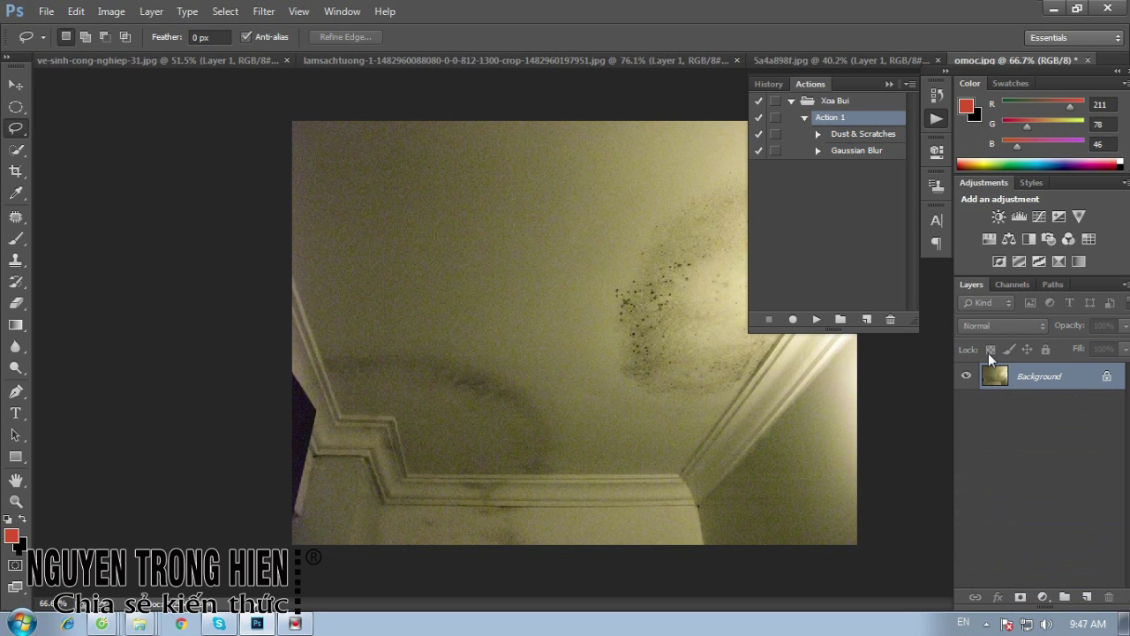
click(776, 134)
click(776, 151)
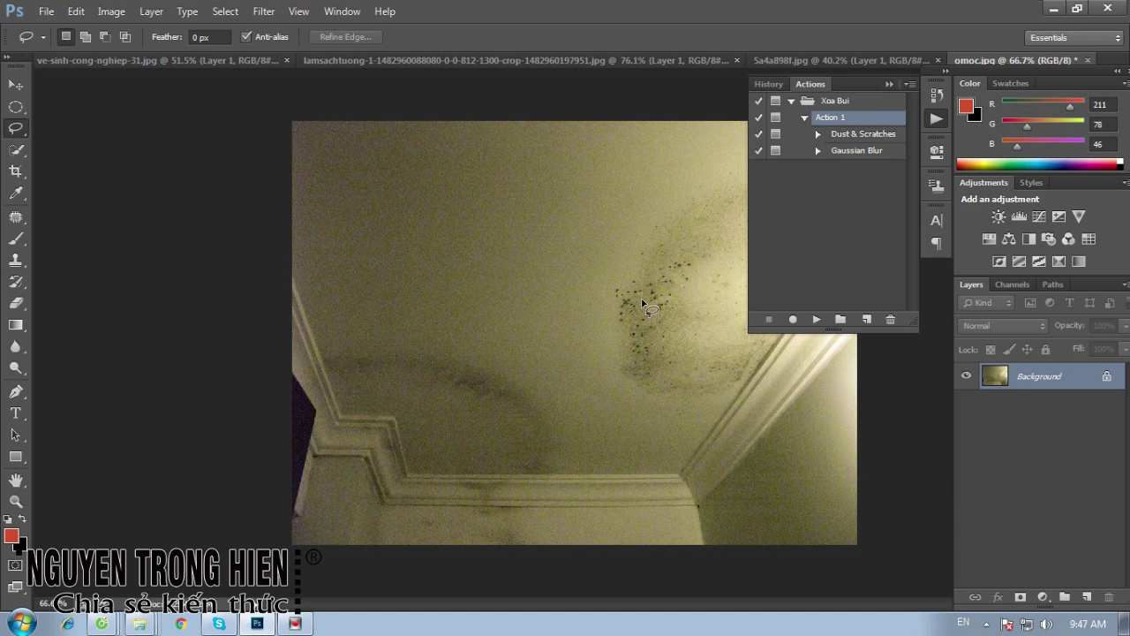
drag(1060, 385, 1087, 596)
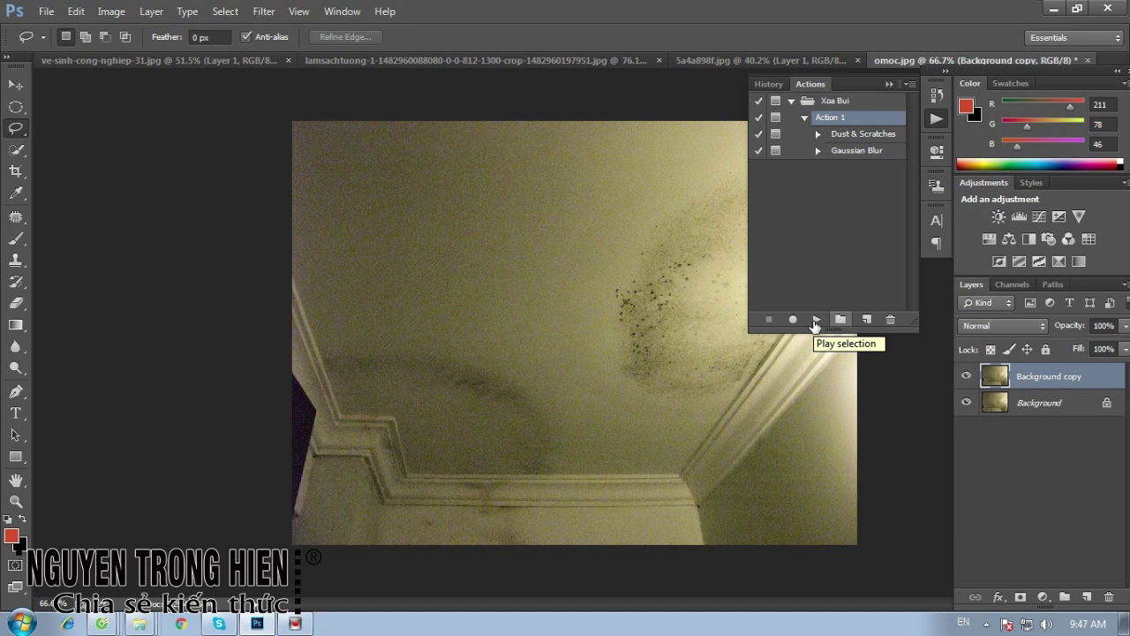
Replay Action 1 on the Background copy, applying Dust & Scratches at radius 37
click(816, 319)
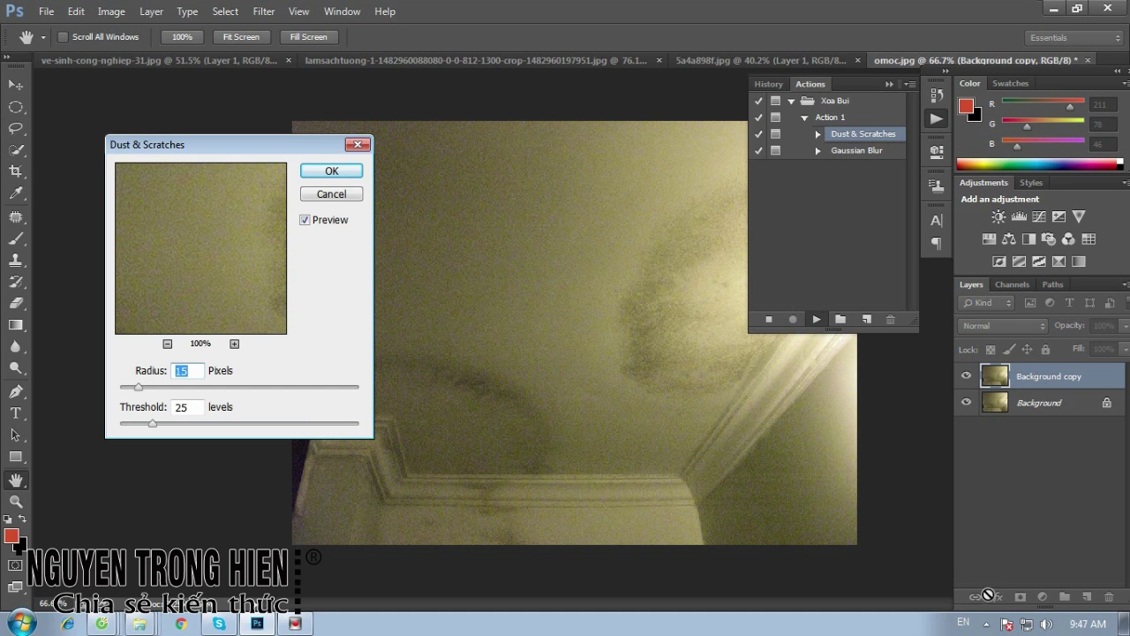
drag(300, 145, 353, 122)
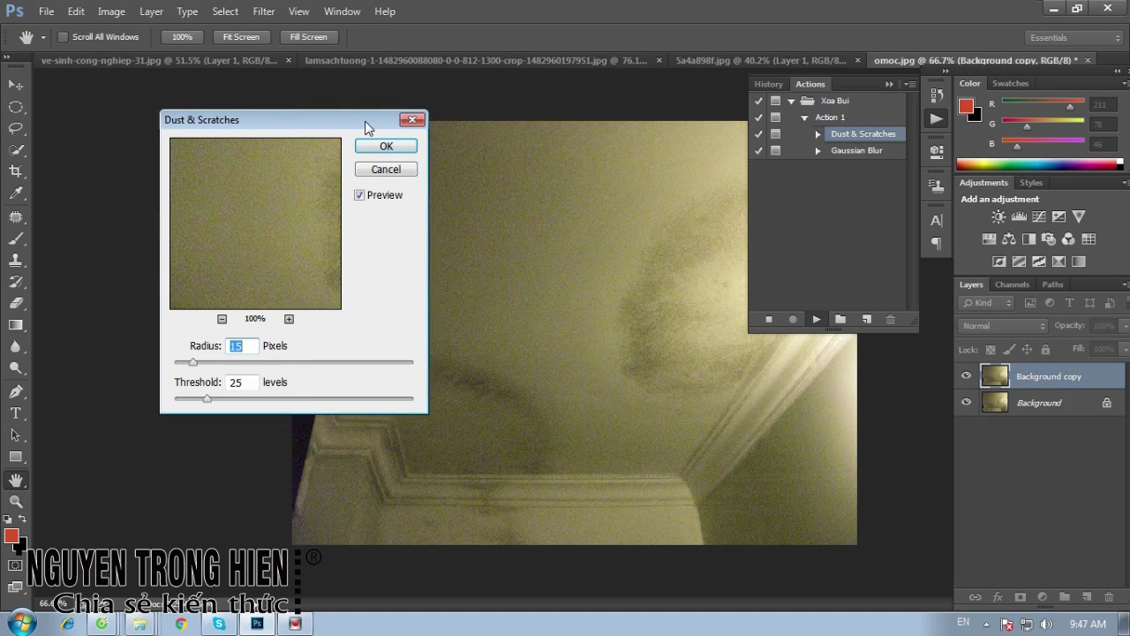
drag(191, 365, 220, 364)
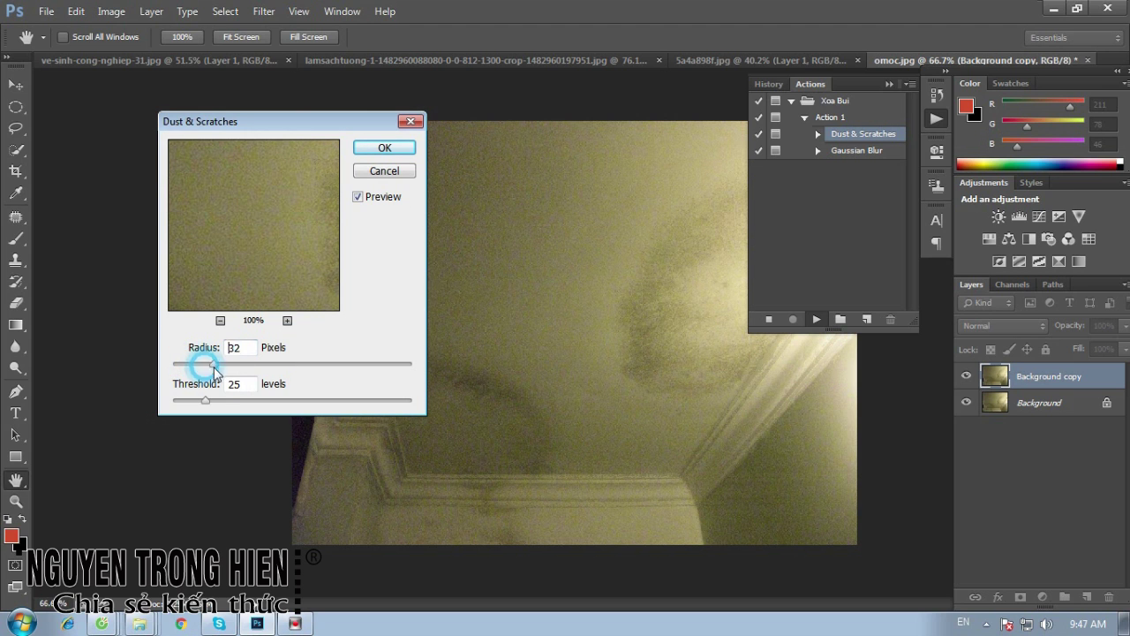
click(357, 196)
click(357, 196)
mouse_move(220, 365)
mouse_down()
mouse_move(179, 365)
mouse_move(220, 368)
mouse_up()
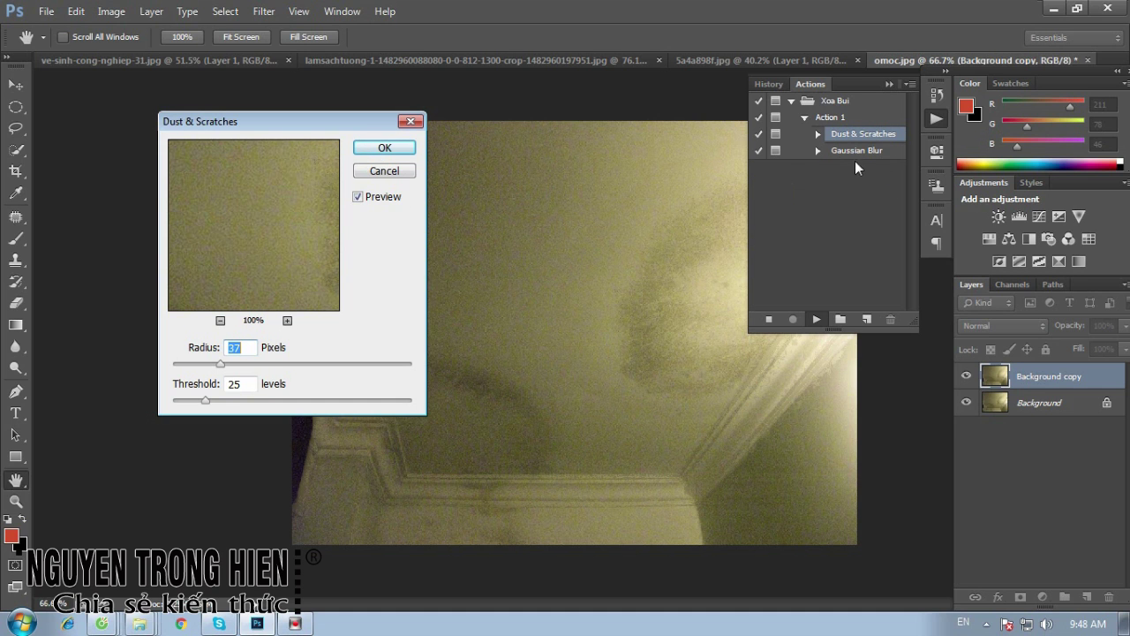
click(379, 147)
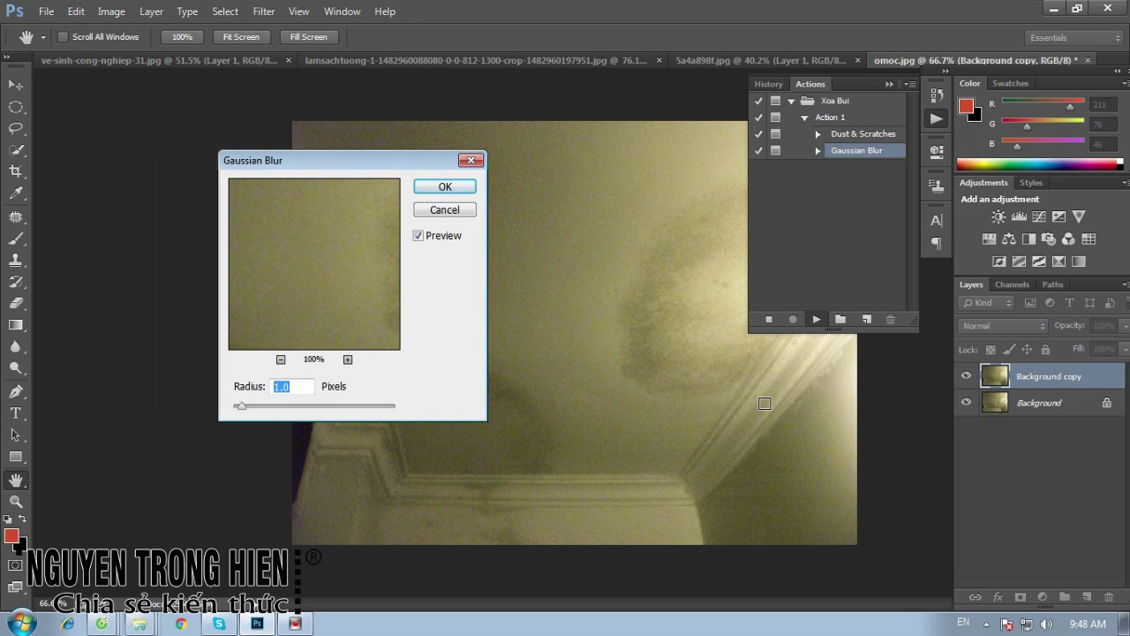
Compare the 1-pixel Gaussian Blur preview on and off at 100% zoom
click(419, 236)
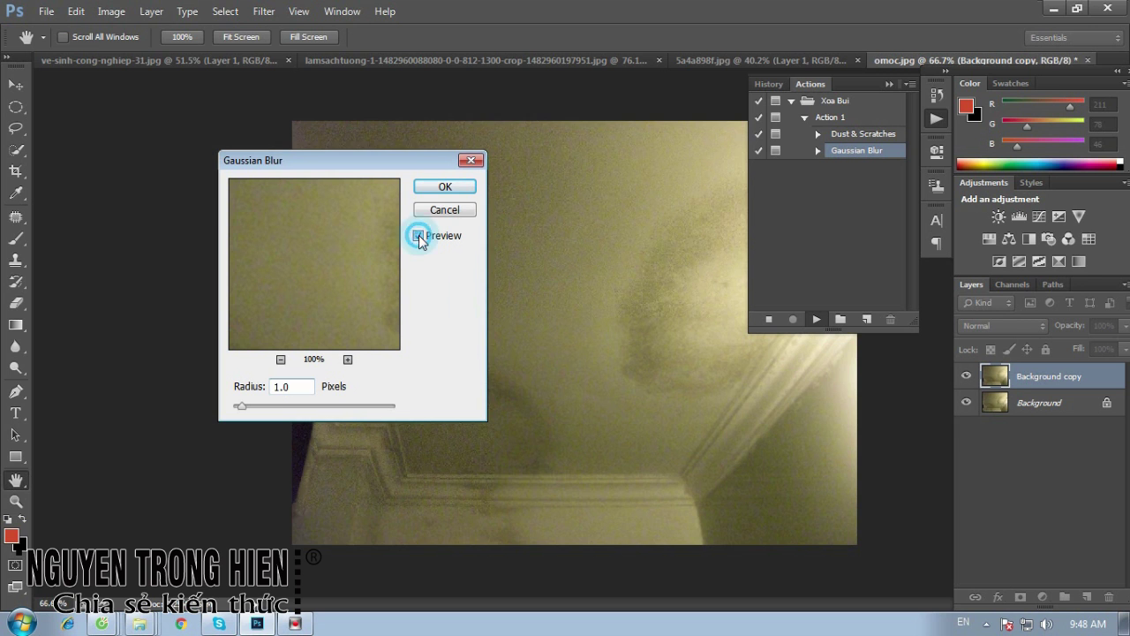
click(419, 237)
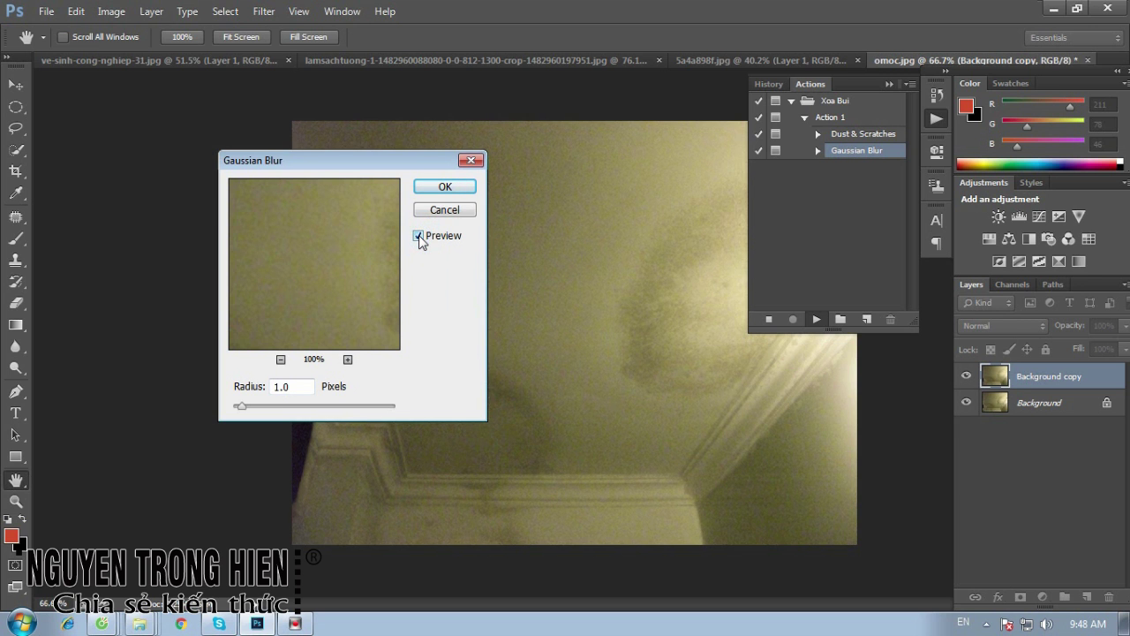
key(ctrl+1)
click(419, 237)
click(419, 237)
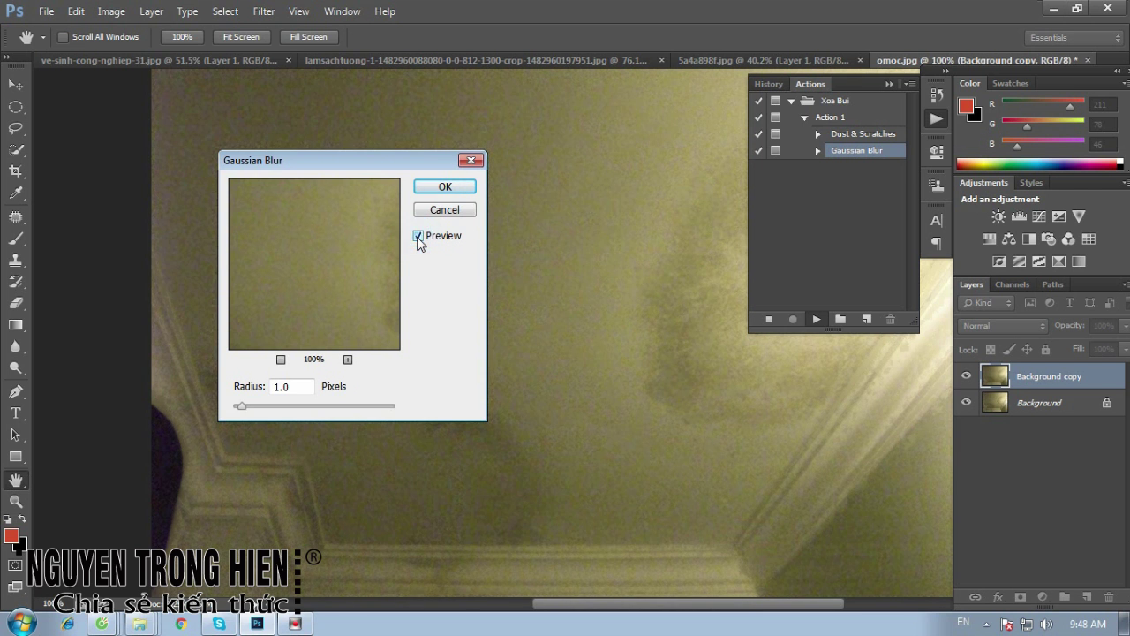
click(419, 237)
click(419, 237)
click(418, 237)
click(419, 236)
click(445, 187)
Cancel the Gaussian Blur, fit the photo to the window, and switch to ve-sinh-cong-nghiep-31.jpg
click(445, 210)
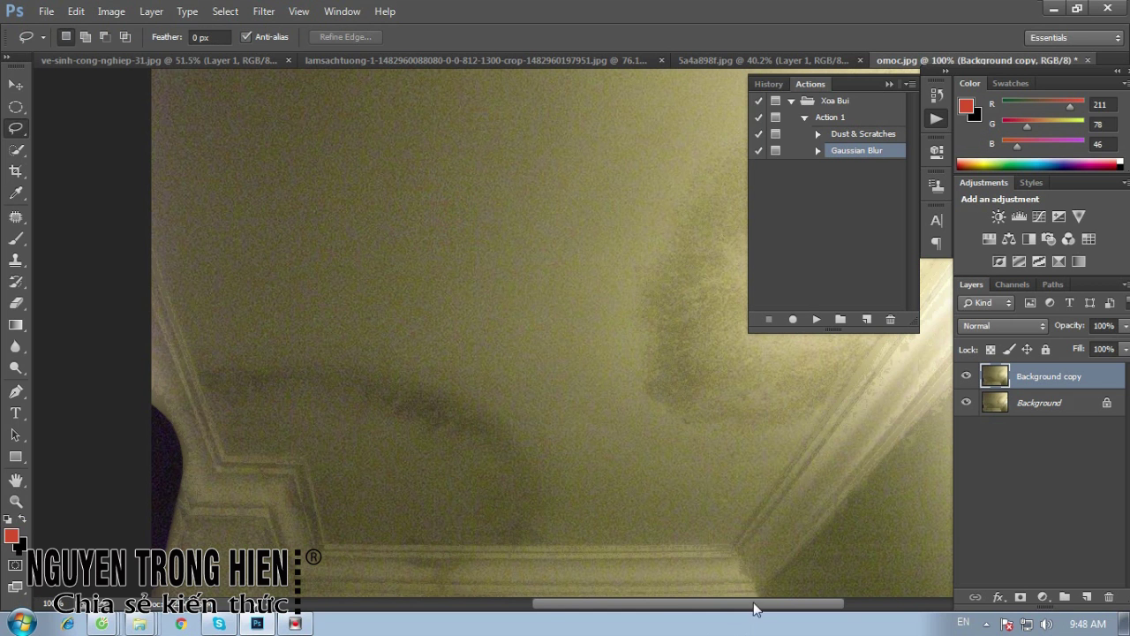
key(ctrl+0)
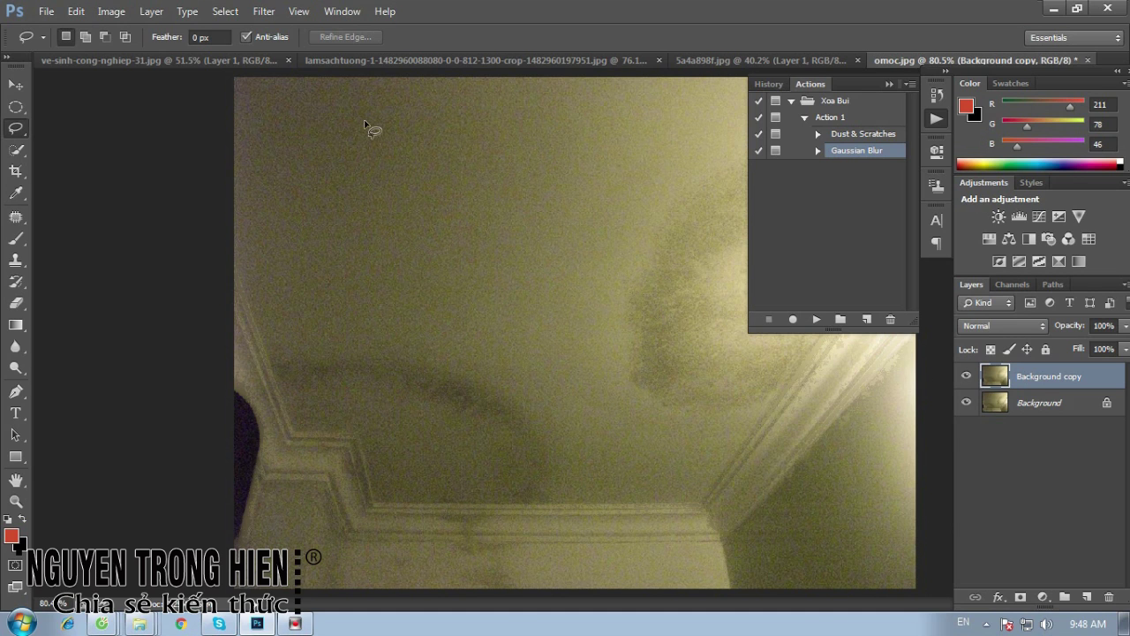
click(234, 60)
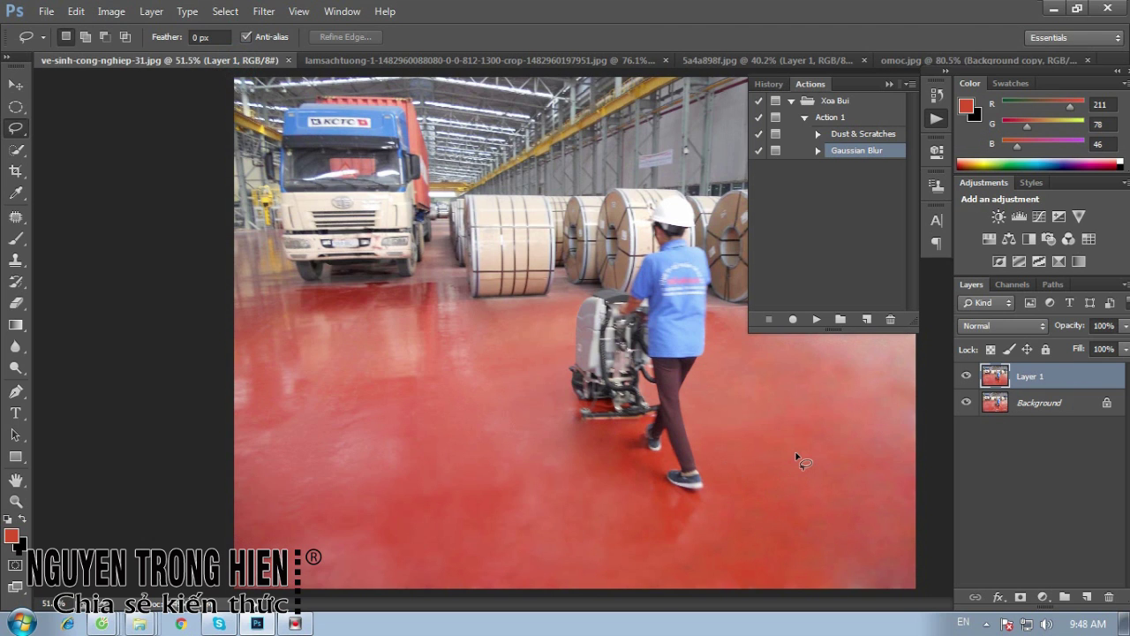